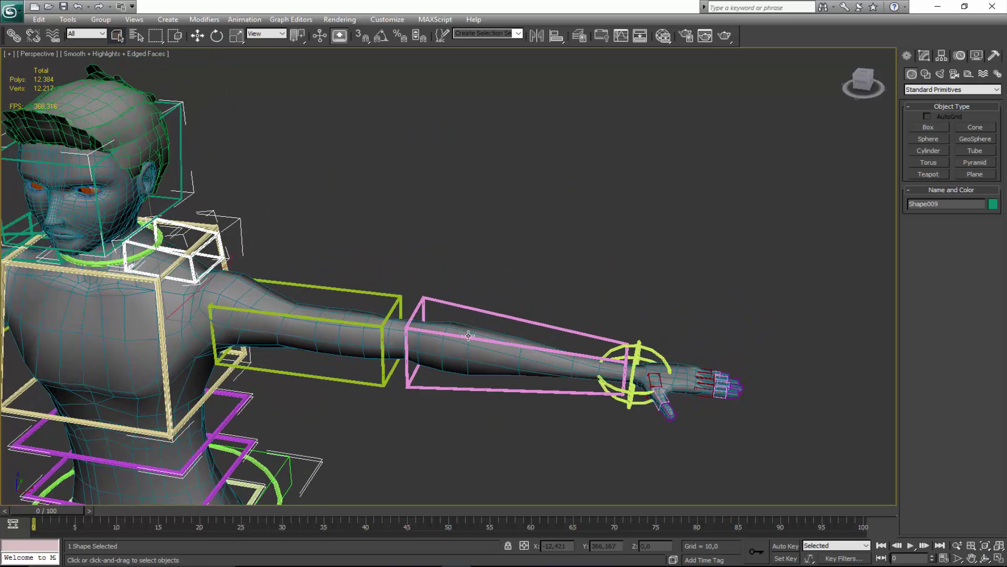
Try rotating the character's left forearm control and undo the rotation.
click(469, 336)
key(e)
drag(506, 376, 379, 395)
key(ctrl+z)
alt+middle_drag(489, 396, 367, 278)
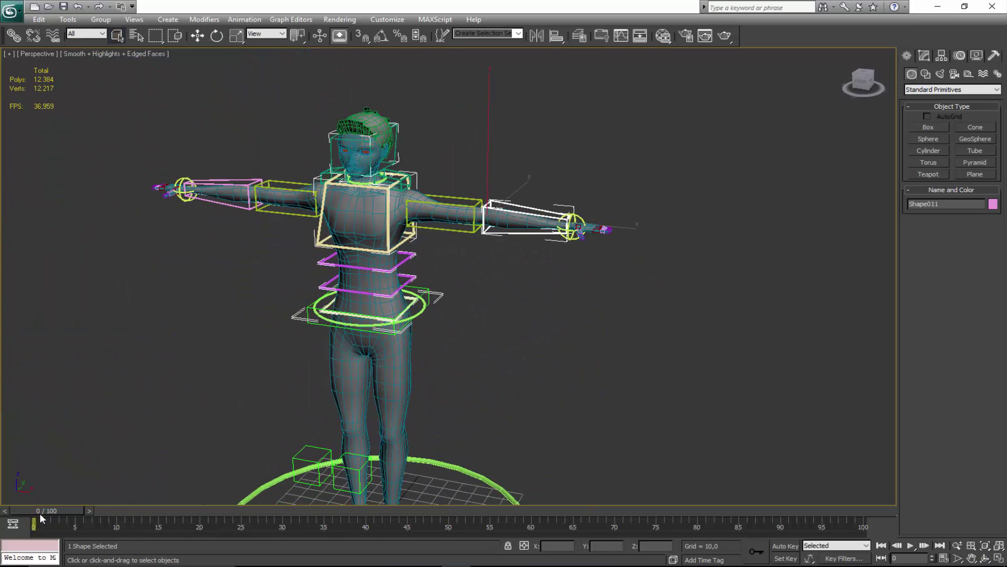
key(q)
Delete the animation keys at frames 10 to 50 from the head and neck controls.
scroll(456, 313, up, 5)
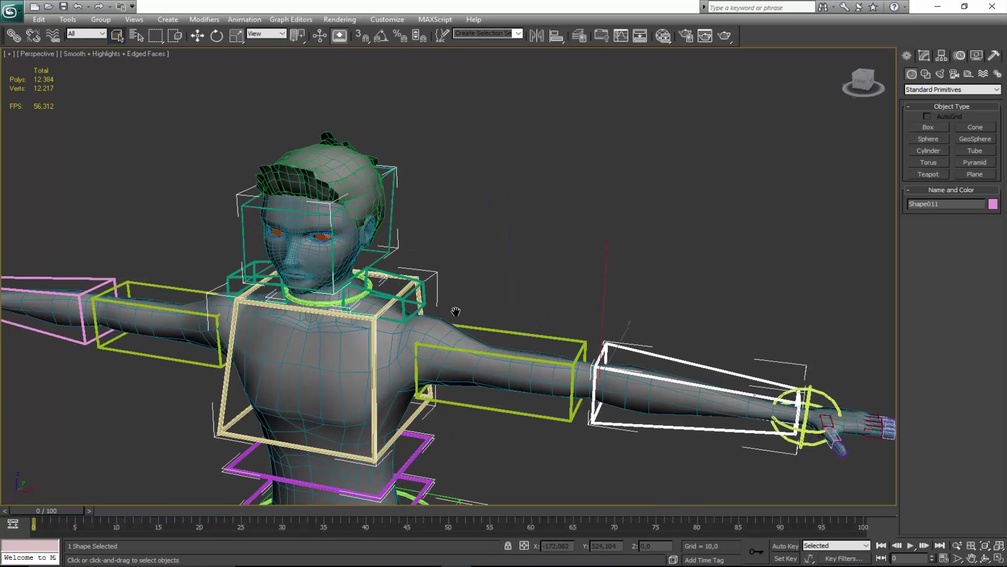
click(443, 241)
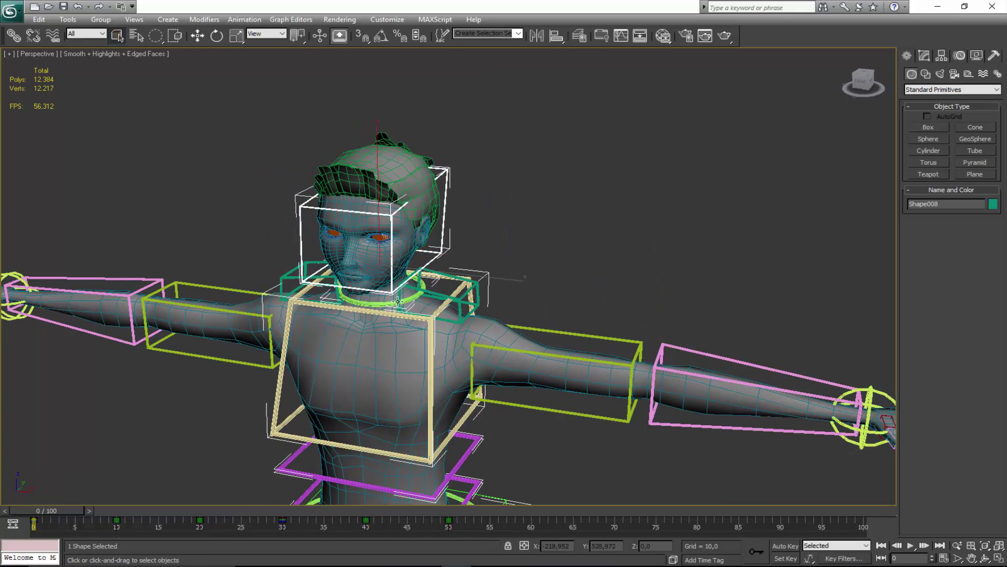
ctrl+click(415, 297)
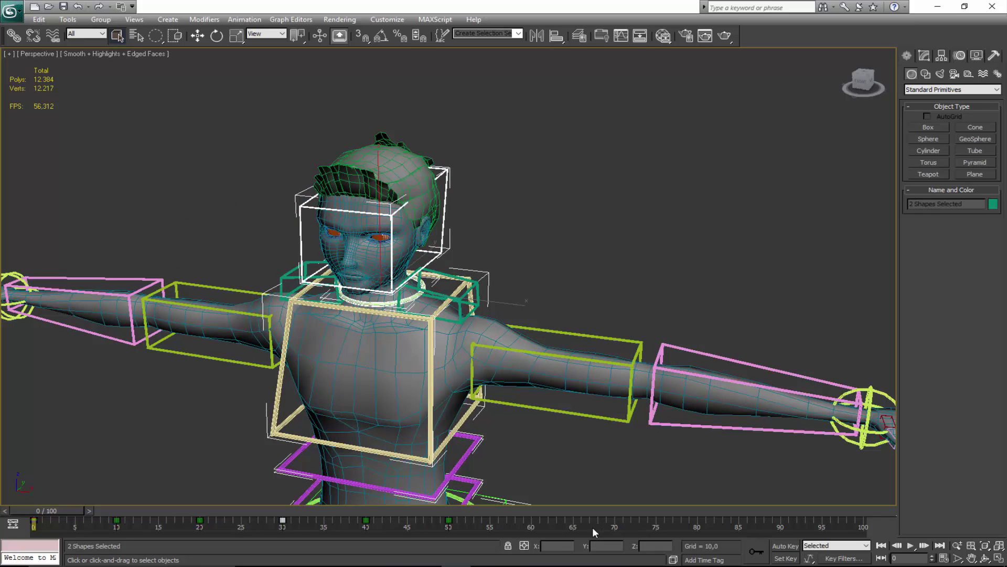
drag(593, 528, 113, 523)
right_click(85, 523)
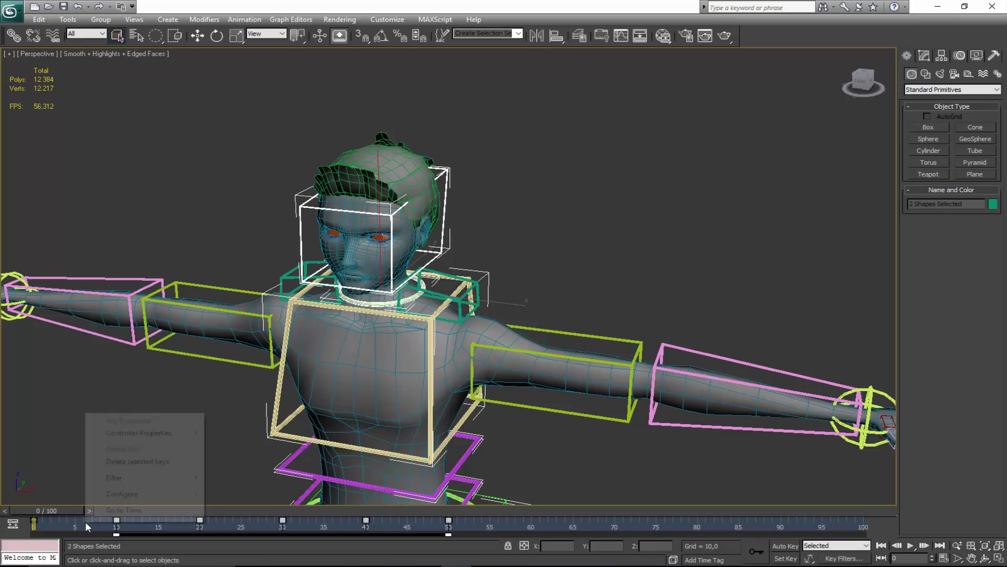
click(139, 461)
Enable Auto Key and select the left shoulder, upper arm, forearm and wrist controls together.
middle_drag(417, 446, 422, 378)
key(ctrl+r)
drag(378, 297, 385, 276)
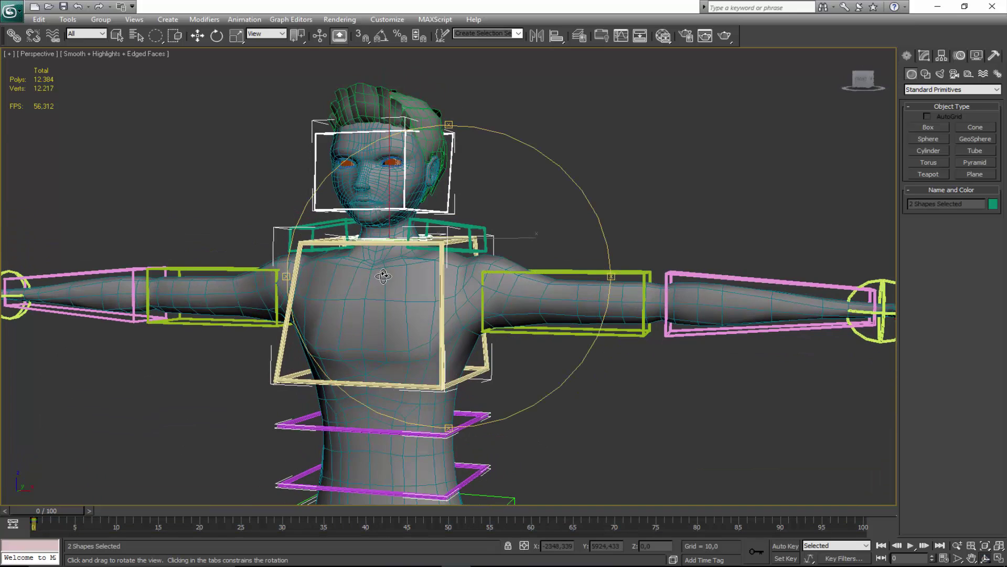
middle_drag(382, 258, 382, 330)
mouse_move(423, 290)
alt+middle_down()
mouse_move(404, 291)
mouse_move(415, 290)
alt+middle_up()
click(414, 290)
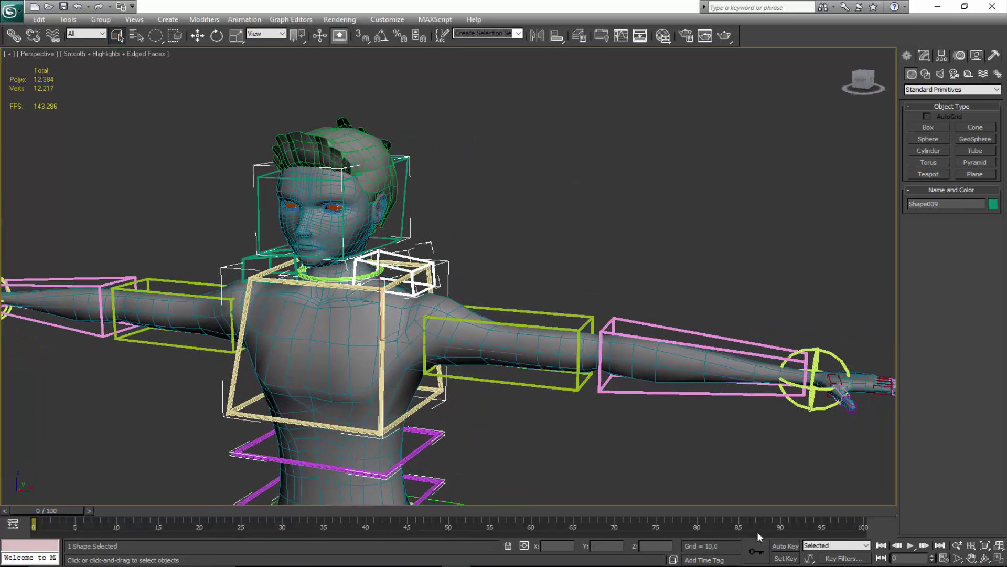
click(782, 544)
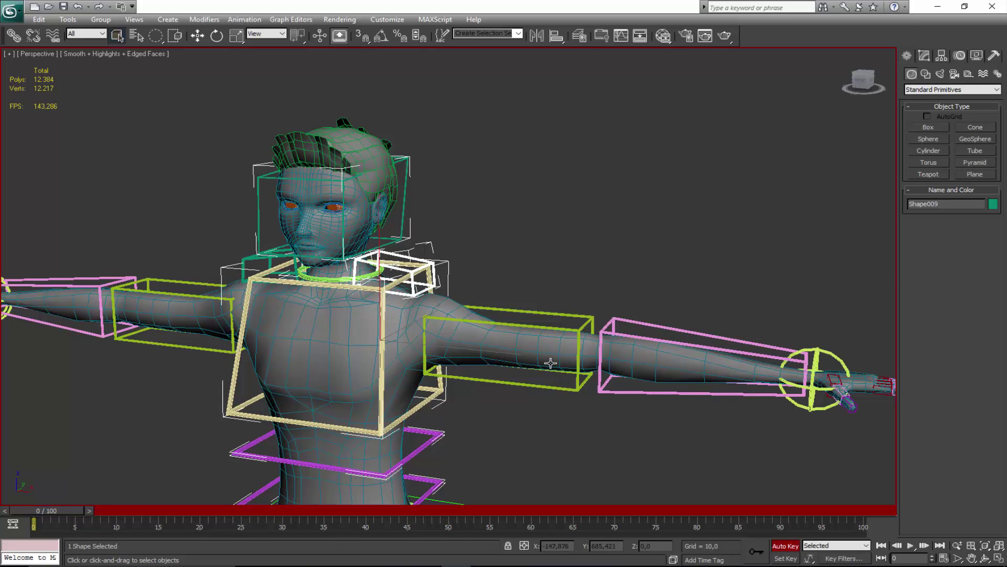
ctrl+click(570, 390)
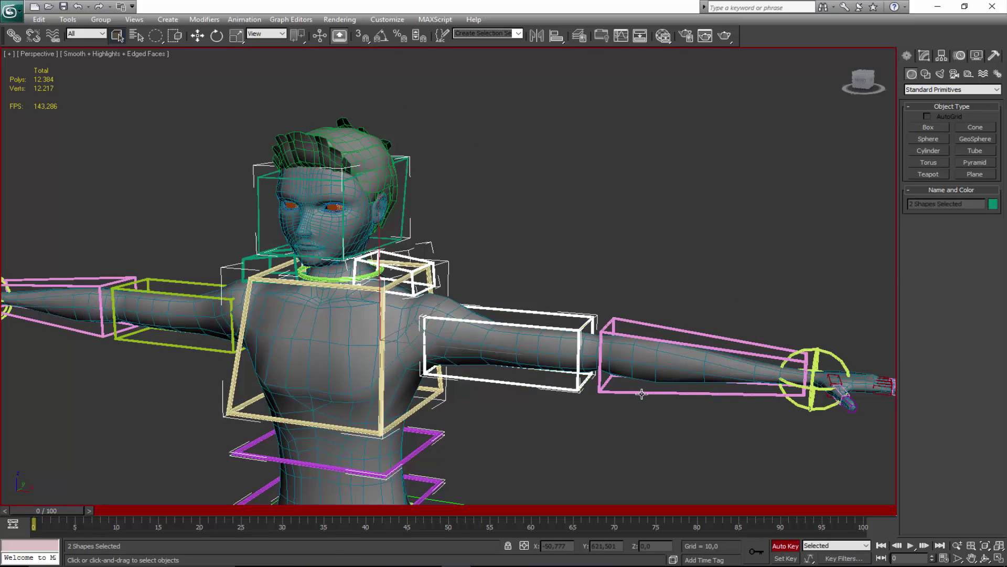
ctrl+click(639, 389)
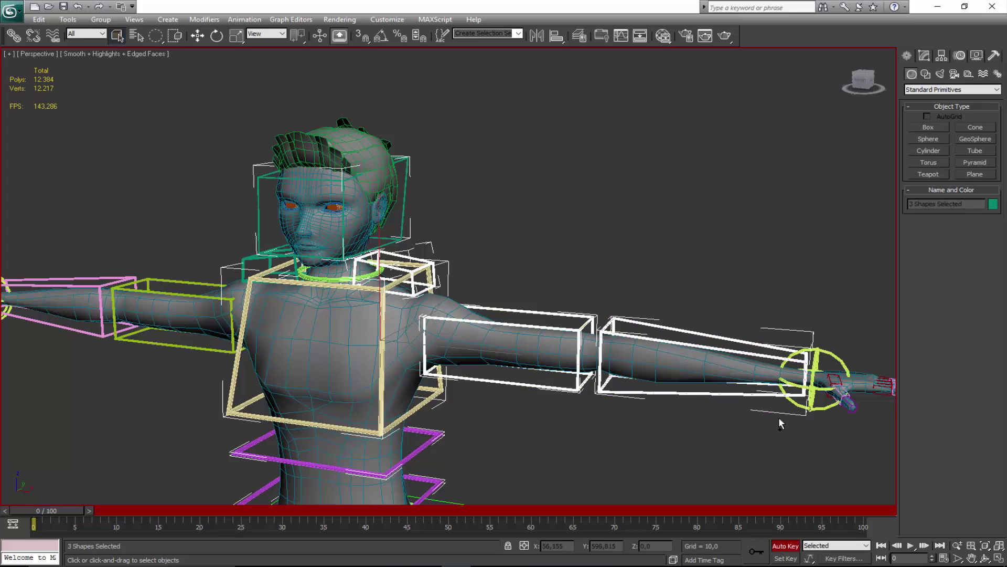
ctrl+click(820, 410)
Add all the thumb and index finger controls of the left hand to the selection.
middle_drag(819, 411, 609, 364)
scroll(609, 363, up, 3)
middle_drag(708, 388, 542, 349)
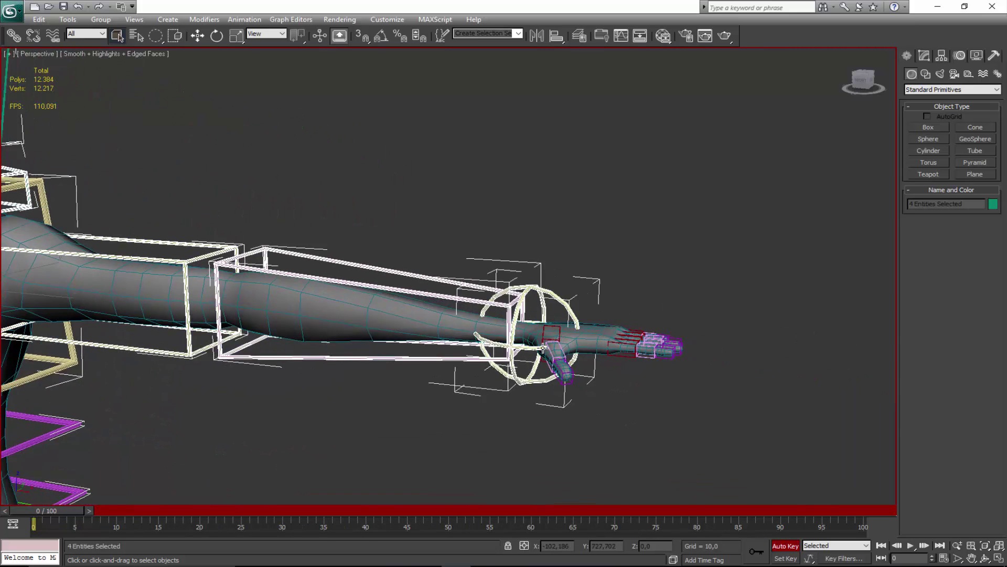
scroll(541, 349, up, 3)
ctrl+click(639, 384)
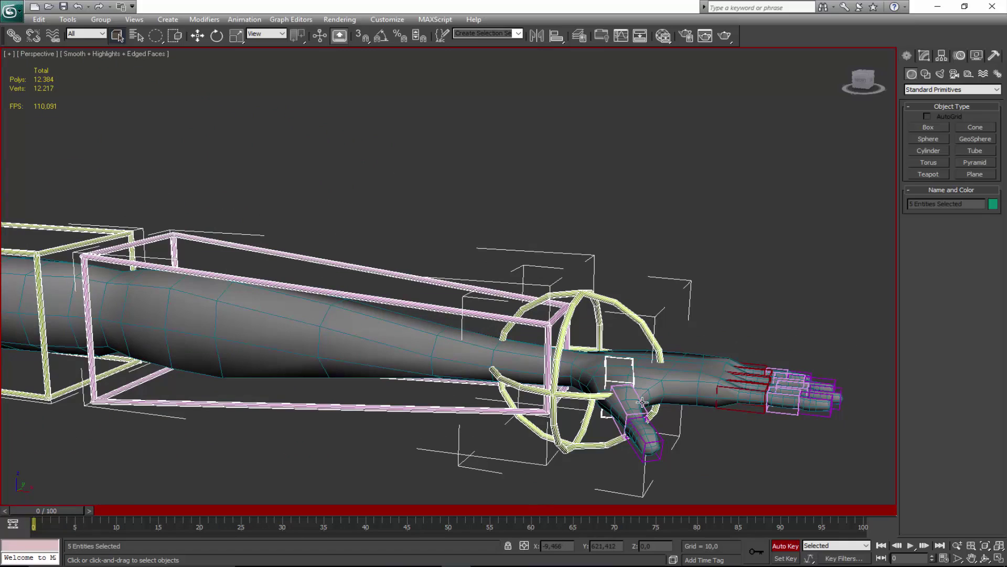
ctrl+click(644, 403)
ctrl+click(662, 437)
ctrl+click(746, 412)
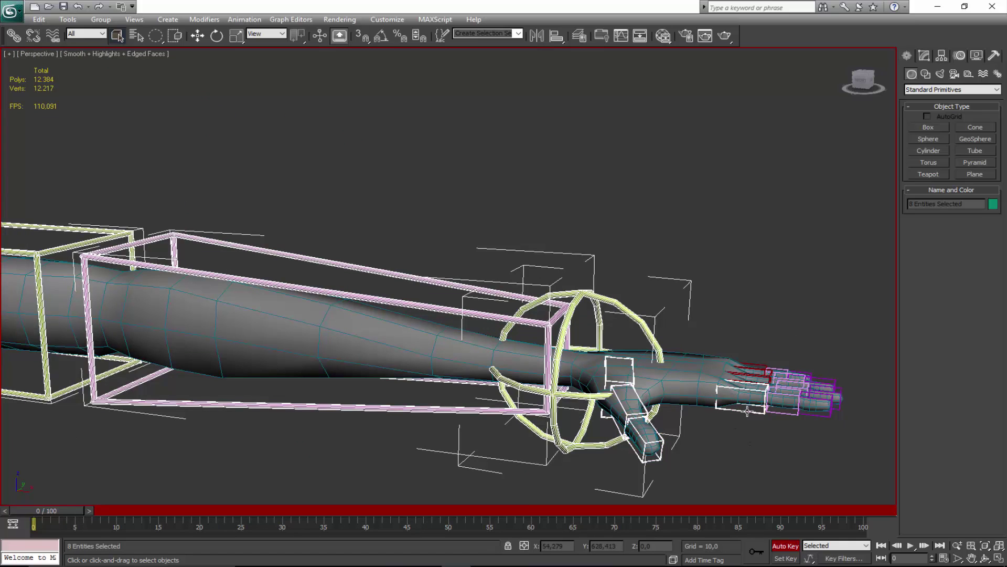
ctrl+click(785, 415)
ctrl+click(816, 417)
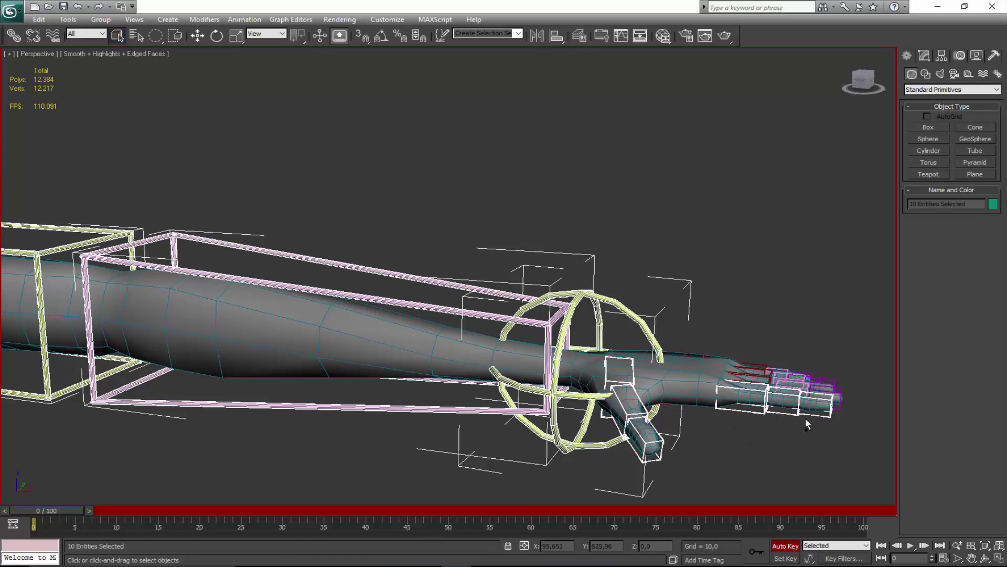
Add the three middle finger controls of the left hand to the selection.
key(ctrl+r)
drag(482, 268, 485, 286)
middle_drag(486, 286, 338, 235)
scroll(436, 320, up, 3)
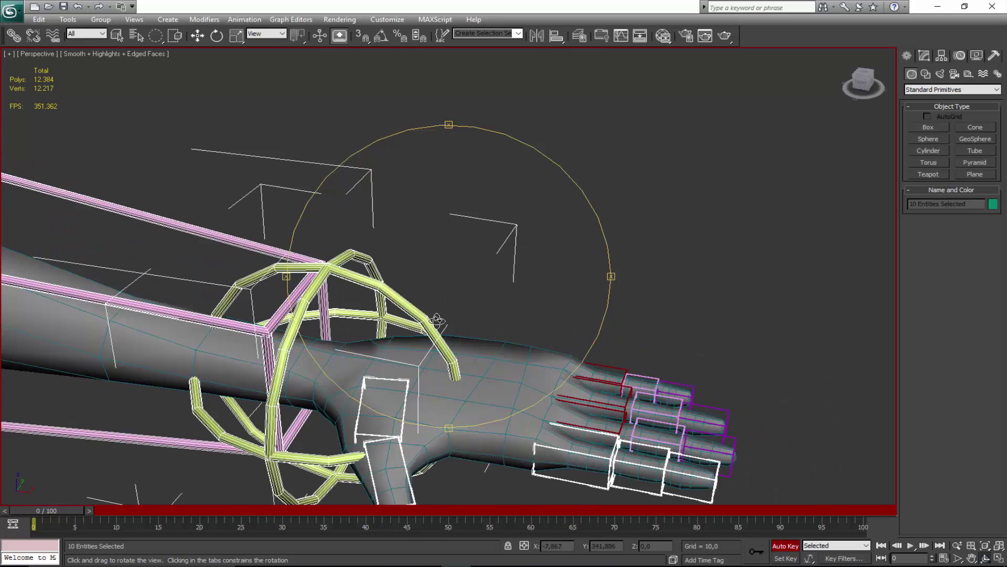
middle_drag(436, 320, 383, 241)
scroll(382, 241, up, 3)
right_click(583, 334)
ctrl+click(596, 323)
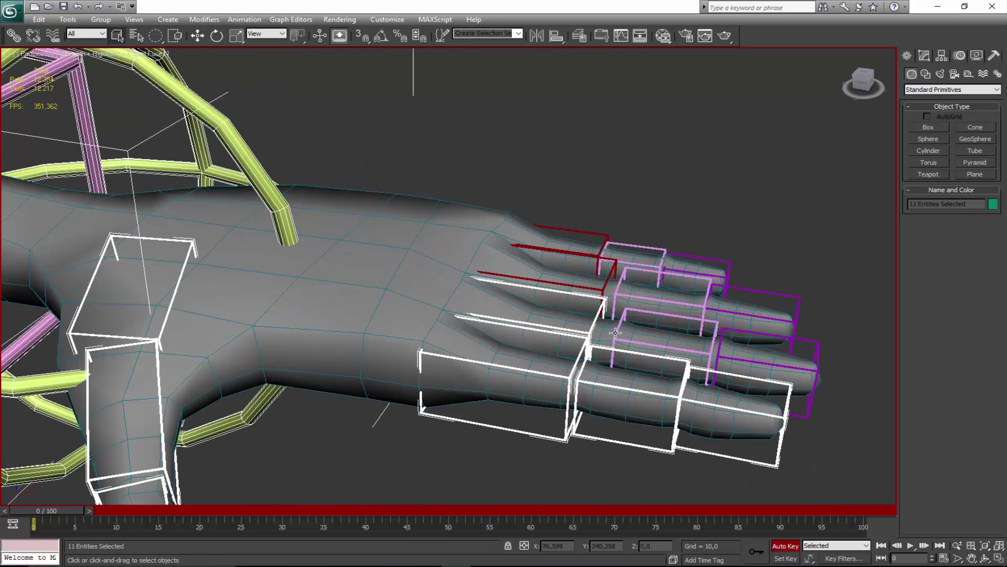
ctrl+click(699, 360)
ctrl+click(815, 366)
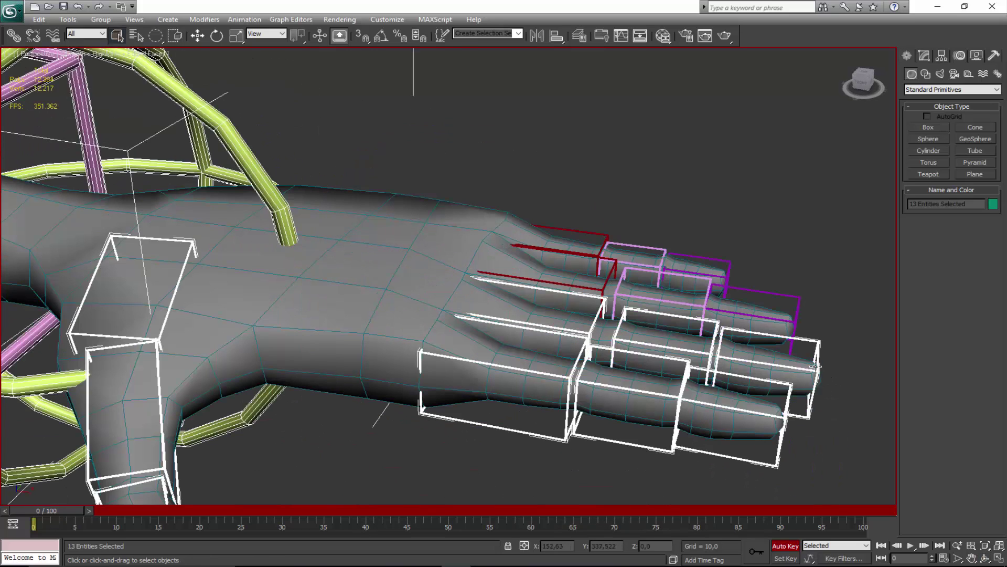
Add the ring and little finger controls to the selection and set a key for the whole arm at frame 0.
ctrl+click(795, 317)
ctrl+click(710, 281)
ctrl+click(616, 274)
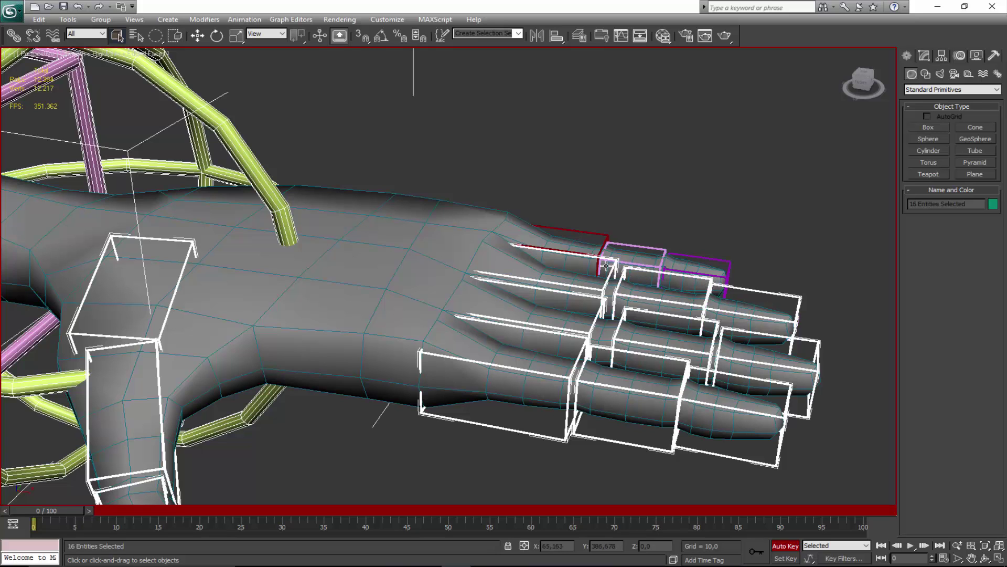
ctrl+click(606, 242)
ctrl+click(609, 241)
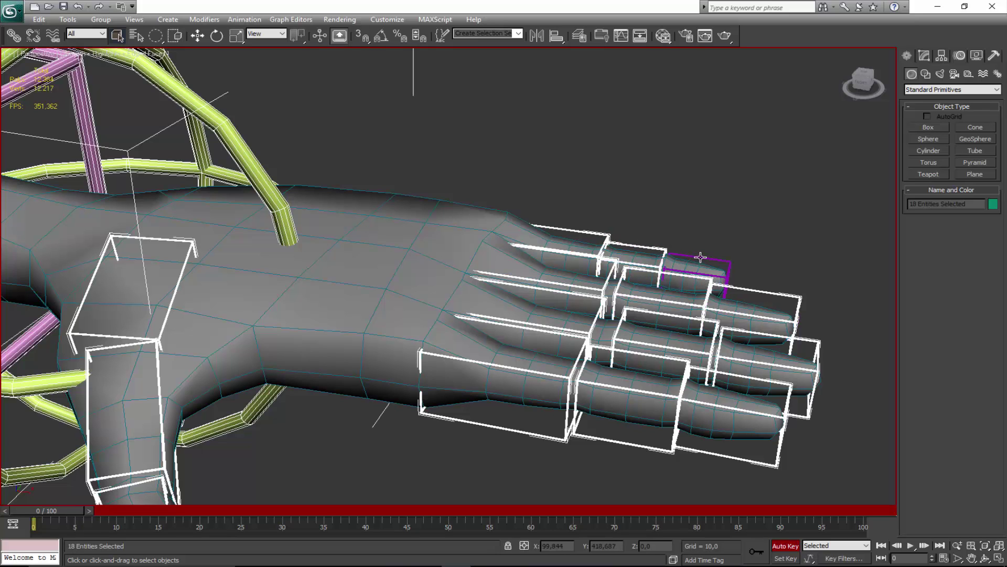
ctrl+click(701, 258)
scroll(576, 418, down, 5)
click(756, 552)
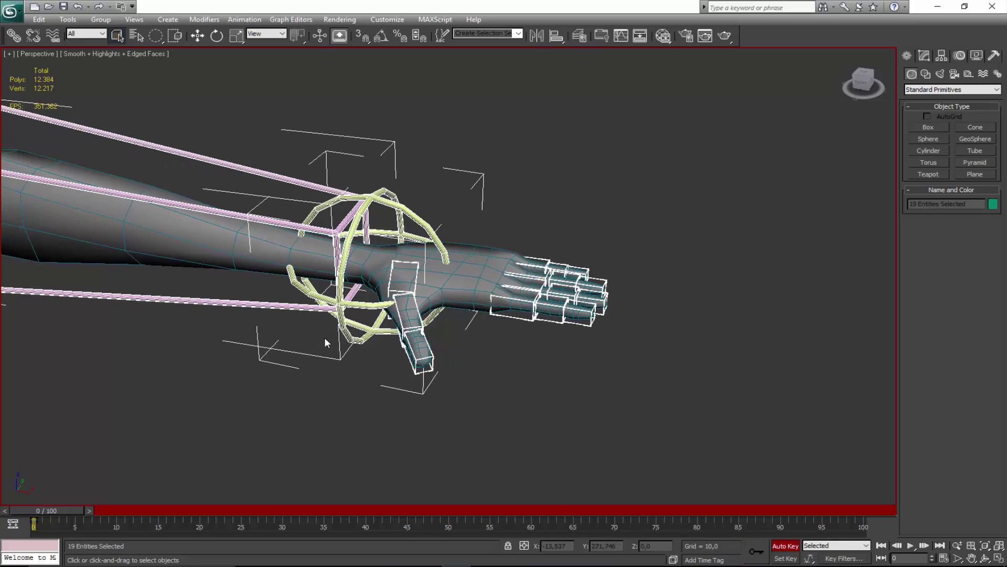
Go to frame 10 on the timeline.
middle_drag(316, 336, 582, 382)
scroll(556, 377, down, 8)
middle_drag(393, 342, 425, 334)
scroll(475, 350, up, 4)
key(ctrl+r)
drag(368, 317, 411, 308)
key(z)
right_click(411, 308)
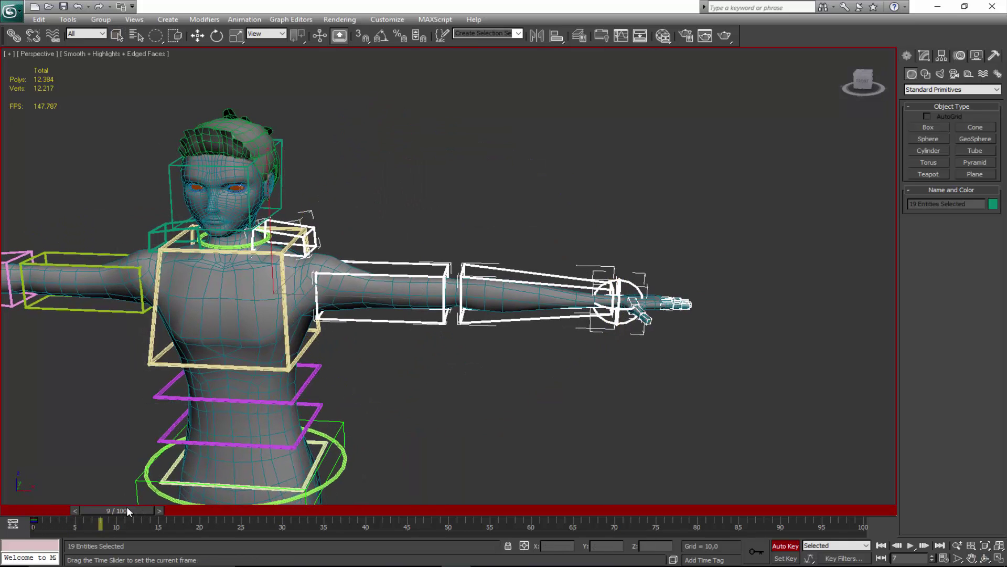
click(126, 507)
key(q)
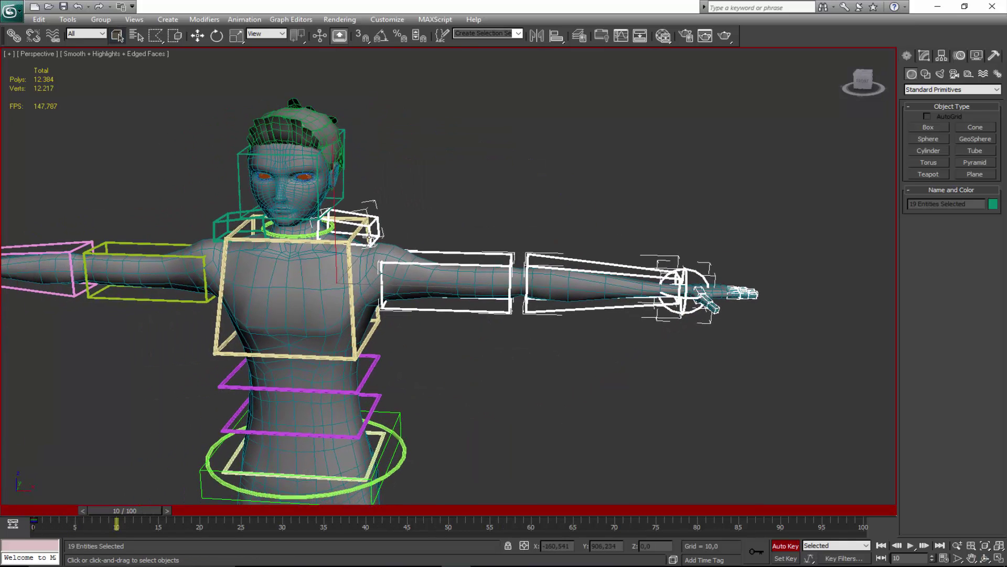
Rotate the left shoulder control upward by about 27 degrees to raise the whole arm.
click(370, 239)
key(e)
scroll(399, 273, up, 3)
middle_drag(398, 273, 454, 257)
scroll(434, 280, up, 2)
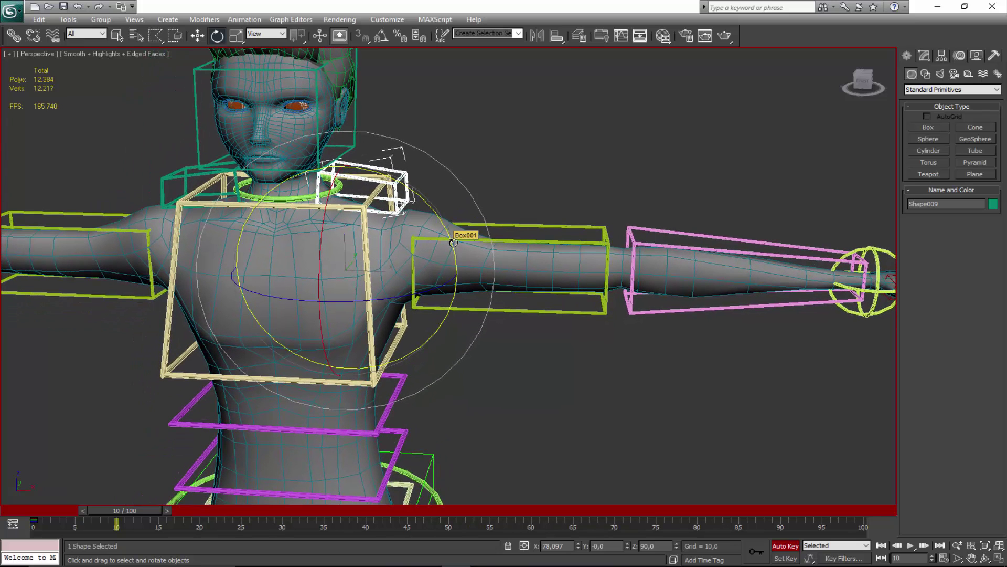
drag(453, 243, 440, 213)
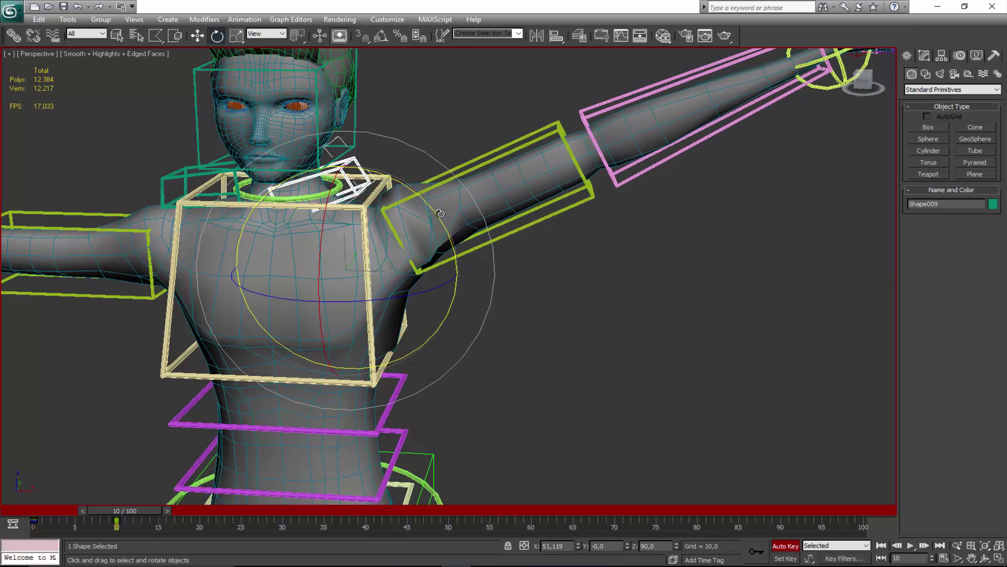
Rotate the left upper arm control upward so the arm points steeply above the shoulder.
click(529, 237)
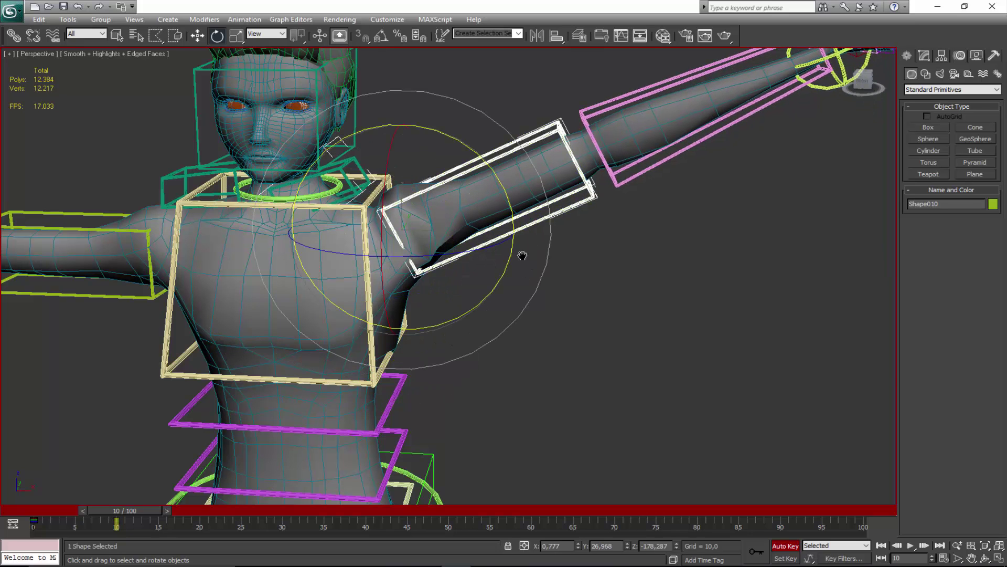
scroll(522, 255, down, 3)
drag(525, 254, 509, 219)
Set the reference coordinate system to Local and rotate the left shoulder control slightly further upward.
click(378, 232)
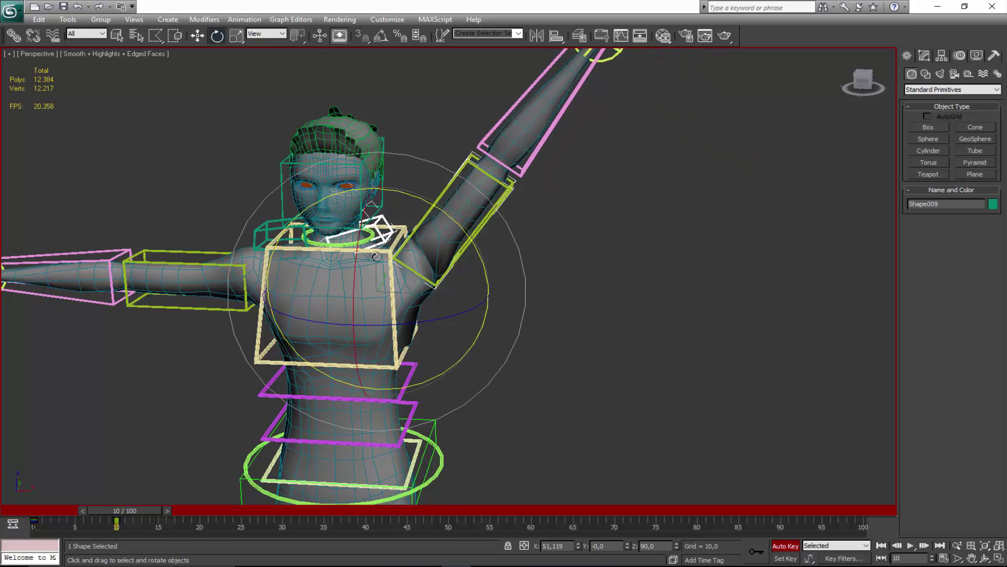
scroll(408, 292, up, 2)
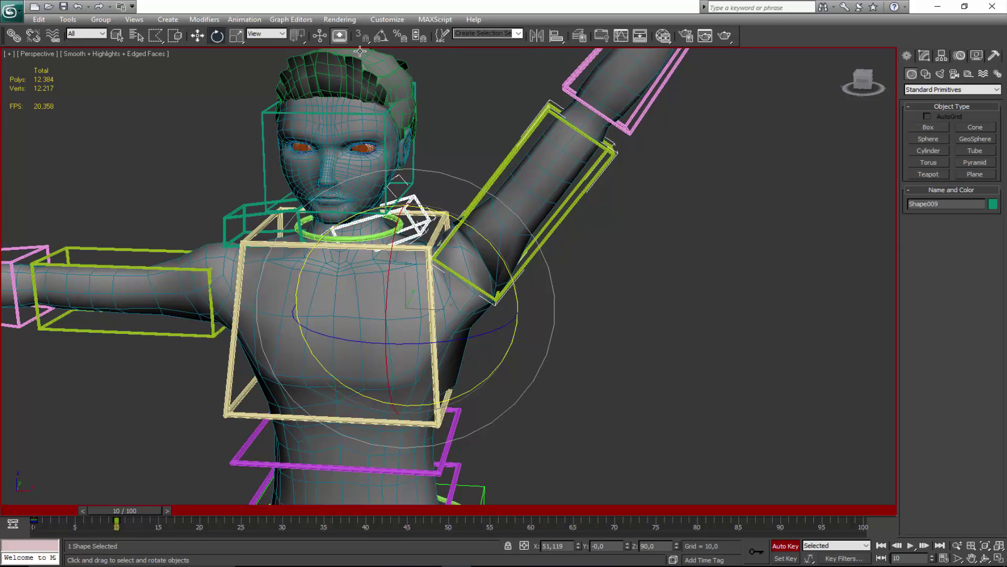
click(268, 34)
click(263, 74)
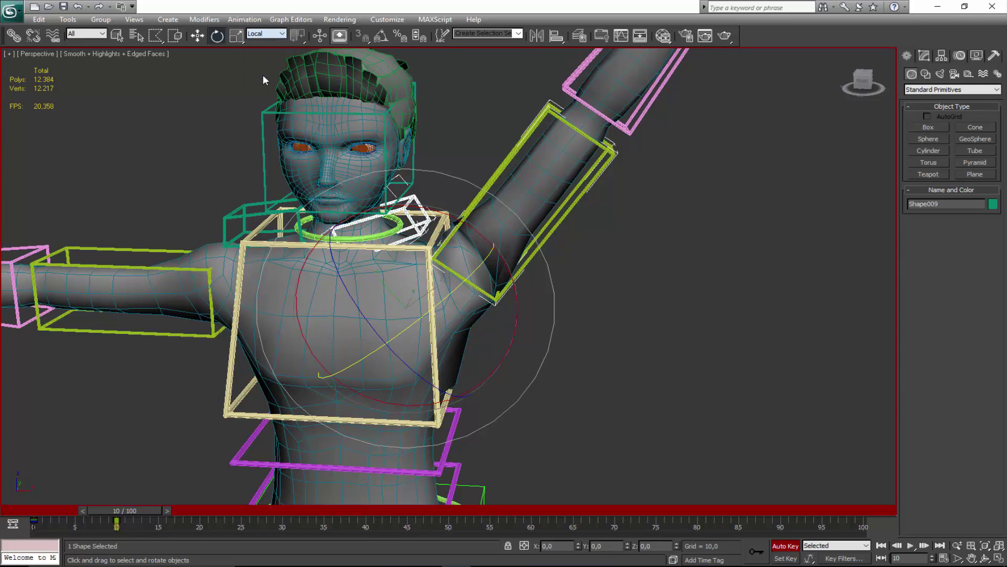
drag(441, 215, 439, 208)
Rotate the left upper arm control slightly further upward in Local coordinates.
scroll(454, 214, down, 5)
middle_drag(459, 246, 453, 280)
click(500, 271)
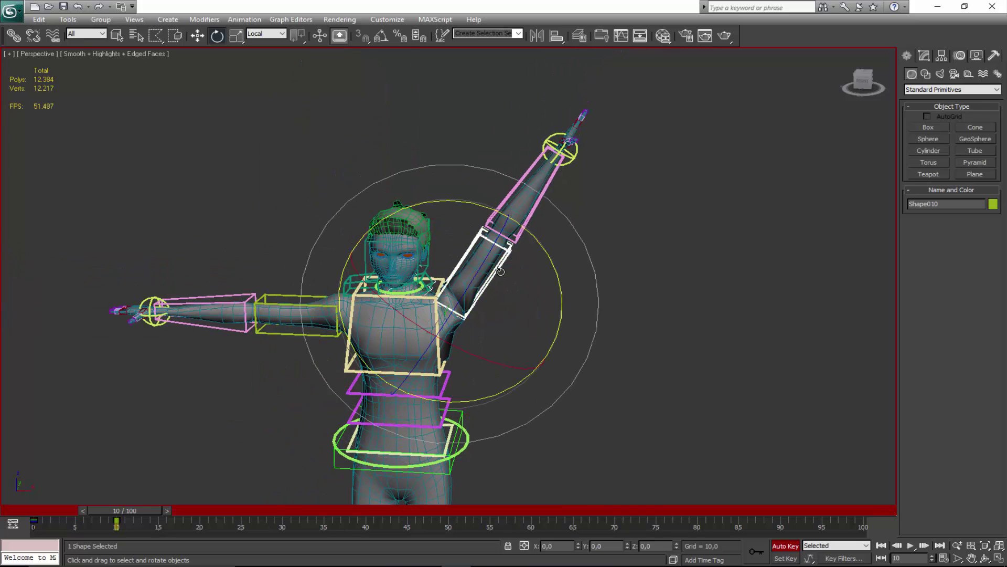
drag(549, 262, 552, 253)
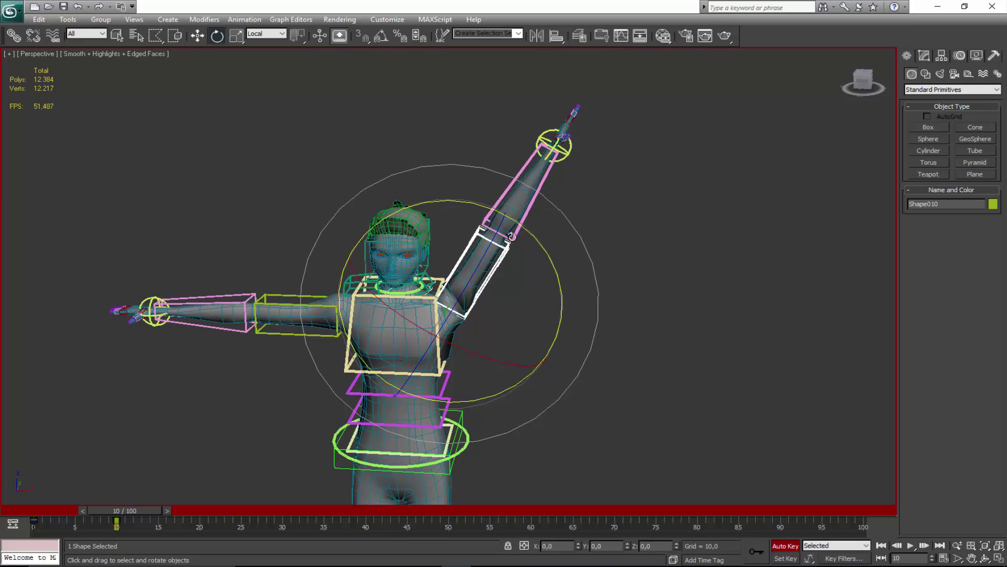
Examine the left forearm, hand and finger controls up close in the raised-arm pose at frame 10.
click(512, 234)
middle_drag(519, 246, 499, 275)
scroll(527, 257, up, 2)
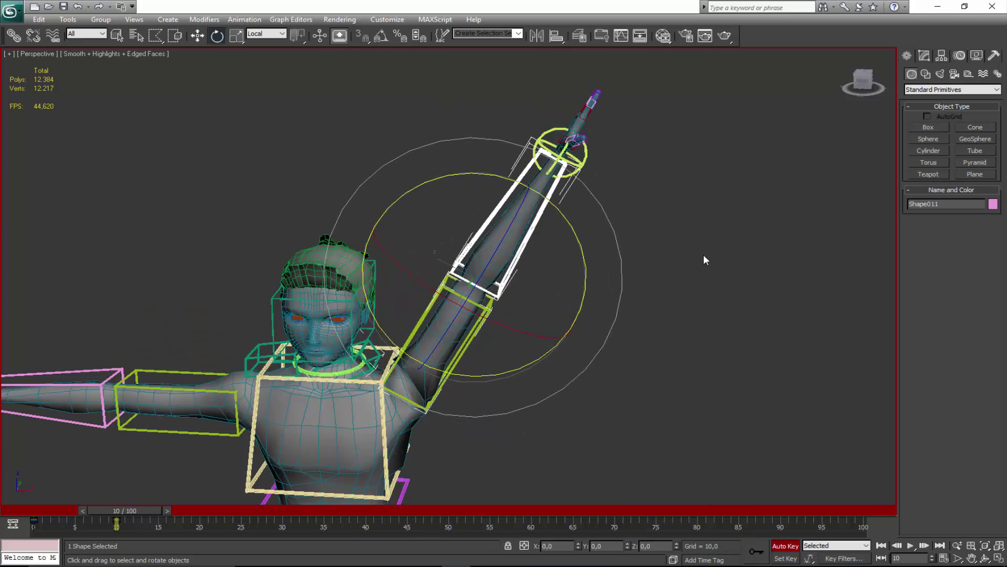
middle_drag(703, 255, 673, 364)
scroll(667, 354, up, 4)
middle_drag(650, 328, 567, 314)
click(557, 214)
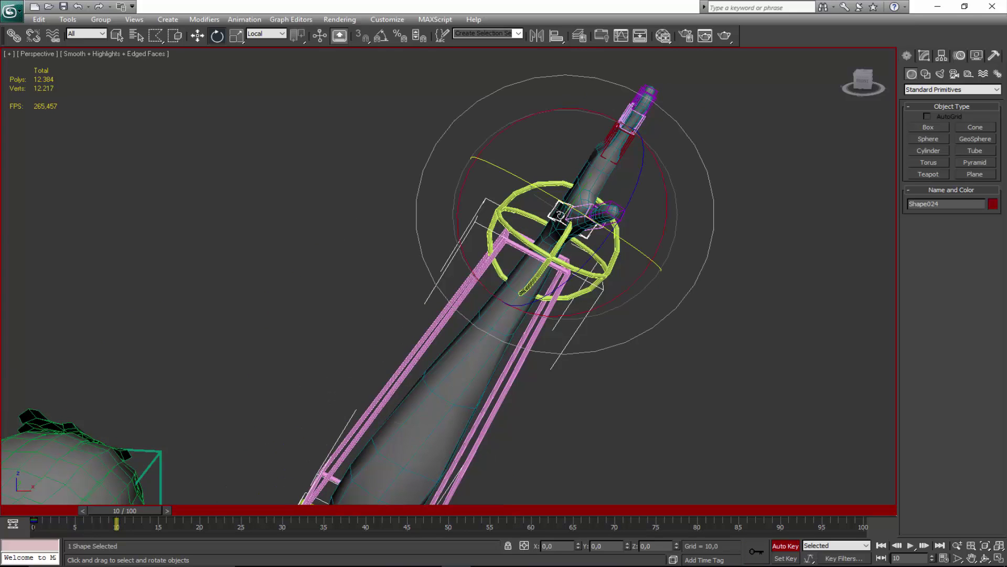
middle_drag(618, 157, 581, 193)
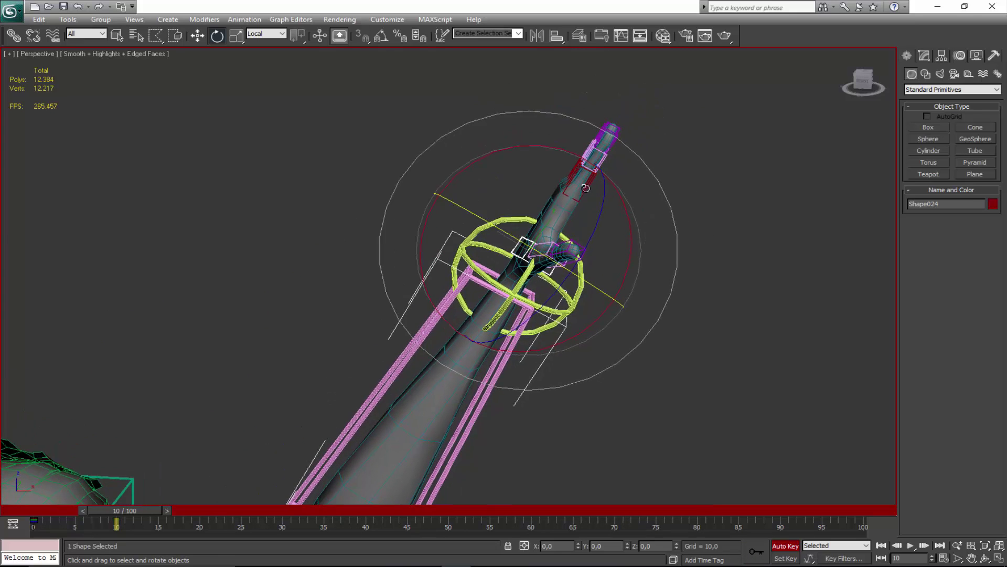
key(q)
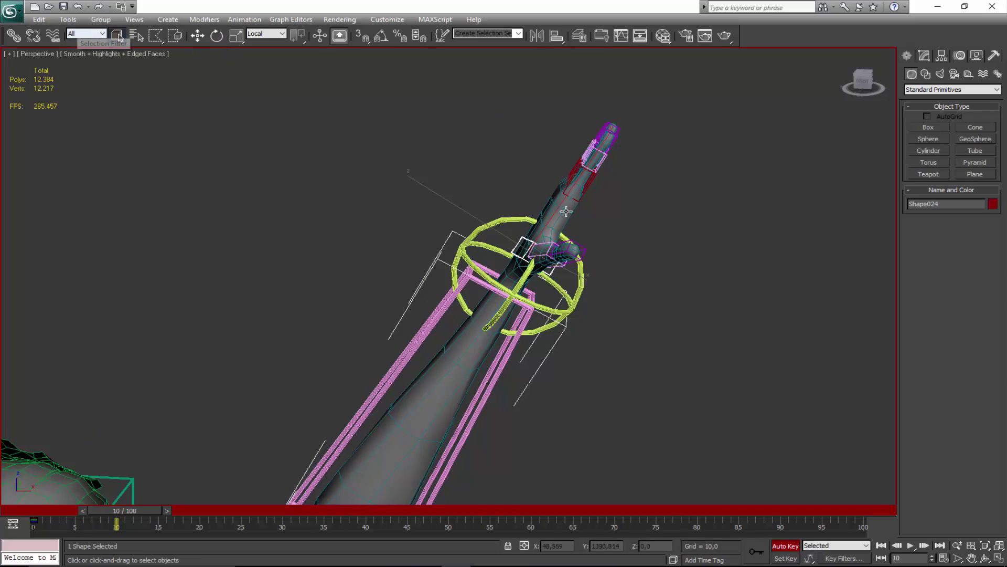
key(q)
middle_drag(557, 265, 541, 297)
scroll(541, 298, up, 3)
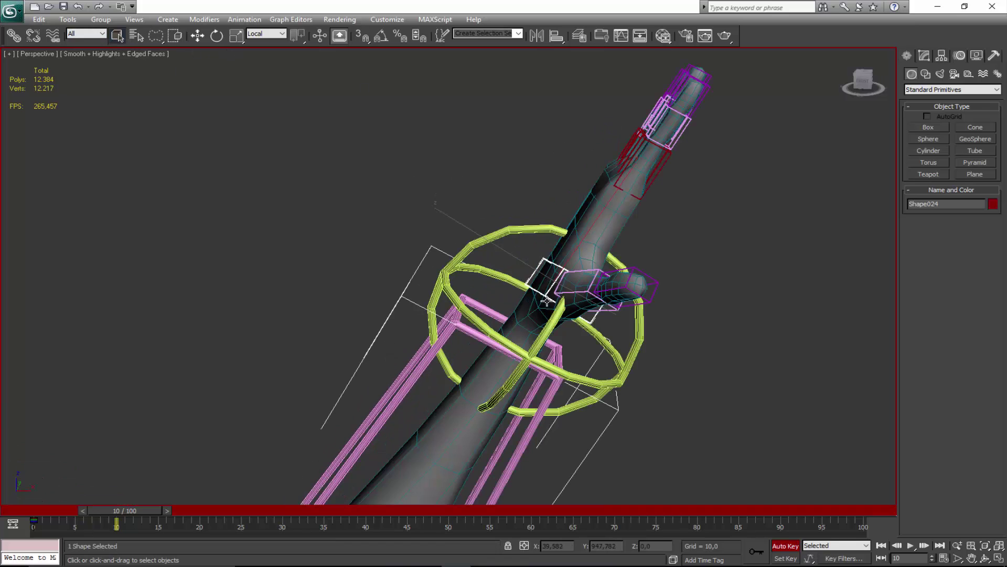
scroll(492, 328, down, 4)
middle_drag(493, 324, 509, 283)
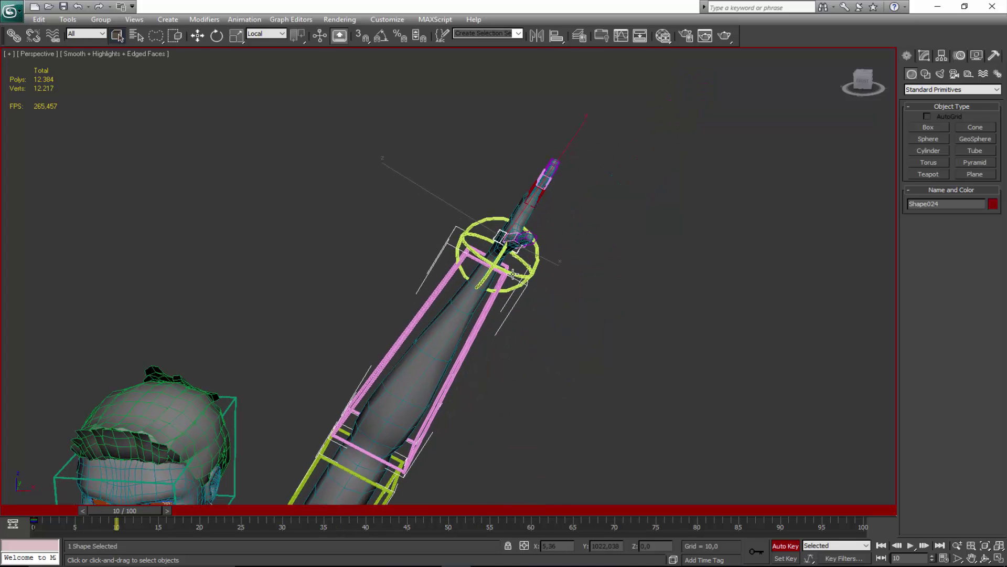
Select the left wrist, upper arm and forearm controls in turn to check their keys around frame 10.
click(514, 273)
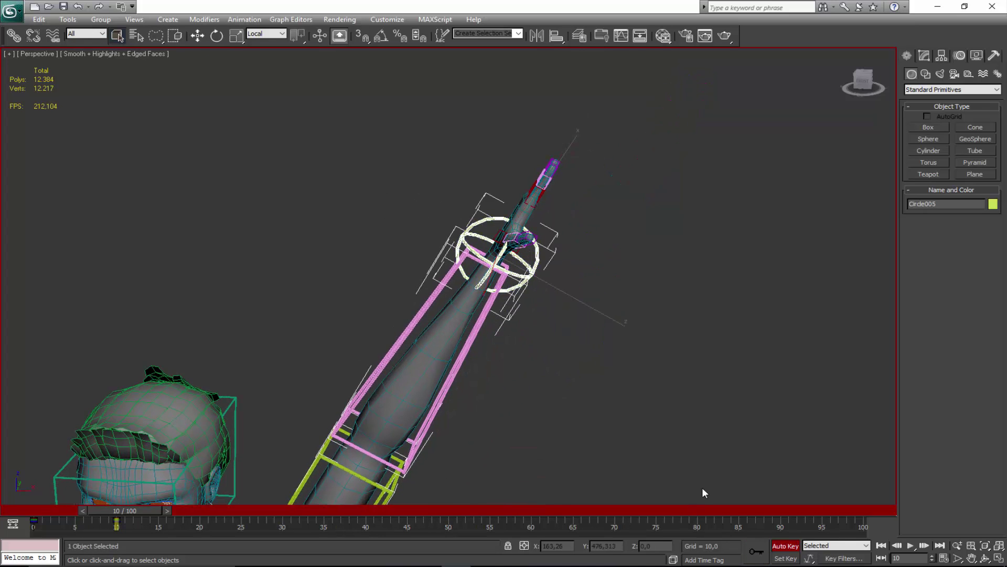
middle_drag(702, 487, 525, 283)
click(415, 339)
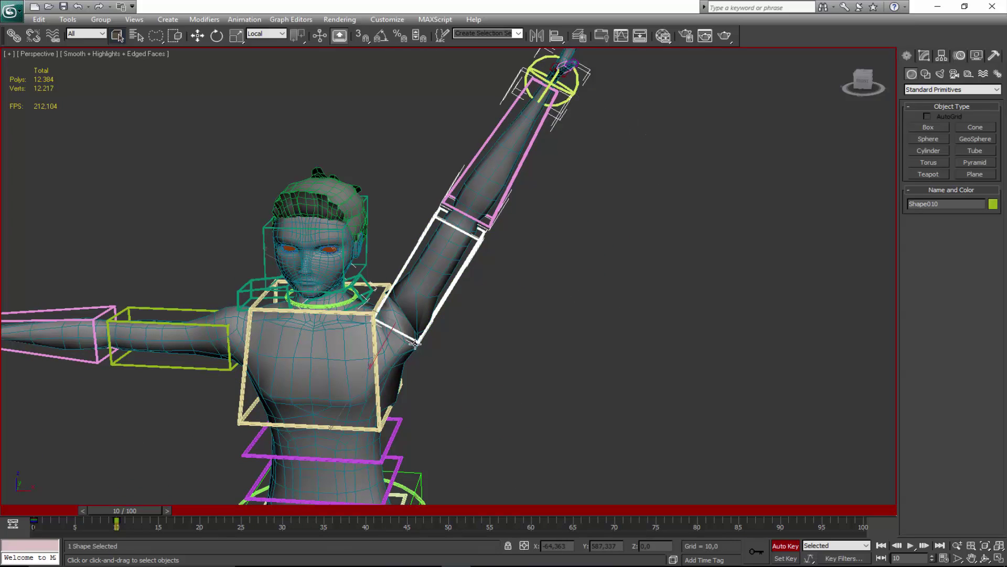
mouse_move(133, 509)
mouse_down()
mouse_move(49, 509)
mouse_move(146, 508)
mouse_move(84, 501)
mouse_move(134, 494)
mouse_up()
key(q)
key(q)
click(511, 181)
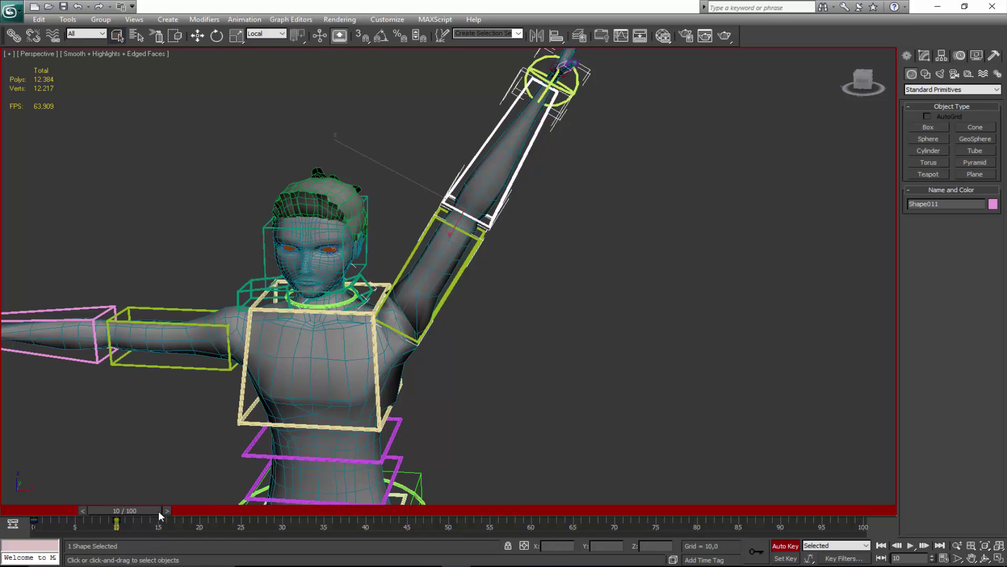
Copy the frame 0 rest-pose keys of the left shoulder, upper arm, forearm and wrist controls to frame 20.
drag(158, 511, 234, 511)
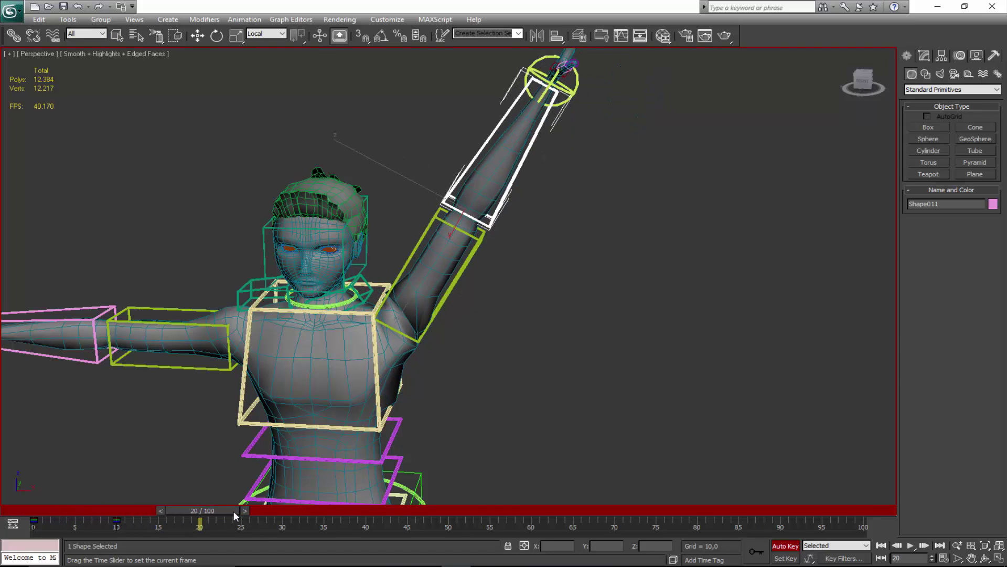
click(363, 299)
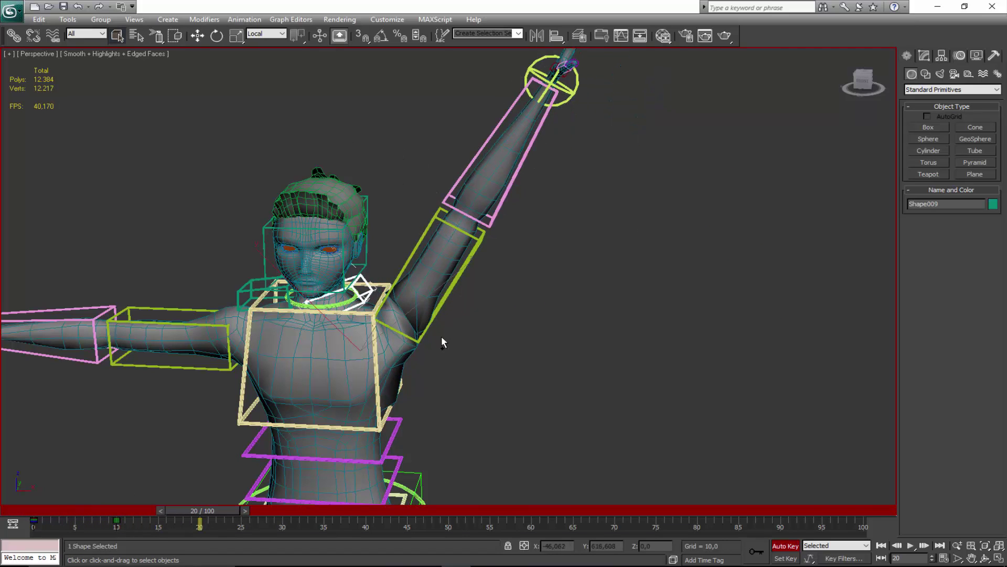
ctrl+click(424, 339)
ctrl+click(484, 227)
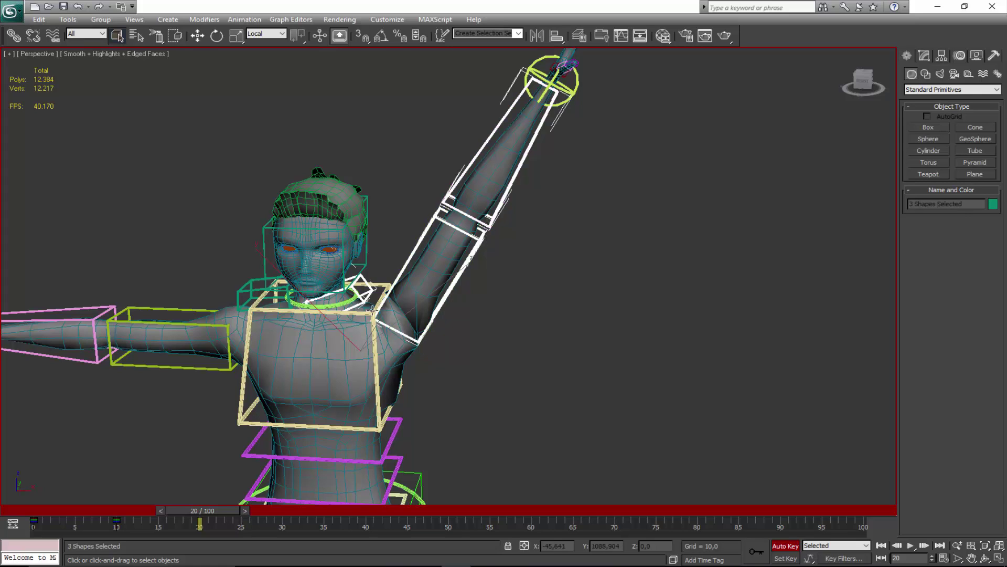
shift+drag(36, 522, 213, 512)
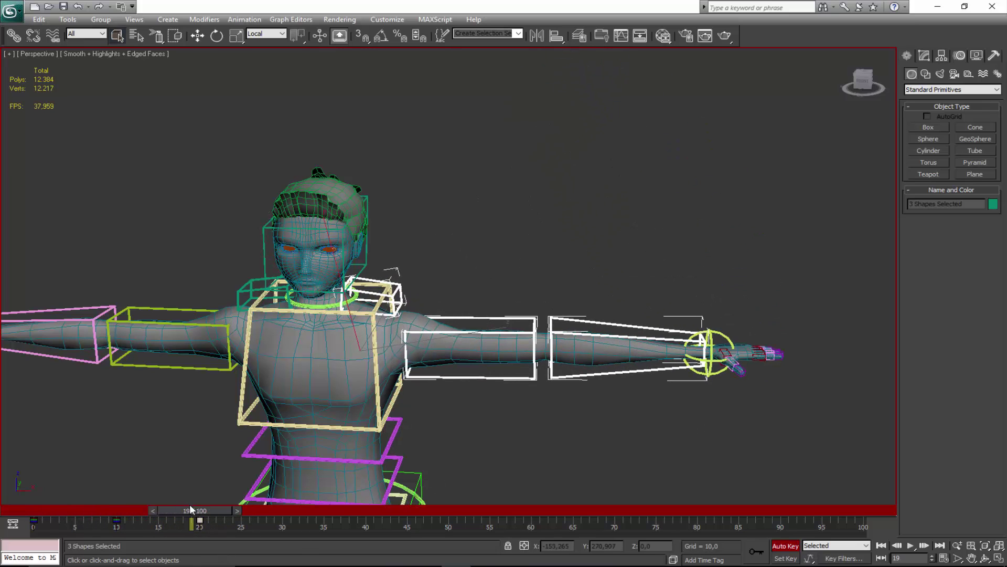
drag(199, 509, 211, 510)
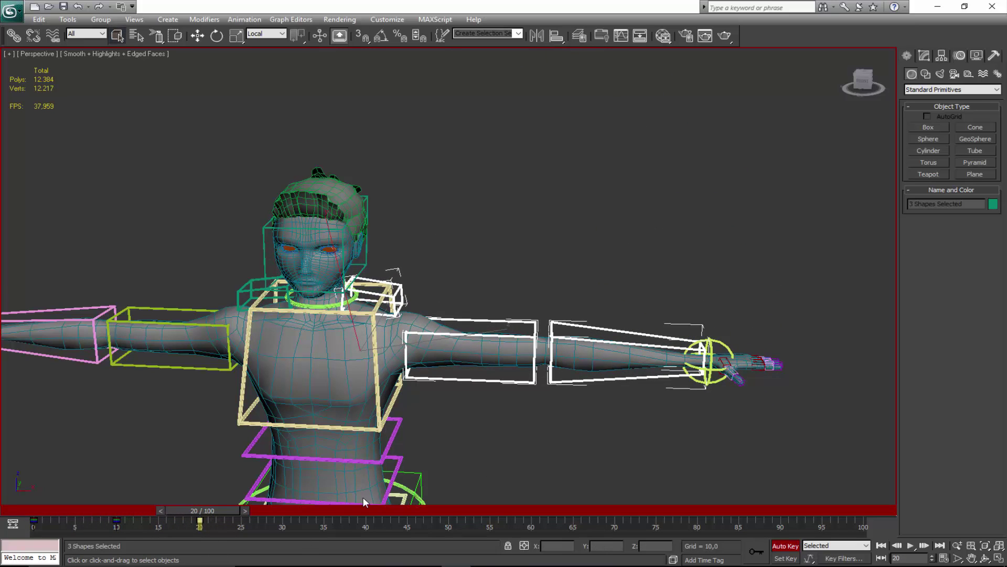
click(712, 370)
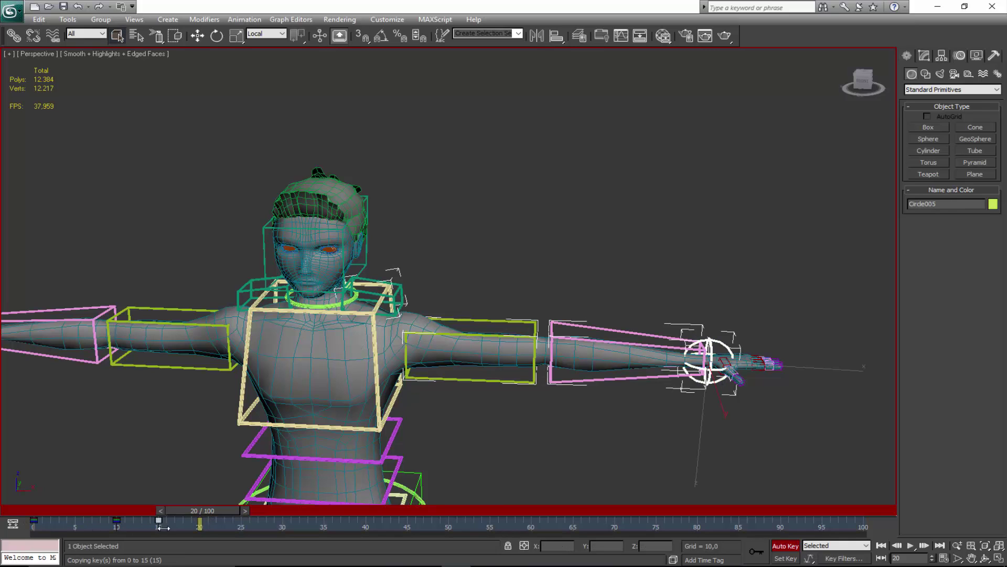
At frame 30, rotate the left shoulder control downward so the whole arm slopes below horizontal.
click(402, 300)
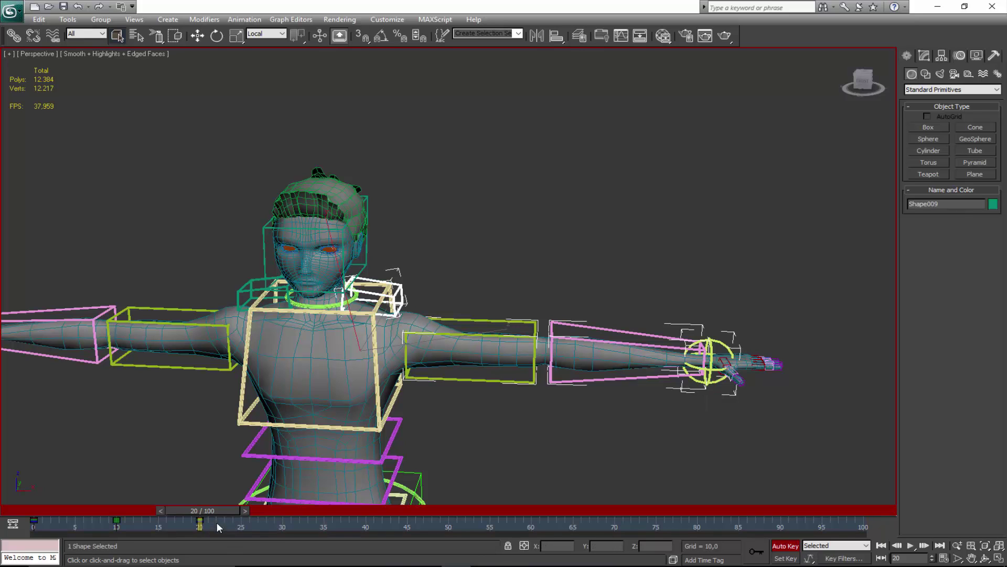
drag(211, 510, 284, 507)
middle_drag(356, 473, 386, 420)
key(e)
drag(486, 257, 493, 277)
Rotate the left upper arm control downward at frame 30 so the arm hangs beside the body.
click(505, 315)
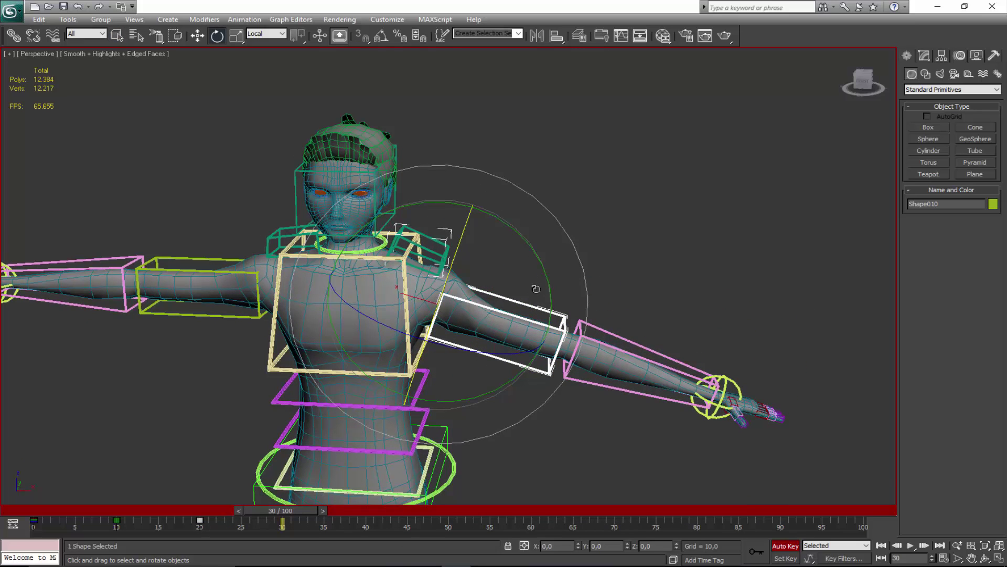
drag(549, 296, 535, 370)
middle_drag(535, 370, 517, 277)
scroll(517, 278, up, 3)
drag(509, 203, 507, 208)
scroll(505, 285, down, 3)
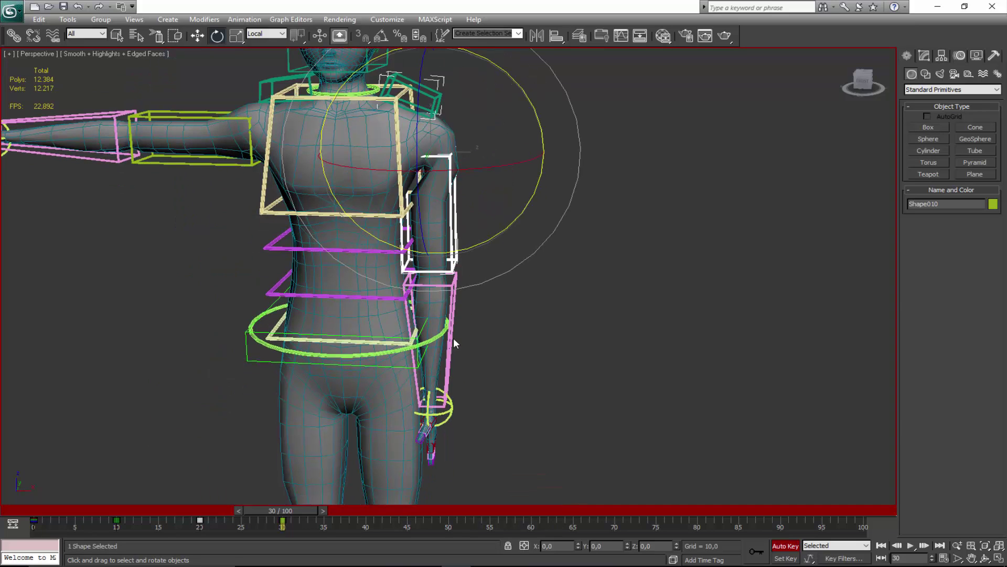
Fine-tune the left shoulder and upper arm rotations at frame 30 to bring the hanging arm closer to the body.
drag(269, 511, 296, 510)
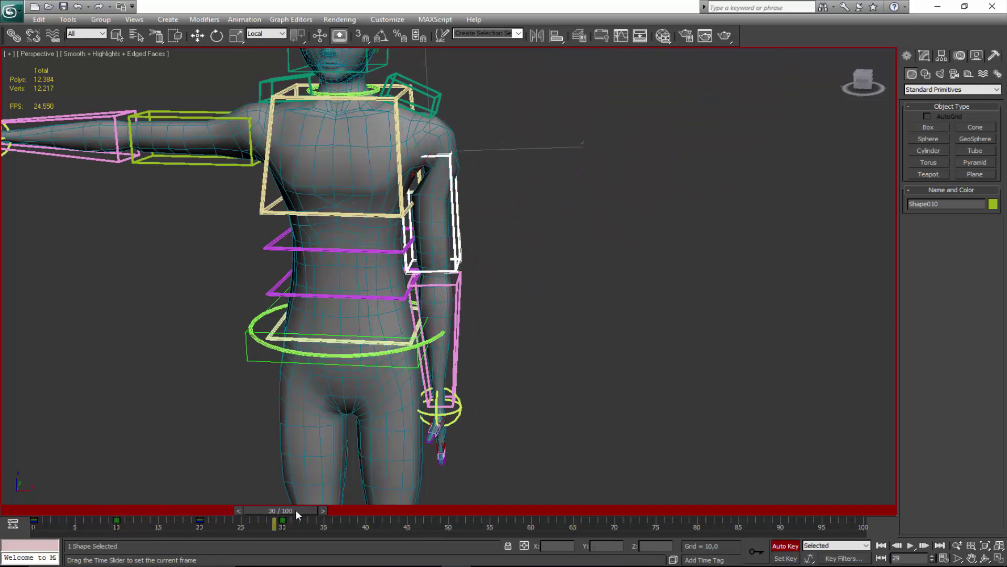
click(439, 99)
key(e)
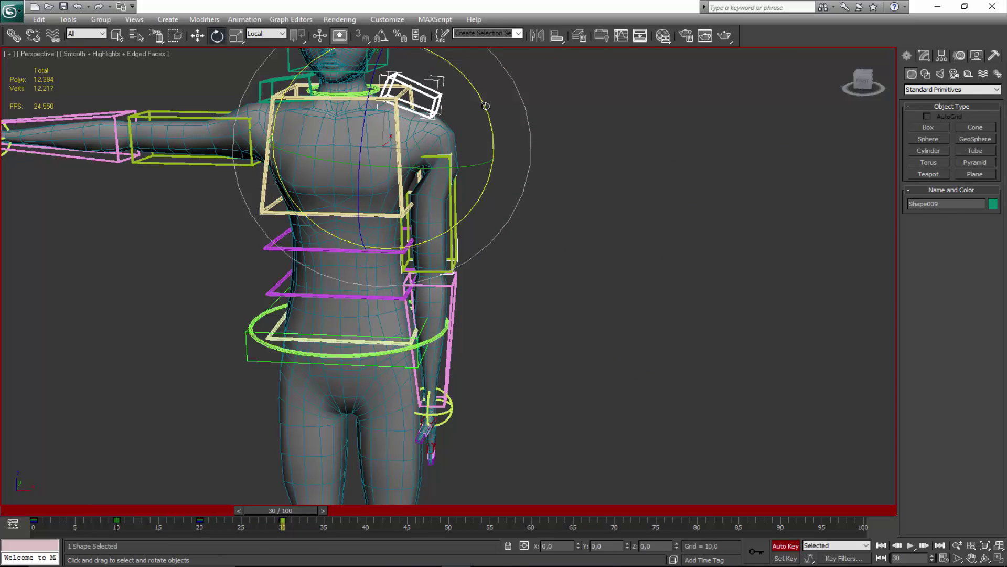
drag(487, 107, 498, 144)
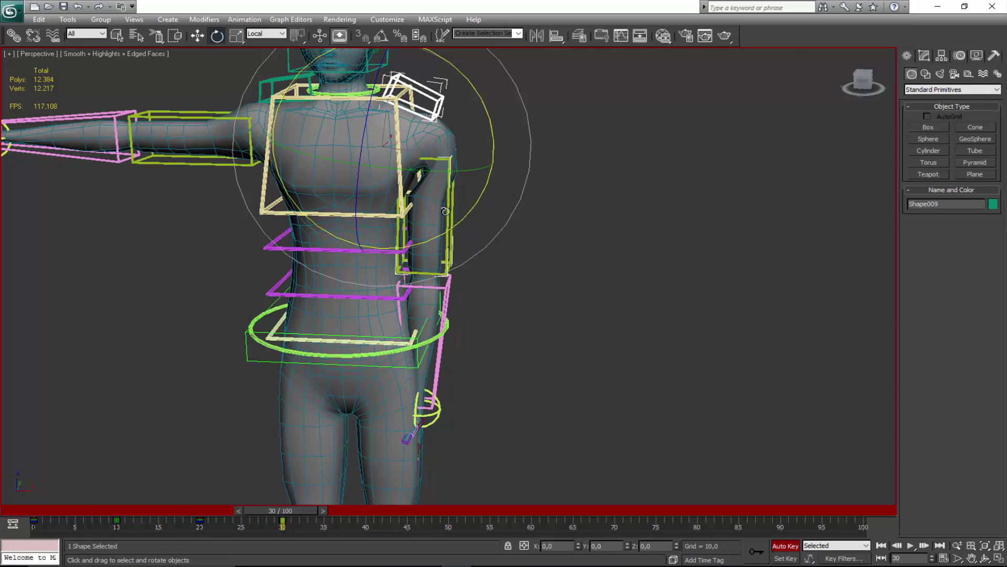
click(445, 210)
drag(486, 241, 483, 237)
mouse_move(287, 512)
mouse_down()
mouse_move(260, 508)
mouse_move(295, 508)
mouse_up()
Copy the frame 0 keys of the left shoulder, upper arm, forearm and wrist controls to frame 40, and advance to frame 50.
click(435, 373)
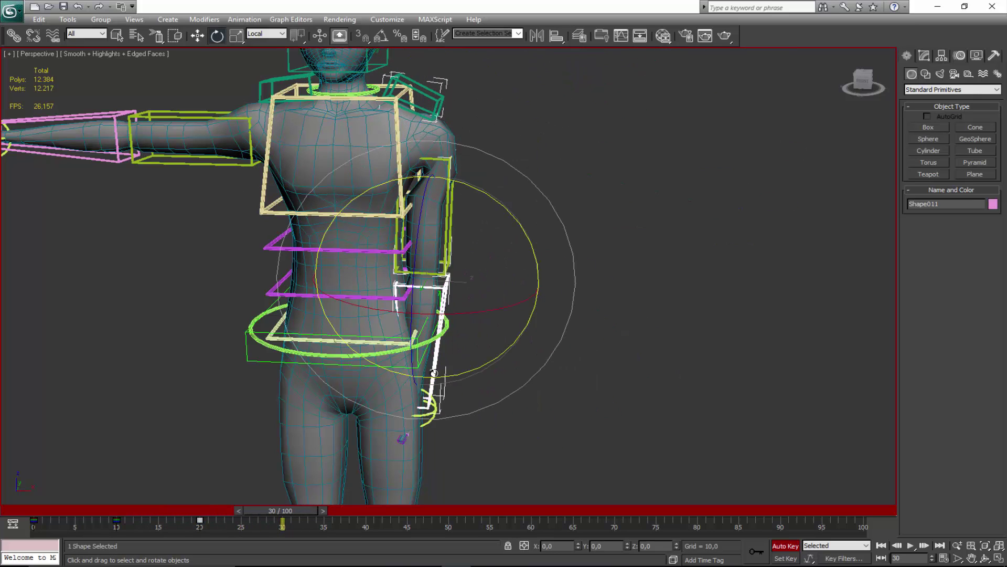
click(238, 519)
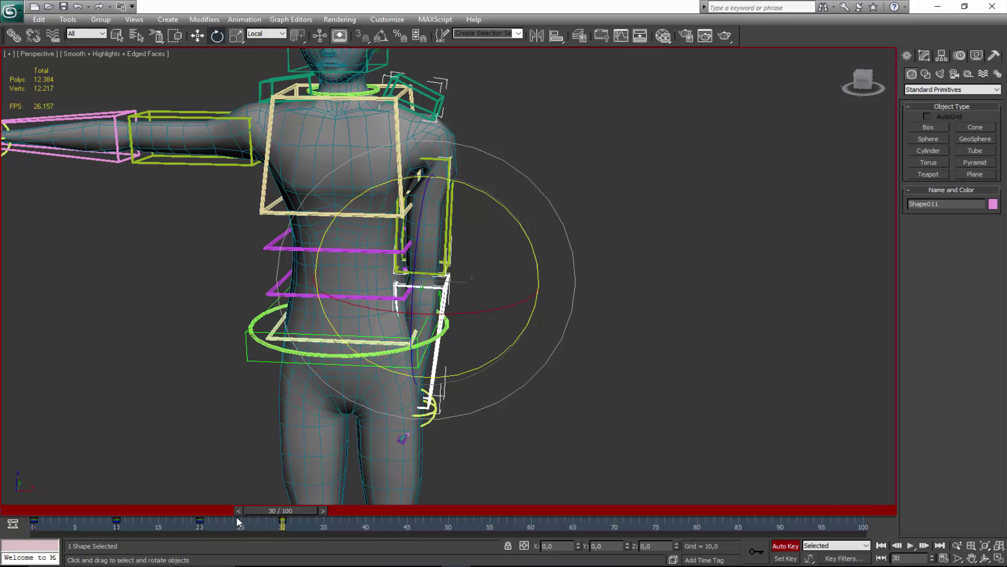
drag(269, 517, 373, 523)
click(440, 105)
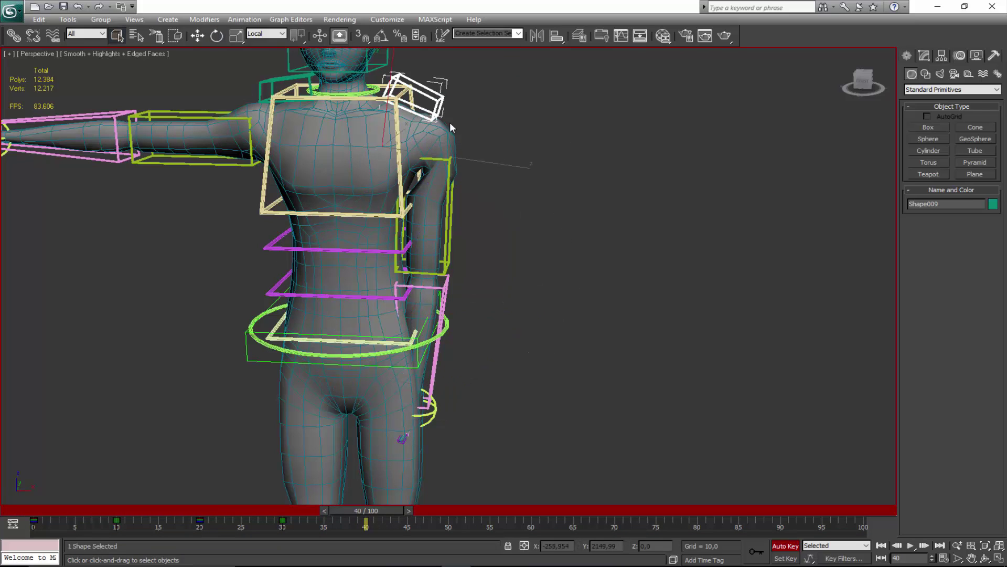
ctrl+click(450, 197)
ctrl+click(435, 347)
ctrl+click(431, 418)
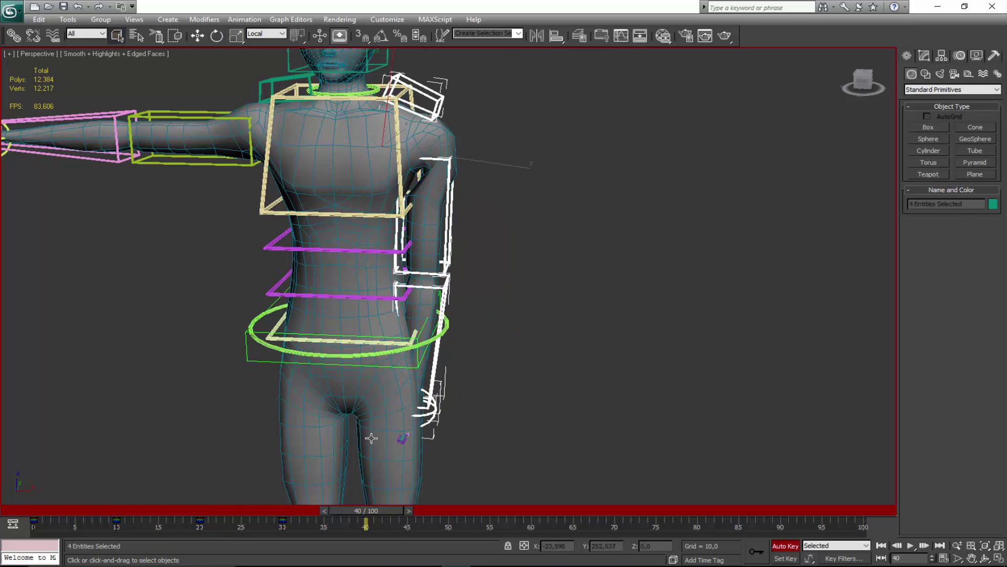
click(34, 525)
shift+drag(34, 526, 455, 511)
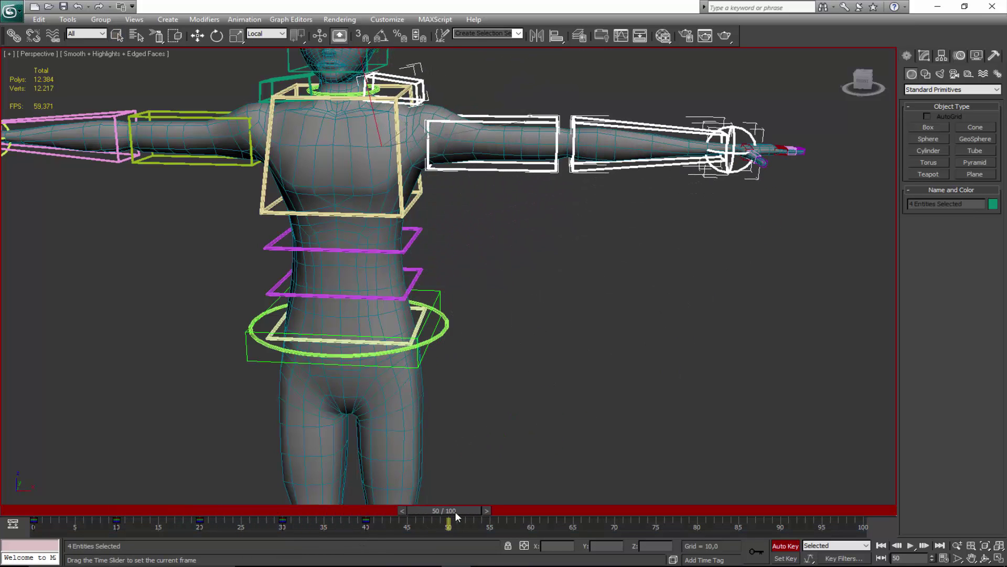
At frame 50, rotate the left shoulder control forward by about 17 degrees and tilt it slightly upward.
middle_drag(465, 368, 452, 457)
click(405, 178)
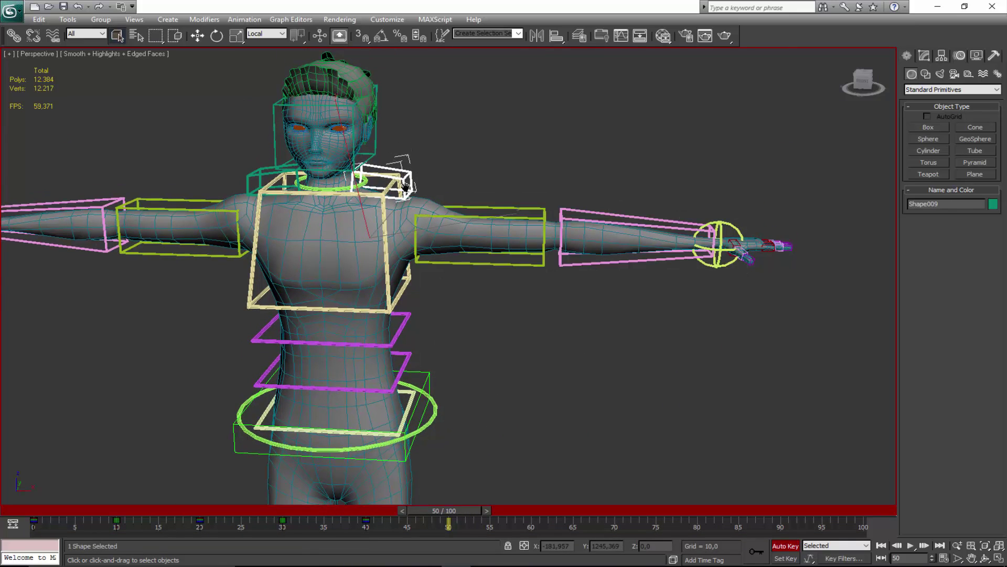
middle_drag(444, 221, 448, 284)
key(e)
drag(451, 306, 435, 313)
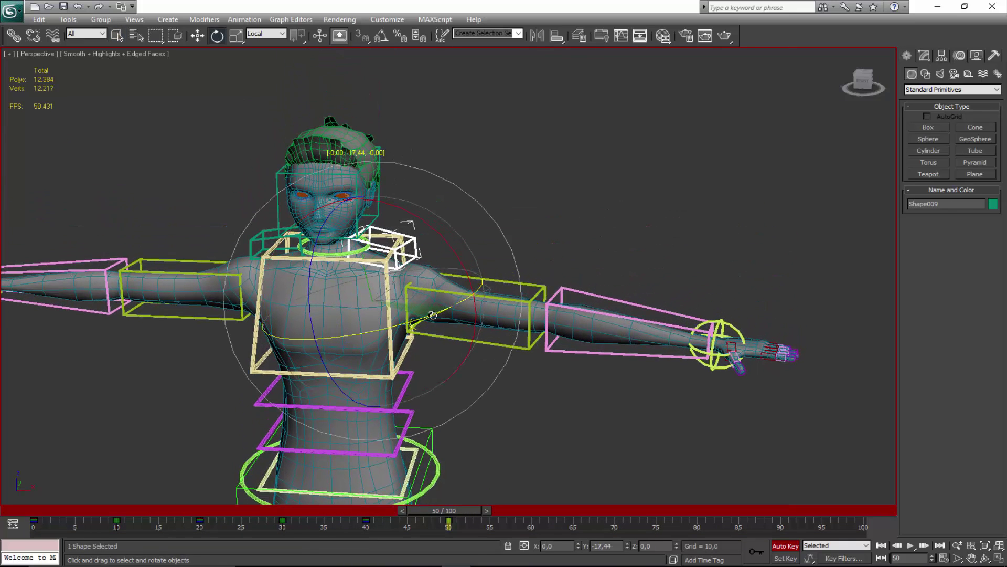
drag(464, 271, 455, 272)
Rotate the left upper arm control forward at frame 50 so the arm reaches out in front of the chest.
click(448, 286)
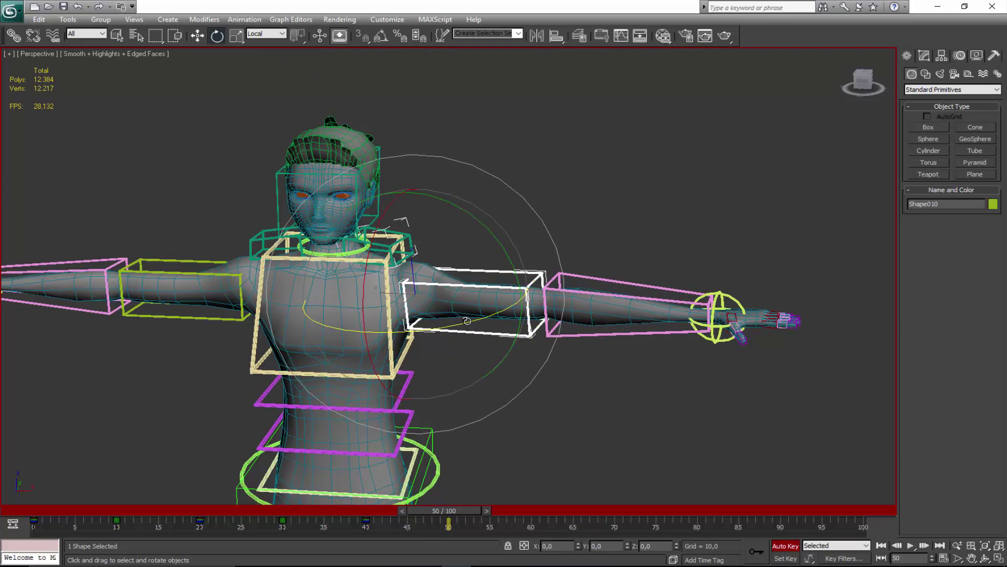
drag(471, 334, 369, 334)
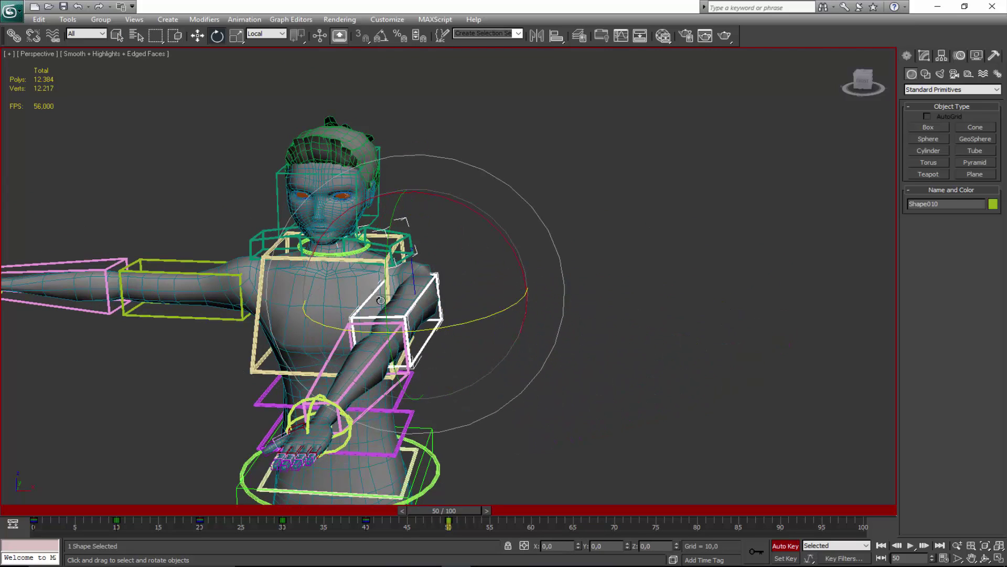
drag(387, 300, 391, 282)
drag(508, 245, 515, 258)
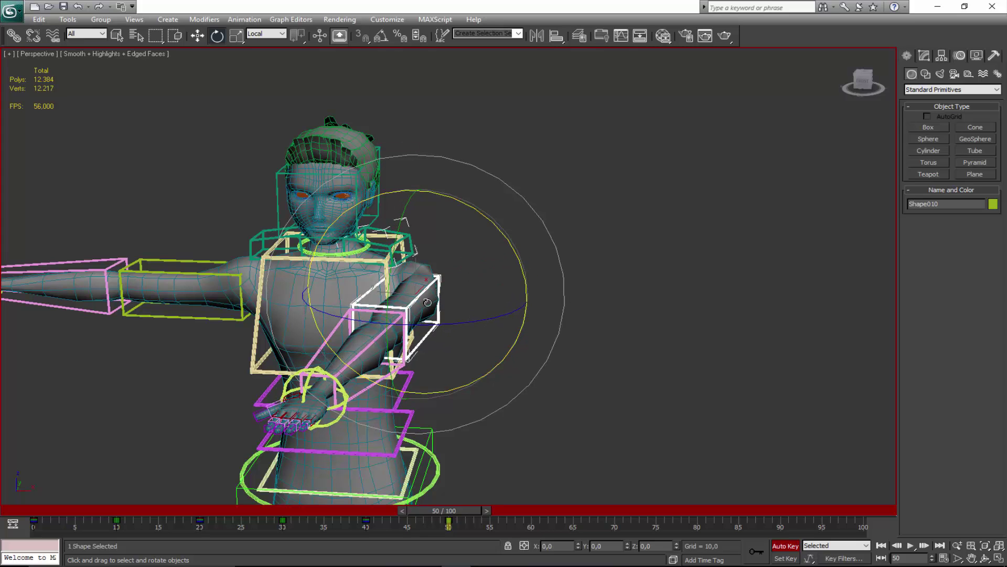
drag(405, 326, 399, 330)
drag(400, 330, 405, 330)
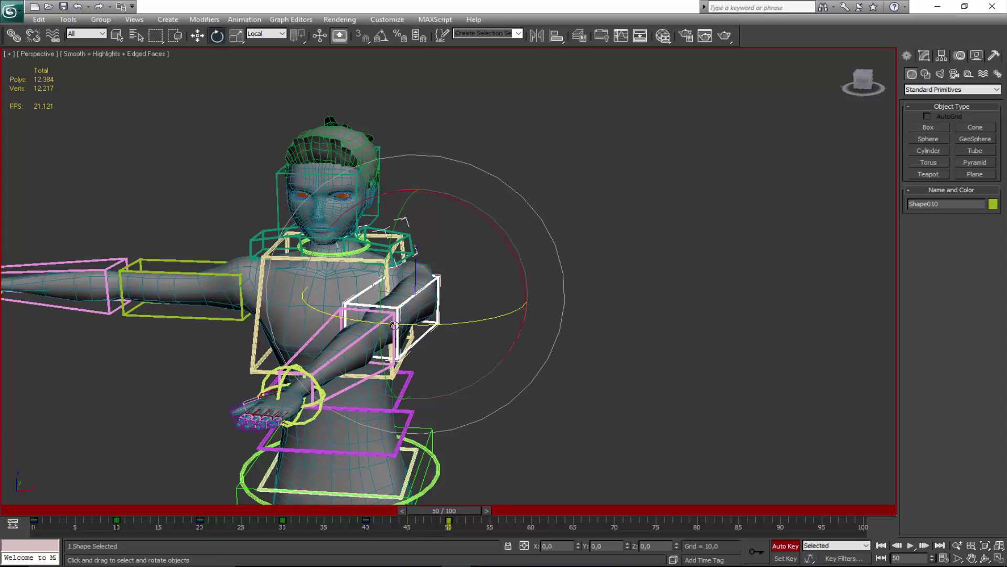
Refine the left shoulder and upper arm rotations at frame 50 so the arm extends straight forward, checking from above and the side.
key(z)
key(q)
scroll(407, 297, down, 6)
alt+middle_drag(402, 163, 432, 209)
click(432, 209)
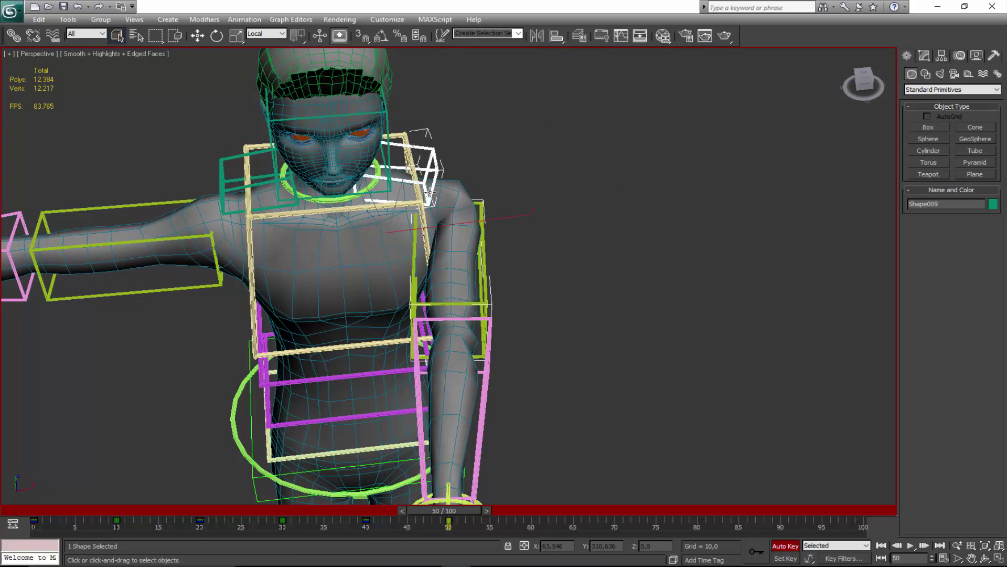
key(e)
drag(486, 240, 468, 253)
click(468, 253)
drag(496, 303, 500, 297)
alt+middle_drag(559, 252, 338, 336)
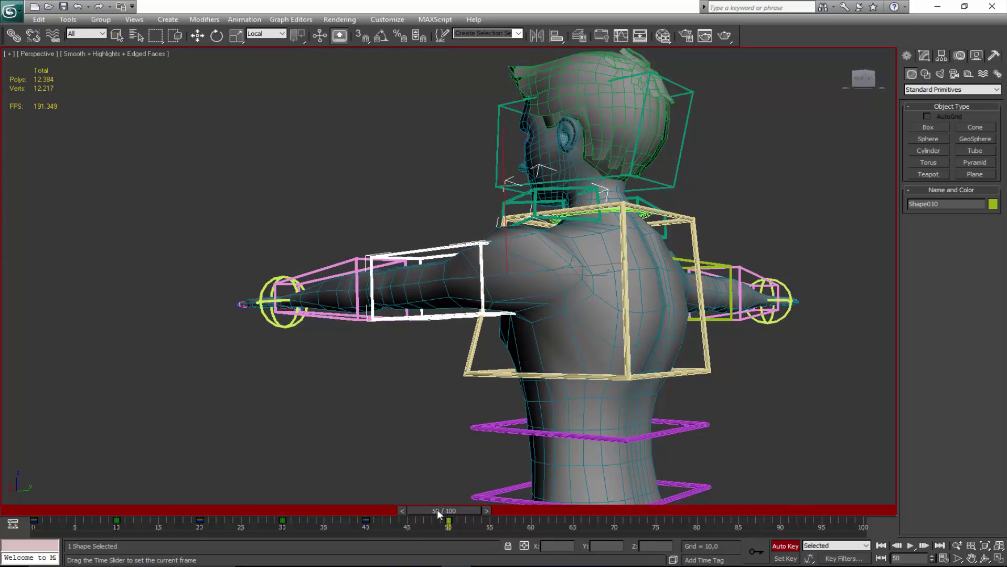
Advance to frame 60 and rotate the left shoulder control backward.
drag(436, 509, 531, 506)
key(q)
scroll(521, 395, down, 3)
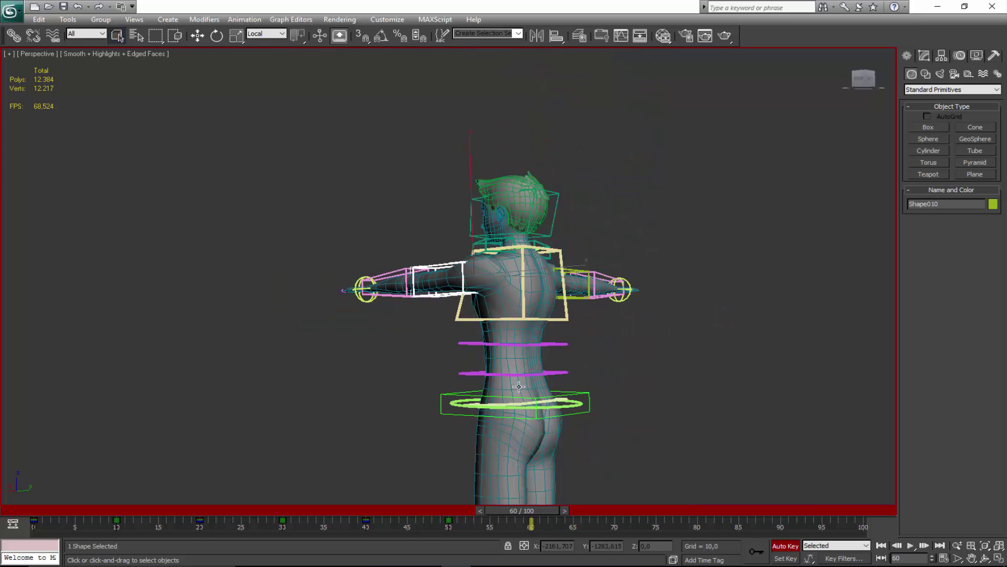
click(406, 295)
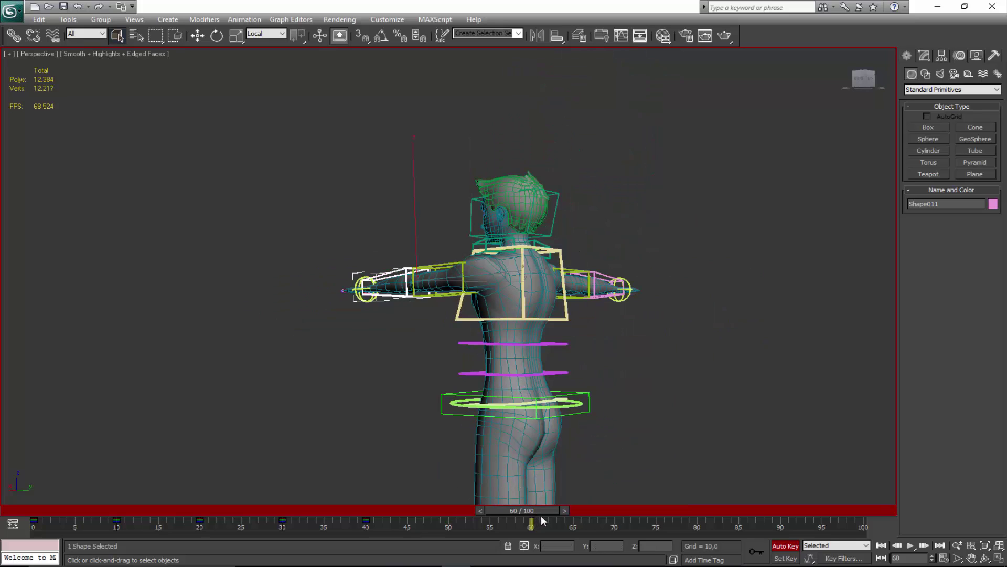
mouse_move(540, 512)
mouse_down()
mouse_move(455, 507)
mouse_move(530, 512)
mouse_up()
key(ctrl+r)
alt+middle_drag(421, 321, 420, 292)
click(407, 287)
key(e)
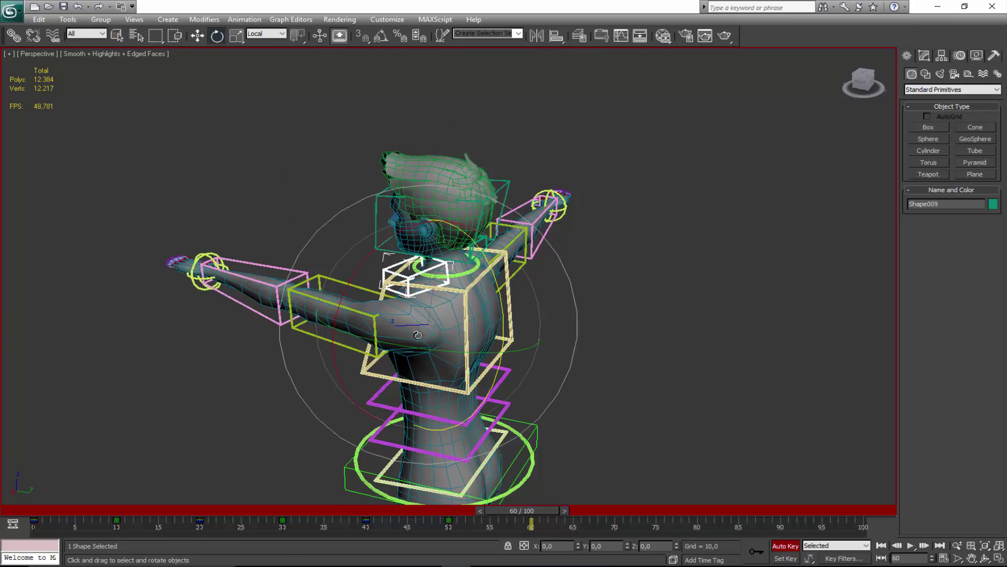
drag(418, 335, 511, 350)
Swing the left upper arm control backward at frame 60 so the arm reaches behind the body, and adjust its tilt.
click(466, 347)
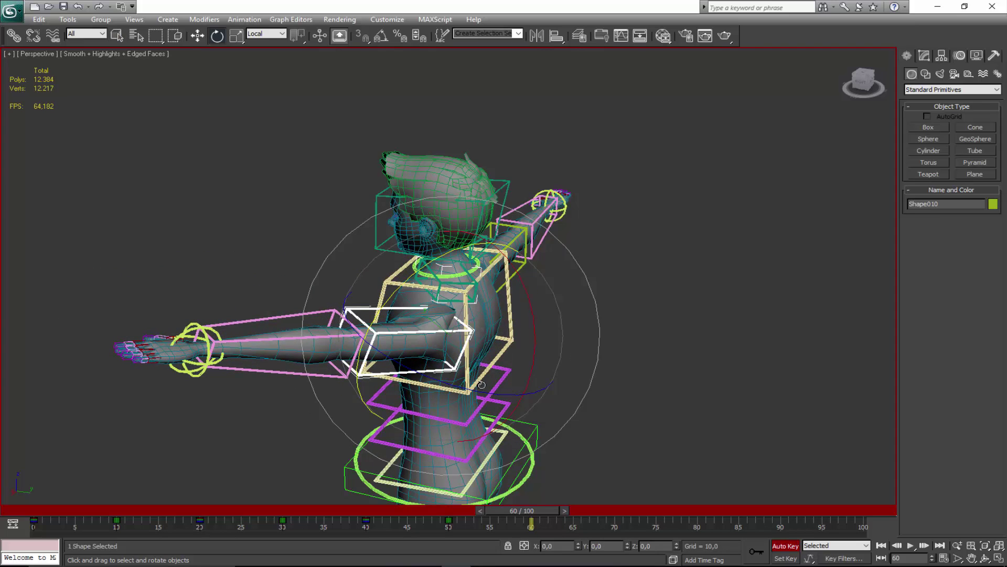
drag(481, 385, 551, 388)
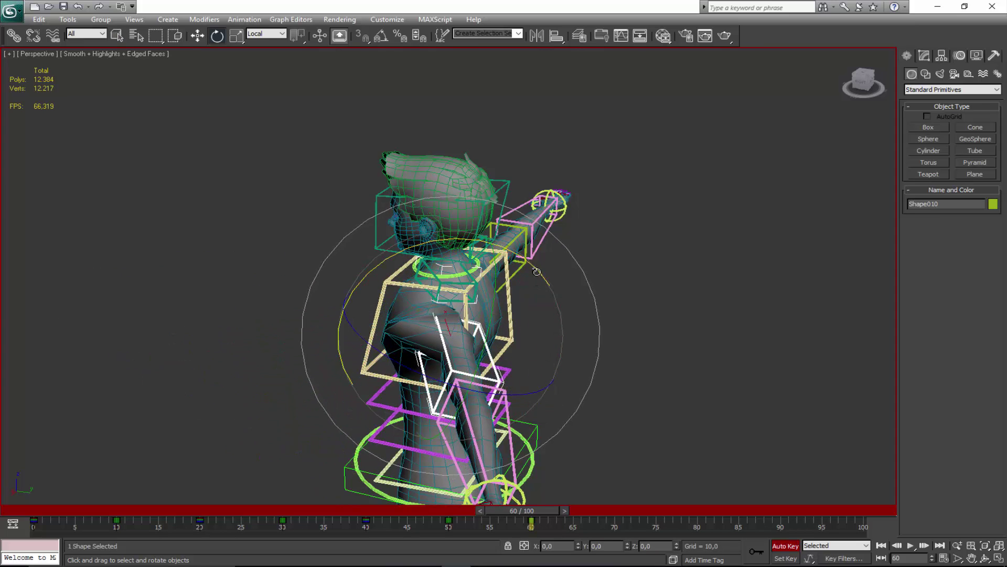
drag(537, 272, 524, 258)
drag(497, 384, 529, 374)
middle_drag(486, 355, 445, 291)
Refine the left upper arm control's rotation at frame 60 while viewing the character from behind.
click(522, 329)
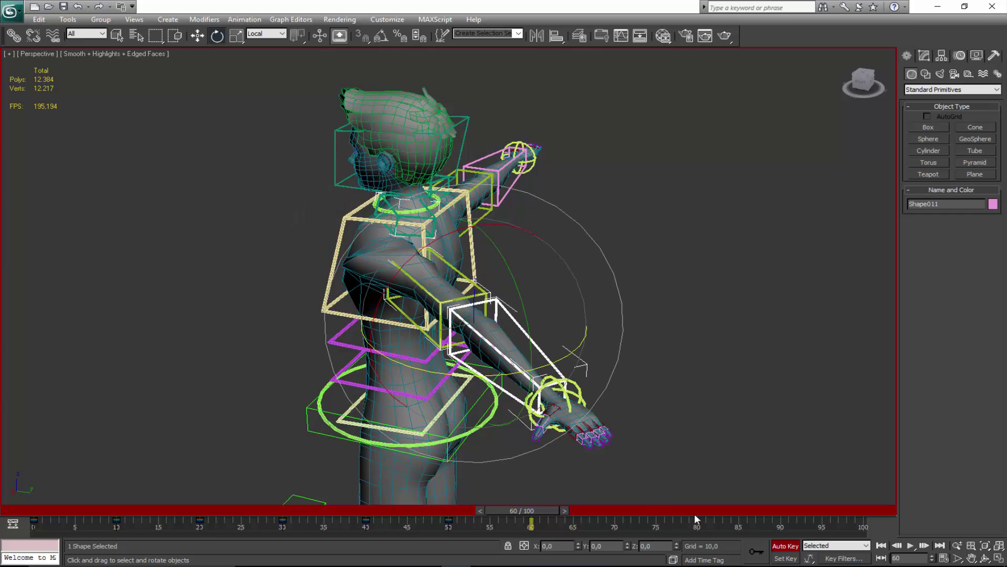
click(574, 393)
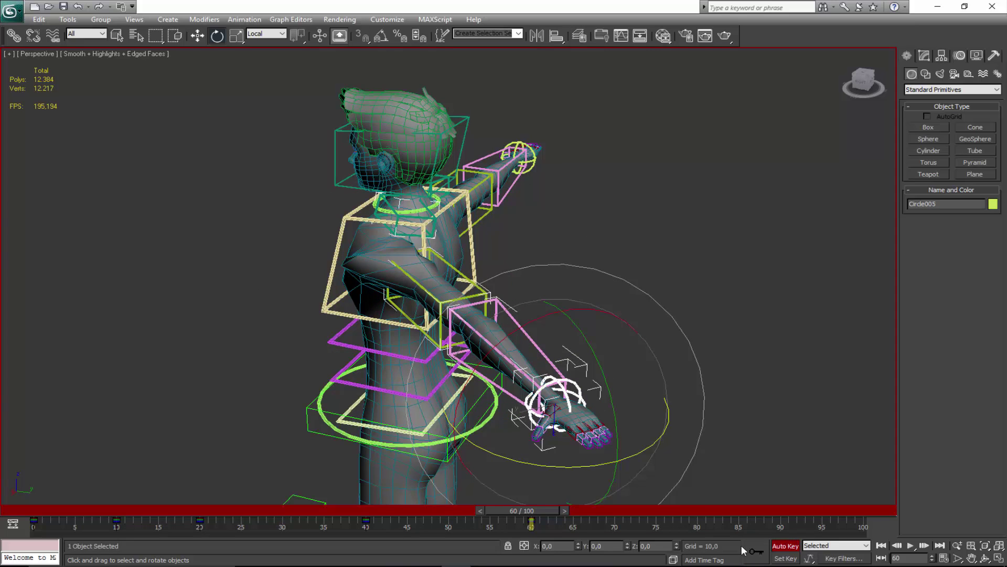
scroll(582, 370, down, 2)
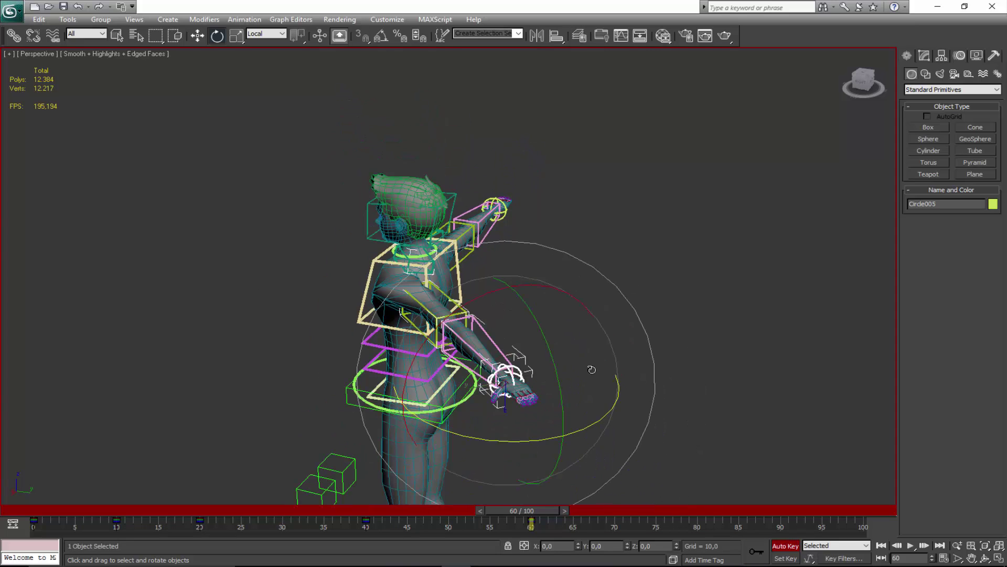
alt+middle_drag(456, 304, 455, 304)
drag(455, 304, 344, 290)
scroll(435, 307, up, 3)
middle_drag(452, 319, 541, 370)
right_click(429, 319)
click(429, 318)
key(e)
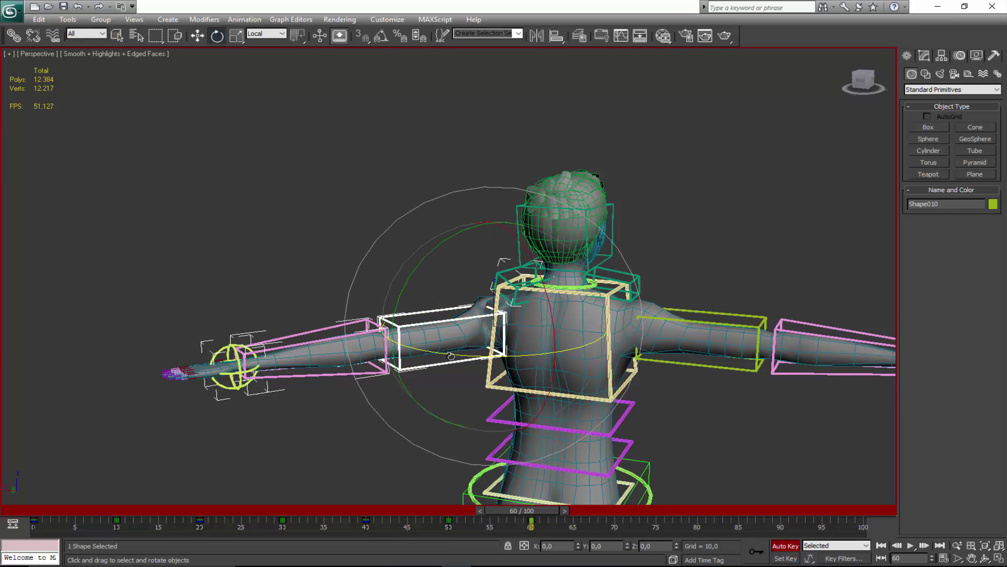
drag(458, 354, 465, 355)
Fine-tune the left shoulder control's rotation at frame 60 from above.
alt+middle_drag(501, 362, 521, 377)
click(436, 338)
key(e)
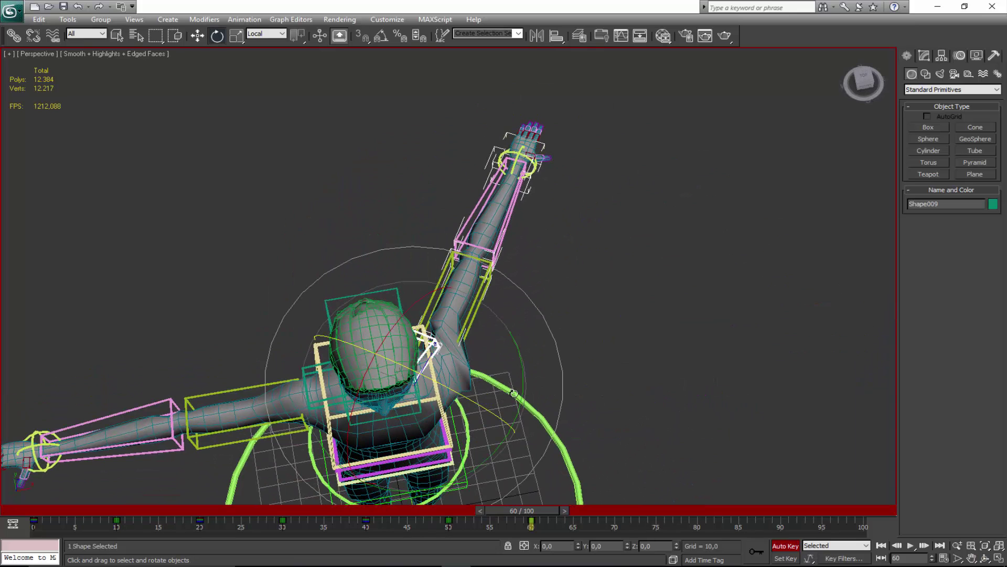
drag(522, 391, 522, 392)
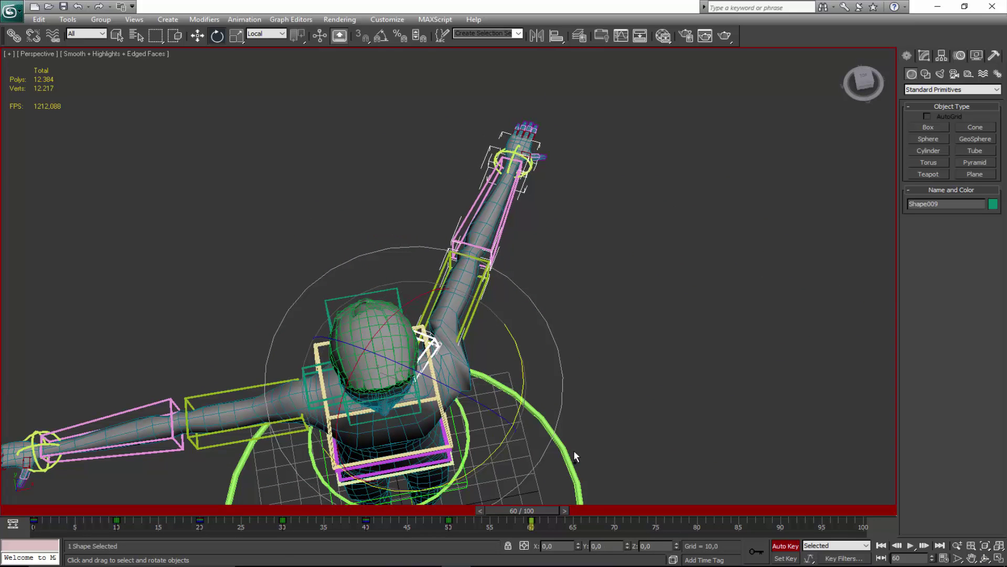
Scrub through the left arm animation from the front, turn off Auto Key and save the scene.
scroll(477, 337, down, 5)
alt+middle_drag(479, 338, 474, 314)
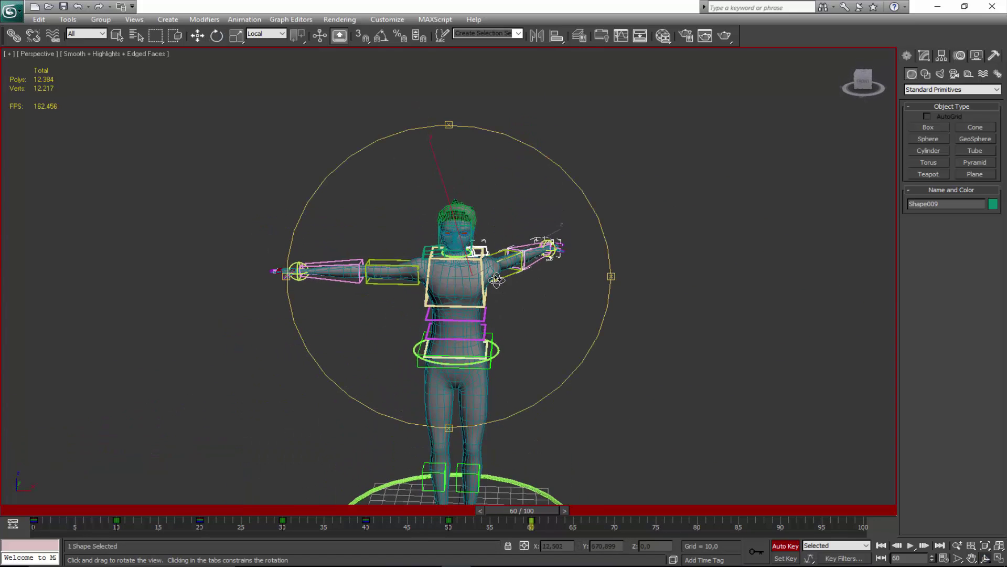
scroll(474, 313, up, 4)
scroll(473, 313, up, 5)
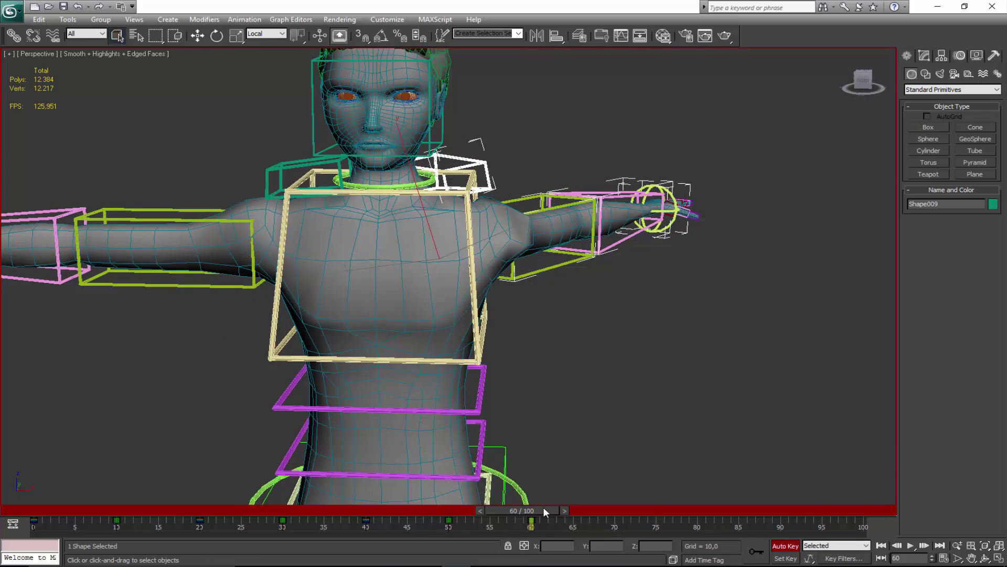
drag(470, 496, 1, 498)
drag(95, 509, 556, 524)
scroll(191, 498, down, 5)
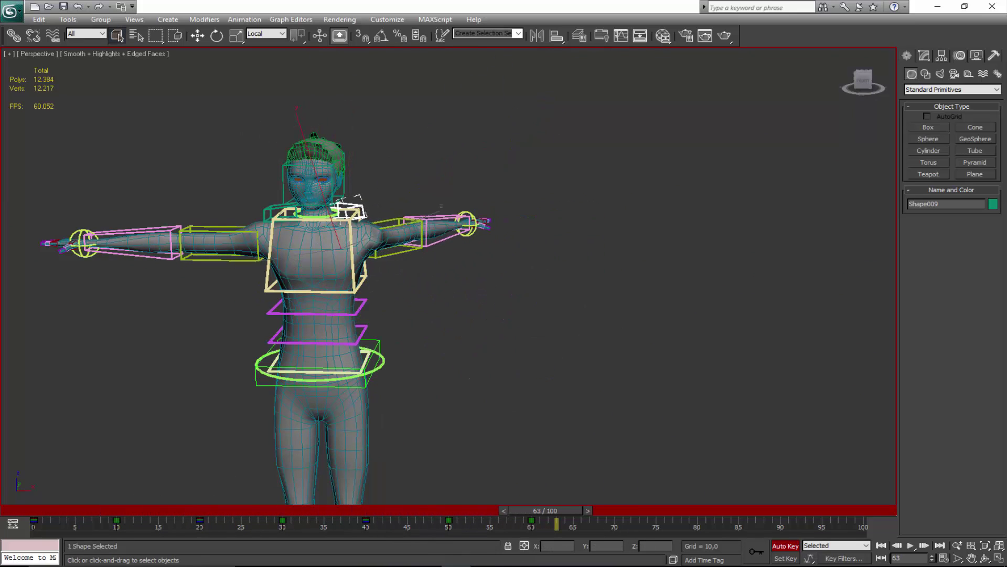
click(787, 546)
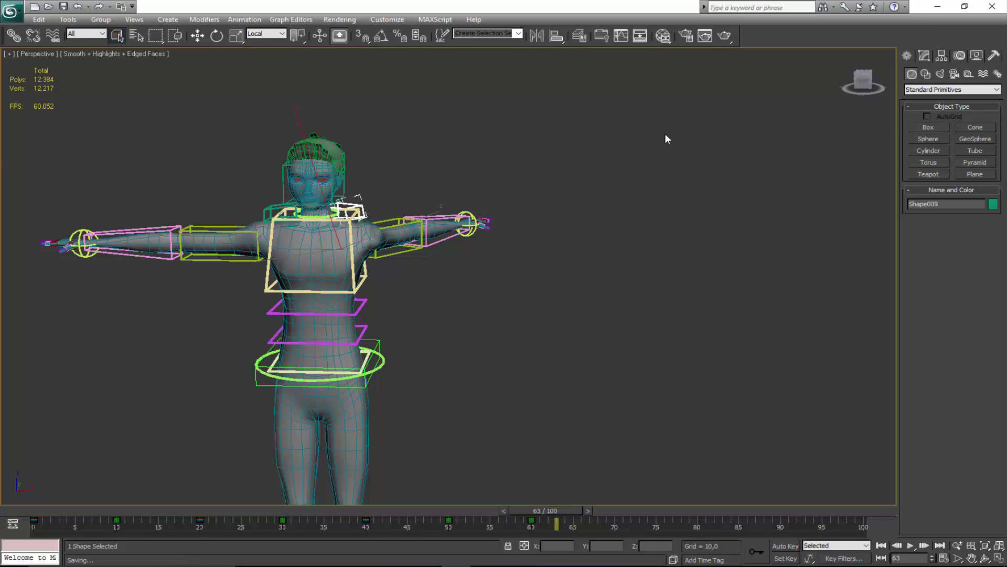
Select the character's body mesh and enter the Envelope level of its Skin modifier.
click(336, 242)
click(924, 56)
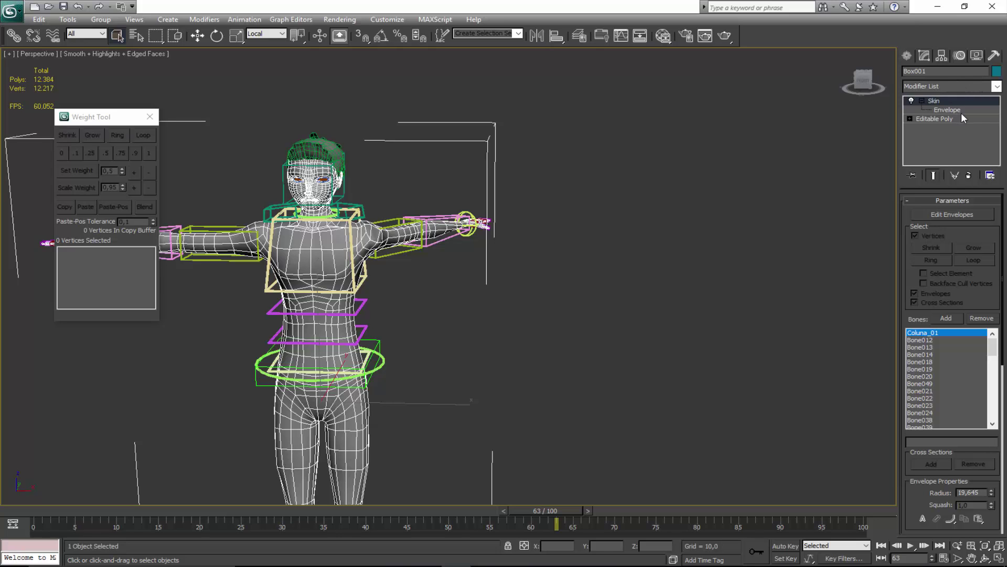
click(961, 112)
Select the Bone021 envelope at the left shoulder and go to frame 10, where the arm is raised.
scroll(645, 174, up, 5)
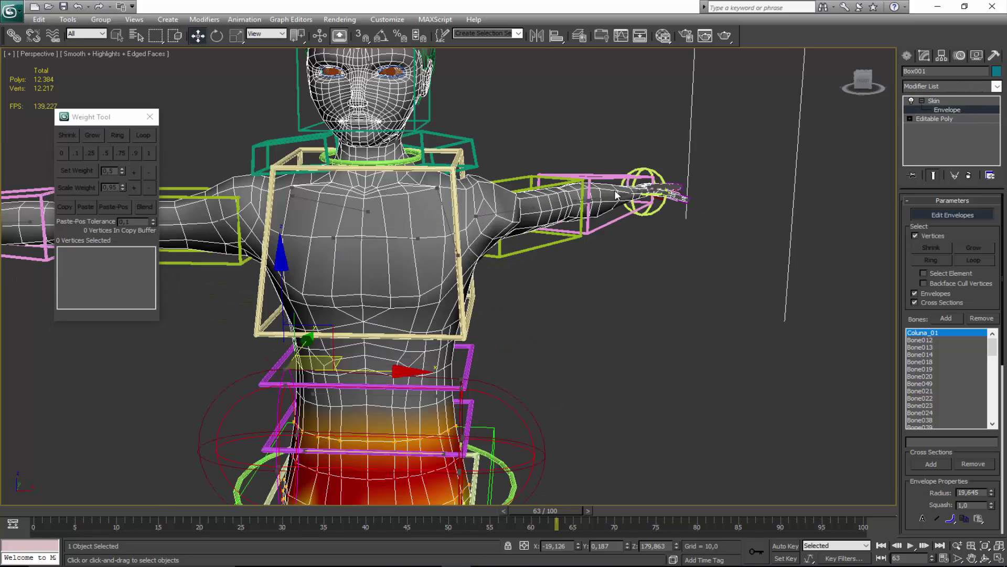
key(ctrl+r)
middle_drag(441, 215, 97, 472)
click(451, 302)
scroll(407, 272, up, 2)
scroll(444, 282, down, 5)
click(127, 512)
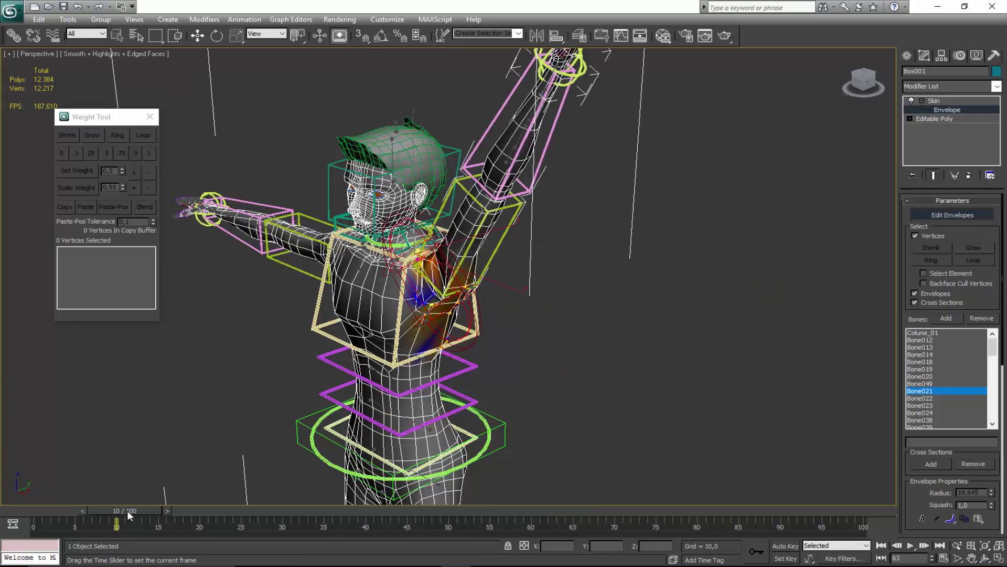
Hide the RIG layer so the left shoulder mesh can be seen without the control shapes.
alt+middle_drag(414, 357, 464, 286)
scroll(494, 294, up, 8)
scroll(460, 300, up, 2)
click(580, 36)
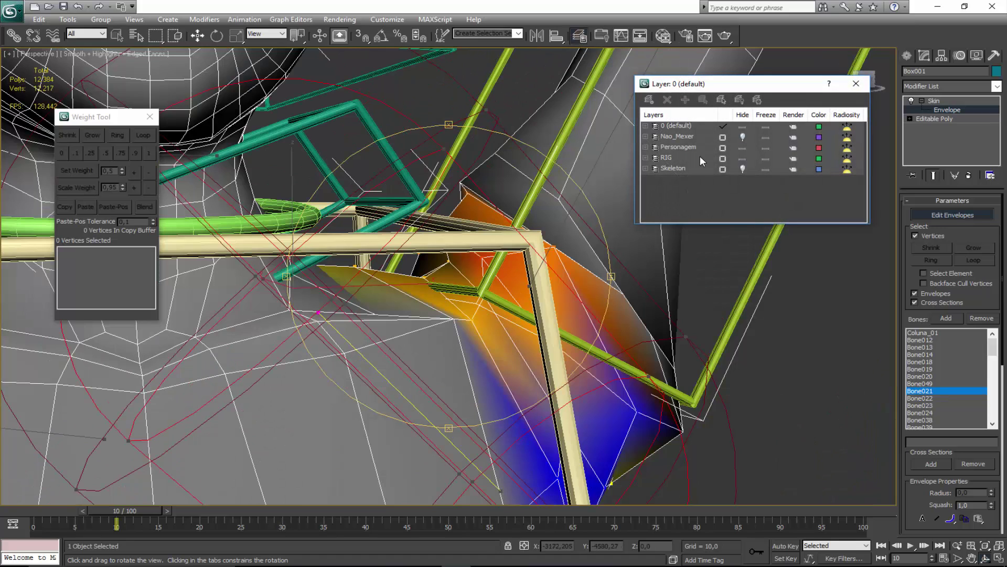
click(742, 158)
scroll(450, 319, down, 5)
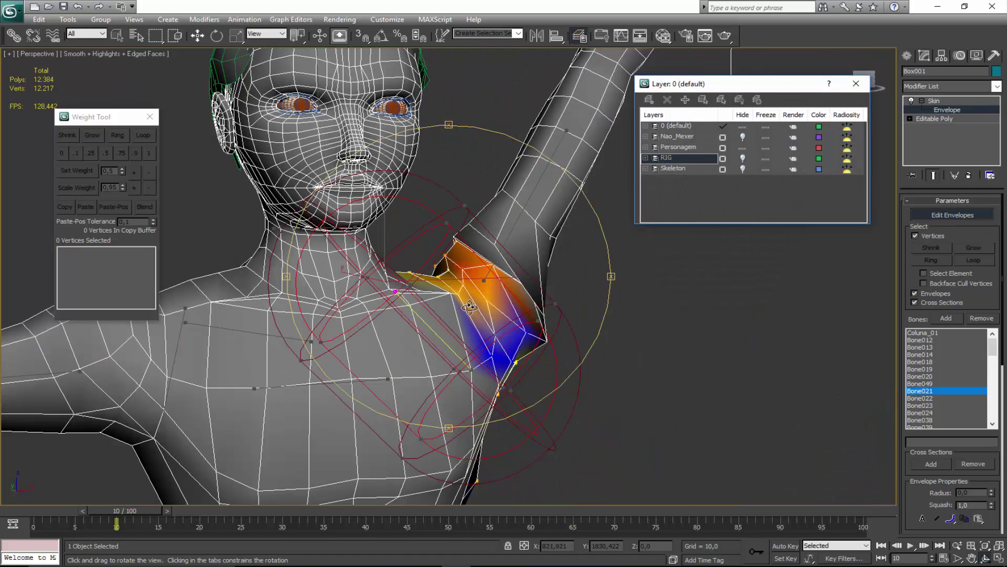
alt+middle_drag(469, 306, 467, 303)
click(856, 83)
Select three vertices in the crease on top of the left shoulder, front and back, and raise their Bone021 weight to 0.572.
scroll(471, 269, up, 4)
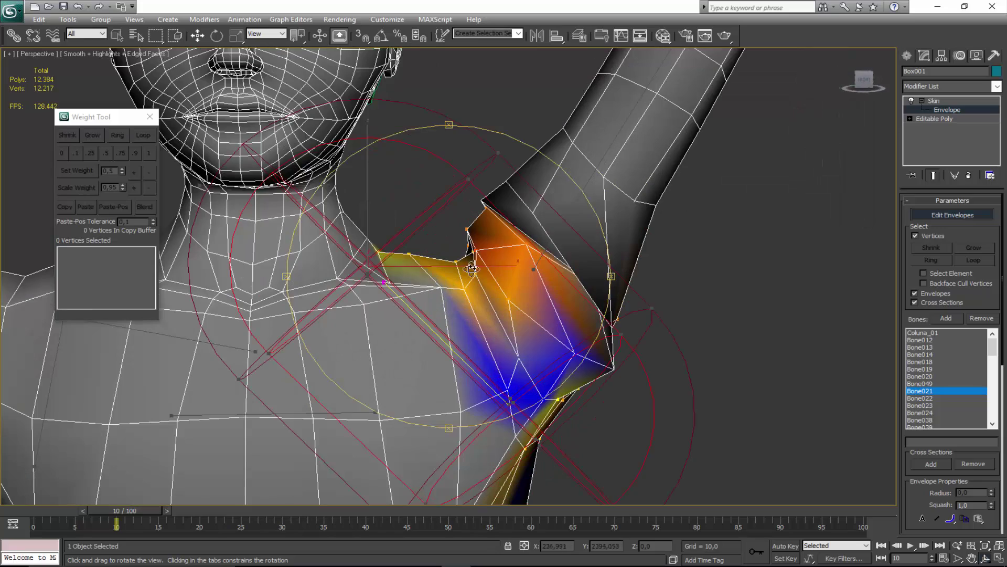
key(w)
click(473, 252)
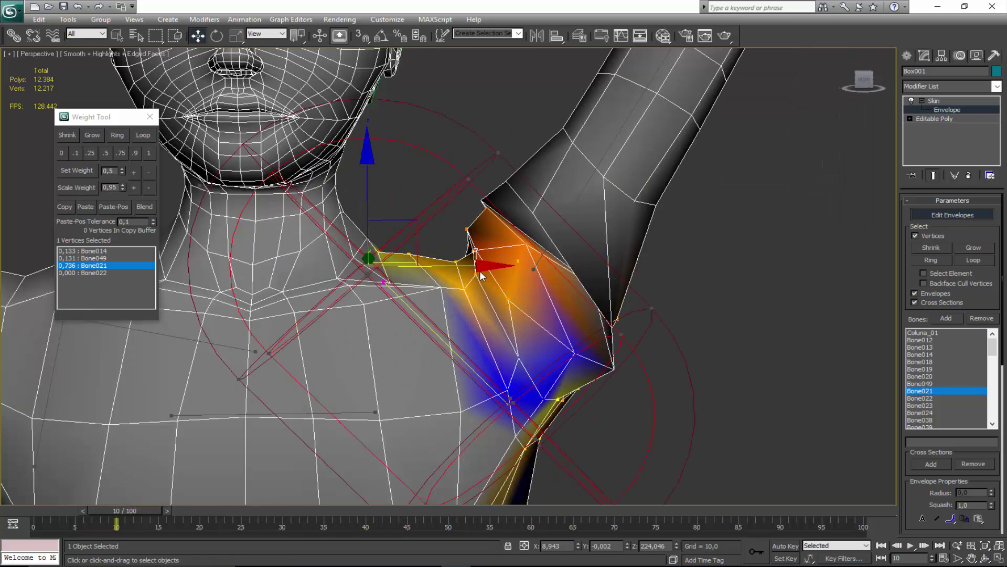
scroll(480, 275, up, 2)
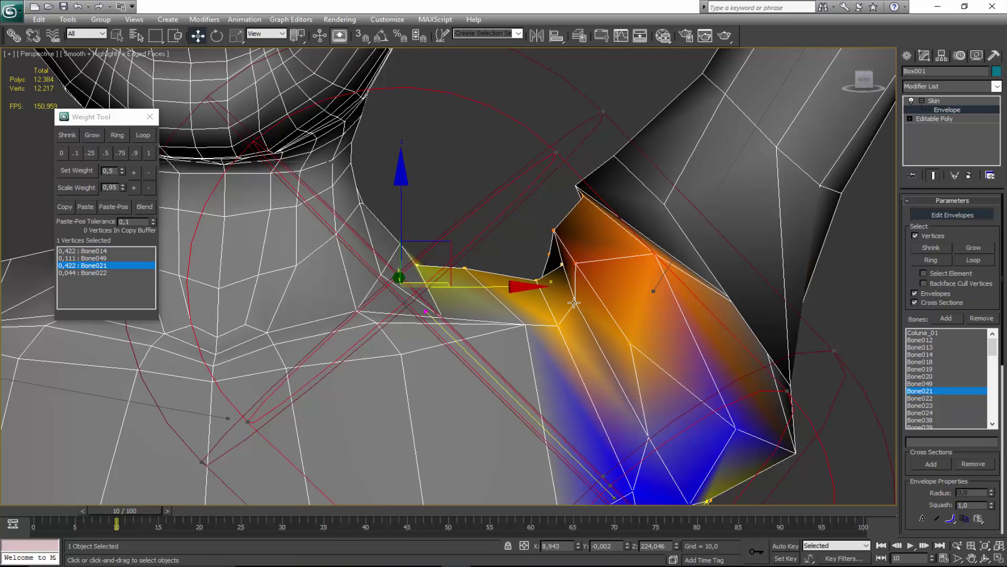
alt+middle_drag(606, 338, 354, 279)
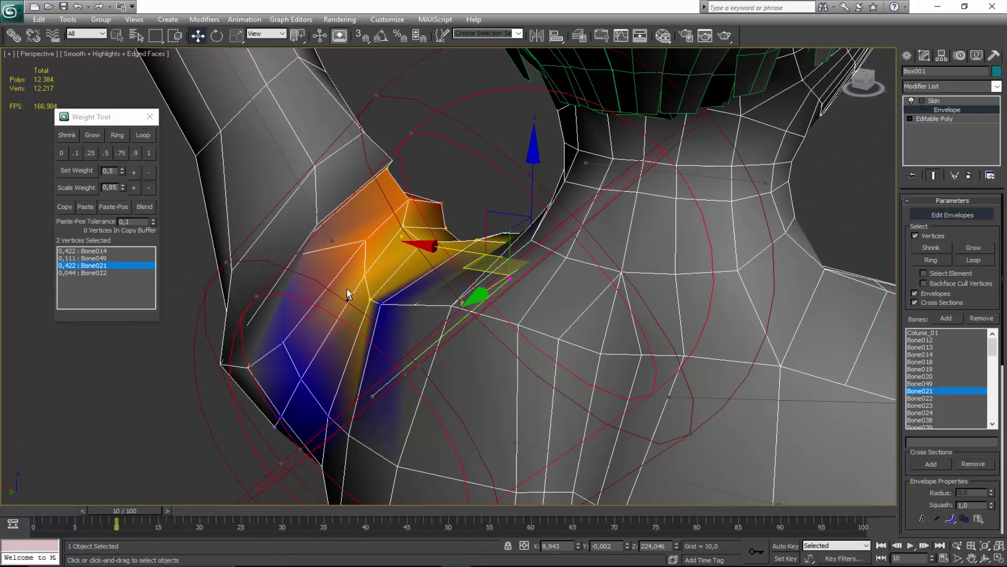
click(362, 276)
click(364, 276)
alt+middle_drag(511, 281, 324, 258)
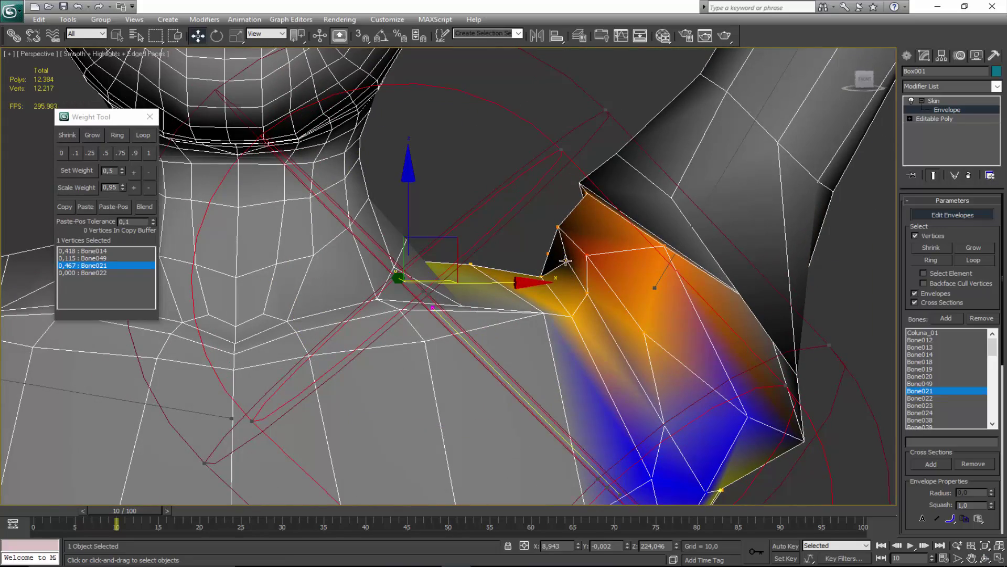
ctrl+click(588, 289)
alt+middle_drag(608, 336, 308, 254)
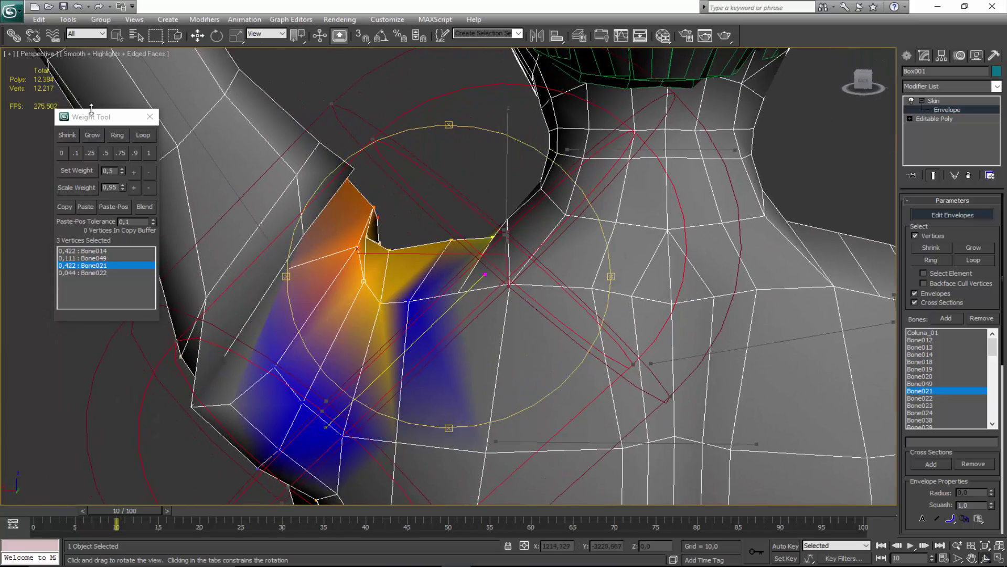
drag(91, 108, 103, 108)
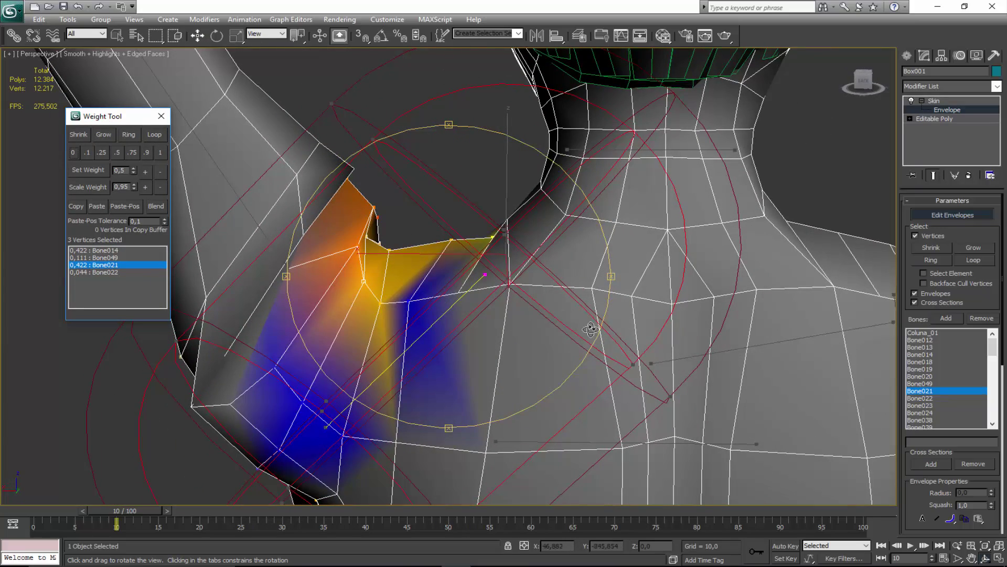
click(146, 171)
click(146, 171)
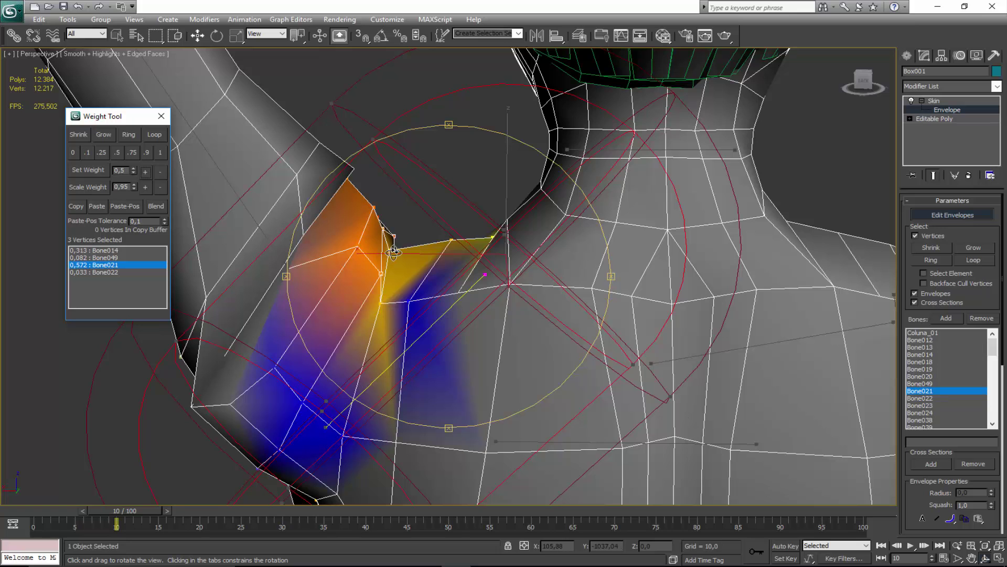
Select three neighbouring vertices in the dip between the neck and left shoulder and raise their Bone021 weight to 0.613.
key(w)
scroll(438, 278, down, 5)
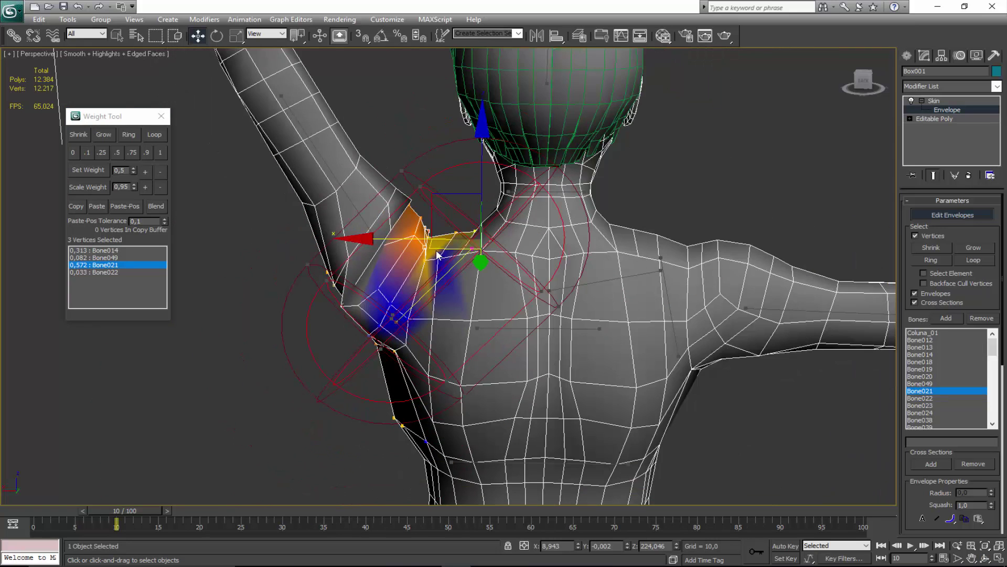
scroll(432, 266, up, 3)
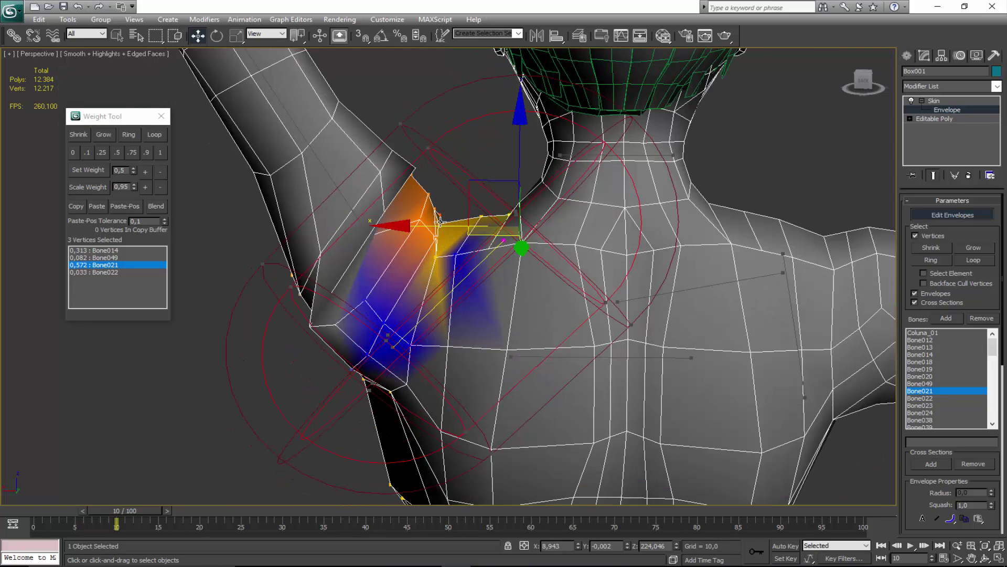
click(439, 221)
alt+middle_drag(482, 268, 370, 263)
scroll(372, 255, up, 4)
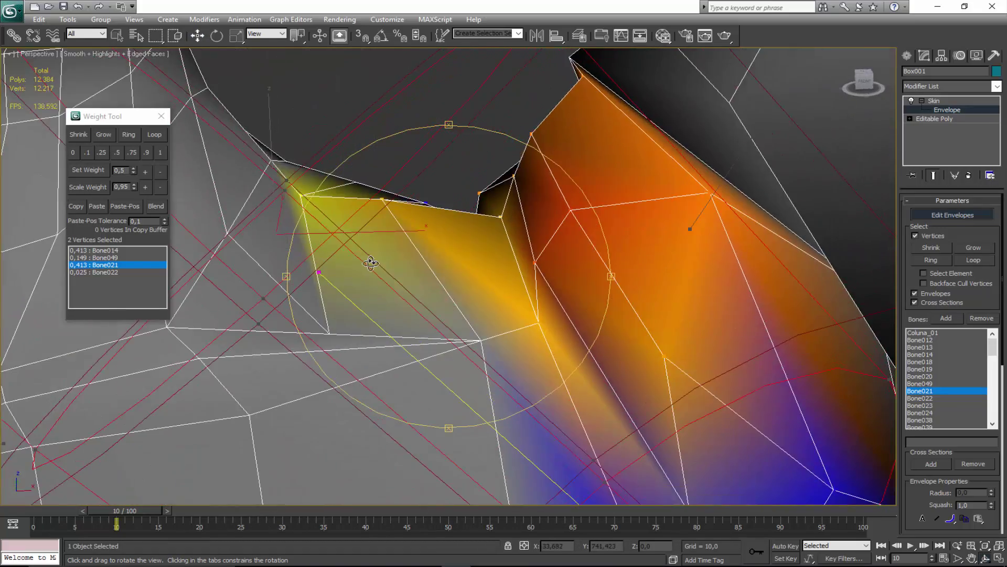
key(w)
scroll(551, 341, down, 5)
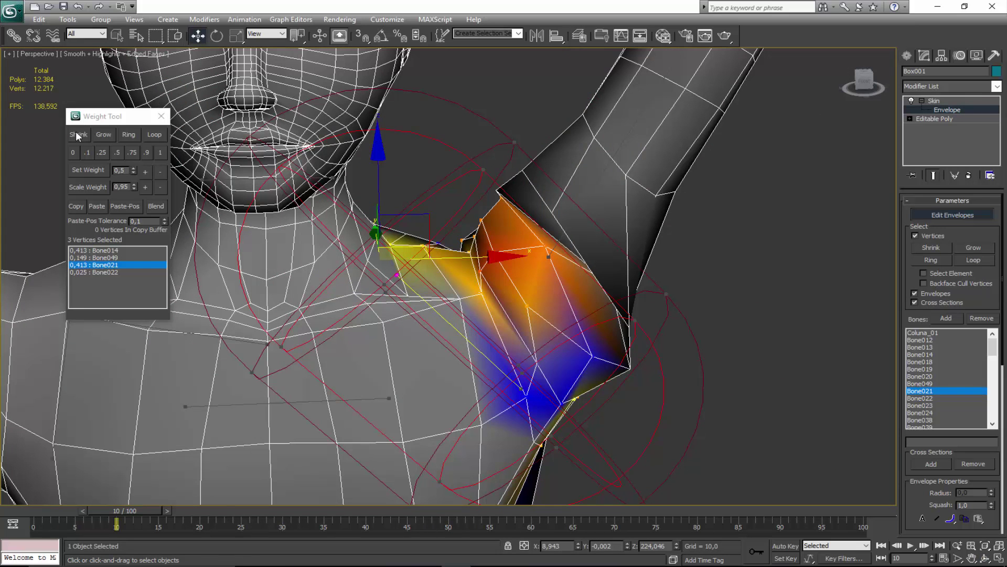
click(149, 172)
click(149, 172)
click(149, 172)
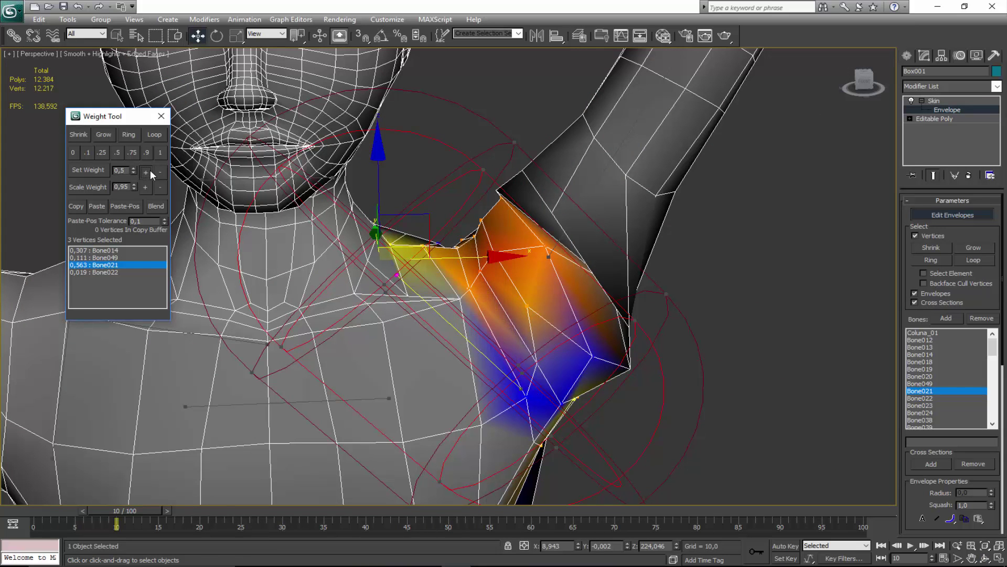
click(149, 172)
Check the shoulder from the front and raise the Bone021 weight of the three selected vertices further to 0.663.
key(ctrl+r)
scroll(520, 286, down, 5)
drag(472, 278, 452, 253)
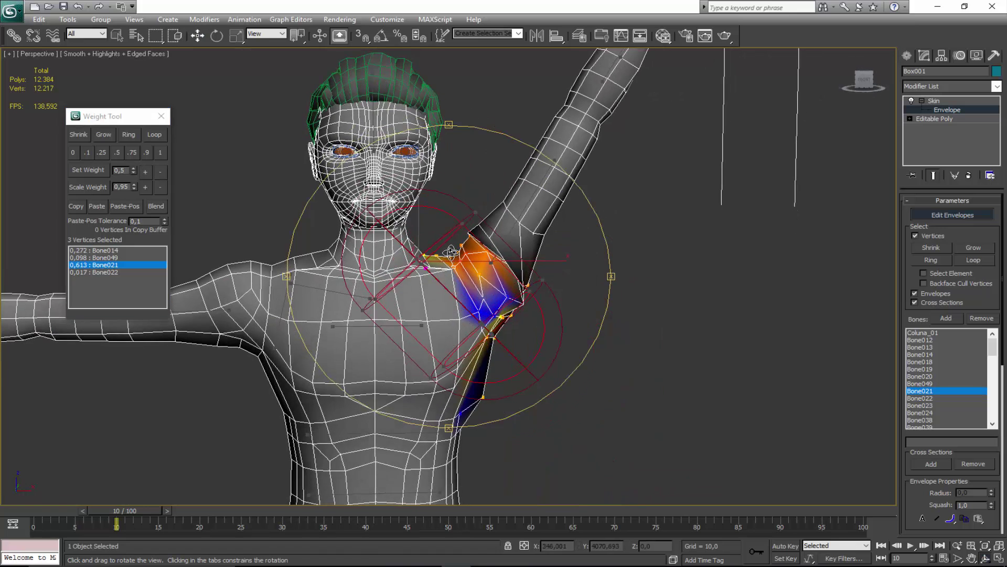
scroll(452, 252, up, 5)
middle_drag(445, 258, 432, 275)
key(w)
click(143, 170)
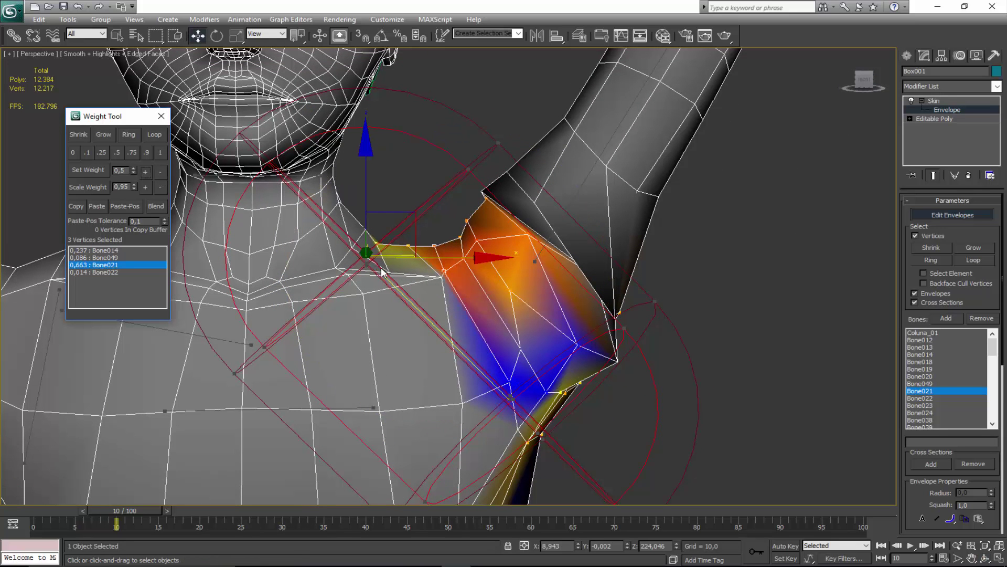
Select the front vertex at the inner base of the left shoulder and raise its Bone021 weight to 0.150.
click(441, 276)
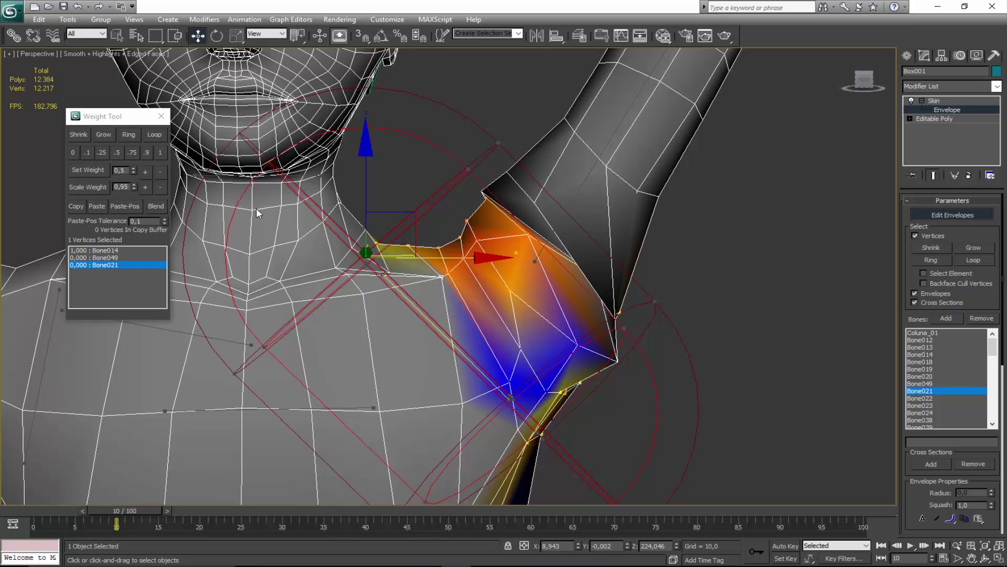
click(145, 171)
click(145, 171)
click(146, 172)
click(146, 172)
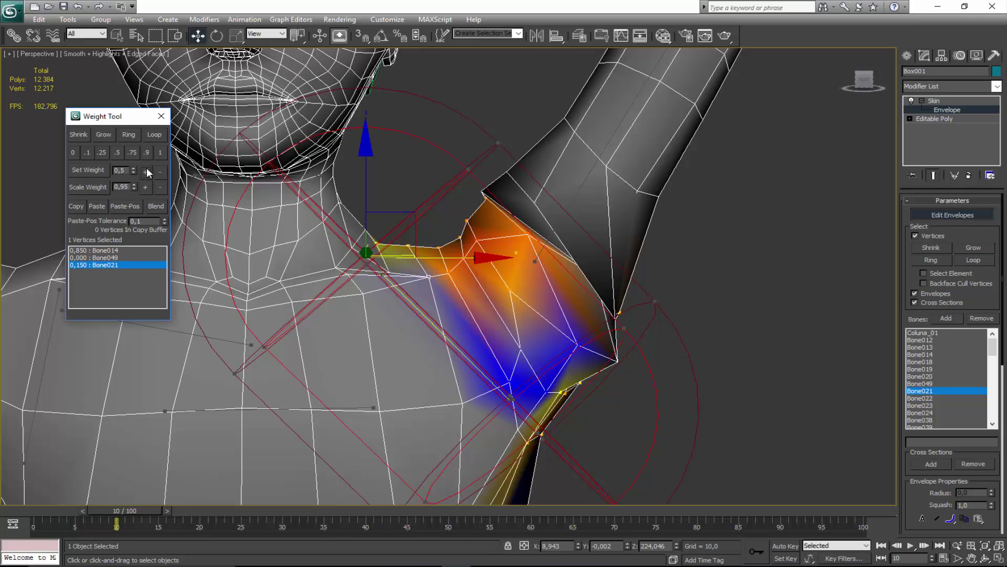
Select the matching vertex on the back, at the inner base of the left shoulder, and raise its Bone021 weight to 0.156.
key(ctrl+r)
scroll(587, 335, down, 6)
drag(524, 310, 237, 301)
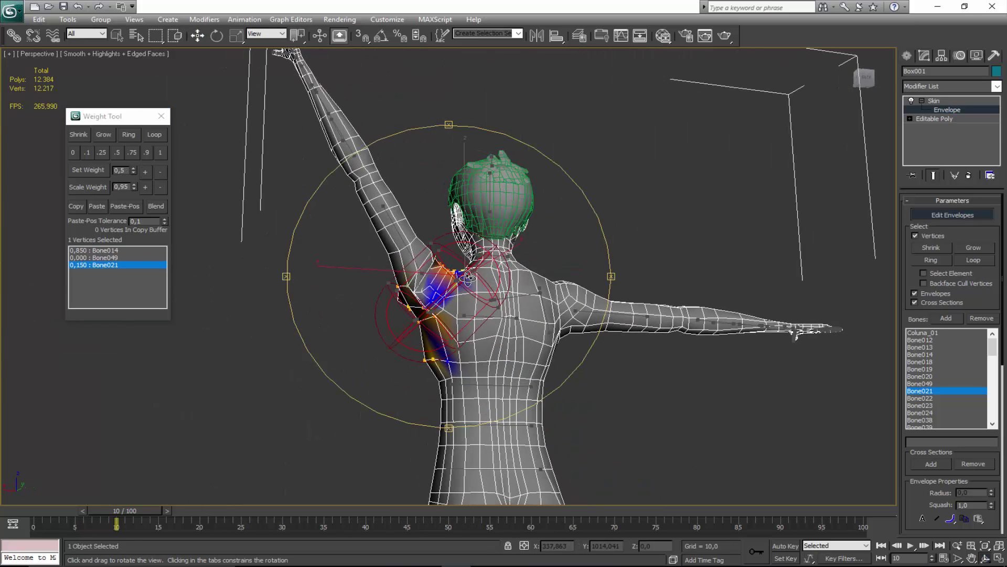
middle_drag(455, 287, 451, 343)
scroll(451, 342, up, 4)
drag(451, 342, 434, 304)
middle_drag(433, 304, 445, 238)
scroll(445, 238, up, 4)
key(w)
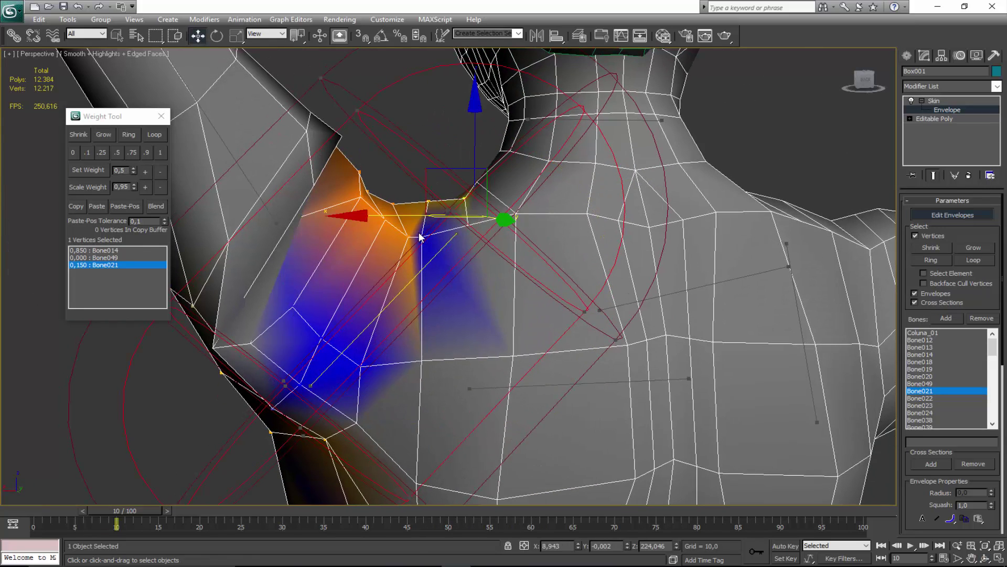
click(420, 236)
click(421, 236)
click(146, 171)
click(146, 172)
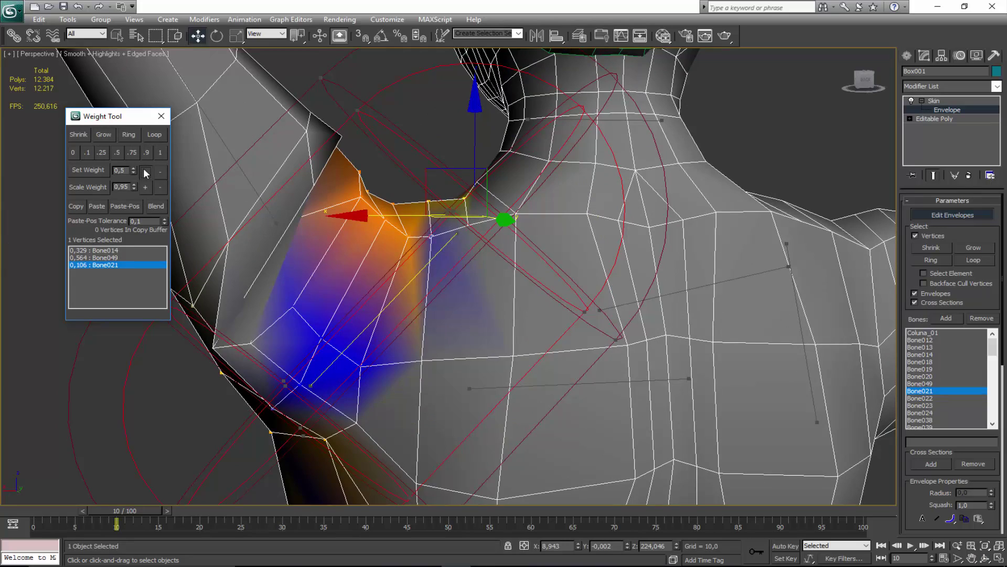
click(146, 172)
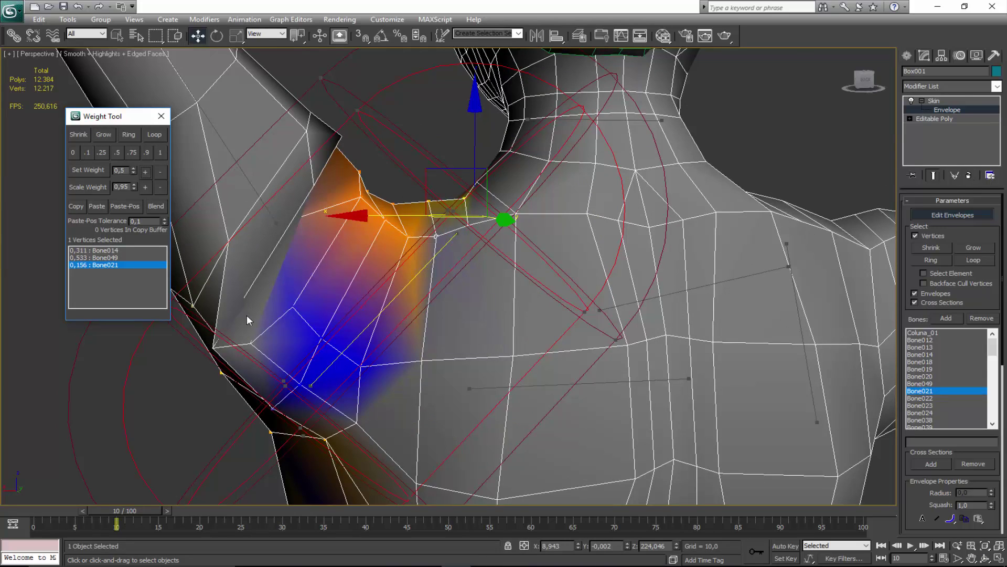
Select the vertex on the lower outer front of the left shoulder and raise its Bone021 weight to 0.238.
scroll(293, 304, down, 4)
key(ctrl+r)
drag(467, 281, 612, 275)
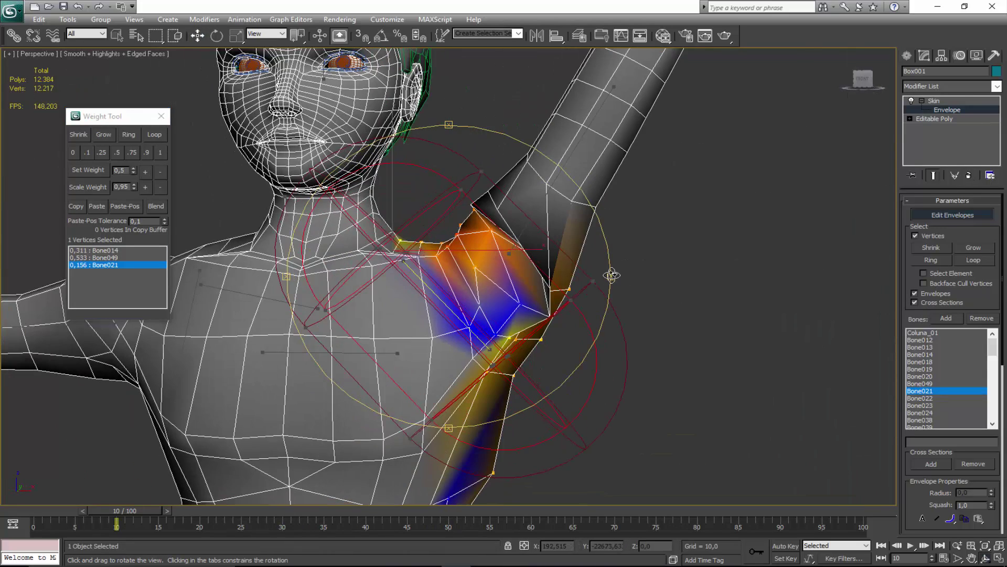
key(w)
click(516, 306)
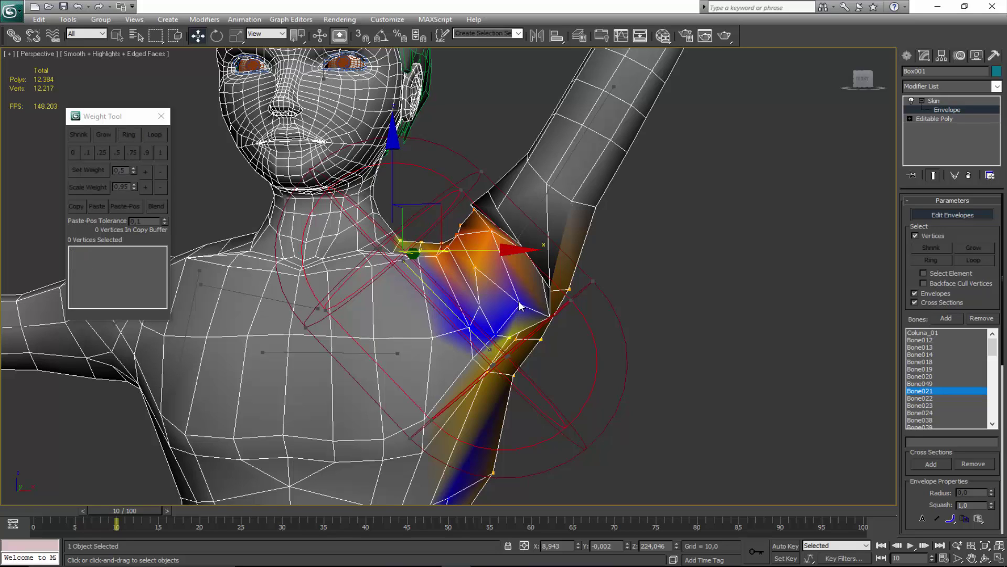
click(521, 303)
click(145, 170)
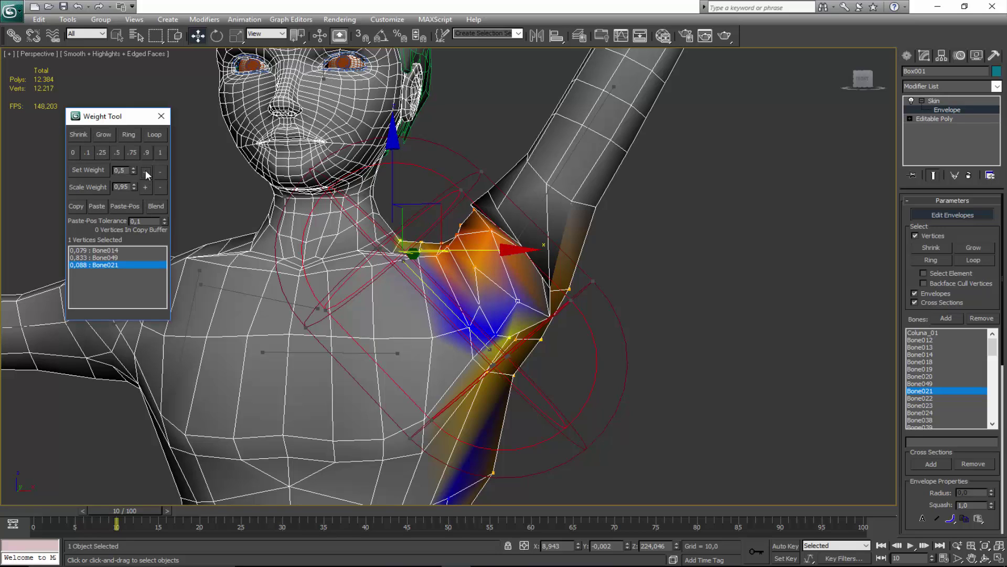
click(146, 170)
click(146, 171)
click(146, 171)
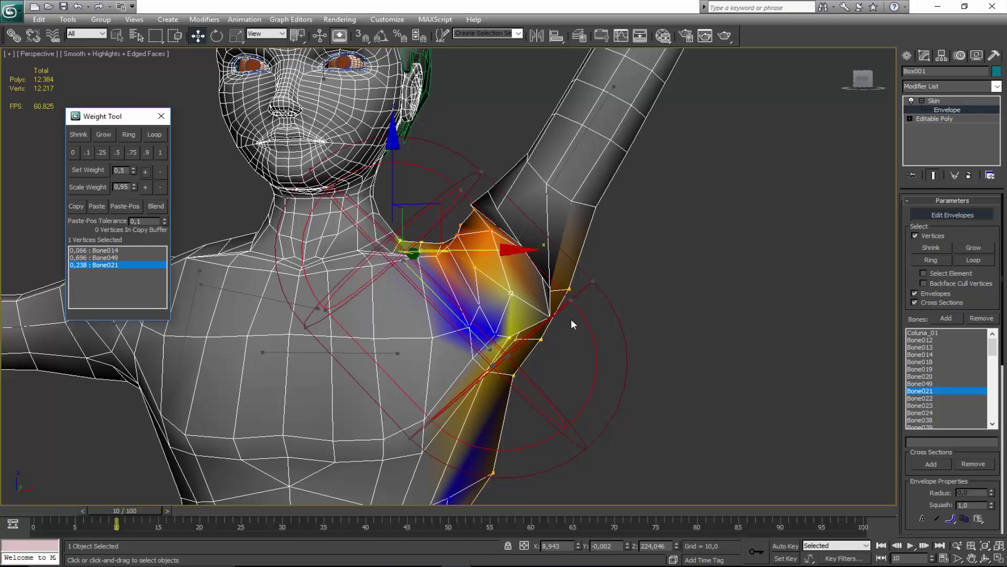
Select the adjacent vertex at the shoulder's outer edge, where the arm begins, and raise its Bone021 weight to 0.450.
click(548, 318)
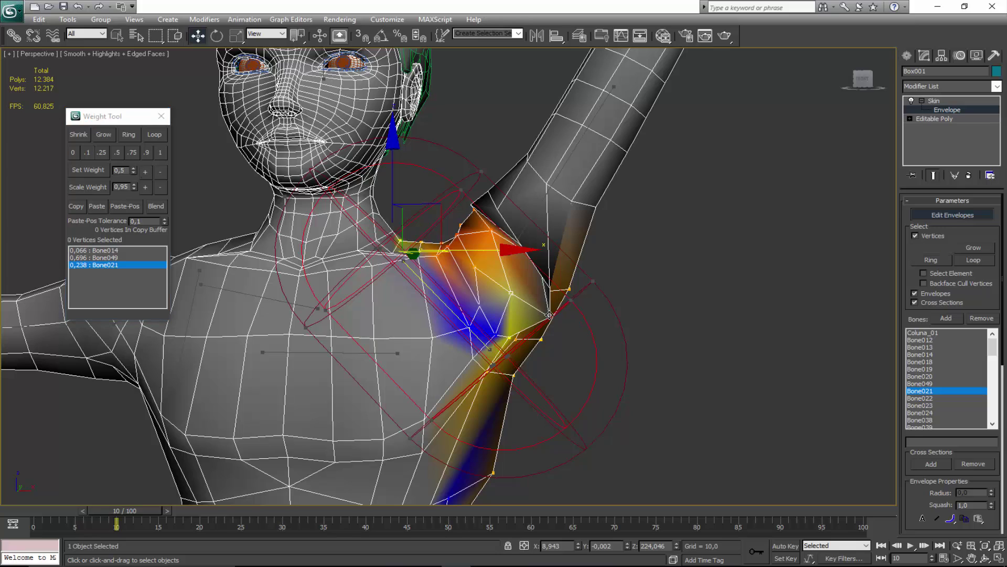
click(148, 175)
click(148, 175)
click(148, 175)
click(148, 175)
click(148, 175)
click(147, 175)
click(148, 175)
click(148, 175)
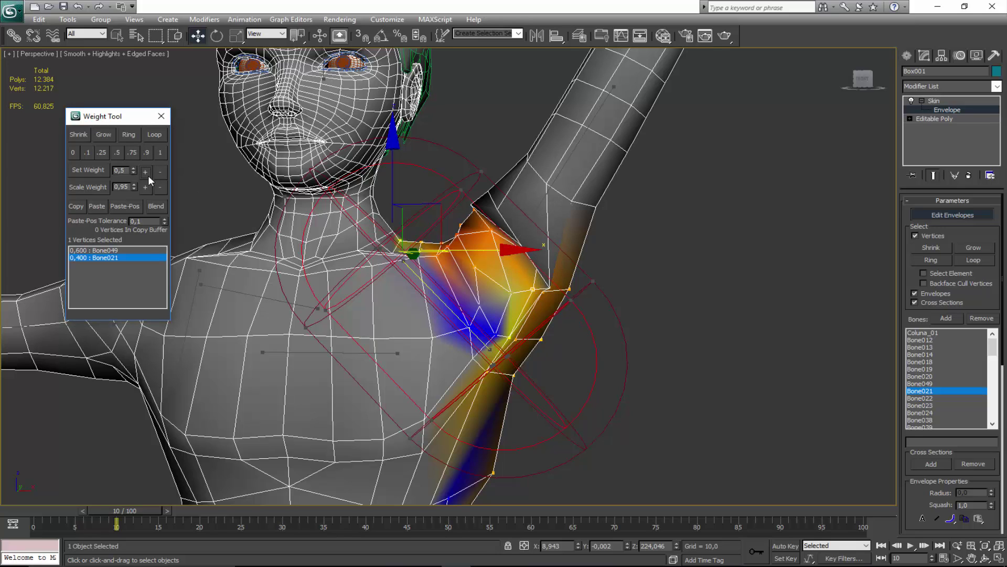
click(146, 172)
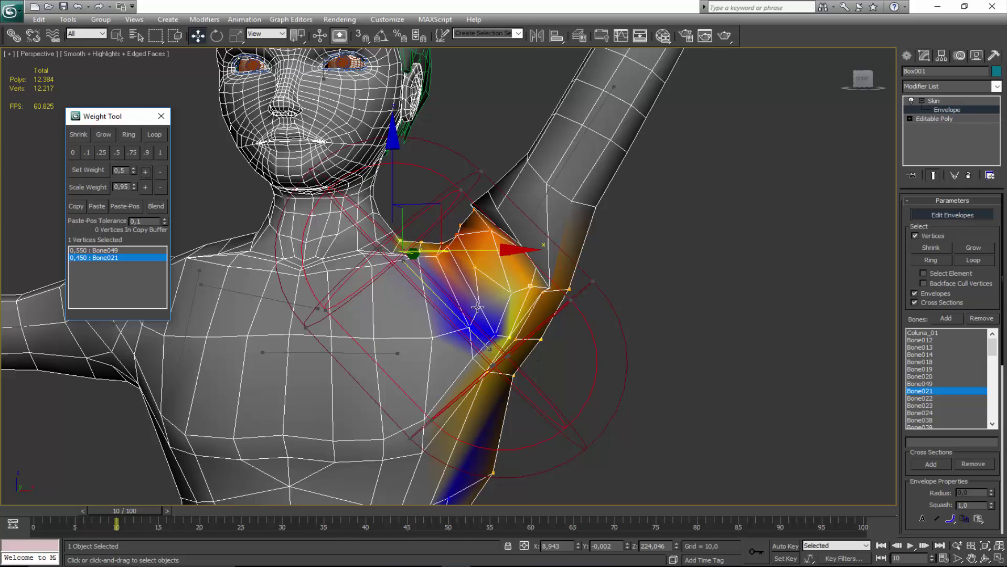
Select the vertex in the middle of the left shoulder's front and raise its Bone021 weight to 0.420.
click(221, 245)
click(146, 172)
click(146, 172)
click(146, 171)
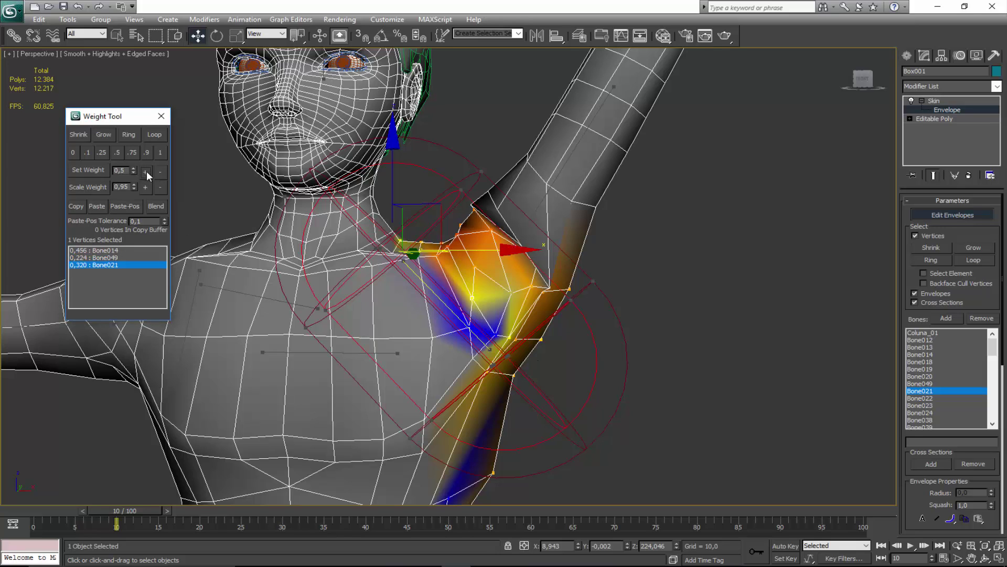
click(146, 172)
click(147, 172)
click(146, 172)
Select the vertex just below it, at the chest side of the shoulder, and raise its Bone021 weight to 0.350.
click(470, 328)
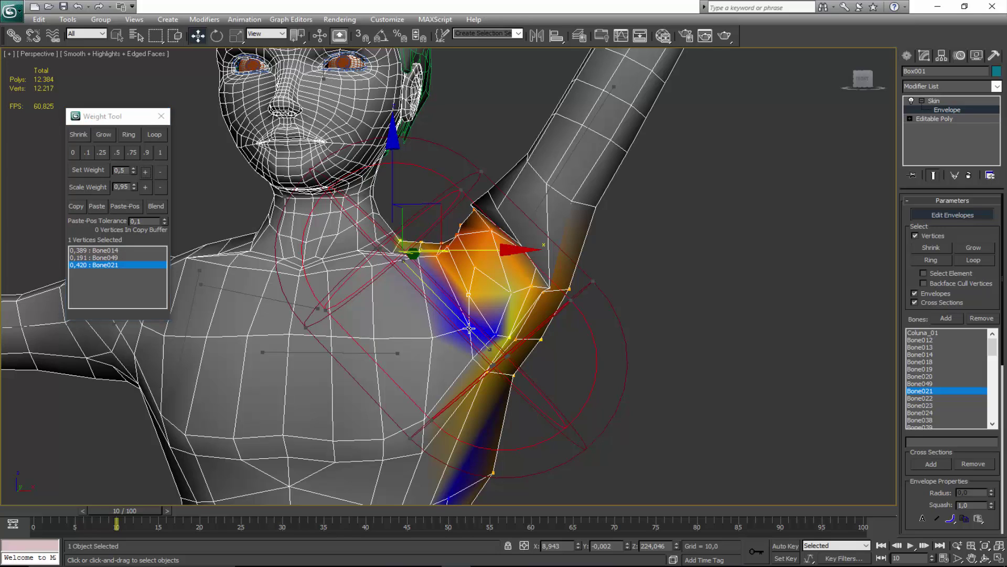
click(145, 172)
click(145, 172)
click(146, 172)
click(146, 172)
click(146, 172)
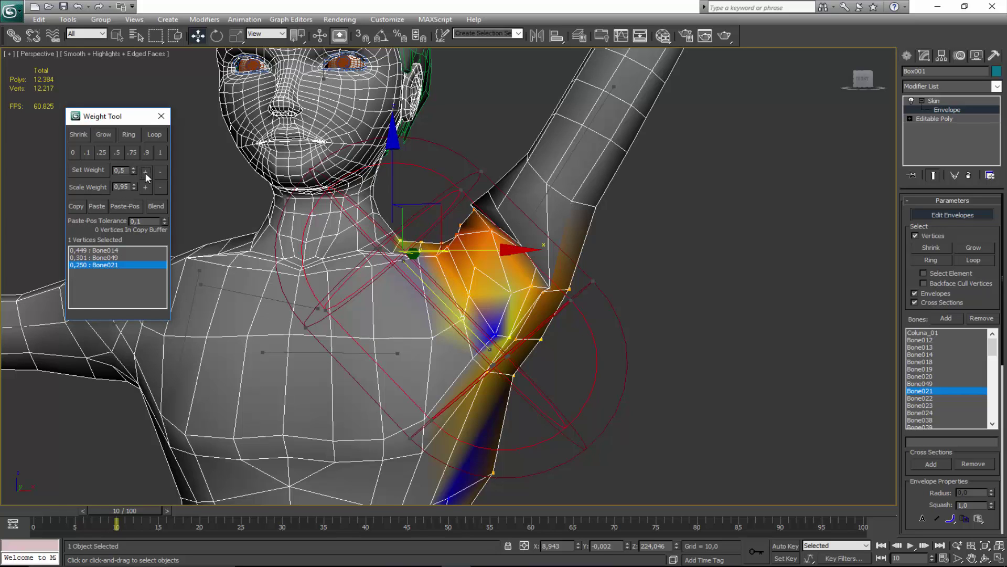
click(145, 172)
click(145, 172)
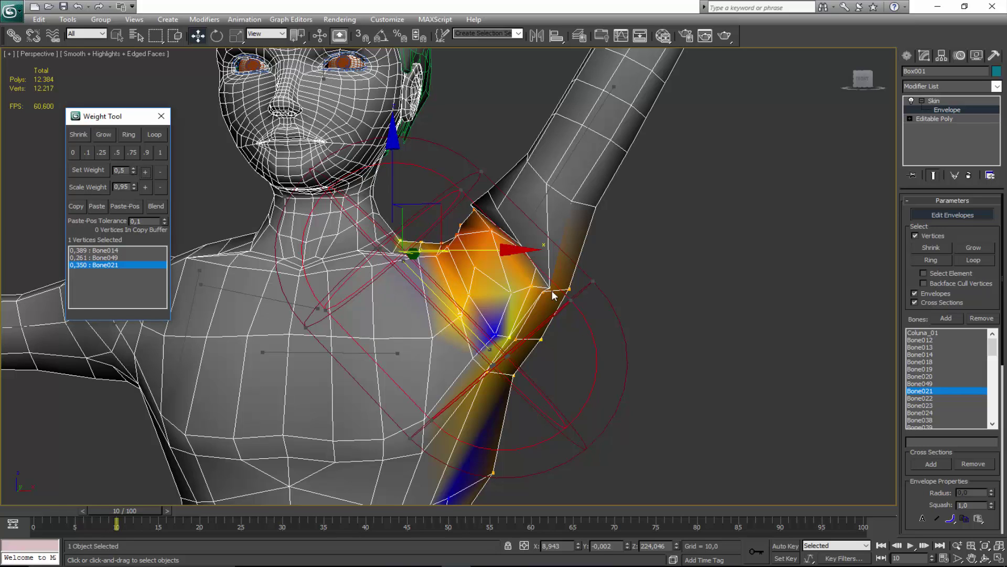
Select the vertex at the outer base of the upper arm and raise its Bone021 weight to 0.300.
alt+middle_drag(553, 294, 505, 355)
scroll(456, 263, up, 2)
click(476, 254)
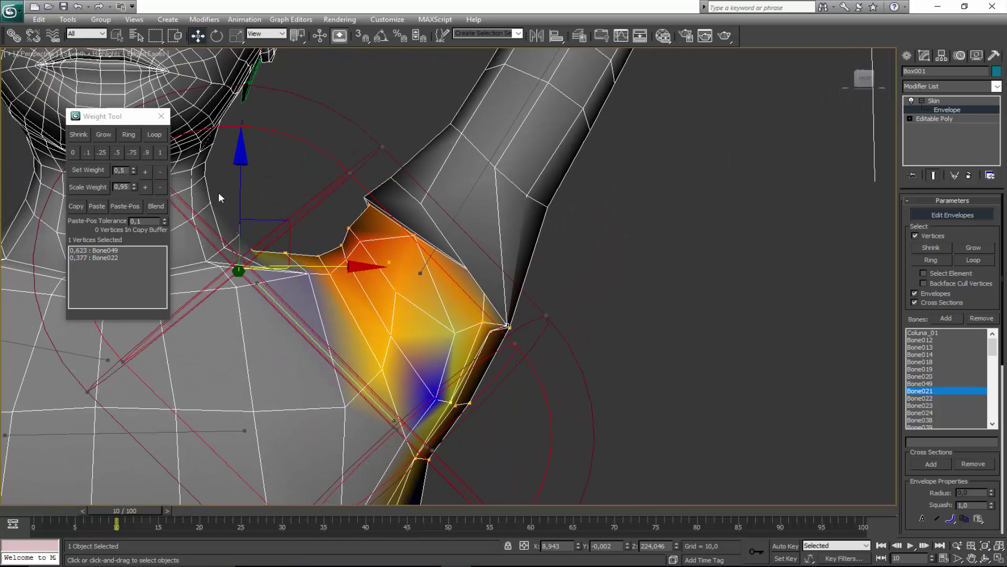
click(146, 171)
click(145, 171)
click(146, 171)
click(146, 171)
click(146, 172)
click(146, 172)
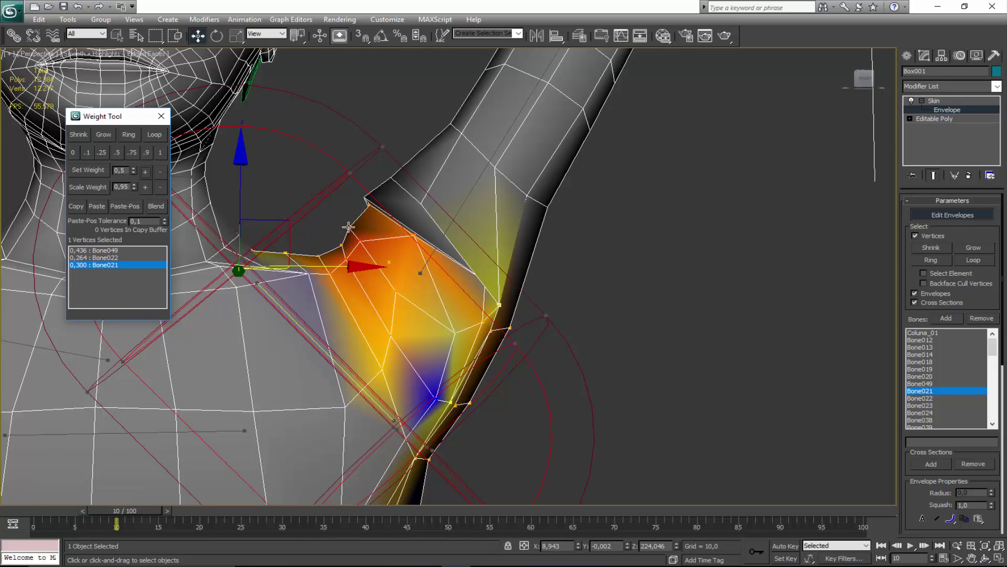
Select the vertex in the front crease between the shoulder and upper arm and raise its Bone021 weight to 0.750.
alt+middle_drag(443, 289, 559, 292)
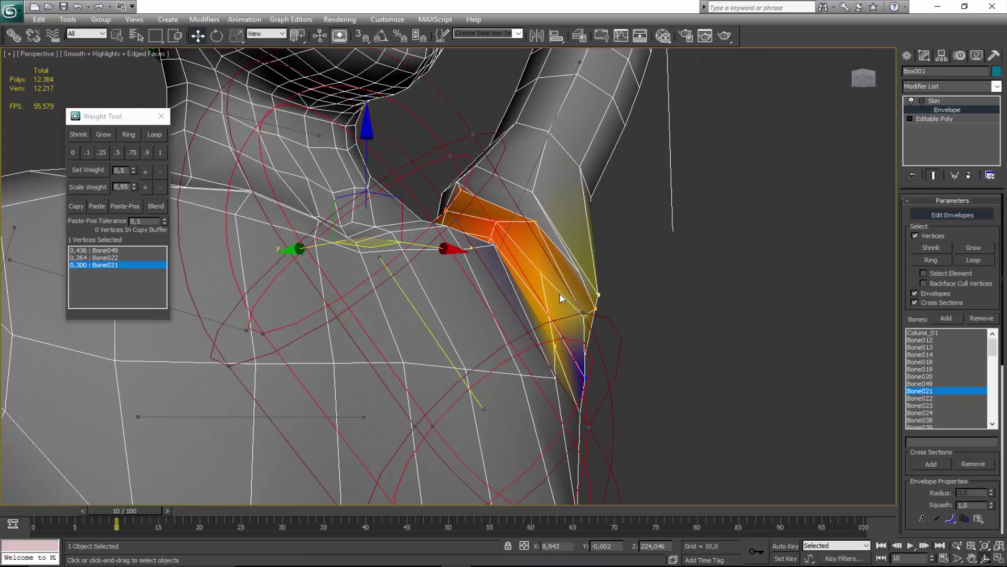
click(577, 271)
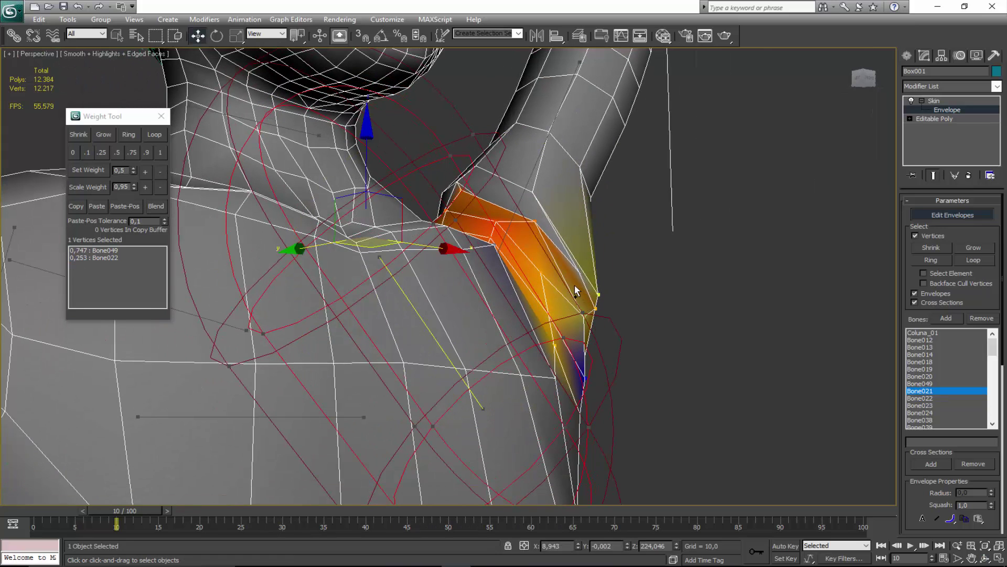
key(F3)
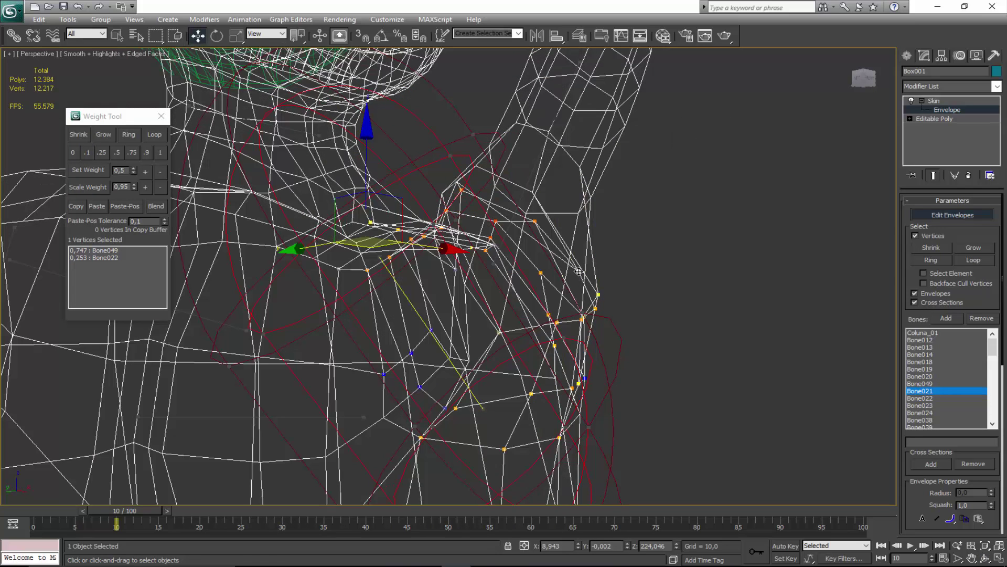
key(F3)
alt+middle_drag(518, 254, 481, 295)
click(146, 172)
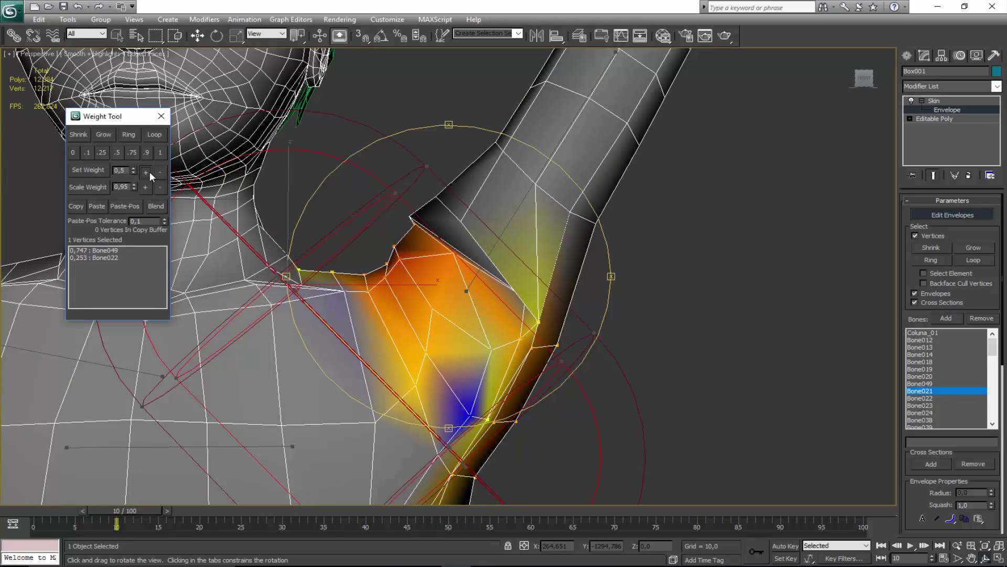
click(145, 171)
click(146, 172)
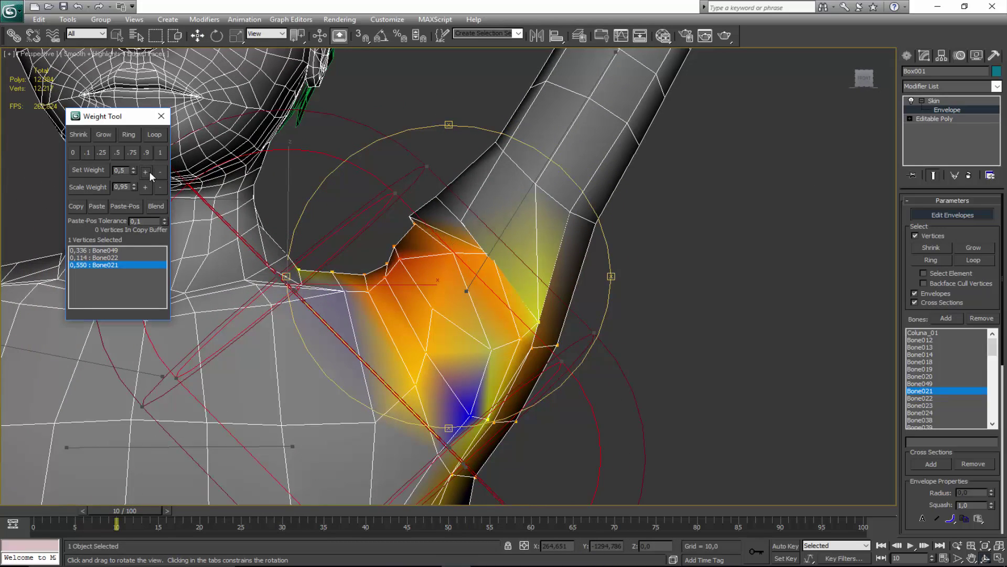
click(146, 171)
click(146, 172)
click(146, 171)
click(146, 171)
click(146, 171)
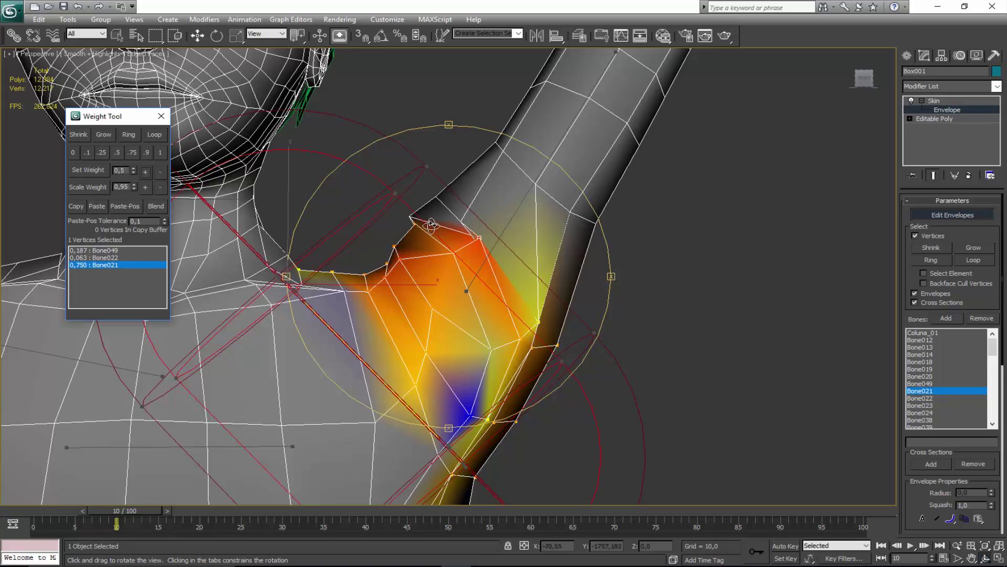
Select the hidden vertex in the crease behind the left shoulder and raise its Bone021 weight to 0.792.
drag(510, 266, 290, 269)
drag(373, 278, 339, 281)
middle_drag(426, 280, 362, 260)
mouse_move(505, 271)
alt+middle_down()
mouse_move(468, 279)
mouse_move(499, 261)
alt+middle_up()
click(481, 308)
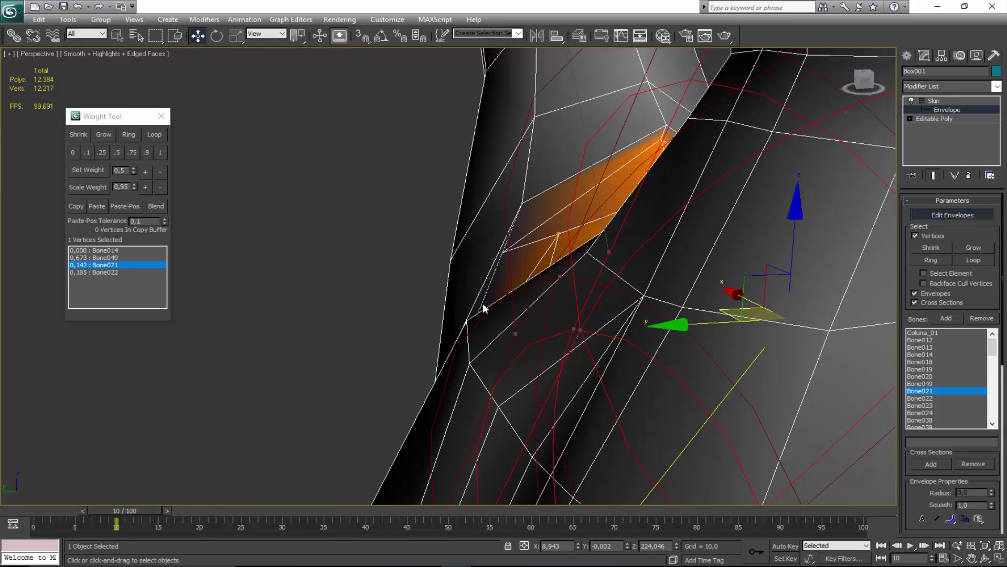
mouse_move(519, 268)
alt+middle_down()
mouse_move(488, 289)
mouse_move(509, 281)
alt+middle_up()
drag(508, 281, 393, 299)
right_click(519, 261)
key(ctrl+r)
key(w)
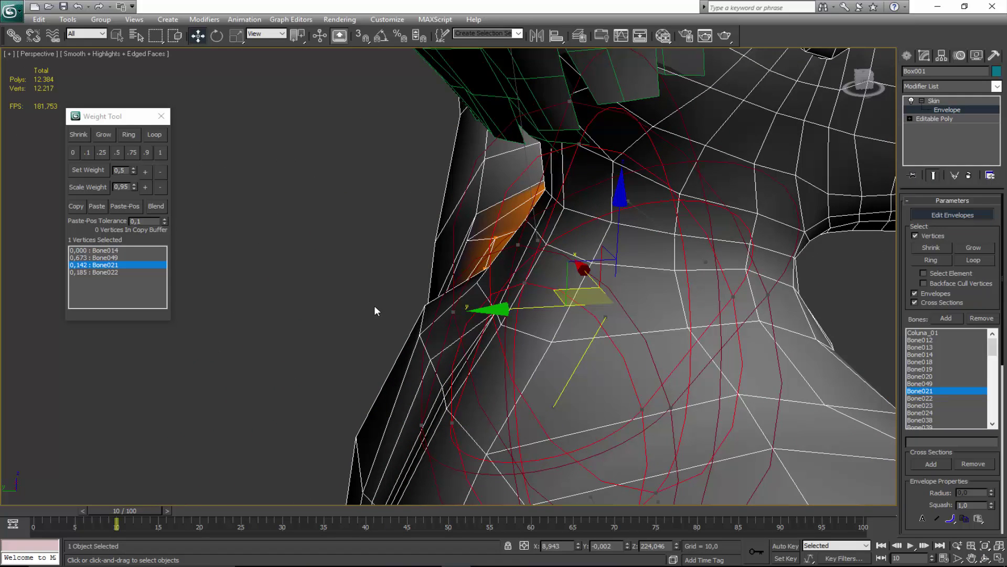
scroll(432, 303, down, 3)
key(ctrl+r)
mouse_move(431, 303)
mouse_down()
mouse_move(444, 300)
mouse_move(430, 288)
mouse_up()
click(146, 172)
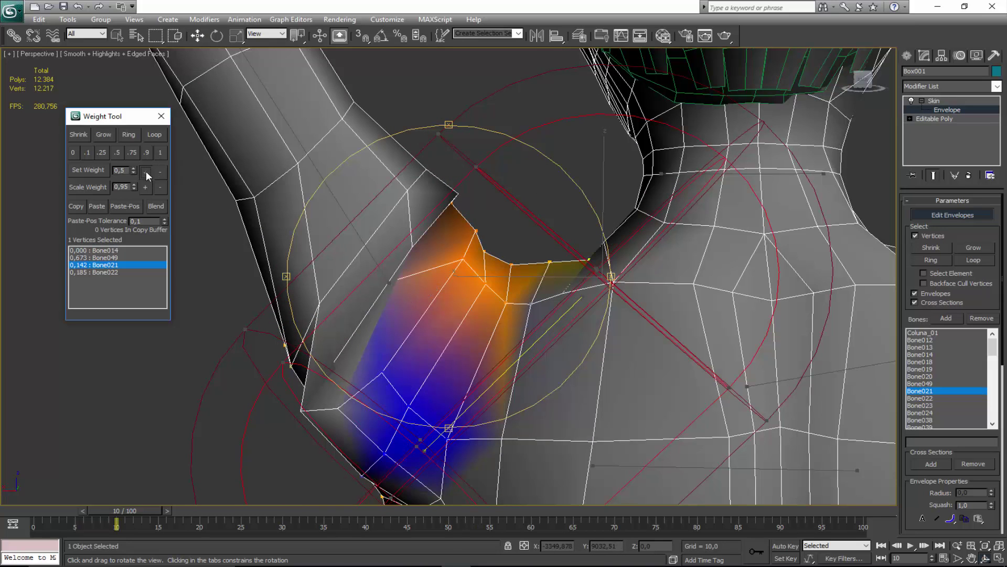
click(145, 171)
click(145, 171)
click(145, 172)
click(145, 171)
click(145, 172)
click(145, 171)
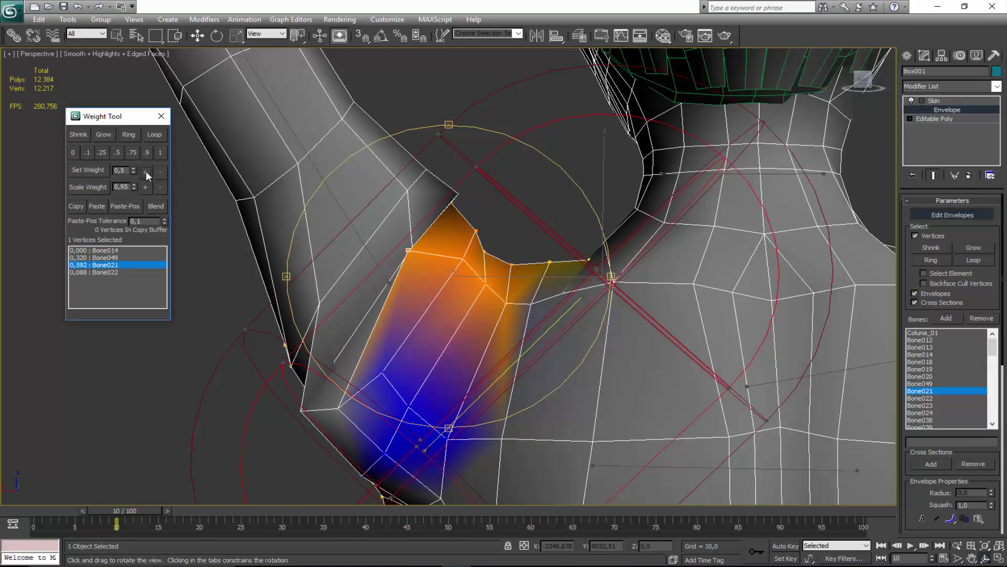
click(145, 171)
click(145, 171)
click(146, 171)
click(146, 171)
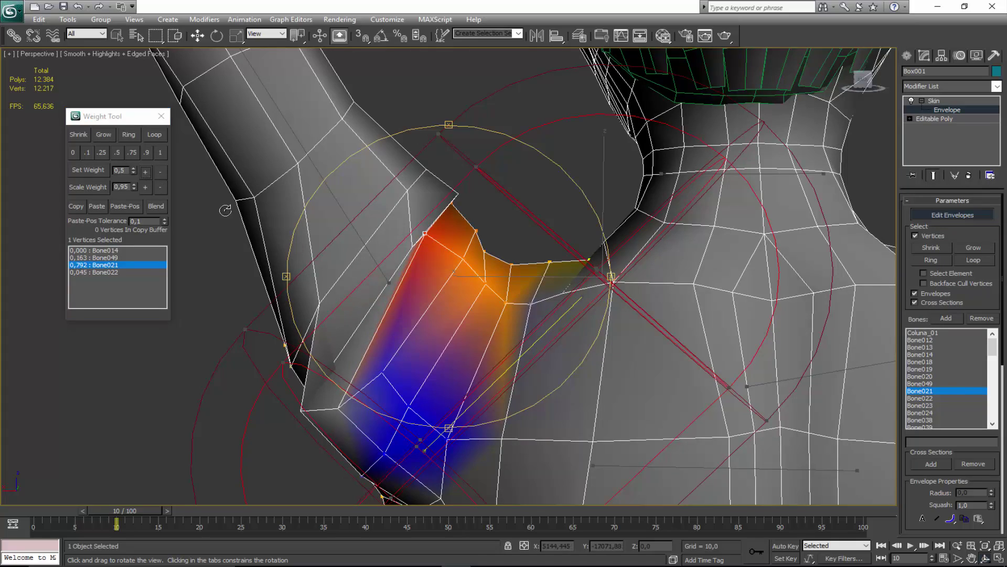
Select the vertex at the top of the shoulder crease from behind and raise its Bone021 weight to 0.300.
drag(441, 314, 416, 292)
mouse_move(459, 328)
mouse_down()
mouse_move(411, 302)
mouse_move(450, 314)
mouse_up()
right_click(463, 299)
click(461, 241)
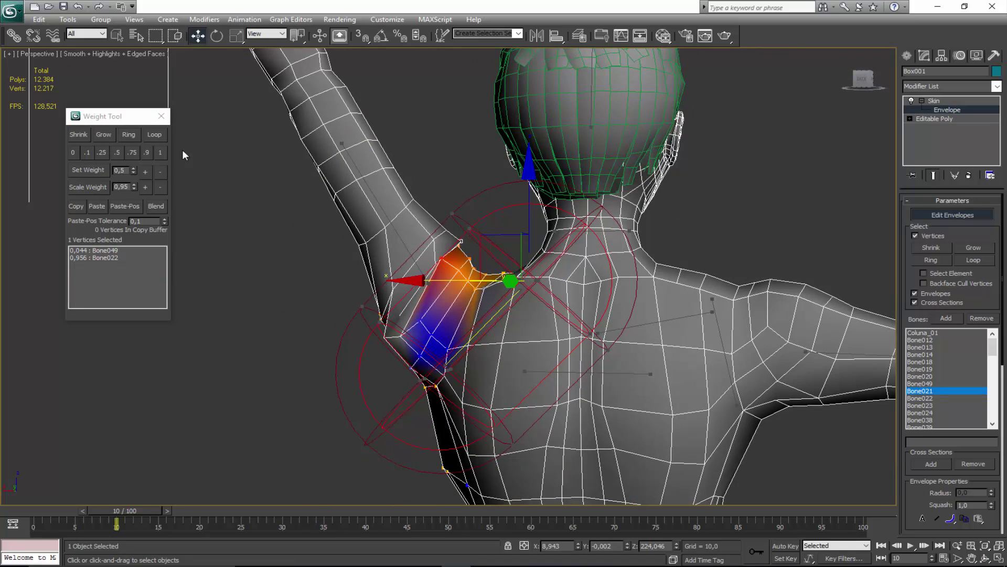
click(150, 172)
click(150, 171)
click(150, 171)
click(150, 172)
click(150, 172)
click(150, 172)
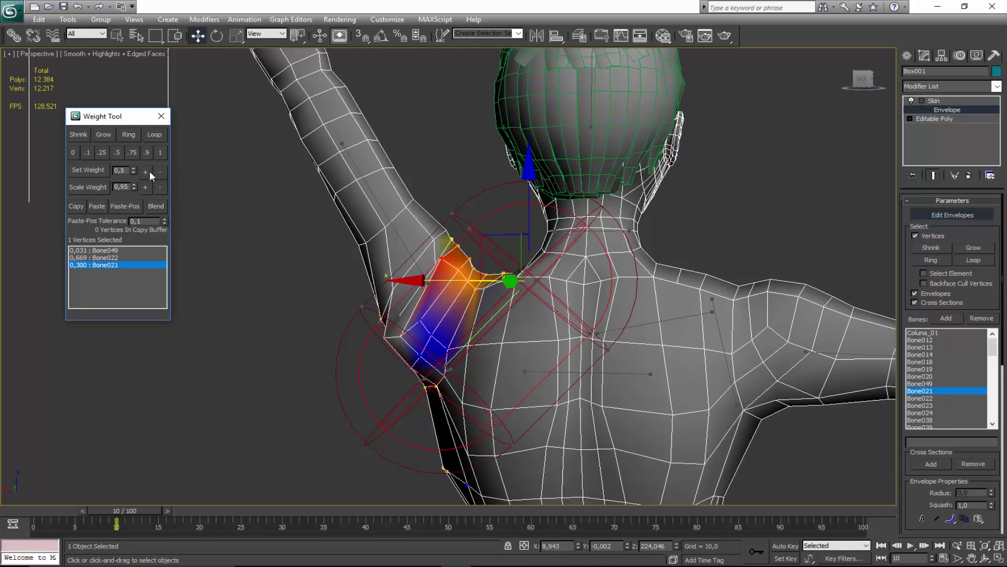
Select the next vertex up the arm from the shoulder crease and raise its Bone021 weight to 0.200.
click(445, 236)
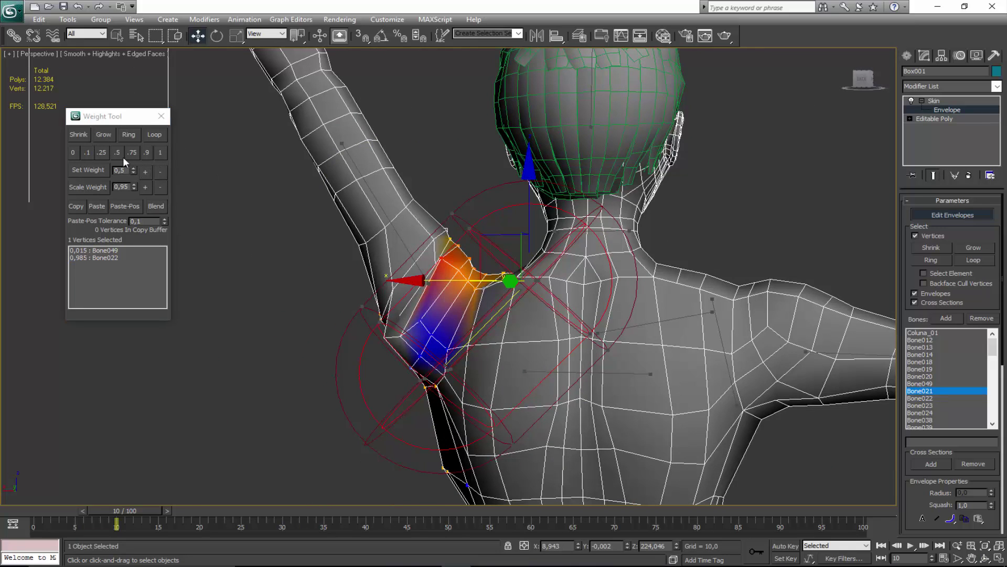
click(146, 171)
click(146, 171)
click(146, 171)
click(145, 171)
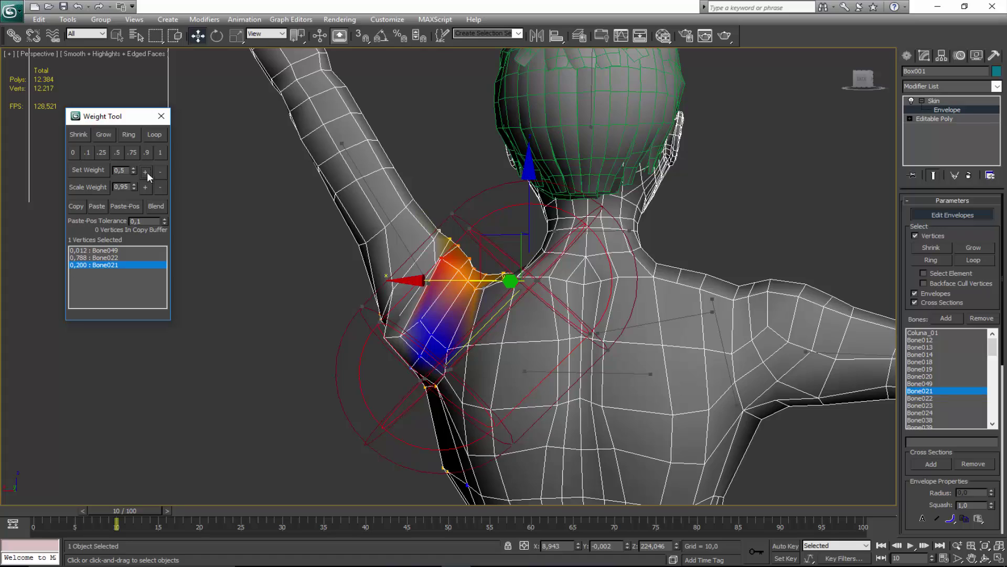
Select the upper-arm vertex directly above the shoulder crease and raise its Bone021 weight to 0.250.
click(439, 233)
alt+middle_drag(538, 296, 291, 281)
middle_drag(421, 267, 407, 299)
scroll(407, 299, up, 3)
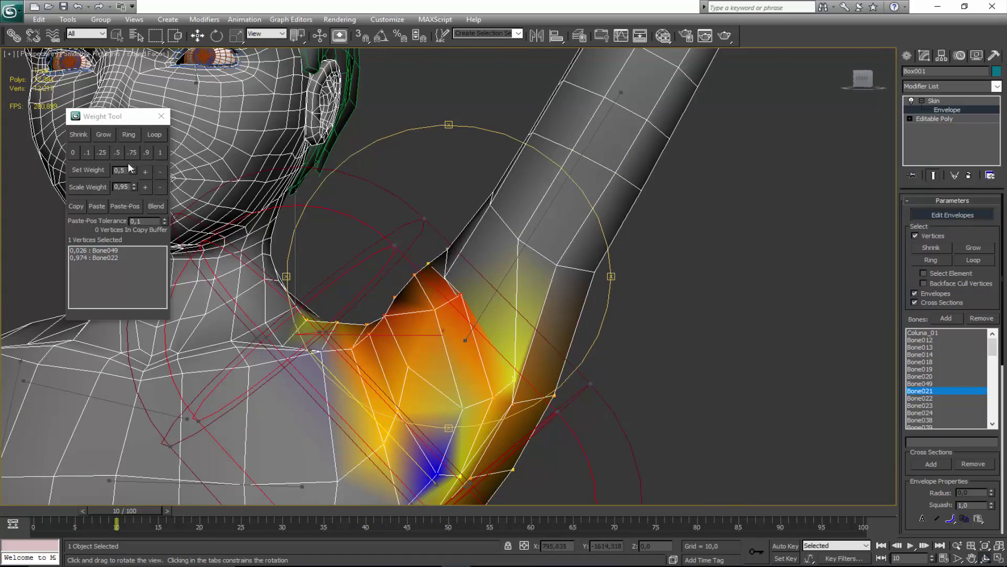
click(146, 170)
alt+middle_drag(520, 335, 315, 321)
click(148, 171)
click(148, 170)
click(148, 170)
click(148, 171)
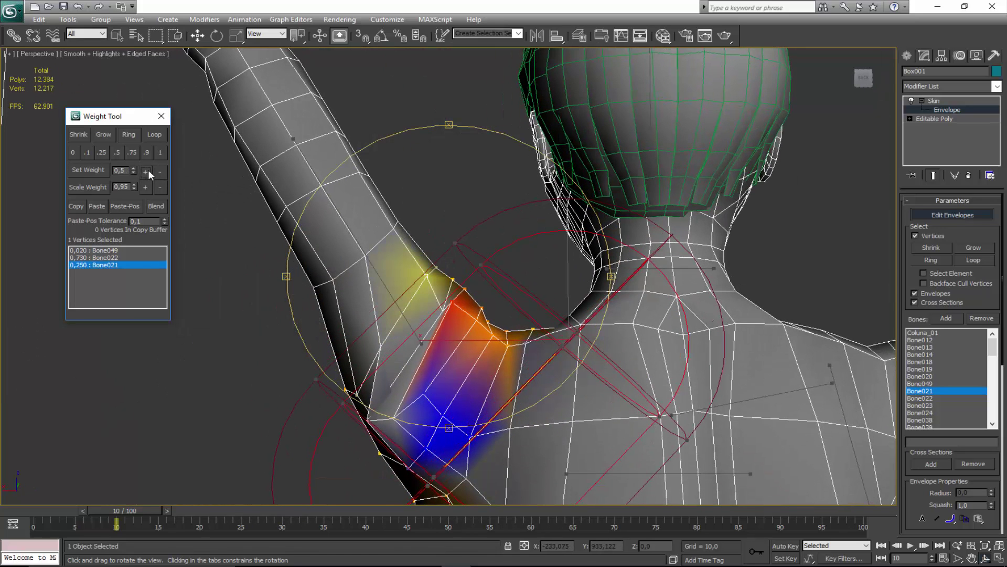
Select the vertex on the back of the upper arm just below the crease and raise its Bone021 weight to 0.600.
click(442, 328)
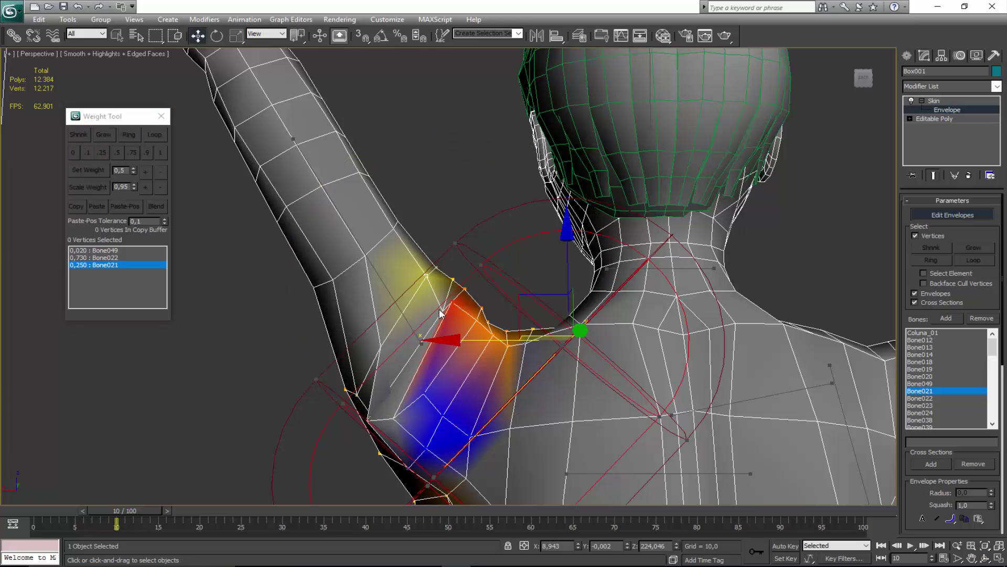
click(439, 310)
click(147, 171)
click(147, 171)
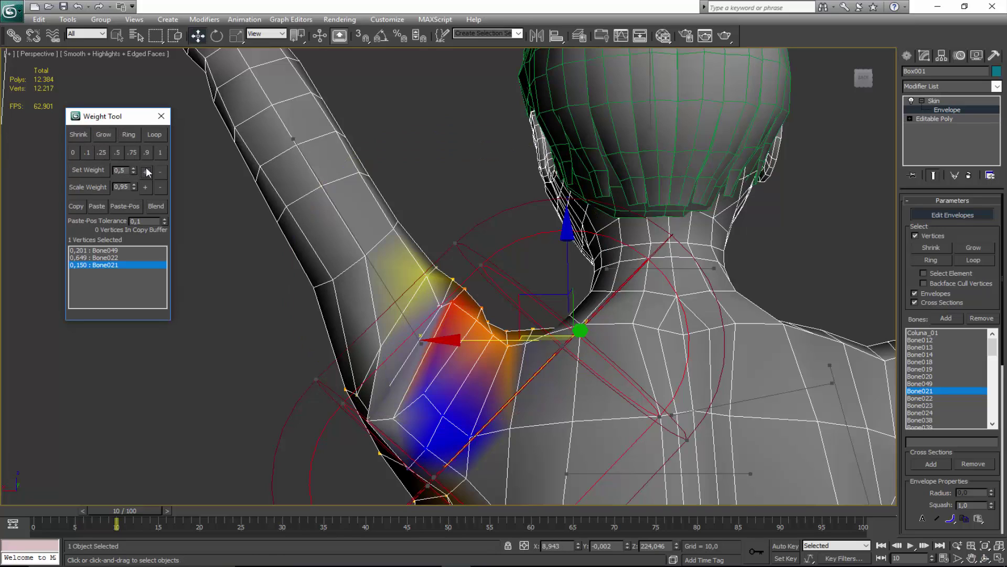
click(147, 171)
click(147, 171)
click(147, 171)
click(147, 171)
click(147, 171)
click(147, 171)
click(147, 172)
click(147, 171)
click(147, 172)
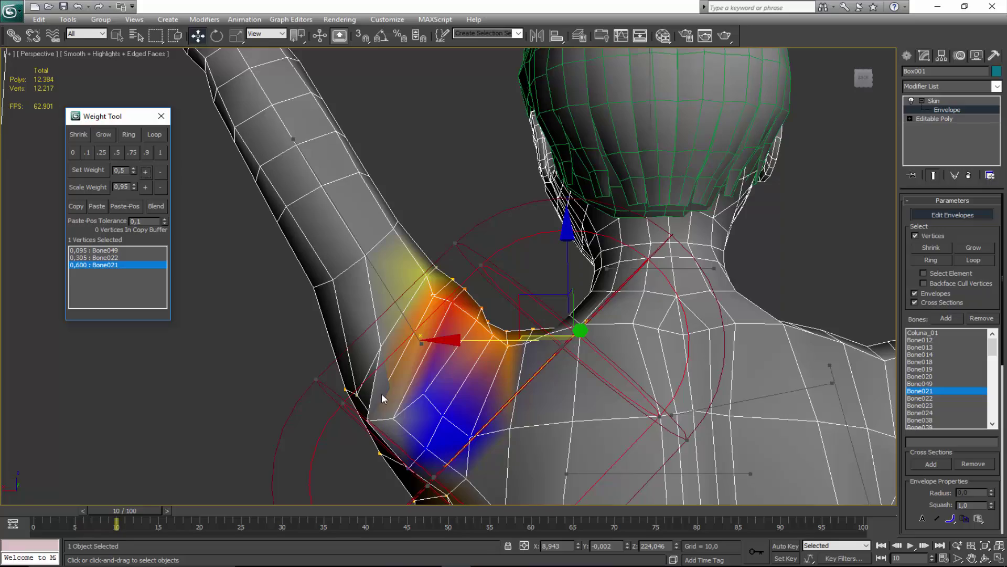
Select the three neighbouring vertices in the blue area behind the left armpit and raise their Bone021 weight to 0.501.
mouse_move(391, 374)
alt+middle_down()
mouse_move(355, 347)
mouse_move(346, 369)
mouse_move(395, 392)
alt+middle_up()
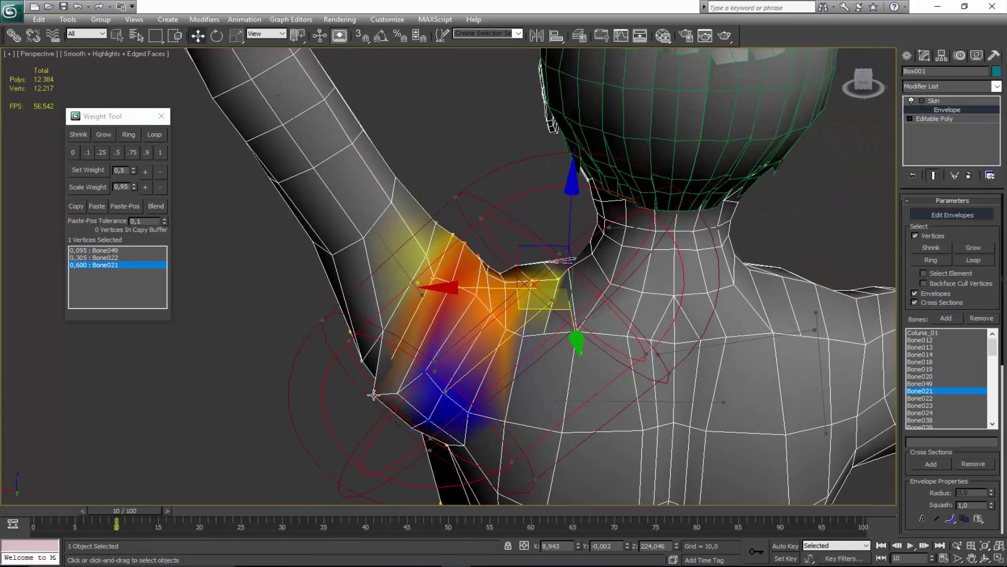
click(397, 392)
click(427, 371)
ctrl+click(443, 394)
ctrl+click(467, 412)
click(146, 171)
click(146, 172)
click(146, 171)
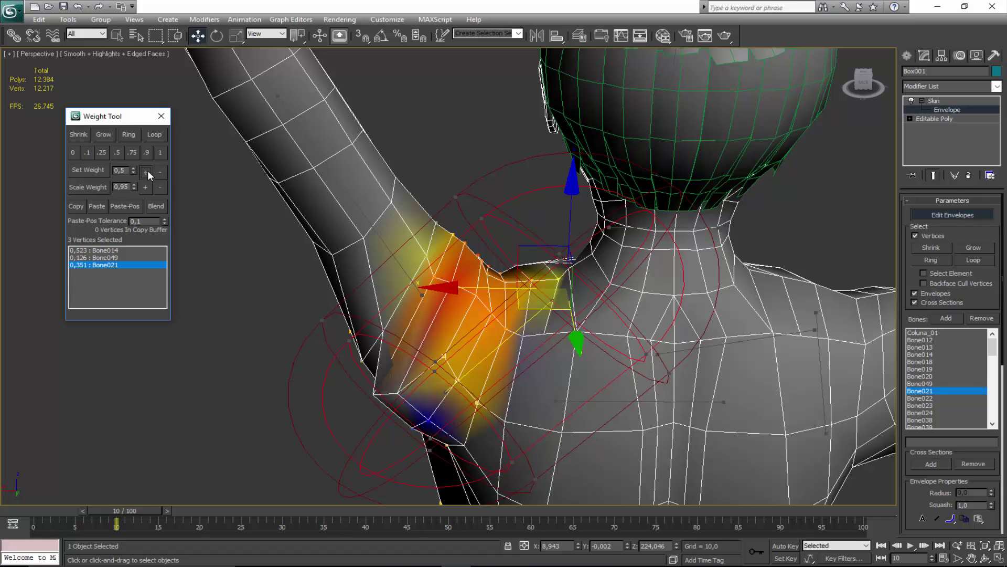
click(146, 171)
click(146, 171)
click(147, 171)
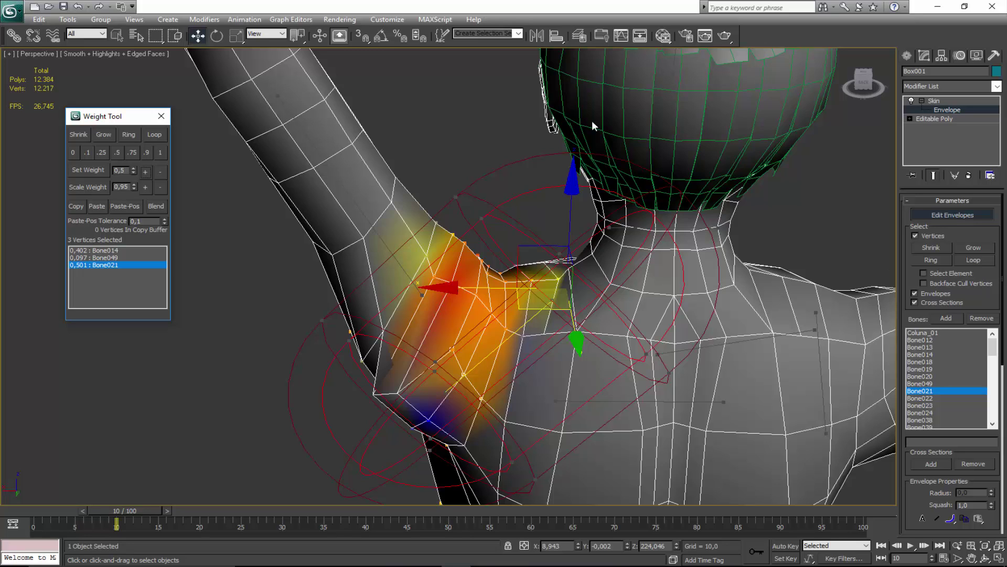
Select the vertex in the middle of the back of the shoulder and fine-tune its Bone021 weight up and back down.
click(490, 316)
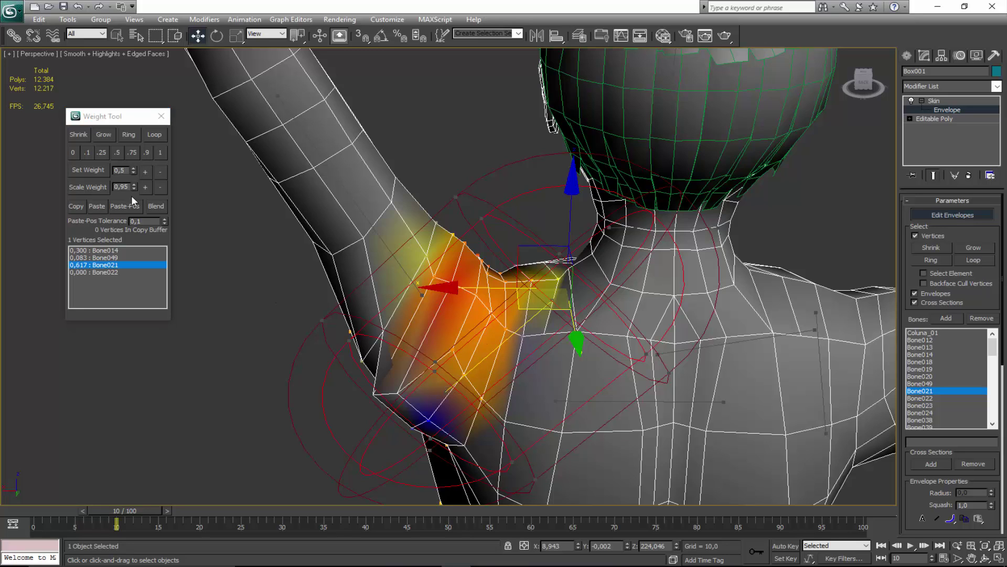
click(149, 175)
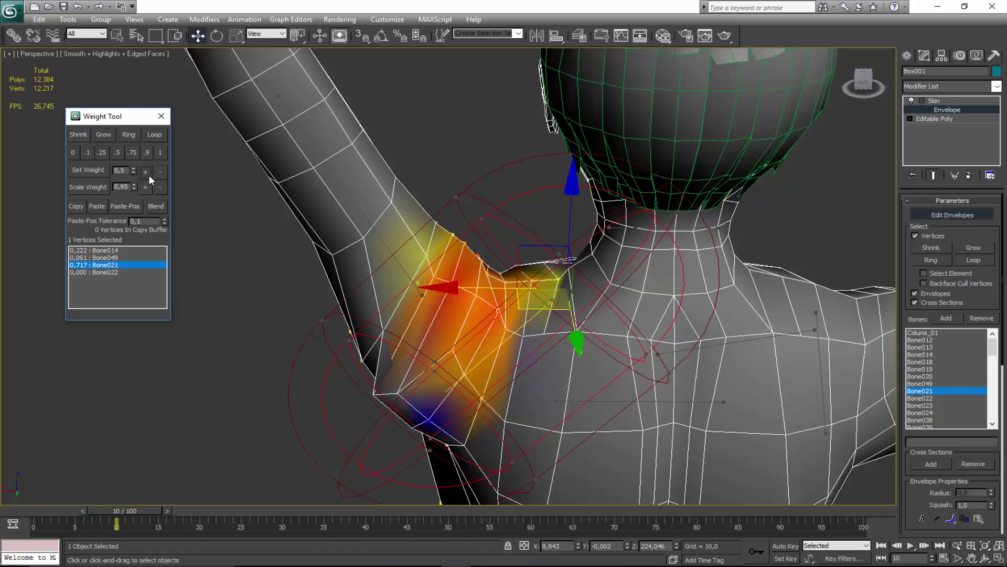
click(160, 171)
Raise the Bone021 weight of the vertex at the top of the rear crease to 0.622 and of the shoulder vertex below it to 0.629.
click(499, 274)
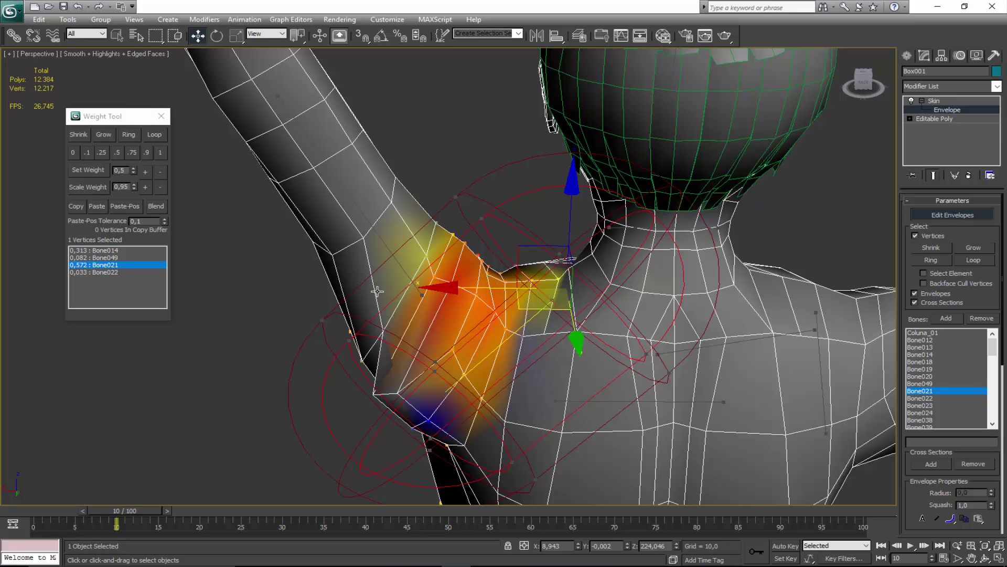
middle_drag(488, 295, 403, 247)
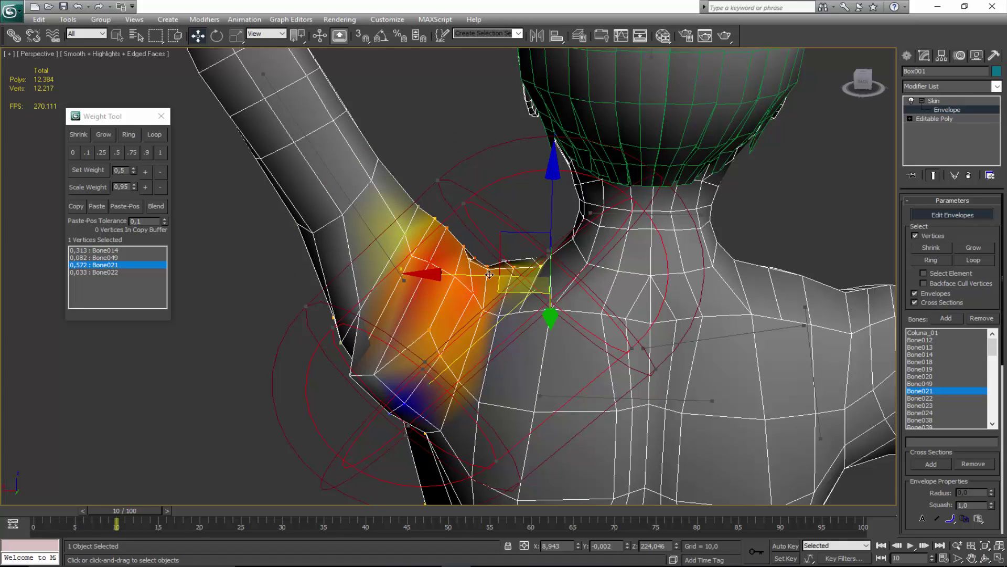
click(146, 172)
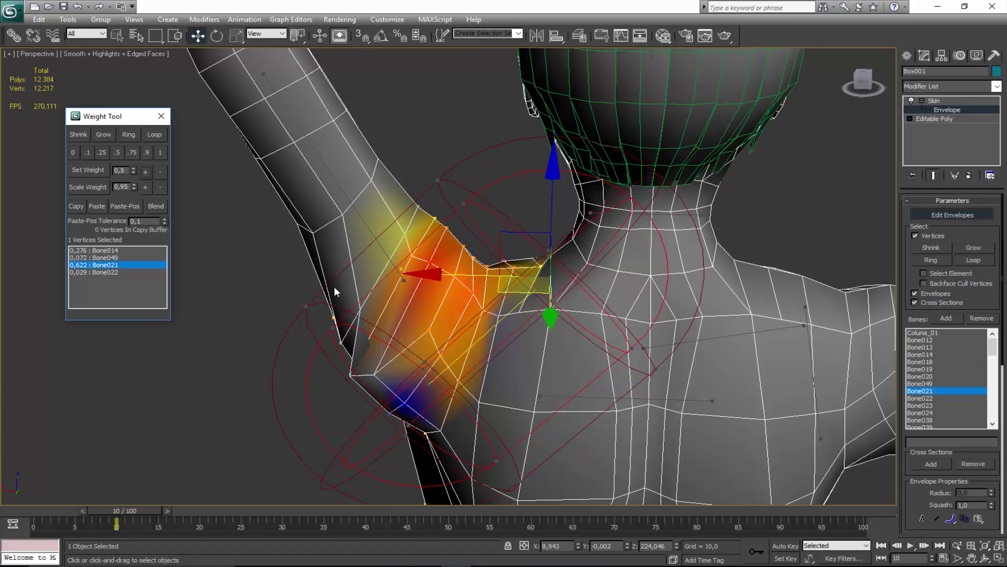
click(480, 309)
click(146, 172)
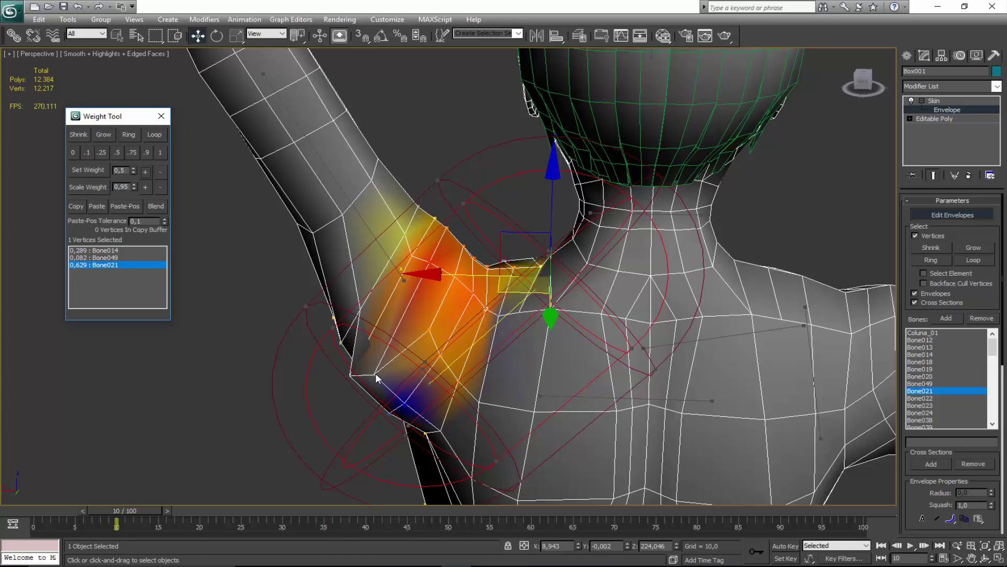
Select the outer vertex at the back of the armpit, beside the blue area, and raise its Bone021 weight to 0.400.
click(374, 374)
click(143, 172)
click(142, 172)
click(143, 172)
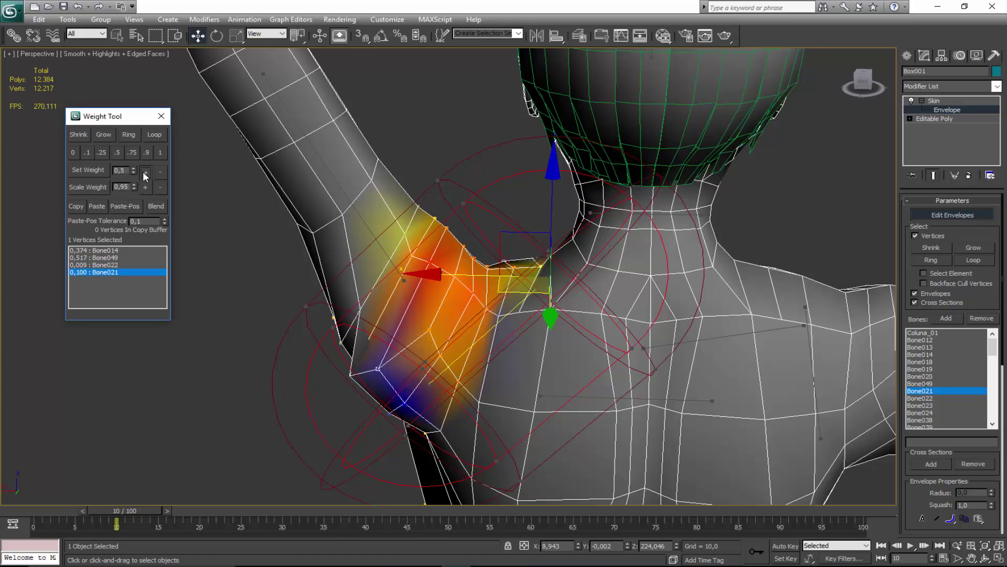
click(142, 172)
click(142, 172)
click(142, 172)
click(143, 171)
click(143, 171)
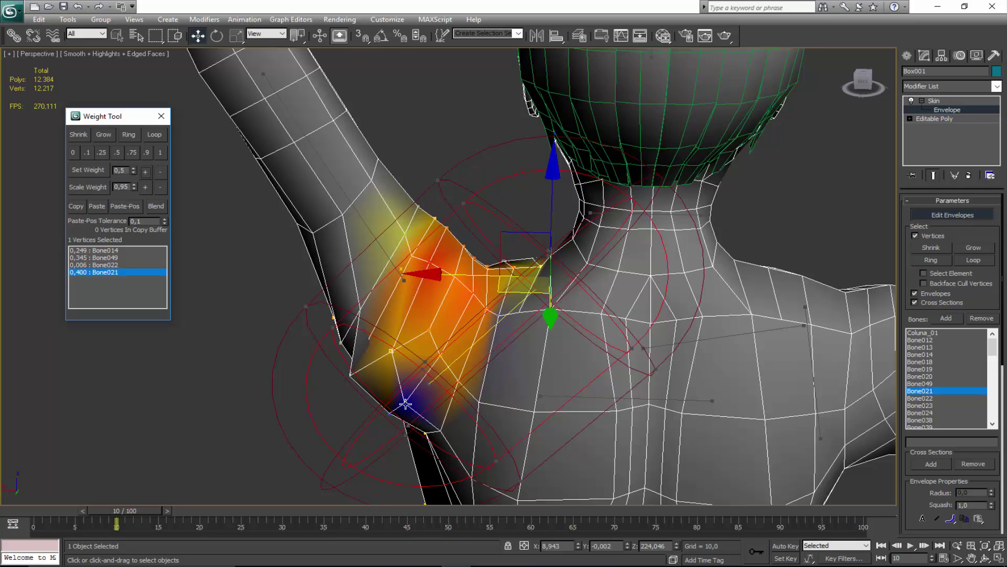
Select the vertex at the centre of the remaining blue area behind the armpit and raise its Bone021 weight to 0.300.
click(405, 404)
click(145, 170)
click(146, 170)
click(146, 170)
click(146, 170)
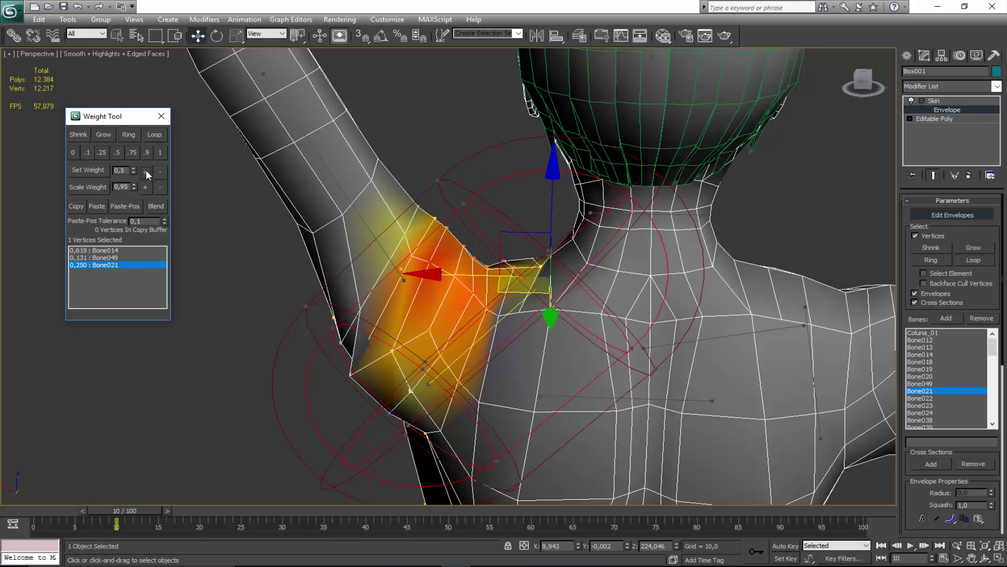
click(146, 170)
click(146, 170)
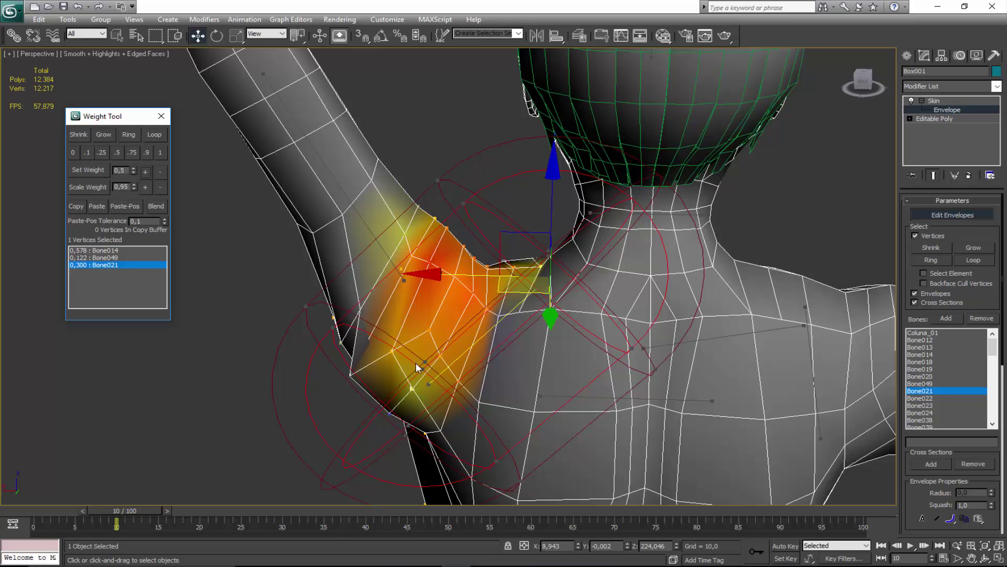
From the front, select the unweighted upper-arm vertex just outside the shoulder crease and raise its Bone021 weight to 0.350.
alt+middle_drag(393, 350, 447, 269)
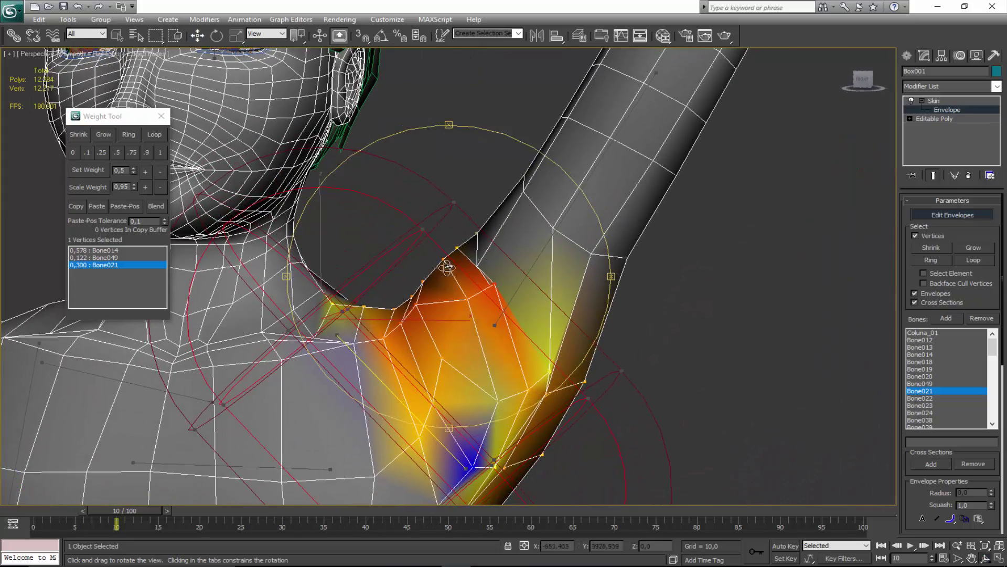
click(477, 266)
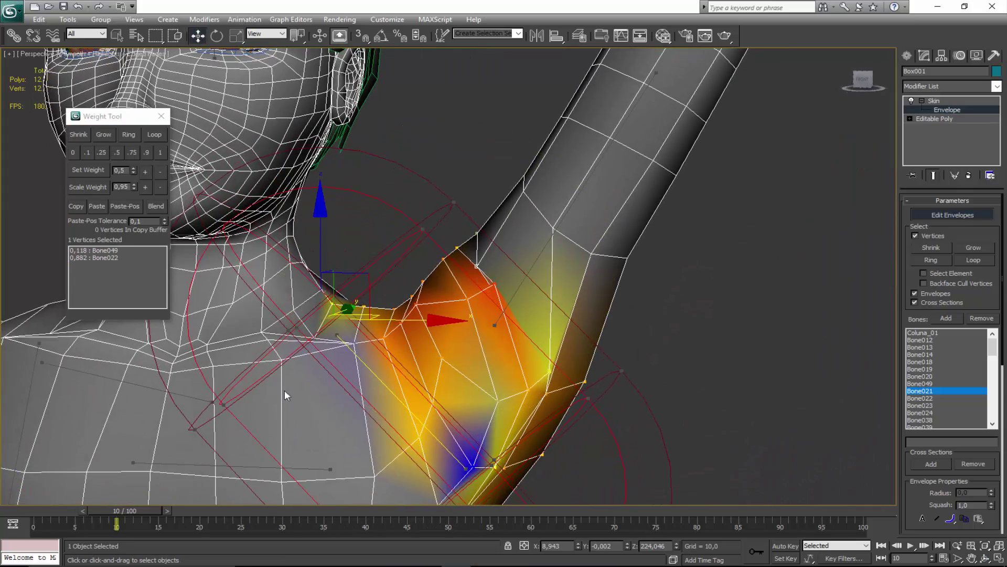
click(146, 173)
click(146, 172)
click(146, 172)
click(146, 172)
click(145, 172)
click(146, 172)
click(146, 172)
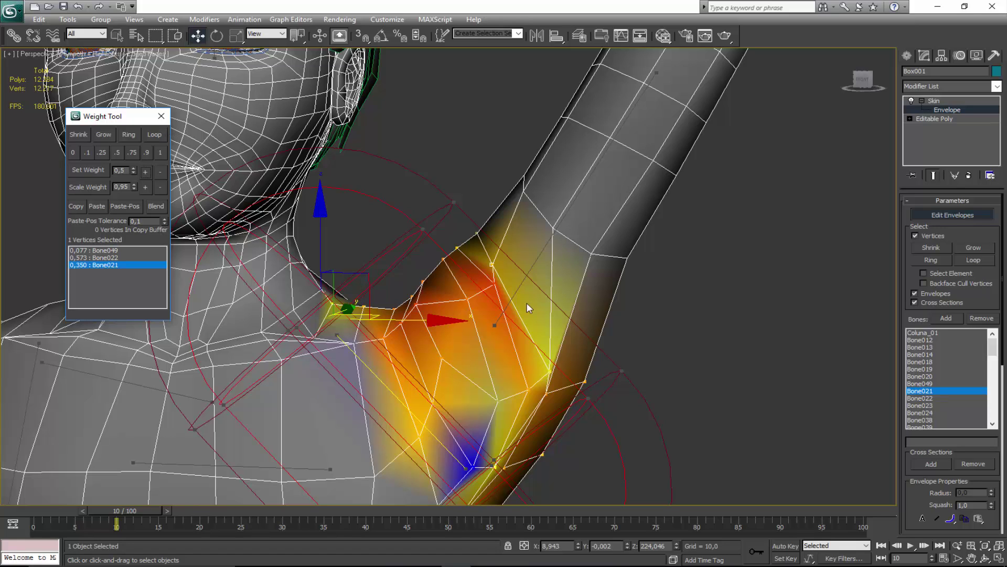
Select the front shoulder vertex directly below the one just adjusted and raise its Bone021 weight slightly.
click(494, 283)
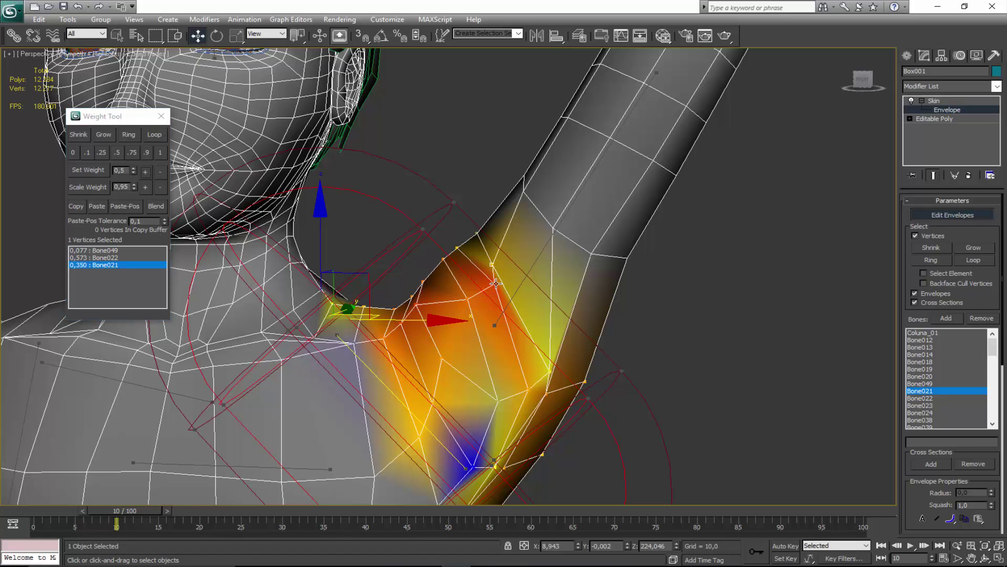
click(145, 173)
click(142, 171)
Raise the Bone021 weight of the inner front shoulder vertex to 0.757 and of the outer front upper-arm vertex to 0.500.
click(459, 293)
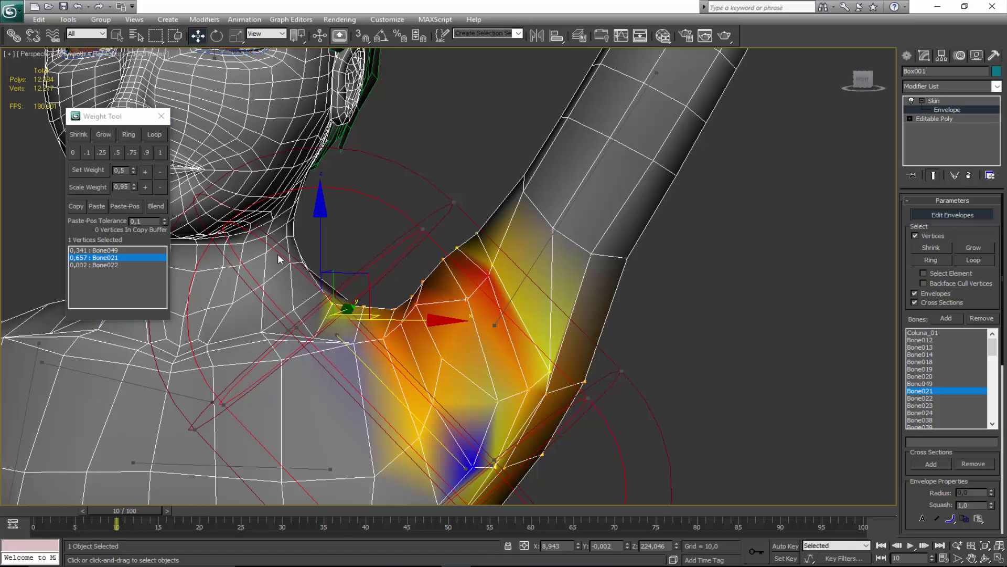
click(145, 173)
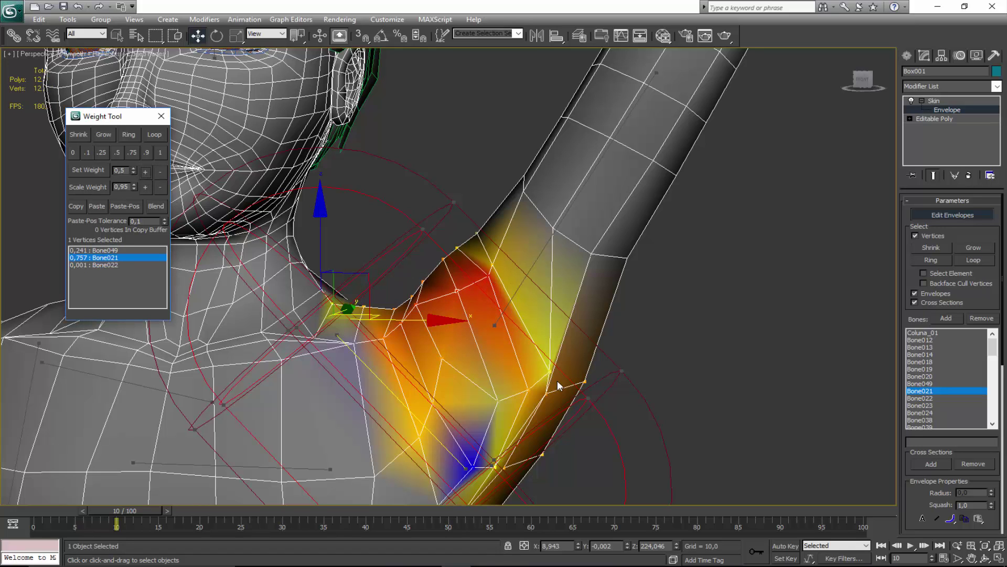
click(550, 370)
click(146, 176)
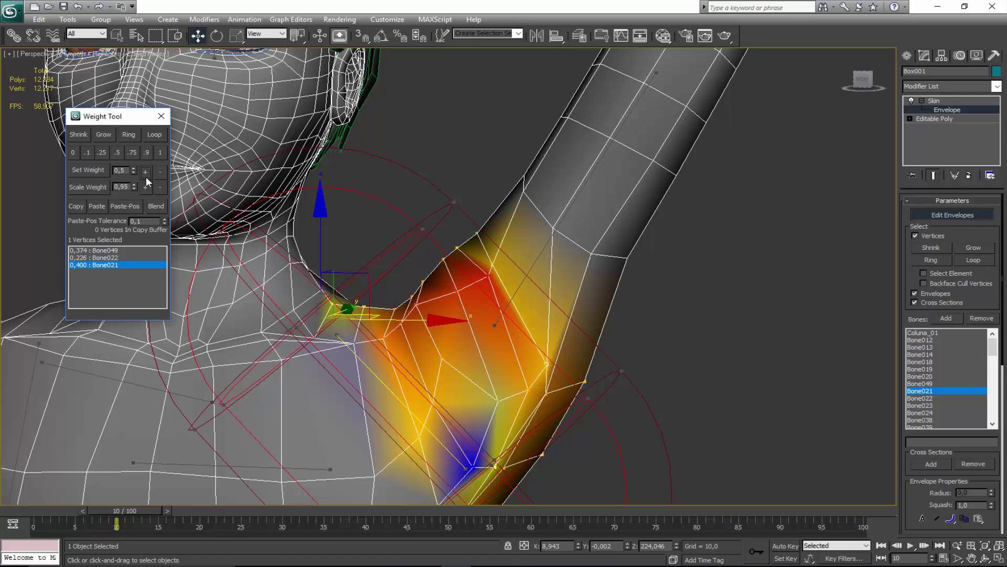
Add the neighbouring vertices on the front of the shoulder to the selection and raise their Bone021 weight to 0.650.
key(ctrl+r)
drag(456, 320, 435, 330)
scroll(434, 300, down, 3)
alt+middle_drag(435, 330, 480, 336)
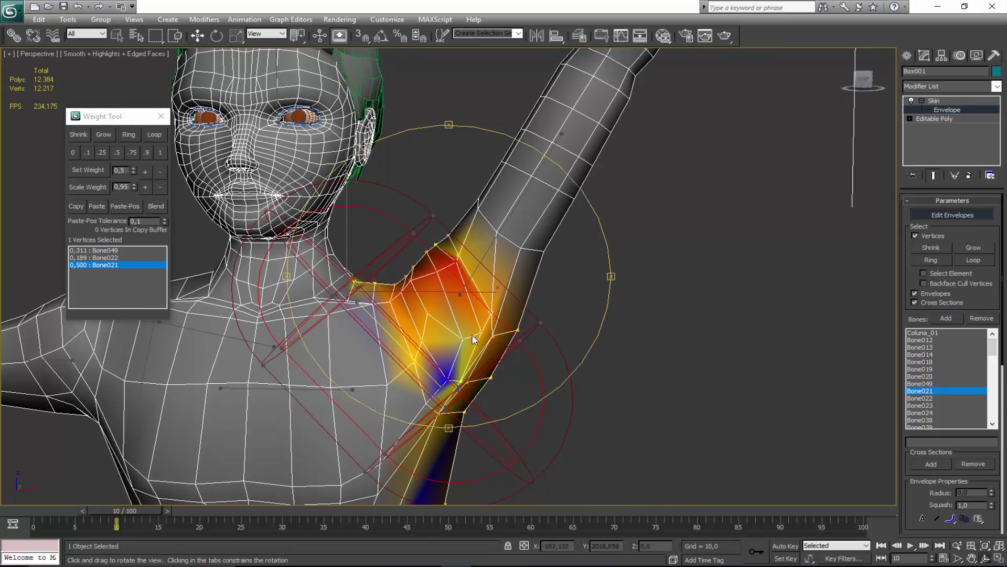
key(w)
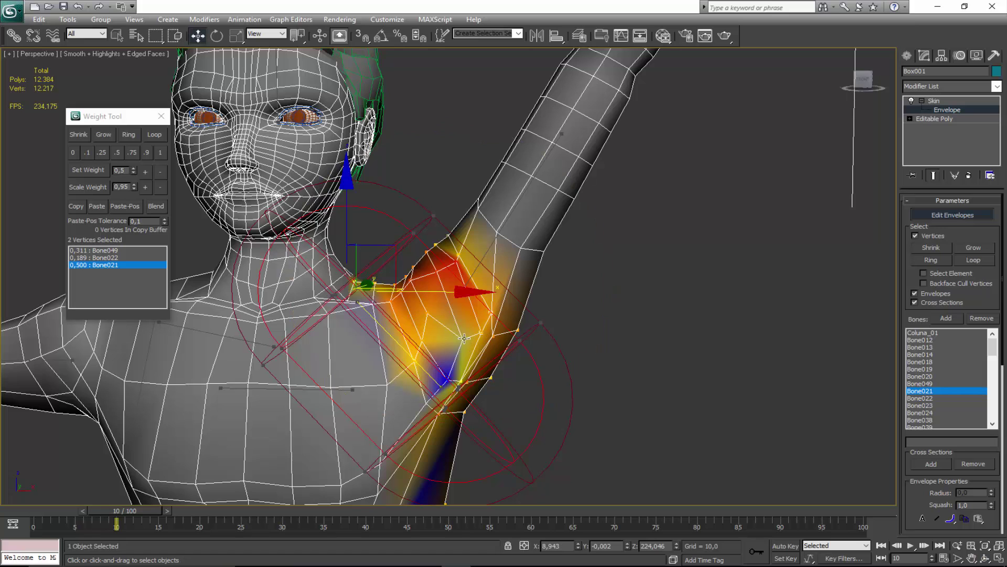
click(146, 173)
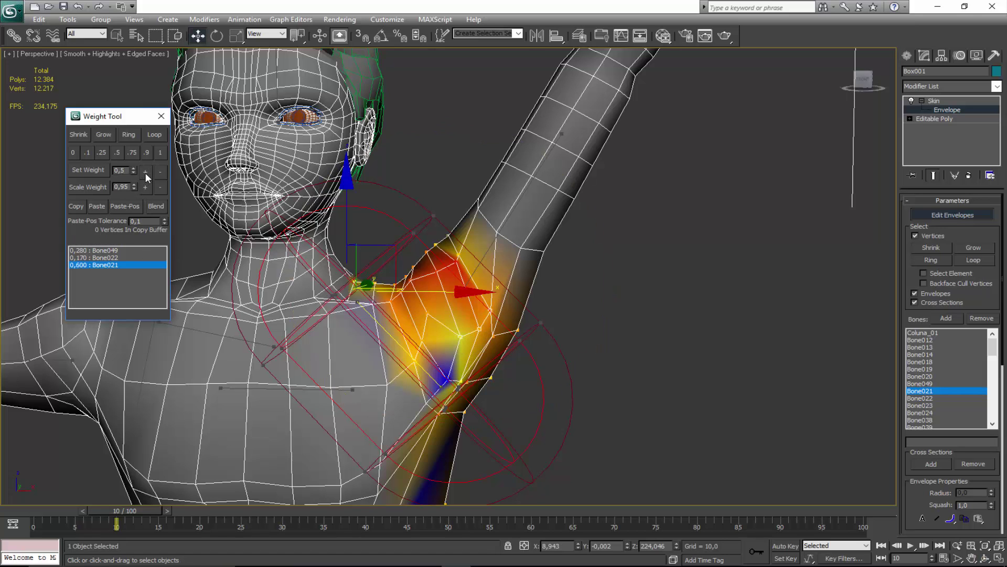
Select the vertex in the yellow area at the centre of the front shoulder and raise its Bone021 weight to 0.538.
scroll(448, 329, down, 2)
alt+middle_drag(449, 329, 446, 309)
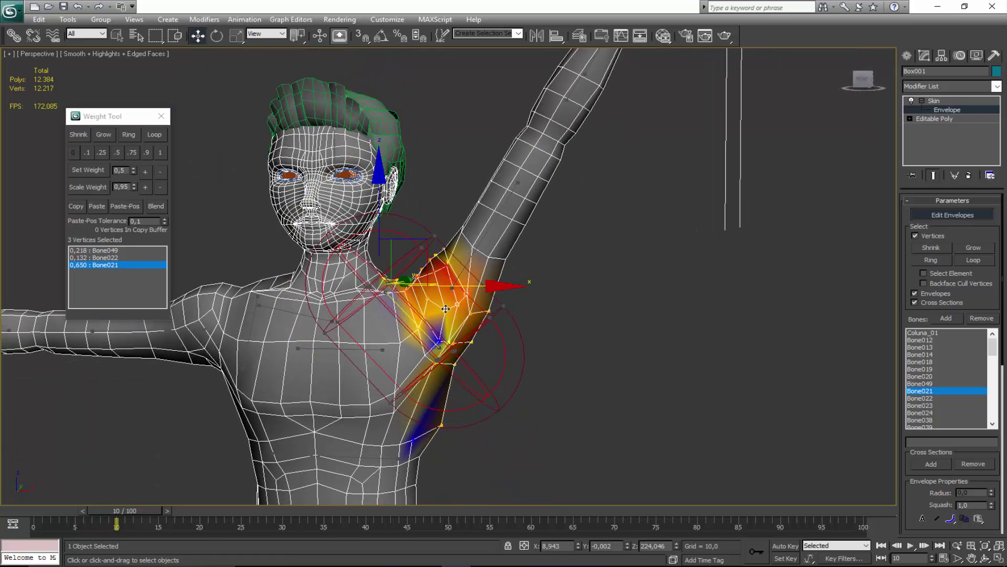
click(446, 309)
click(145, 174)
click(144, 174)
click(145, 174)
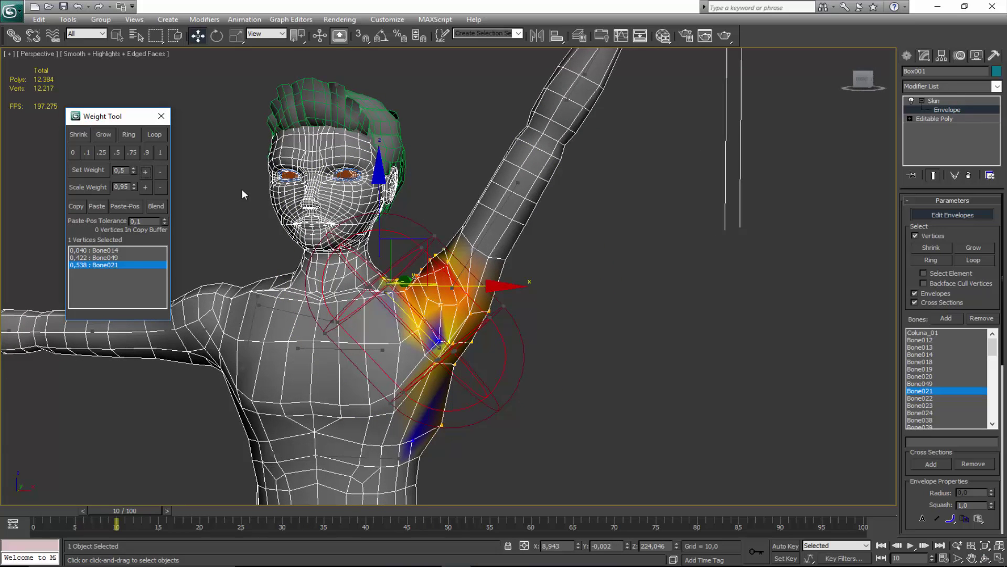
Select the next vertex outward on the front of the shoulder and raise its Bone021 weight to 0.750.
click(457, 304)
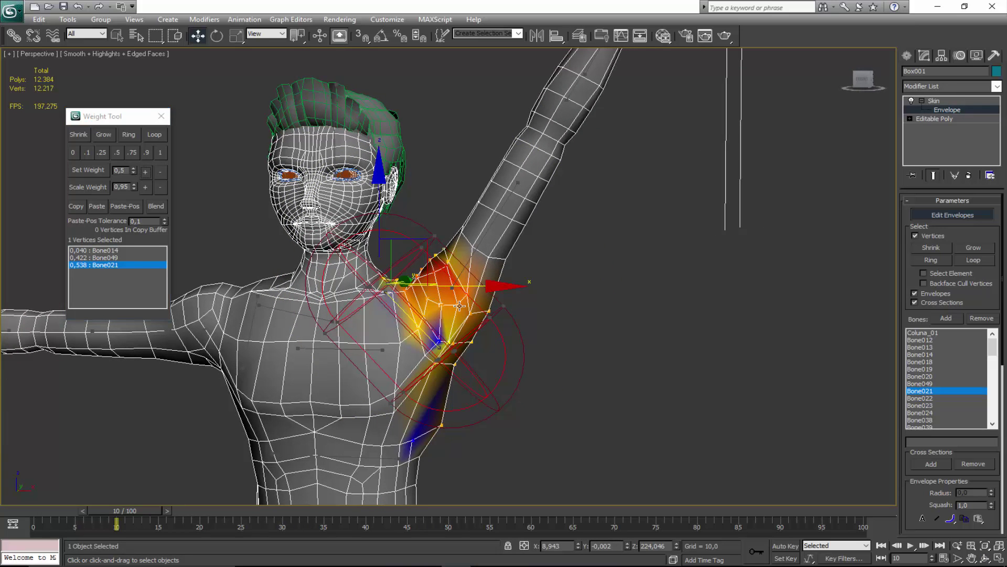
click(145, 174)
click(145, 173)
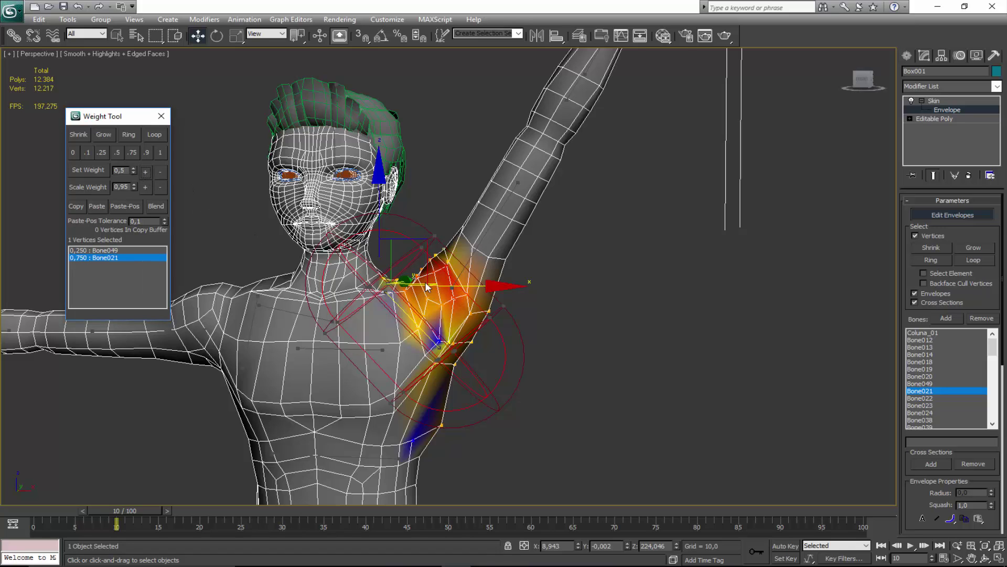
Select the outer front shoulder vertex toward the upper arm and raise its Bone021 weight to 0.850.
click(465, 293)
click(145, 175)
click(146, 176)
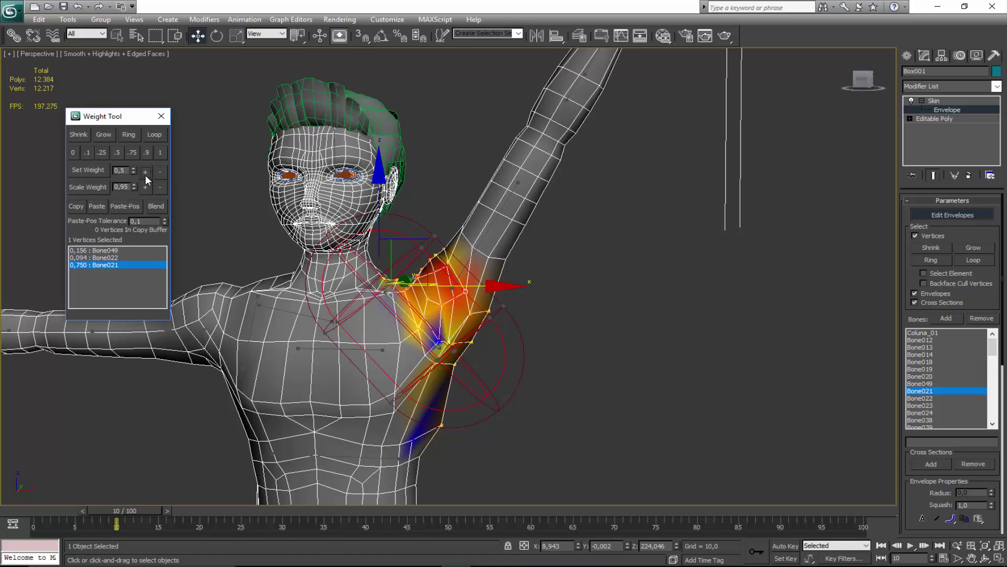
click(146, 175)
click(146, 175)
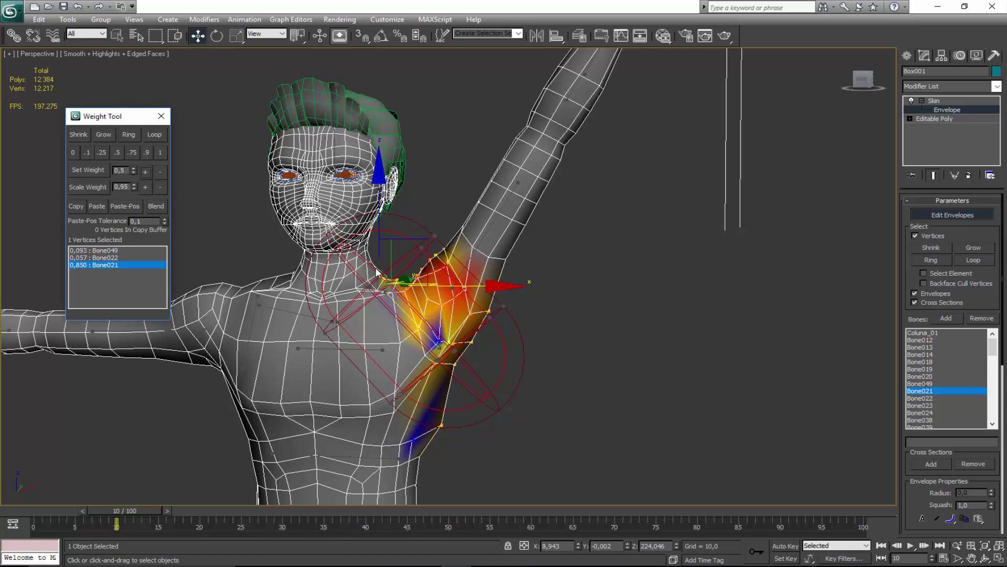
Select the front armpit vertex beside the blue area and raise its Bone021 weight to 0.426.
click(449, 350)
click(145, 172)
click(145, 172)
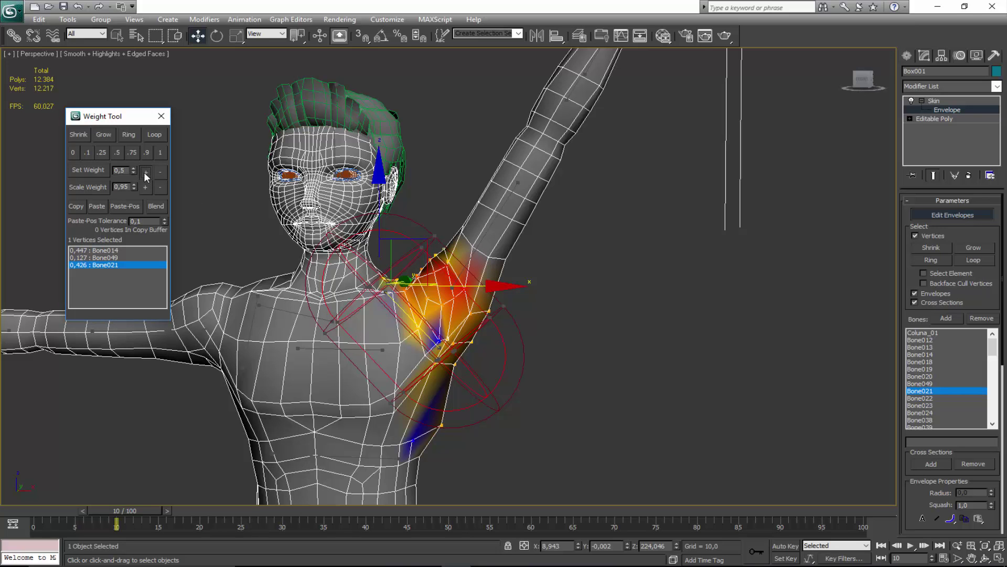
Select the front armpit vertex in the blue area and raise its Bone021 weight to 0.250.
click(145, 172)
click(440, 341)
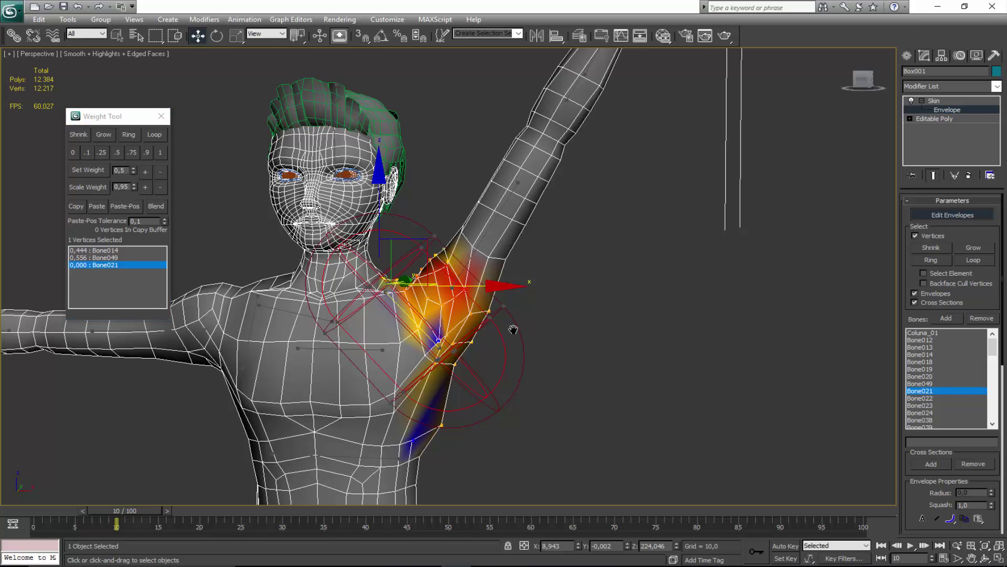
scroll(437, 266, up, 5)
middle_drag(342, 314, 381, 325)
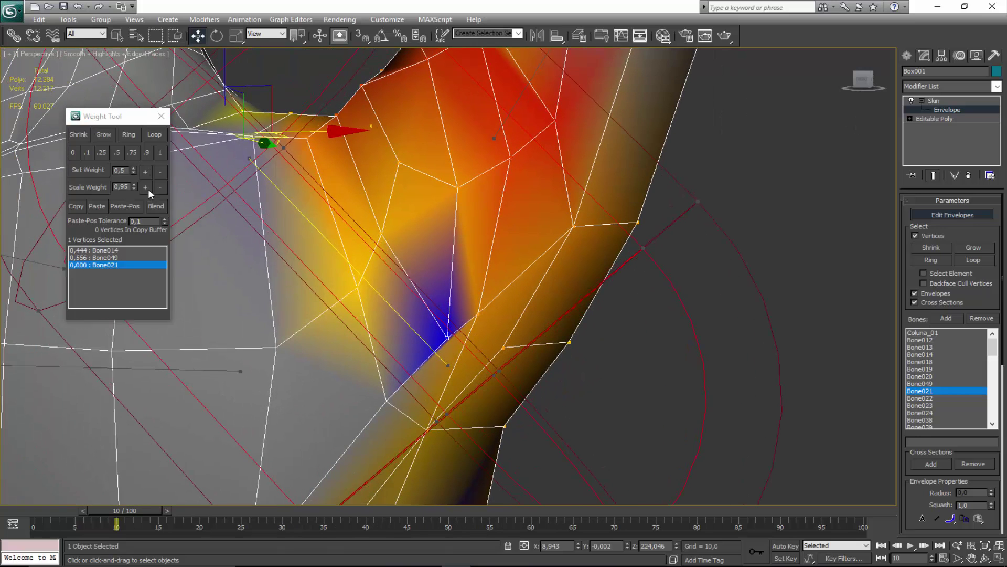
click(147, 175)
click(147, 175)
click(147, 175)
click(145, 172)
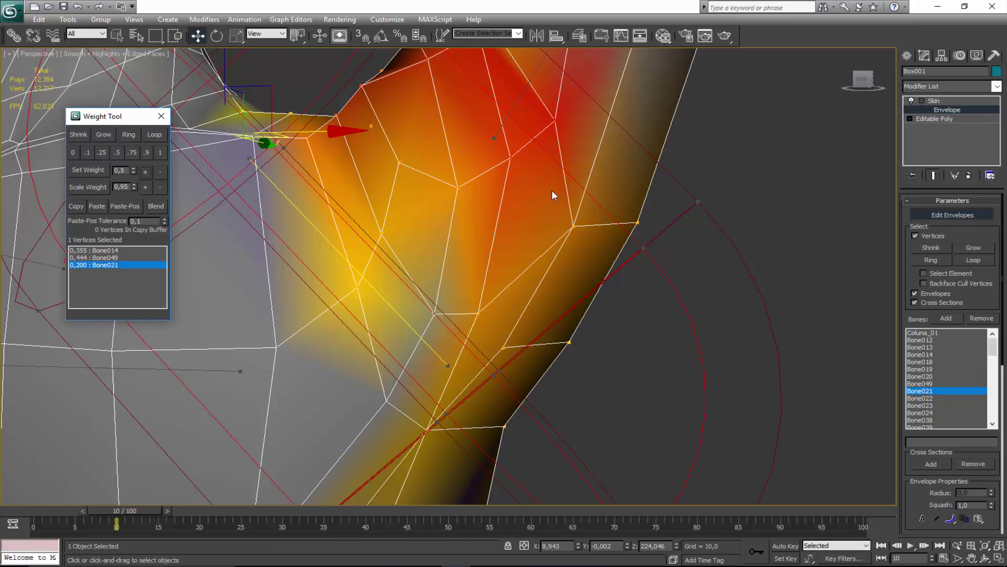
click(144, 172)
Raise the Bone021 weights of two vertices along the upper front of the shoulder to 0.950 and 0.857.
scroll(374, 230, down, 5)
scroll(374, 230, down, 3)
middle_drag(384, 254, 383, 280)
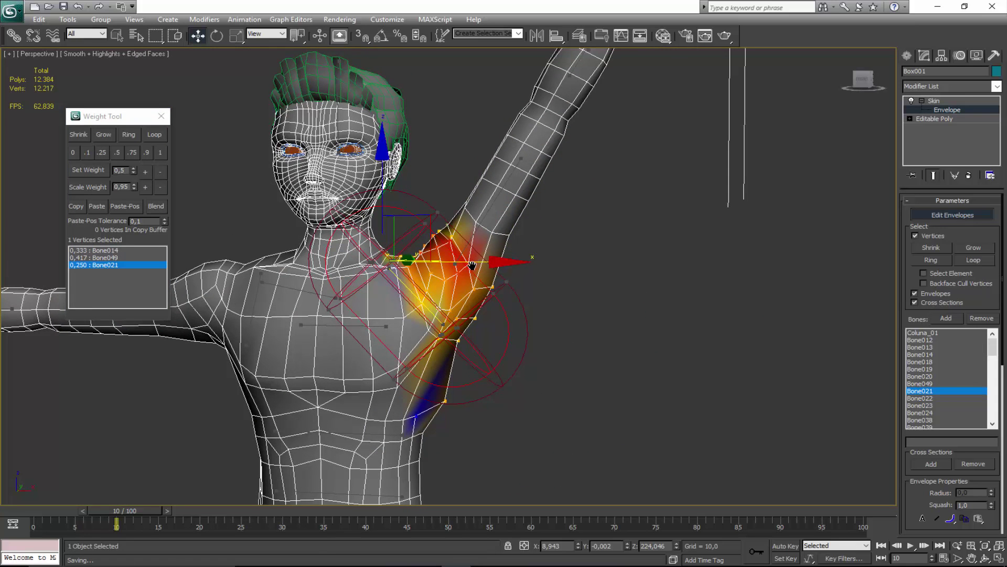
middle_drag(461, 265, 464, 278)
scroll(464, 278, up, 2)
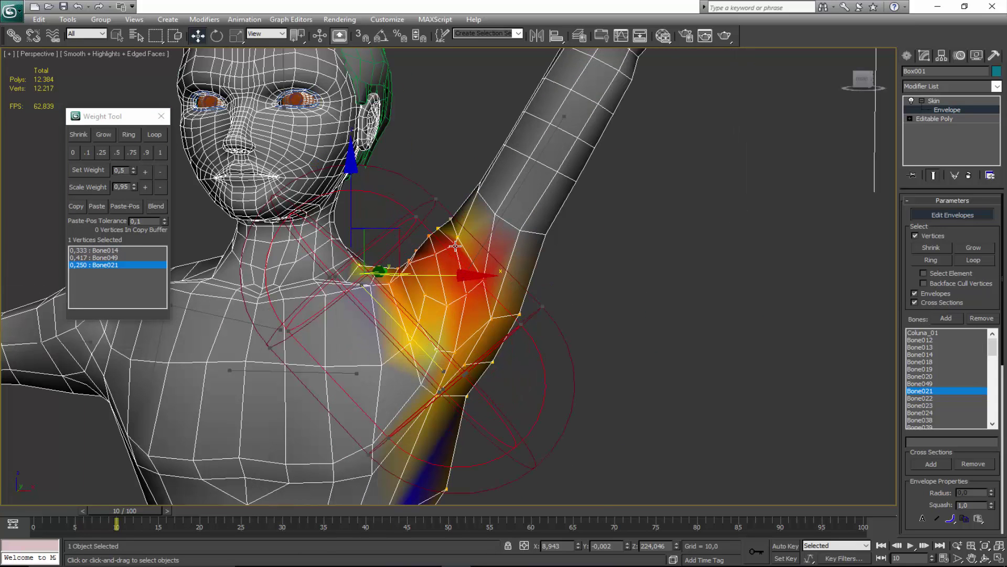
click(387, 270)
click(145, 172)
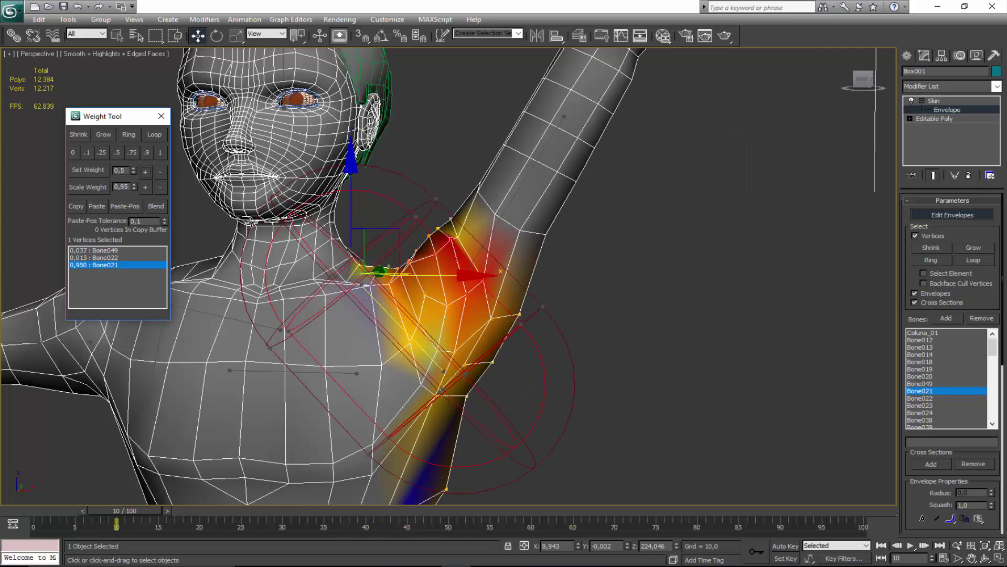
click(434, 253)
click(146, 171)
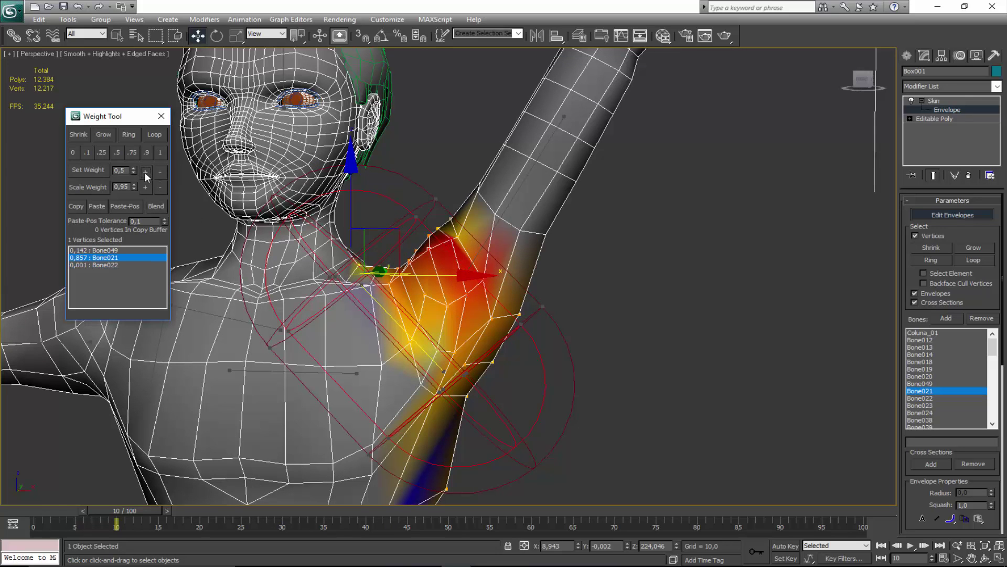
Set Bone021 weights to 0.400 on the yellow vertex where shoulder meets upper arm and 0.900 on the red vertex below it.
click(458, 239)
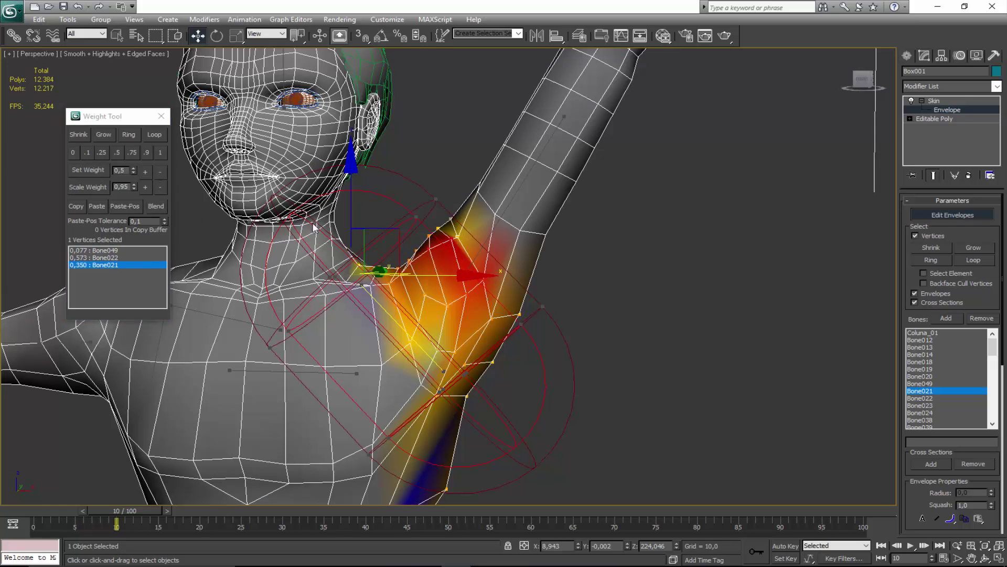
click(149, 173)
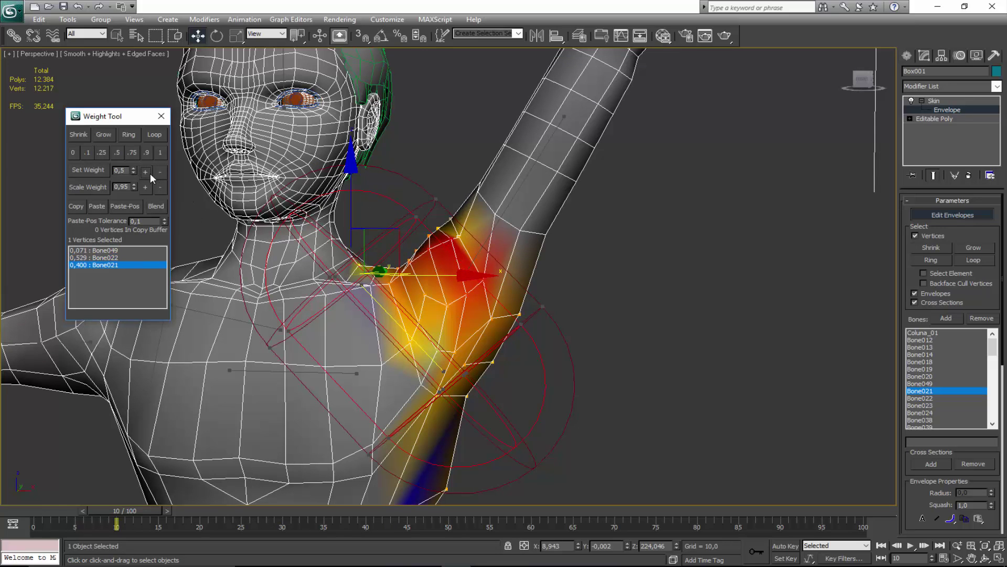
click(481, 285)
click(483, 282)
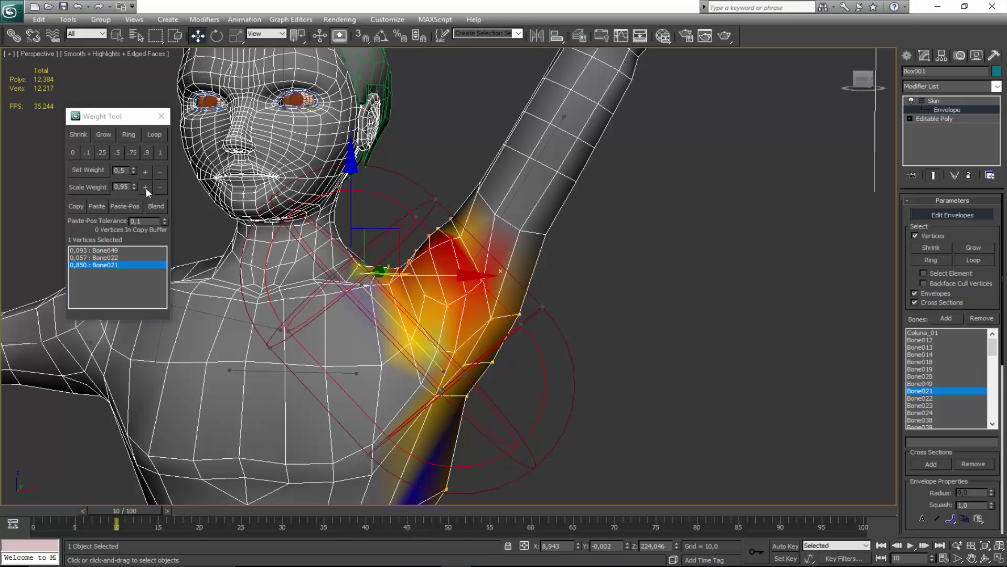
click(146, 172)
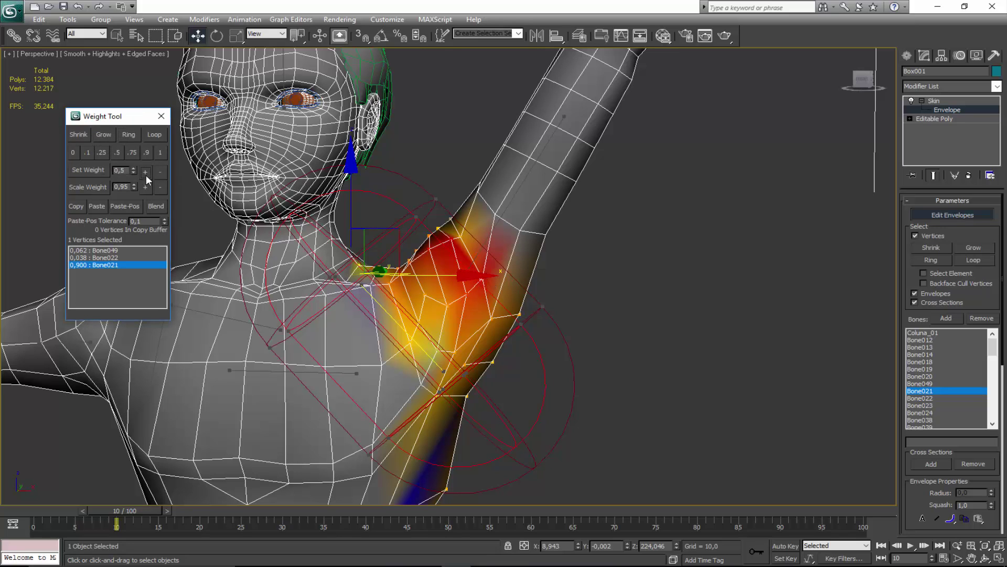
Raise the Bone021 weights of the two neighbouring mid-front shoulder vertices to 0.800 for the outer one and 0.688 for the inner one.
click(459, 304)
click(146, 172)
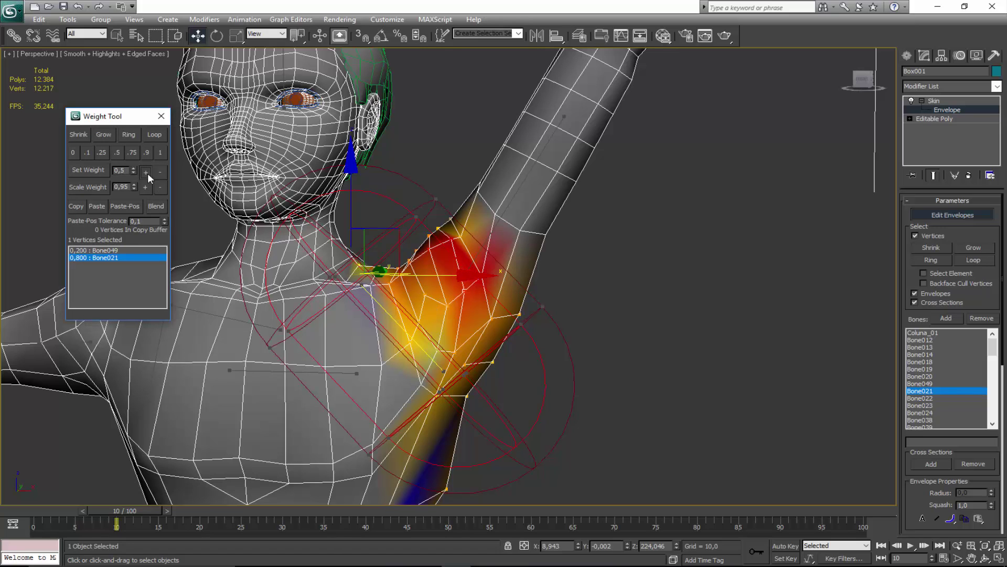
click(449, 306)
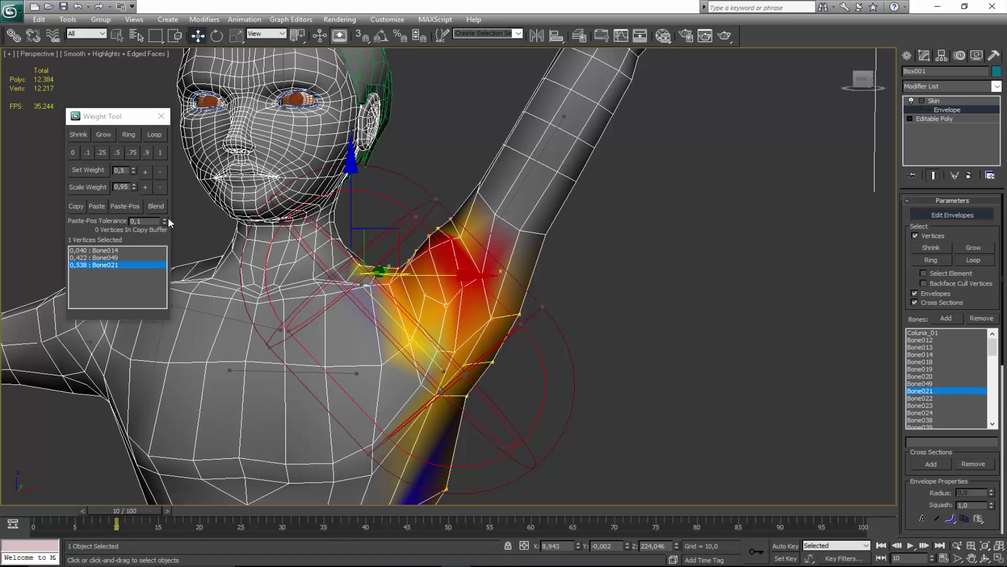
click(146, 172)
click(145, 171)
click(145, 172)
On the back of the shoulder, select the dark outer vertex near the armpit and raise its Bone021 weight to 0.650.
scroll(528, 300, down, 2)
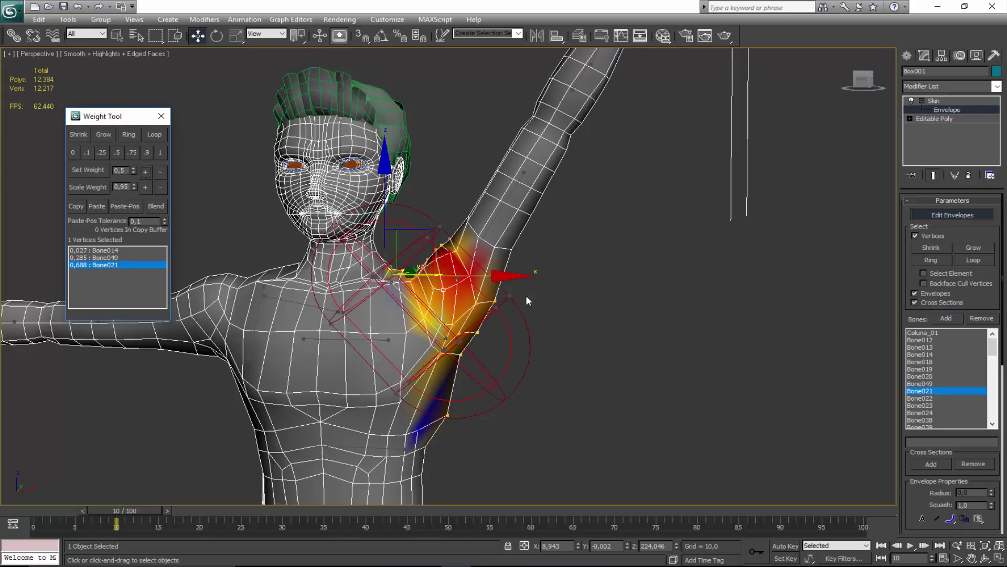
alt+middle_drag(448, 326, 219, 303)
scroll(426, 301, up, 8)
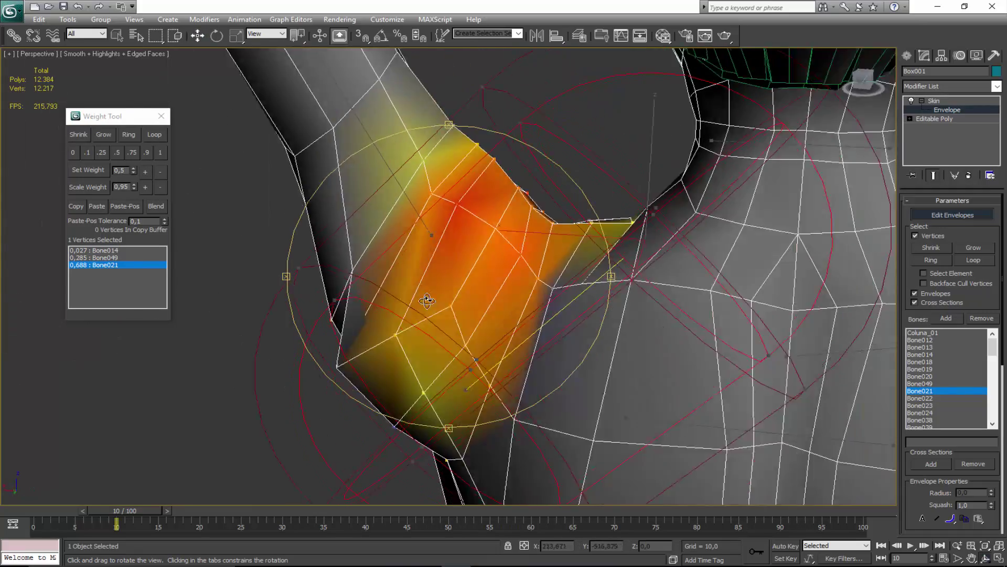
drag(427, 300, 407, 317)
key(w)
click(329, 378)
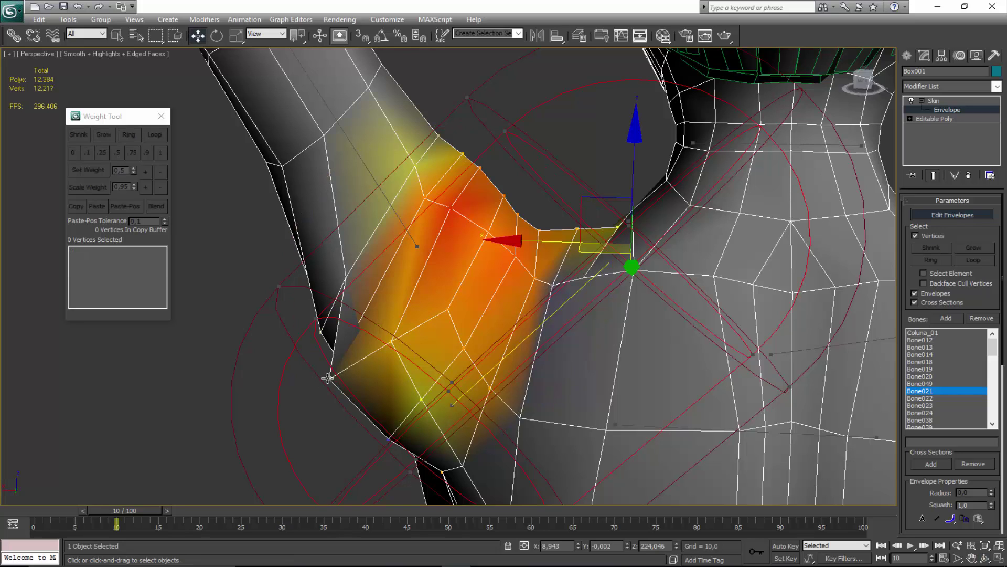
click(148, 175)
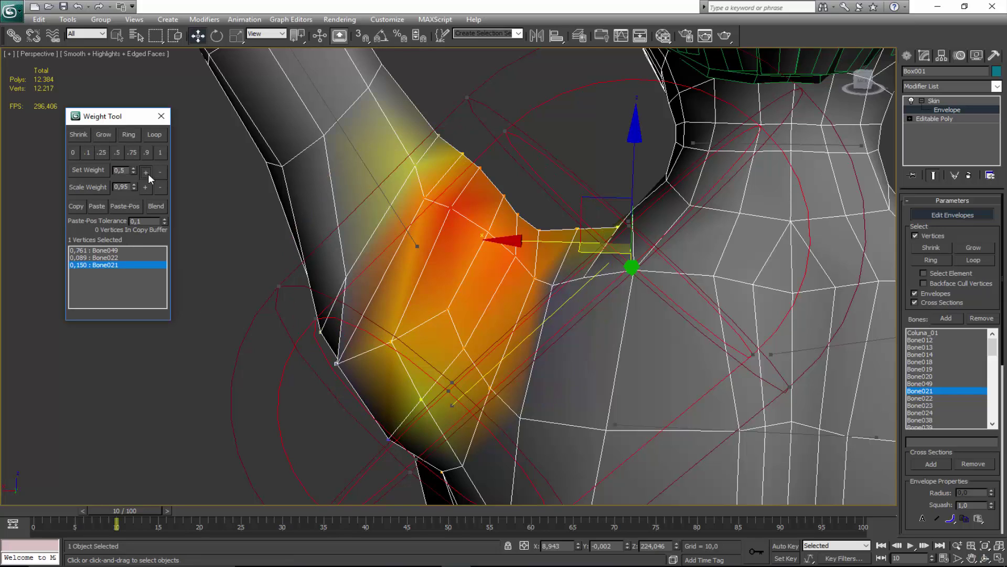
click(146, 172)
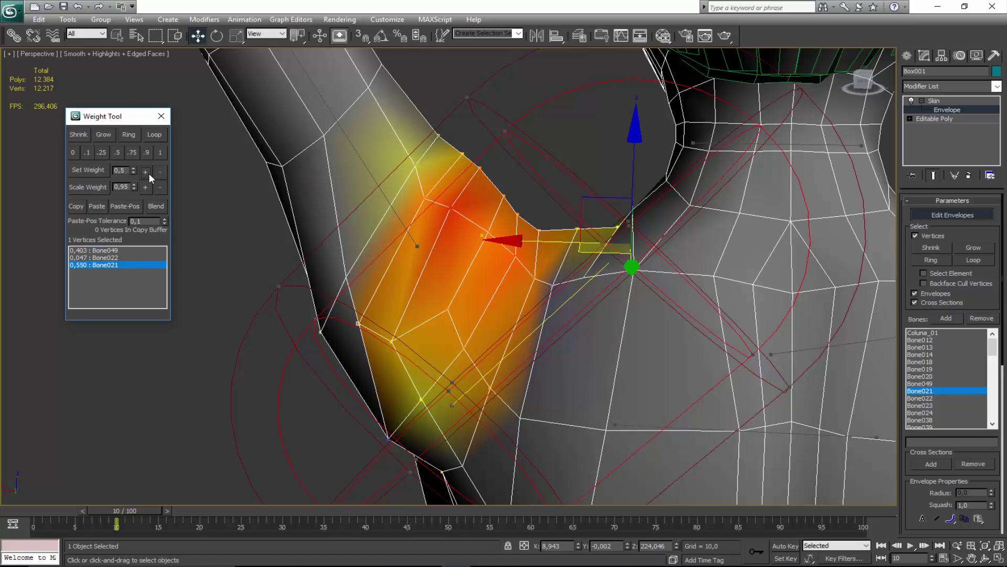
click(145, 172)
click(147, 172)
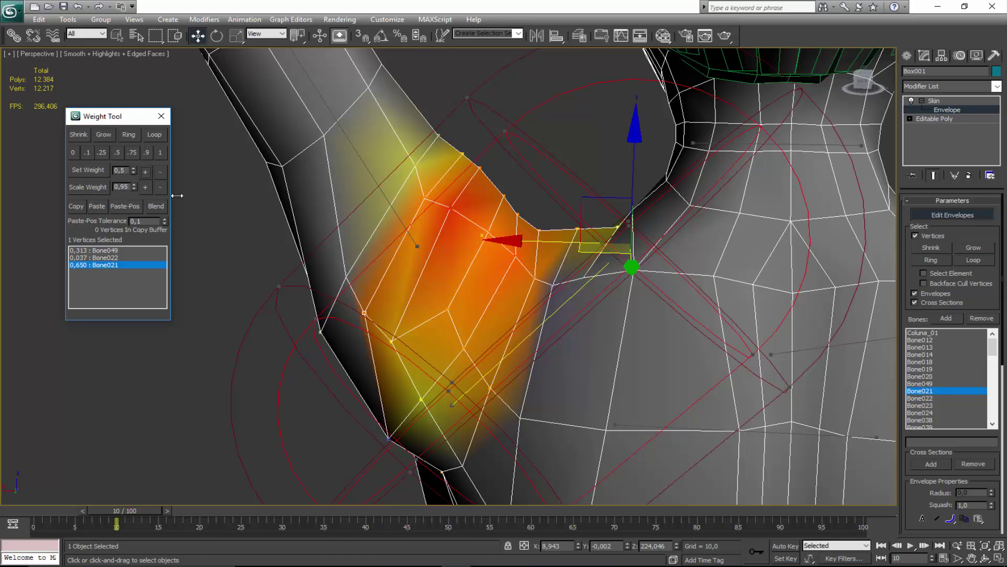
Select the next vertex toward the upper arm on the back's outer edge and raise its Bone021 weight to 0.300.
click(345, 277)
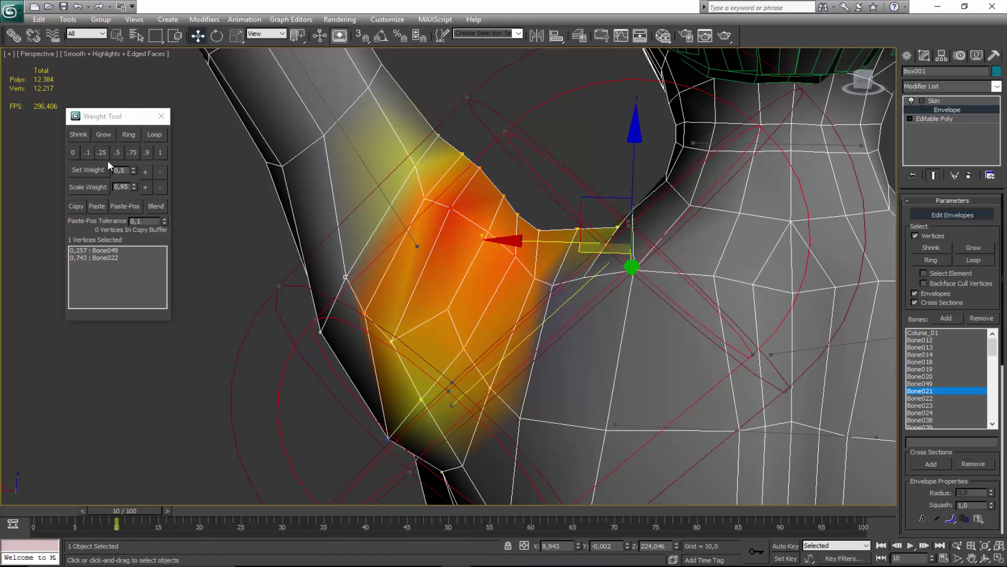
click(147, 172)
click(147, 172)
click(147, 172)
click(146, 172)
click(147, 172)
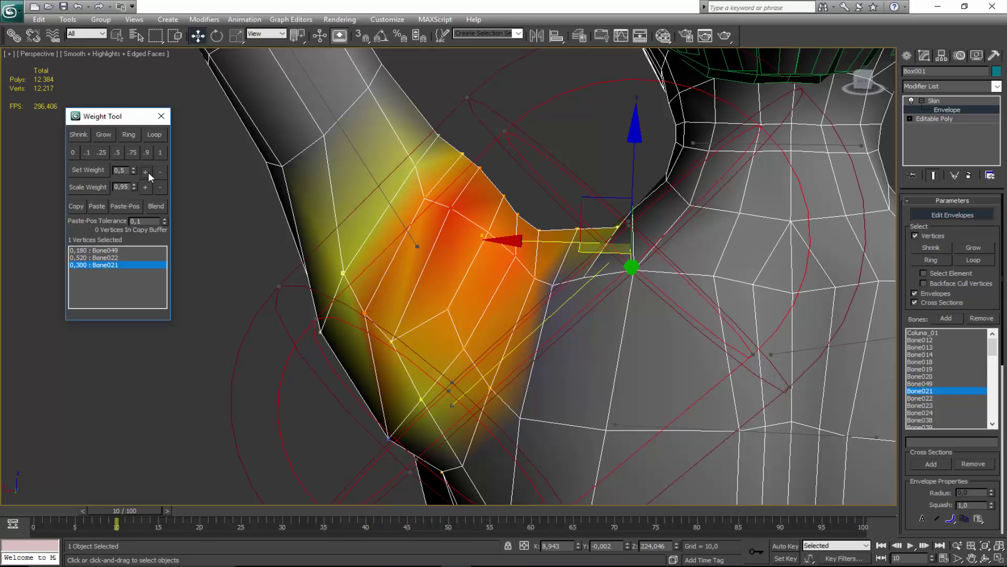
Select the yellow vertex in the lower middle of the back shoulder and raise its Bone021 weight to 0.600.
click(393, 342)
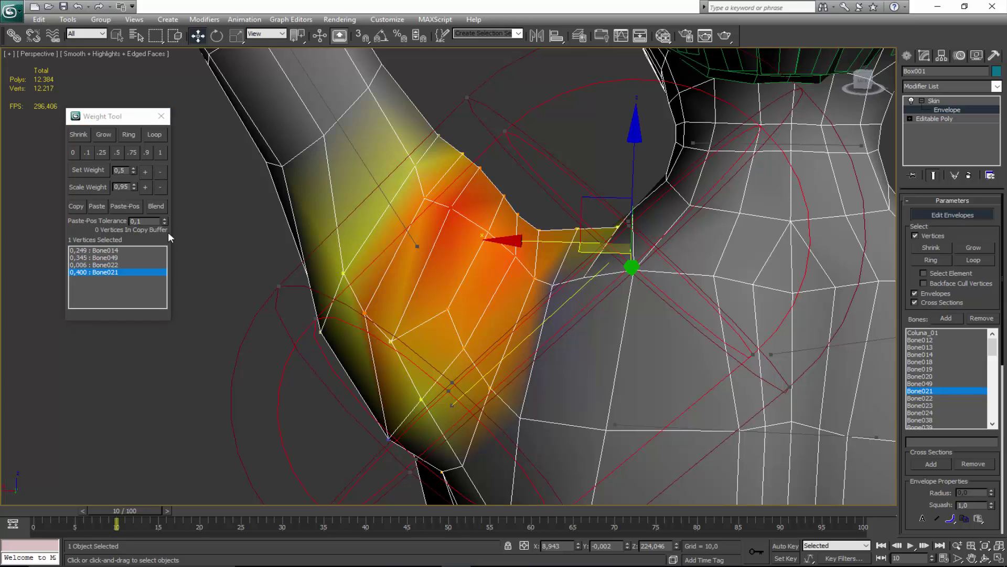
click(146, 173)
click(147, 173)
click(147, 173)
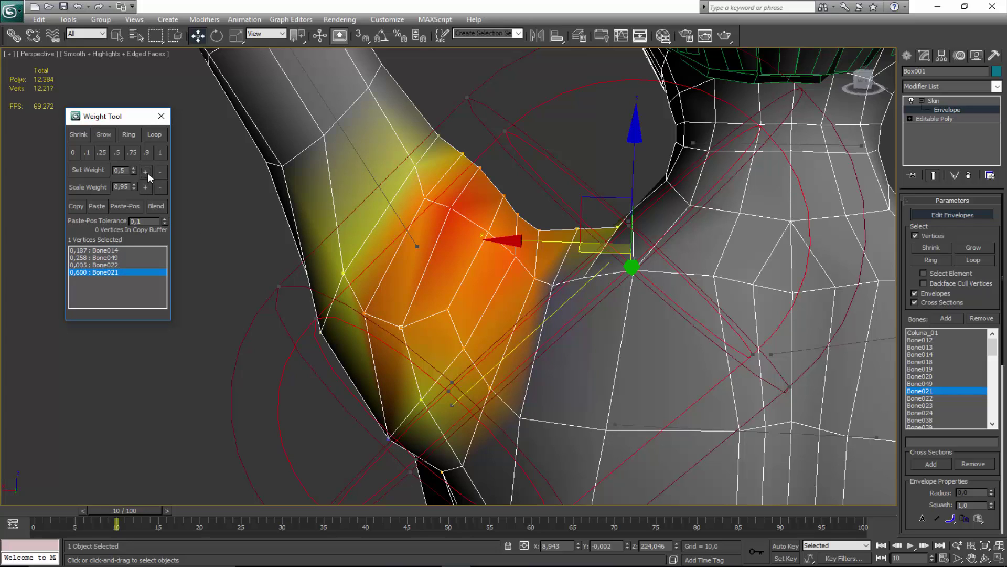
click(147, 173)
Select the upper back shoulder vertex beside the upper arm and raise its Bone021 weight to 0.750.
click(423, 198)
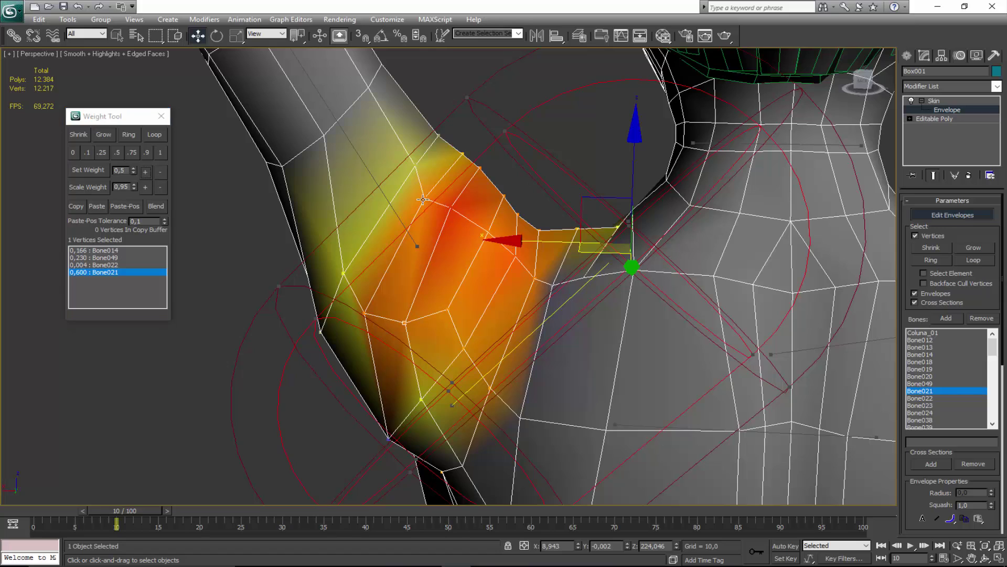
click(145, 175)
click(145, 174)
click(144, 175)
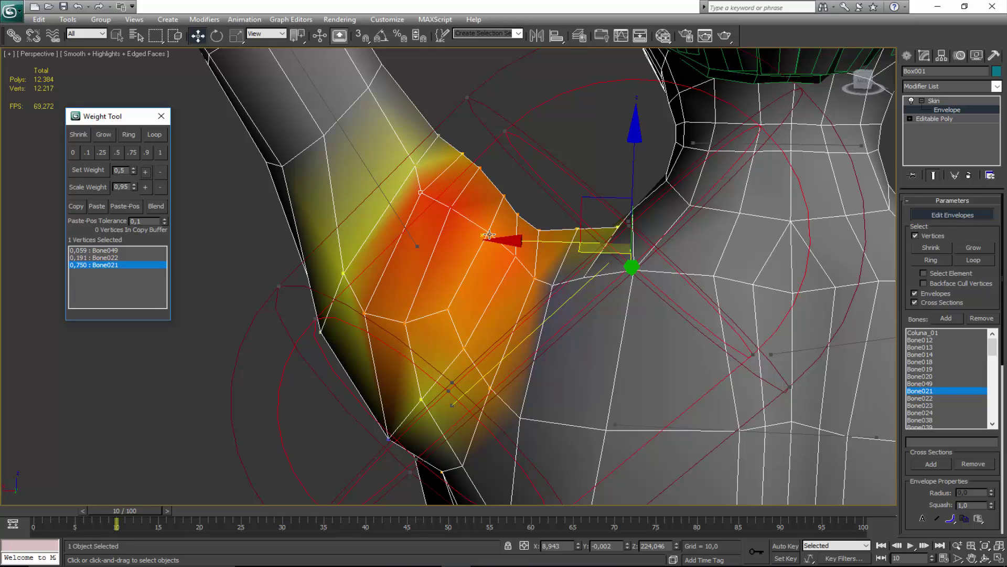
Raise the Bone021 weights of two vertices on the shoulder's top edge to 0.713 near the neck and 0.672 farther outward.
click(538, 231)
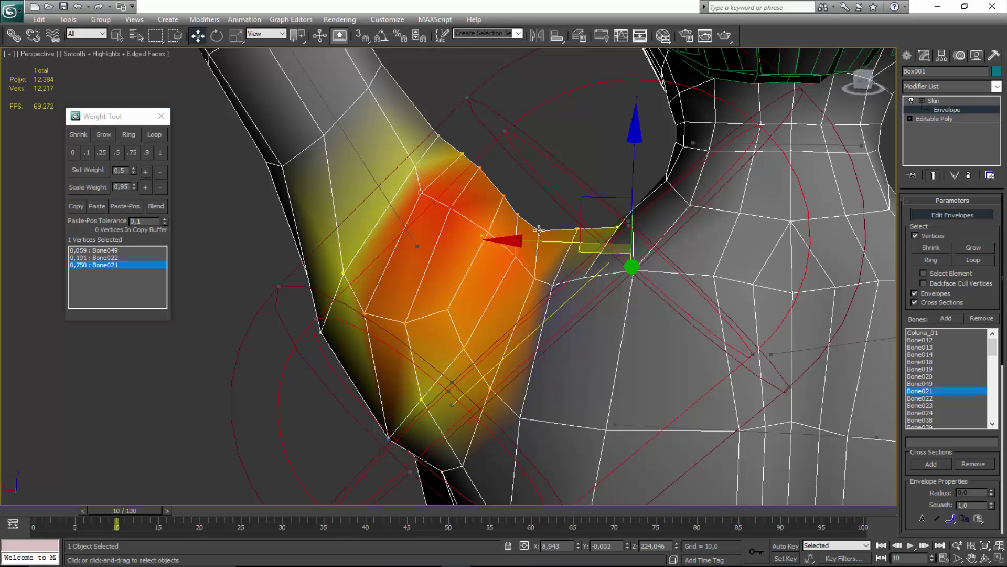
click(146, 172)
click(146, 172)
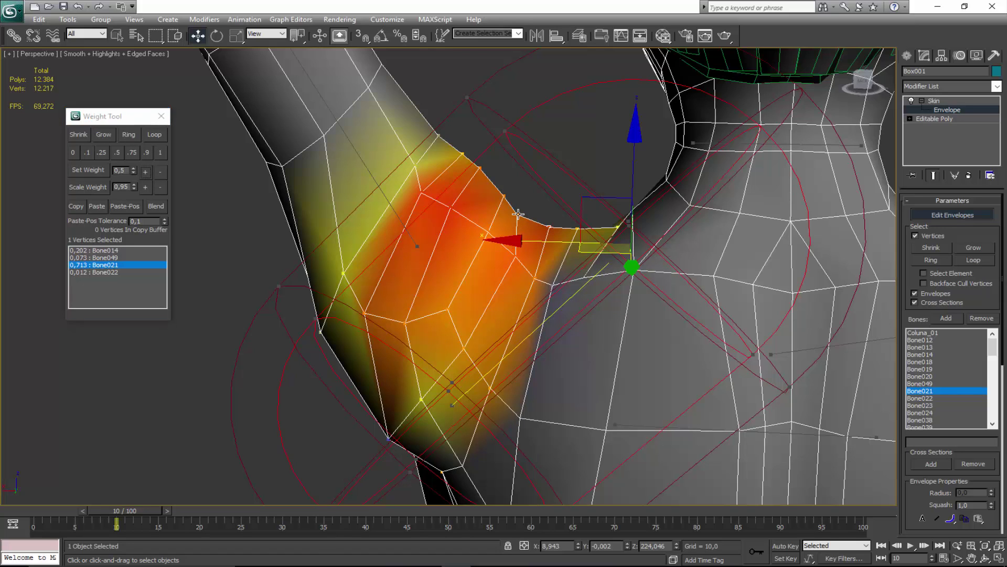
click(146, 172)
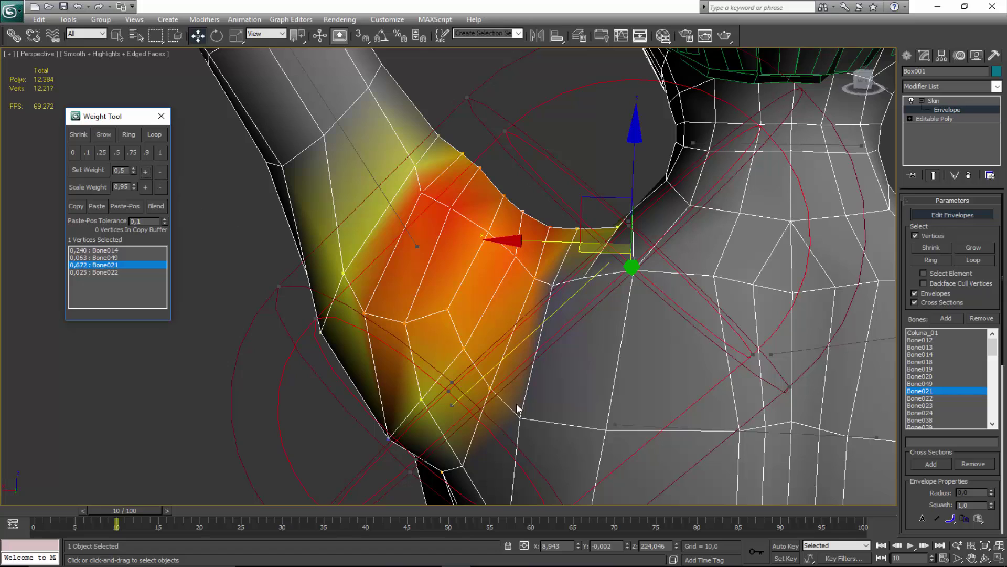
Select the lower back shoulder vertex on the shoulder-blade side and raise its Bone021 weight to 0.601.
click(490, 389)
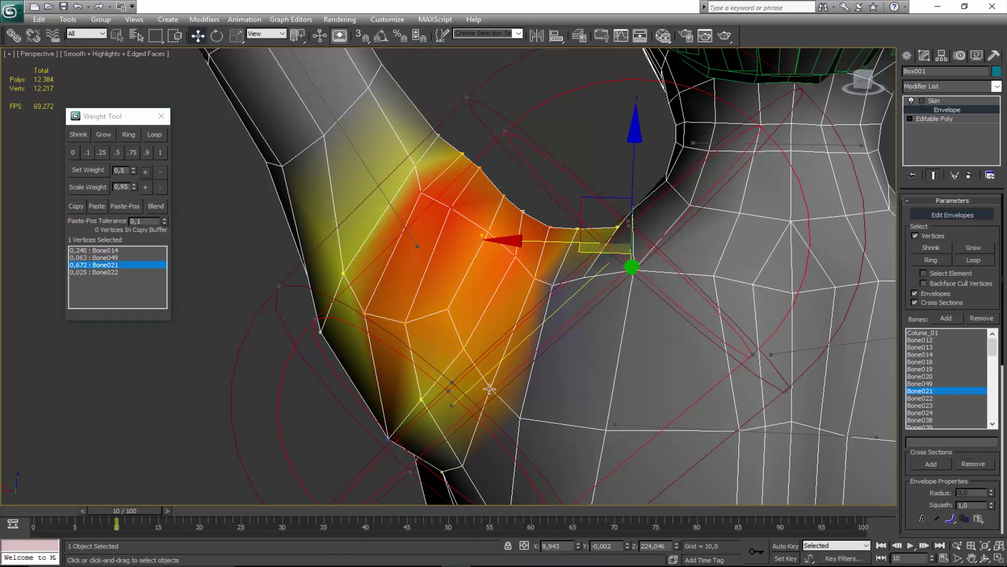
click(145, 172)
click(145, 172)
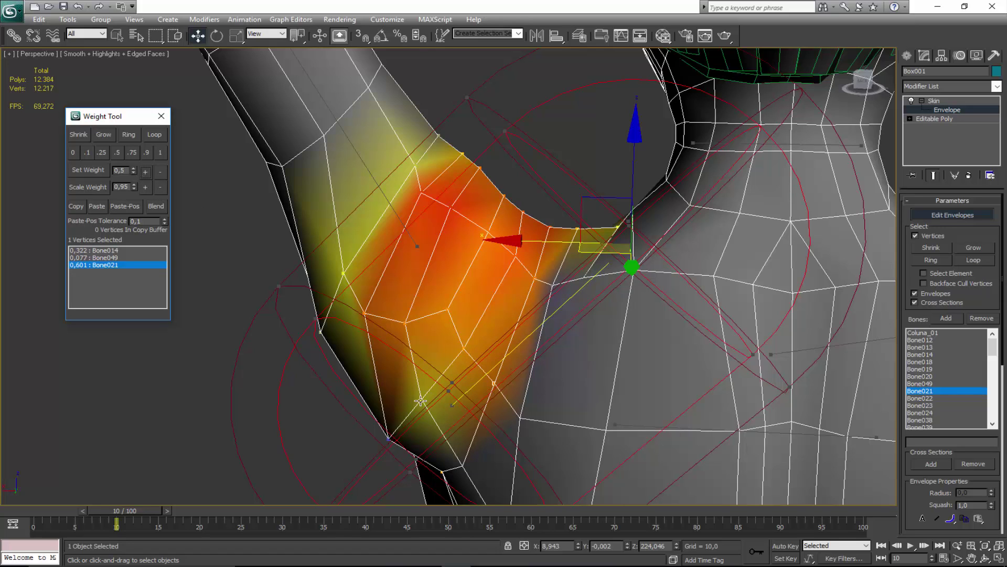
Select the blue vertex at the back armpit and raise its Bone021 weight to 0.446.
click(390, 439)
middle_drag(442, 401, 459, 287)
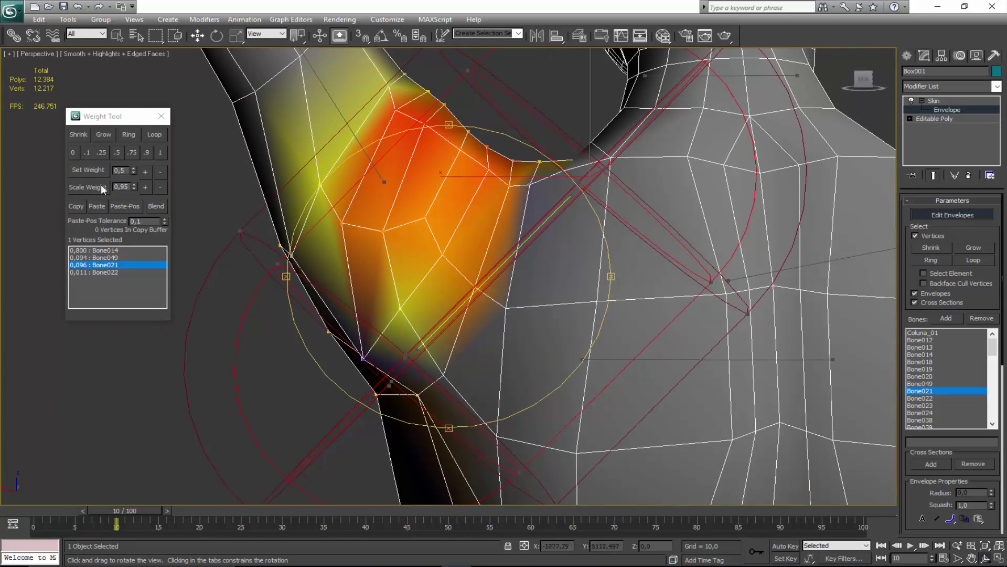
click(146, 172)
click(146, 172)
click(145, 172)
click(146, 172)
click(146, 172)
click(146, 172)
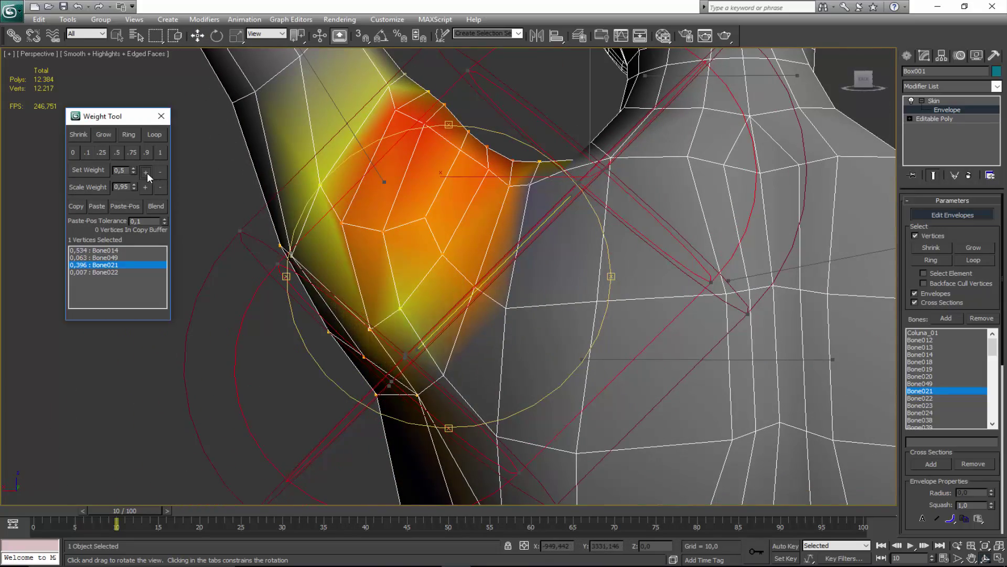
click(146, 172)
Select three vertices running down the back of the shoulder toward the armpit and raise their Bone021 weights, the lowest to 0.100.
scroll(445, 256, down, 5)
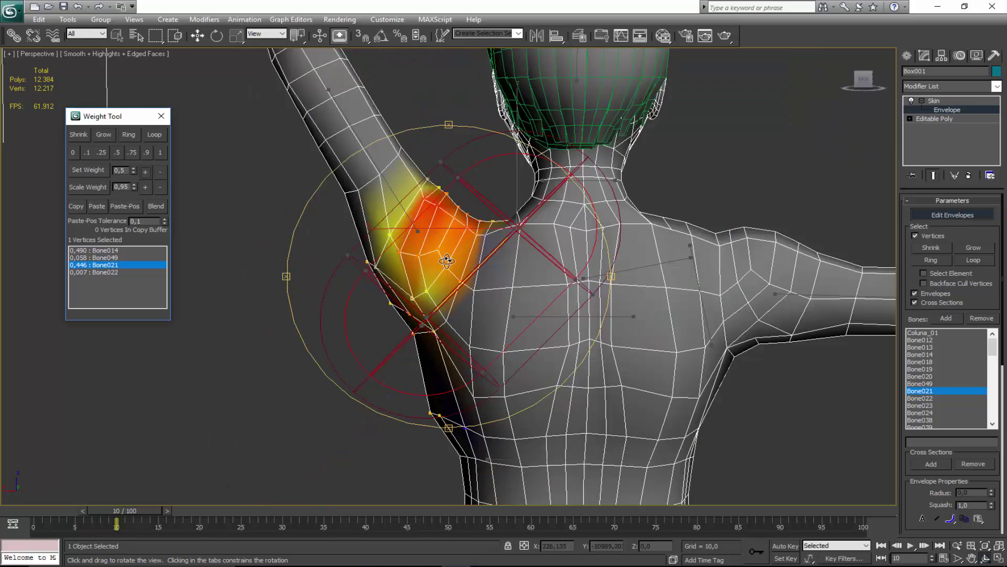
drag(445, 259, 552, 277)
alt+middle_drag(553, 277, 429, 278)
scroll(454, 328, up, 6)
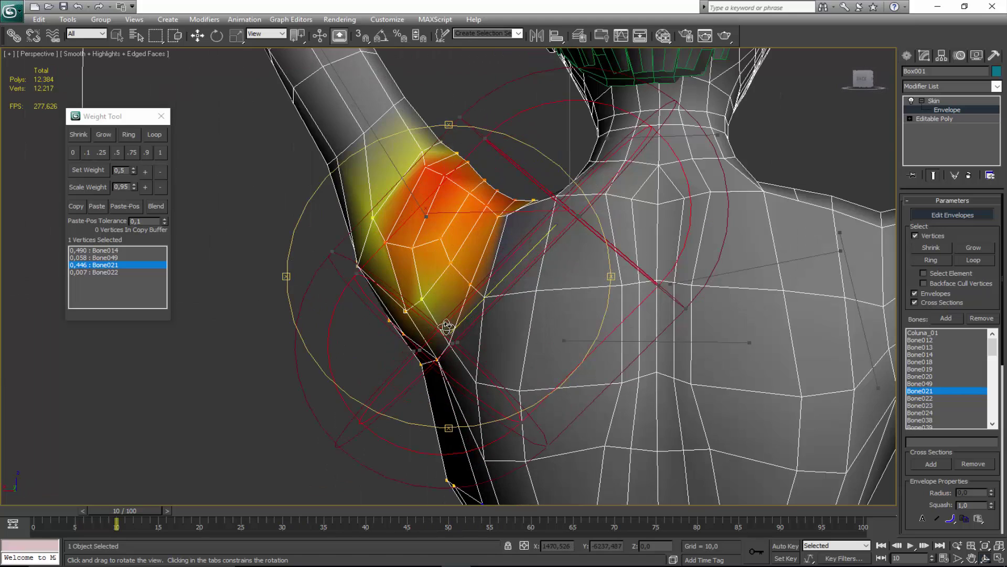
right_click(431, 310)
click(412, 248)
click(412, 248)
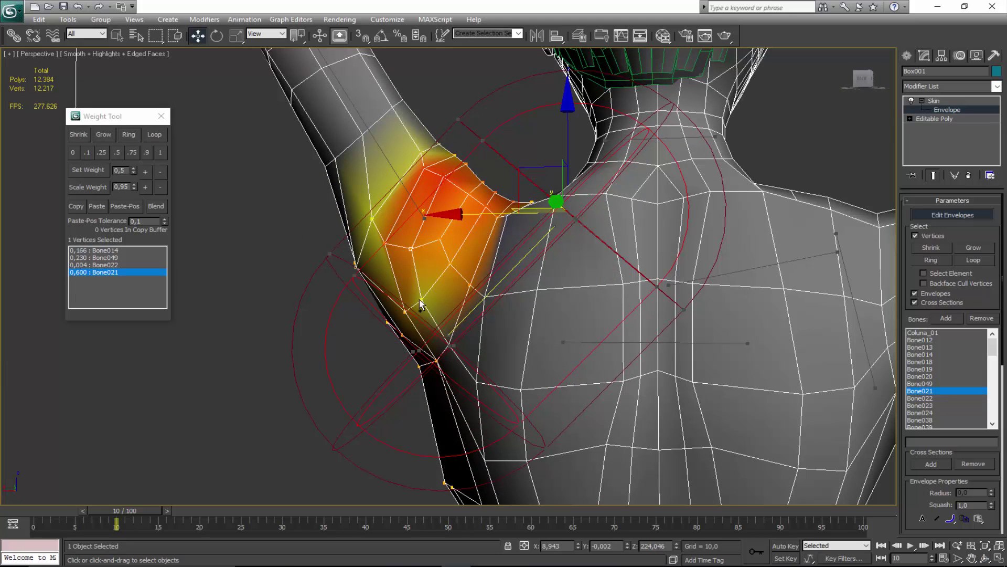
ctrl+click(449, 346)
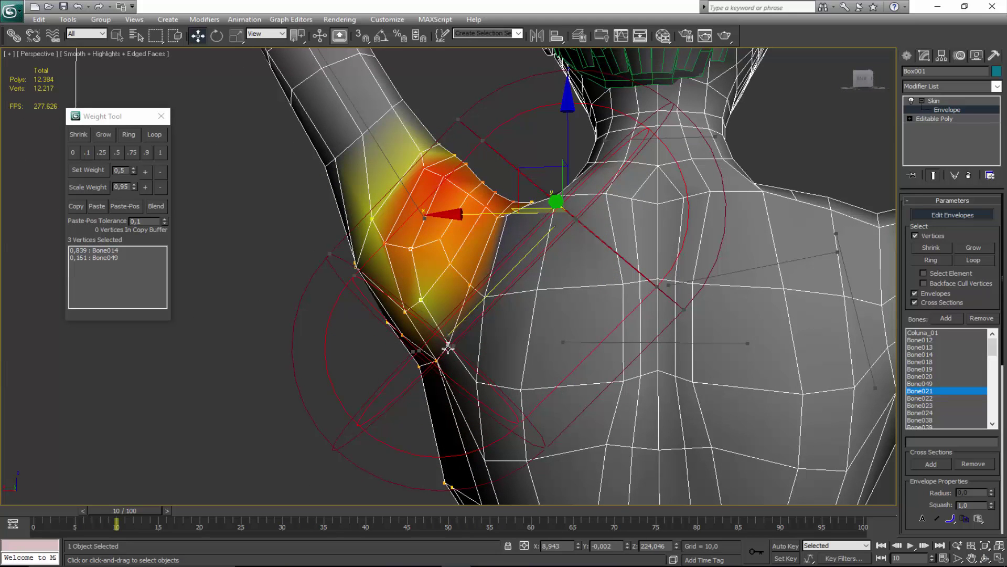
click(145, 172)
click(150, 171)
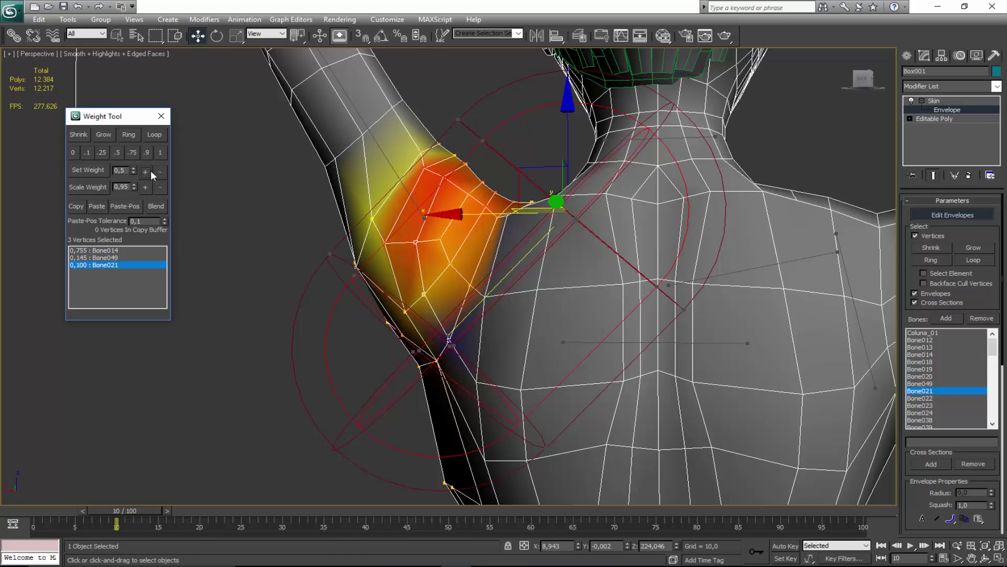
Raise the Bone021 weights of two shoulder-blade-side vertices to 0.567 for the inner one and 0.651 for the one nearer the spine.
click(452, 263)
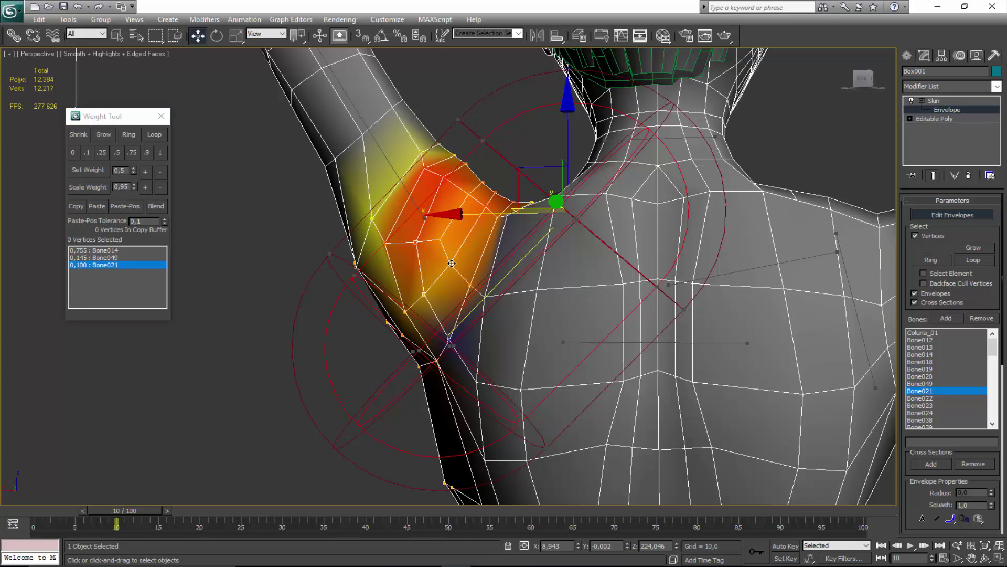
click(145, 171)
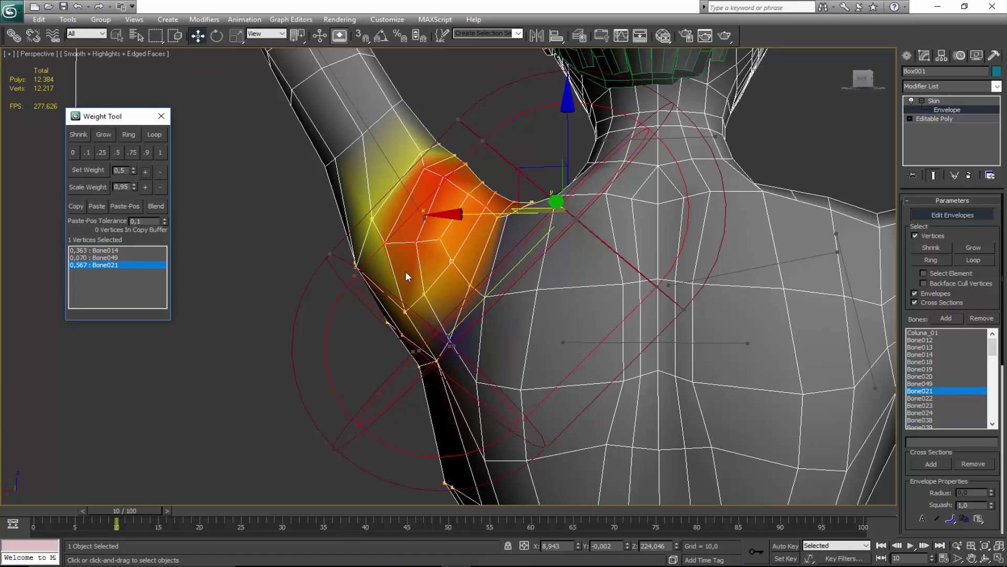
click(470, 286)
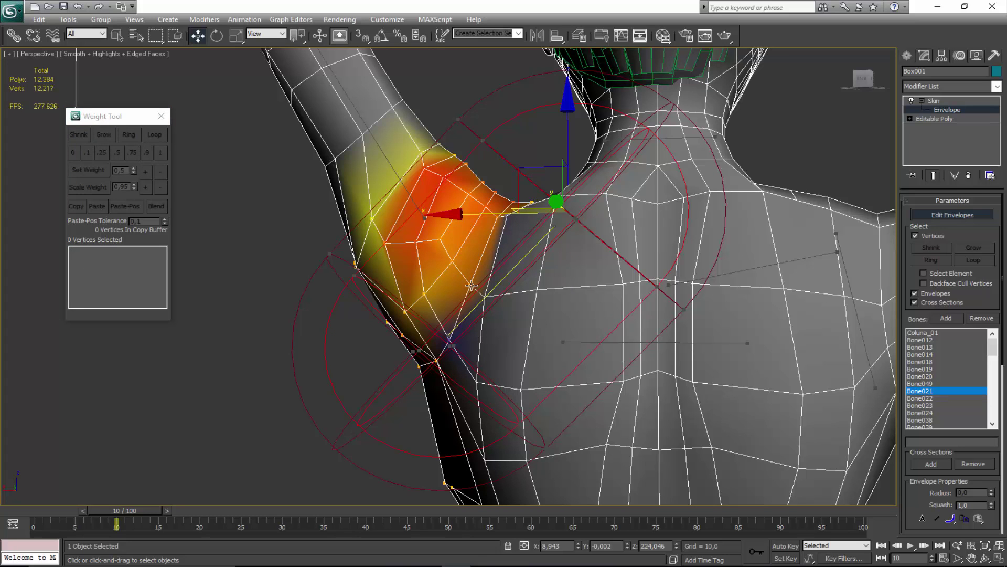
click(471, 285)
click(149, 169)
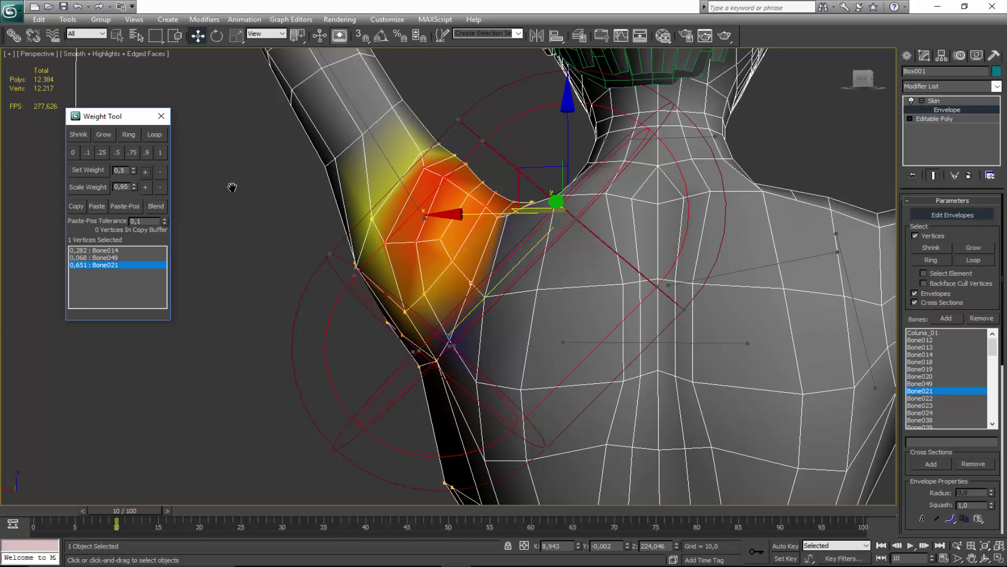
Raise the Bone021 weights on the back shoulder's arm side to 0.800 for the upper vertex and 0.700 for the one below.
middle_drag(232, 188, 233, 208)
alt+middle_drag(449, 243, 476, 286)
scroll(470, 239, down, 3)
scroll(443, 309, up, 3)
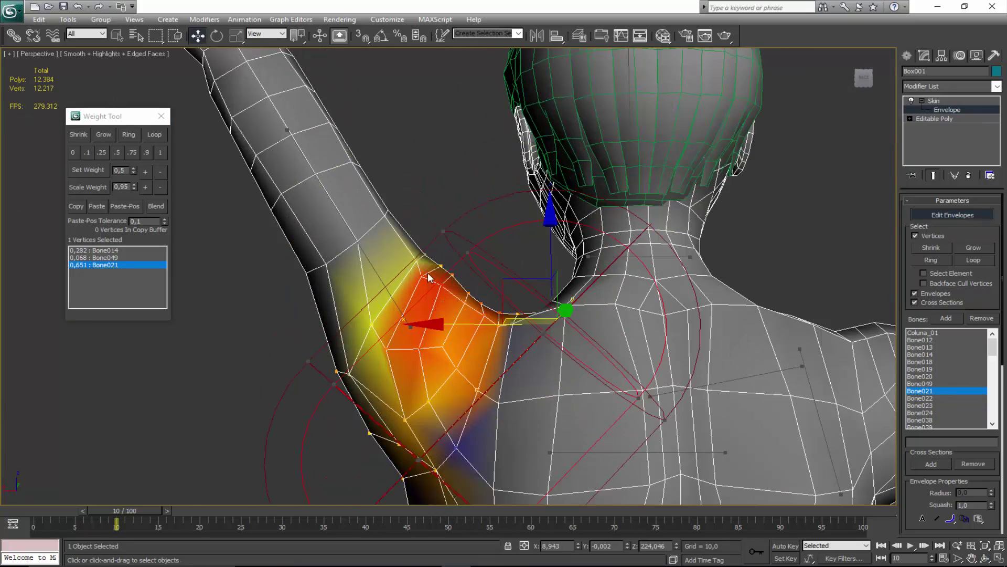
click(145, 171)
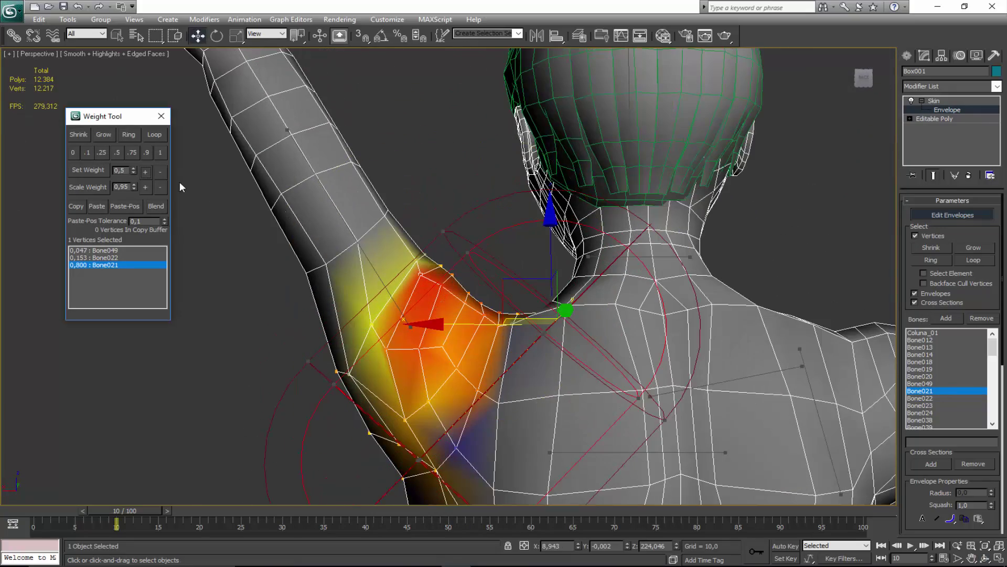
click(386, 347)
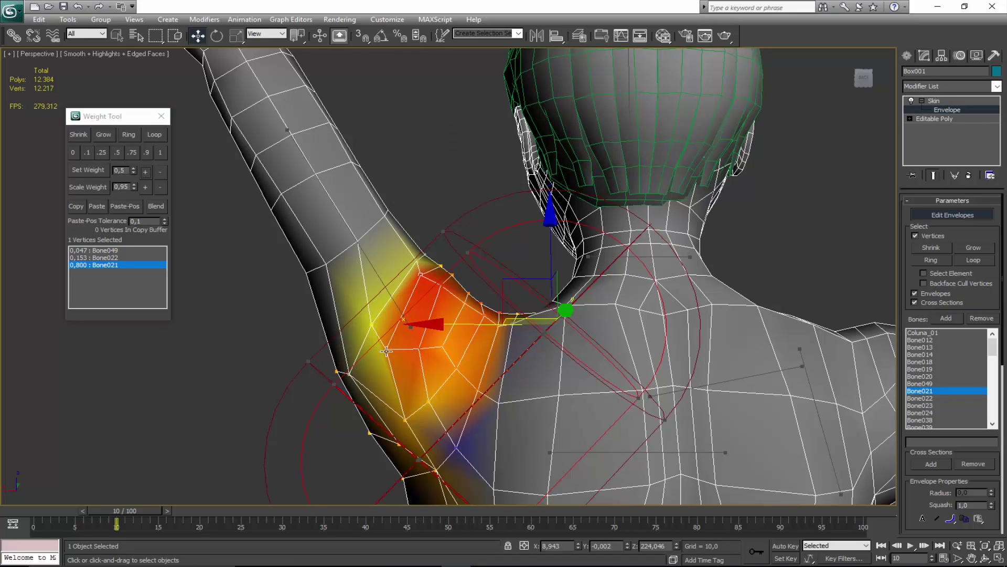
click(145, 172)
Select the outer vertex on the back underside of the raised upper arm and raise its Bone021 weight to 0.358.
scroll(415, 256, down, 4)
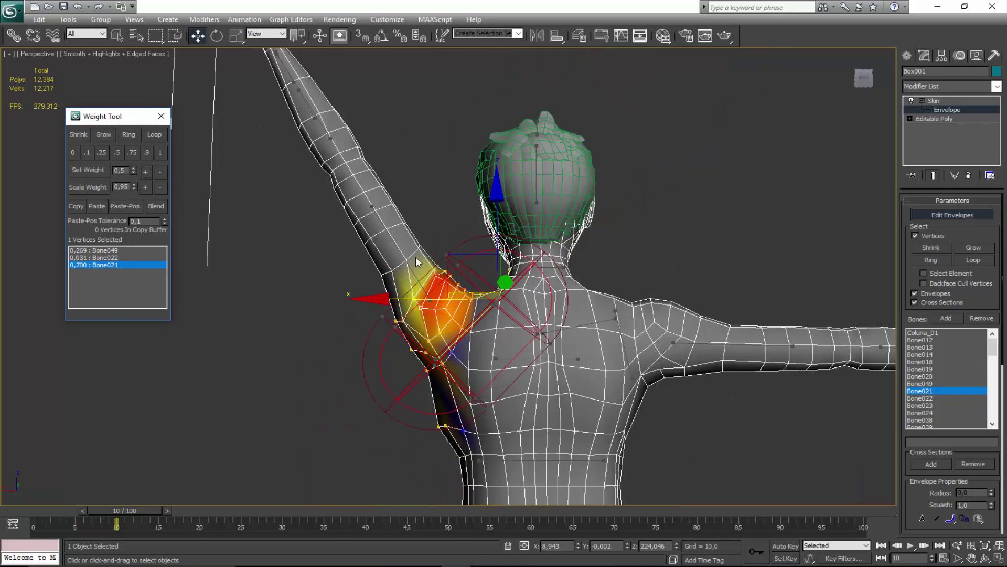
alt+middle_drag(403, 307, 428, 323)
scroll(427, 322, up, 6)
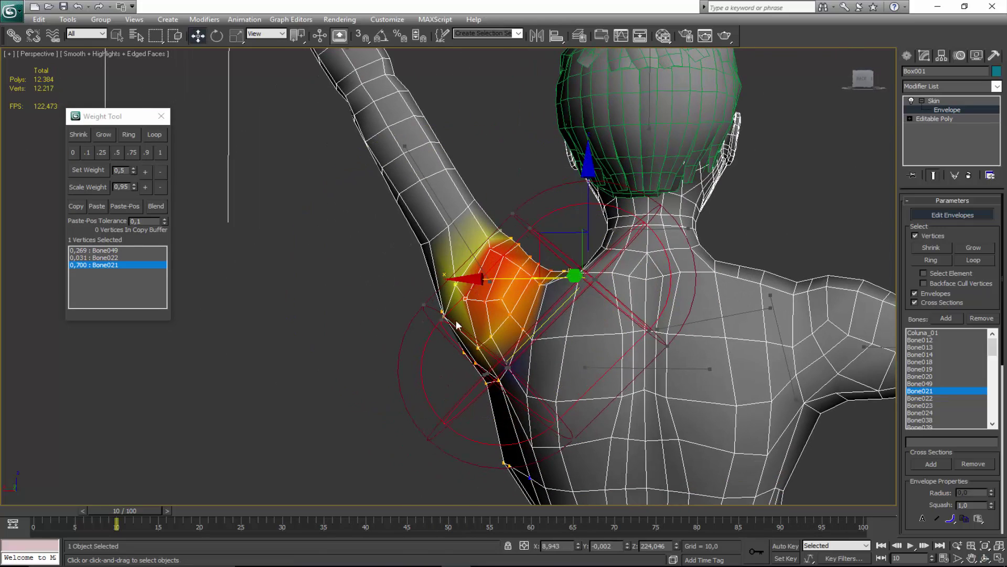
click(444, 316)
alt+middle_drag(527, 332, 444, 313)
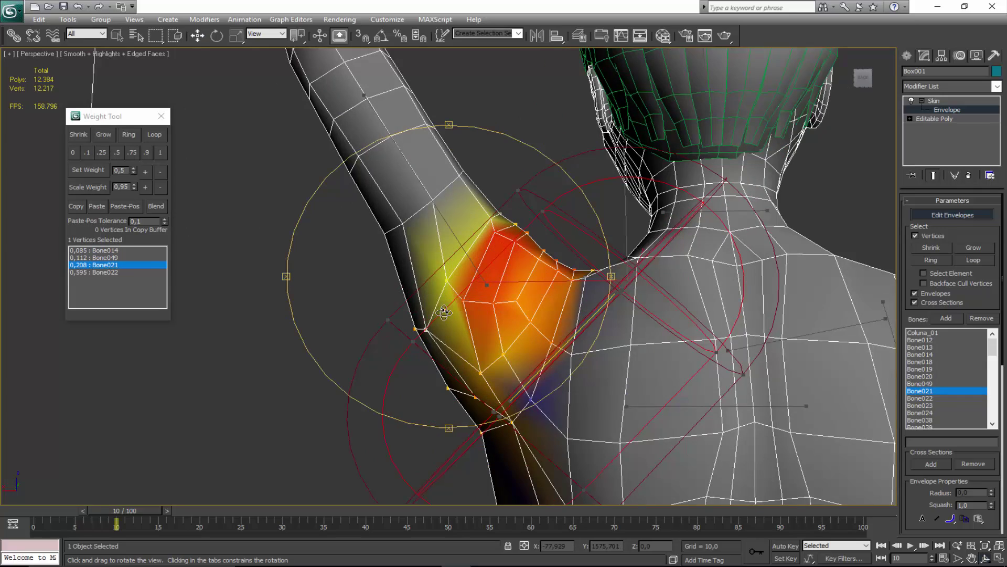
click(145, 171)
click(145, 171)
click(146, 171)
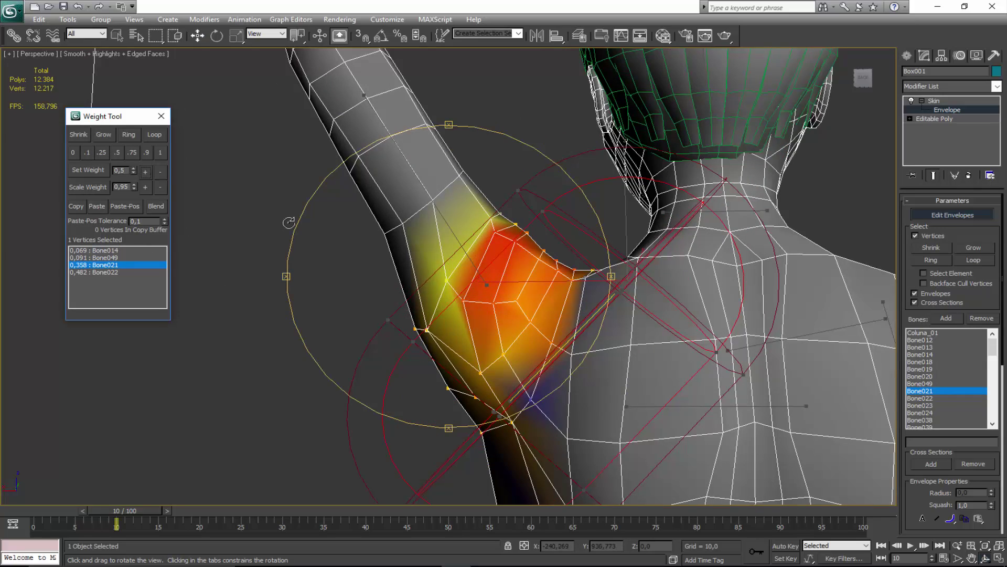
Select the underarm edge vertex near the front armpit and set its Bone022 weight to 0.336.
scroll(377, 253, down, 4)
drag(315, 301, 388, 320)
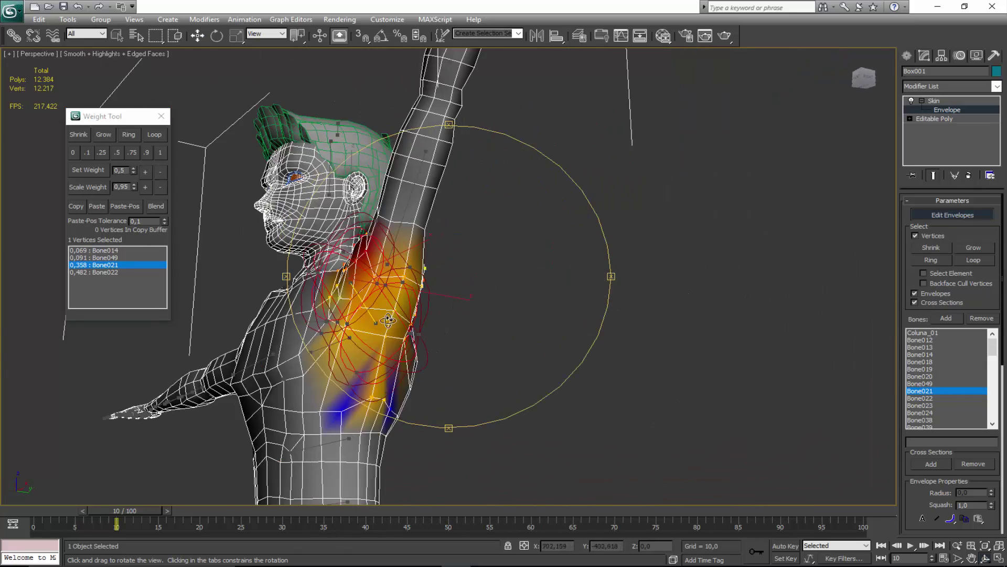
alt+middle_drag(388, 320, 190, 309)
click(452, 318)
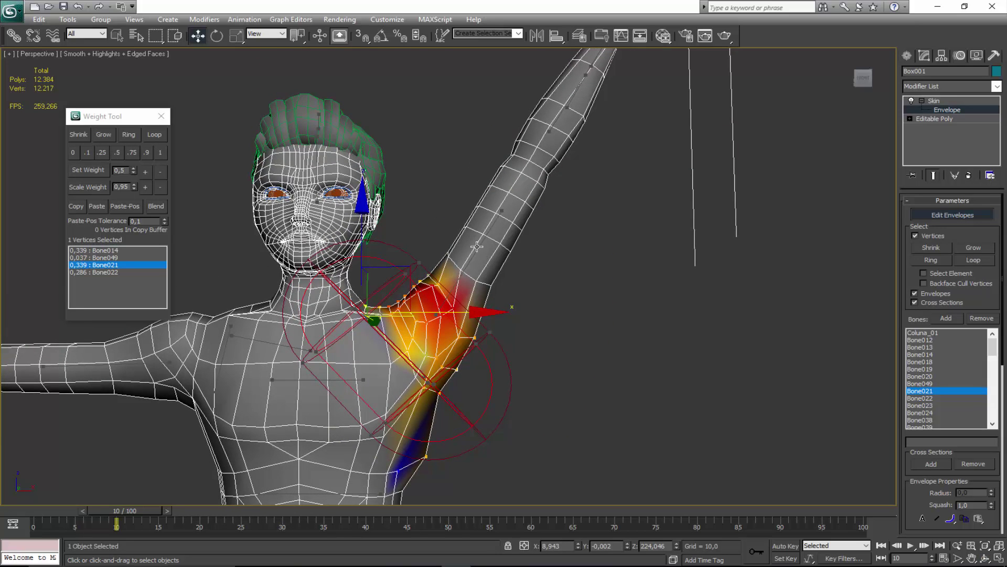
click(95, 273)
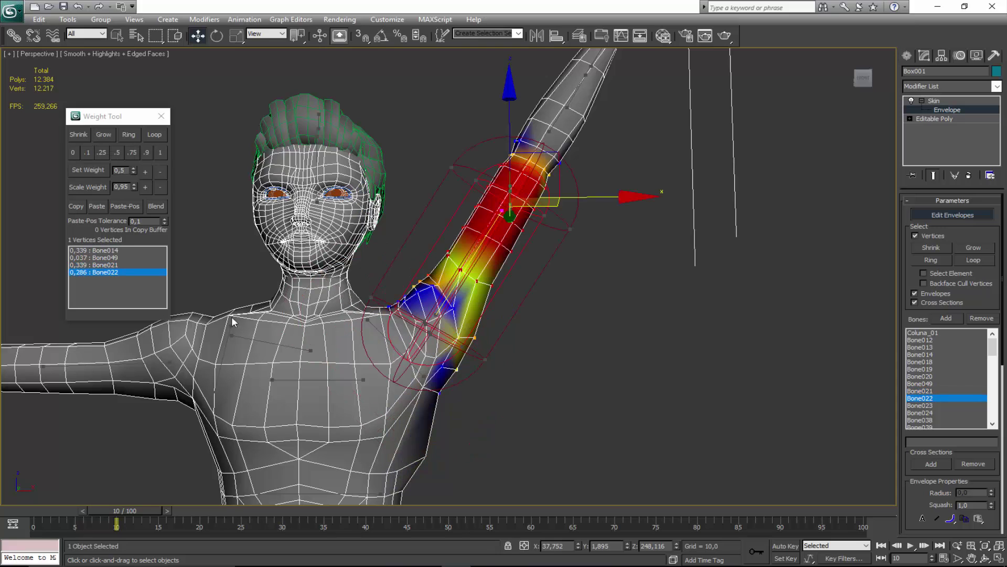
click(144, 172)
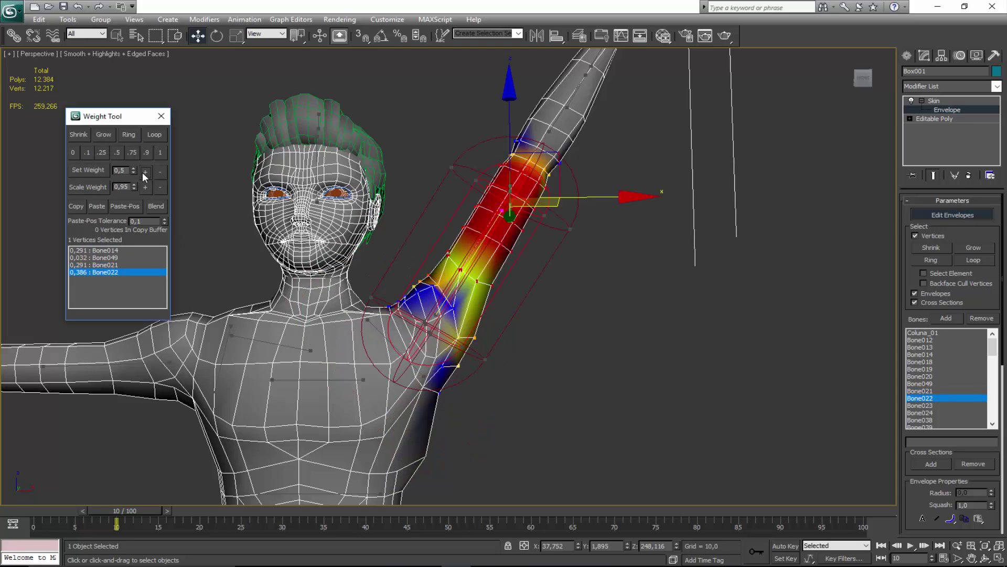
alt+middle_drag(241, 310, 290, 332)
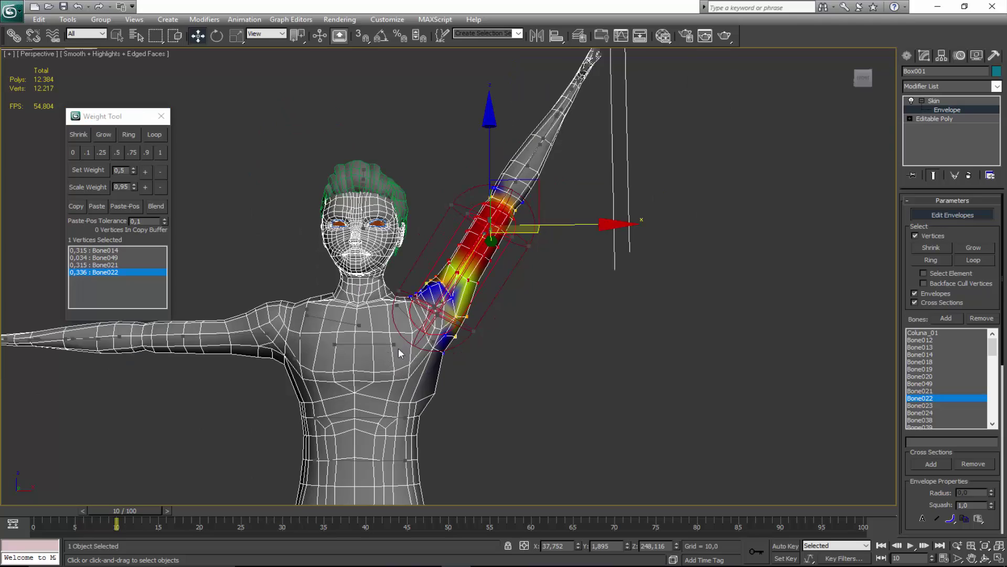
Select the back armpit vertex below the shoulder and raise its Bone022 weight to 0.057.
alt+middle_drag(424, 333, 379, 314)
click(374, 324)
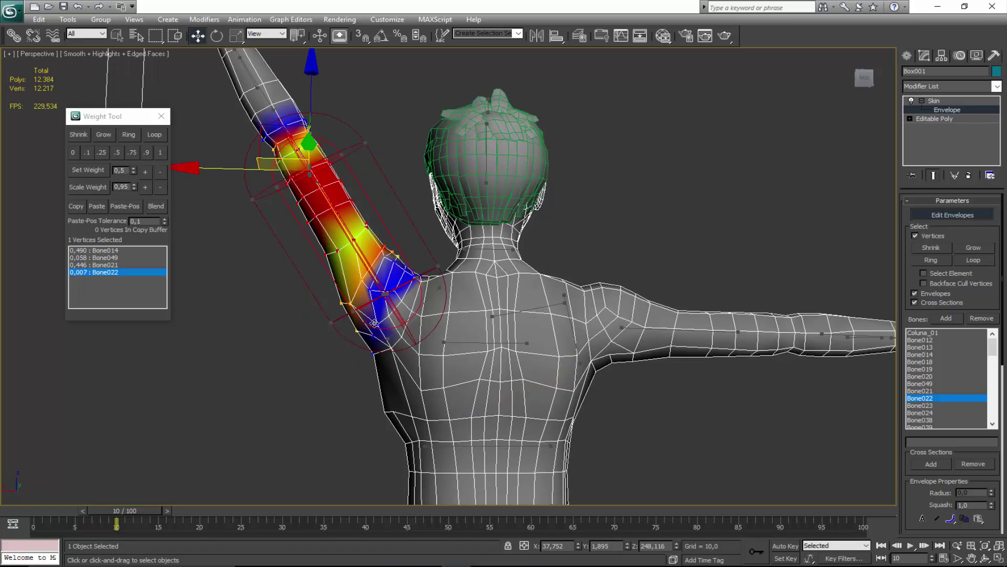
click(145, 172)
scroll(326, 257, down, 5)
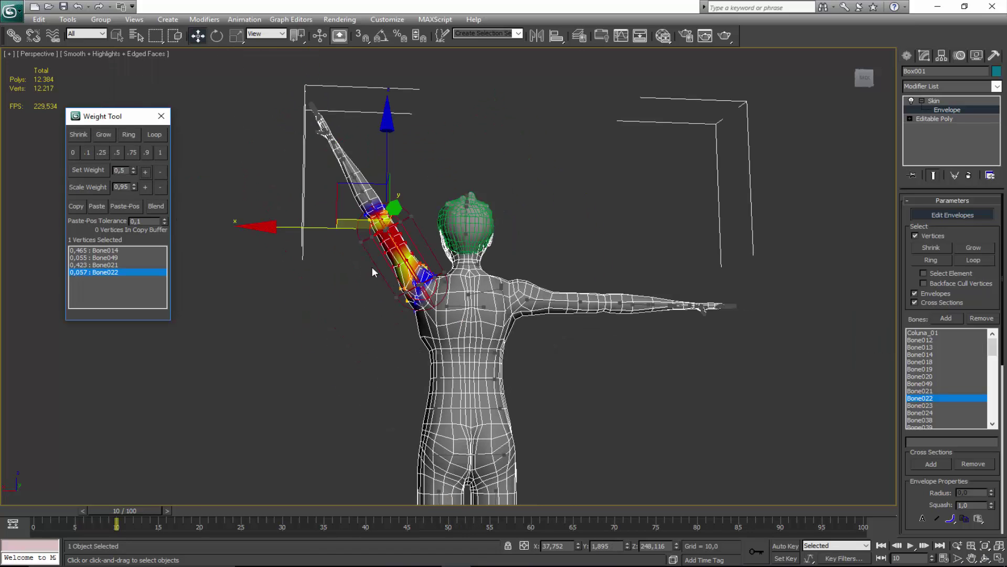
alt+middle_drag(372, 267, 221, 266)
scroll(379, 285, up, 6)
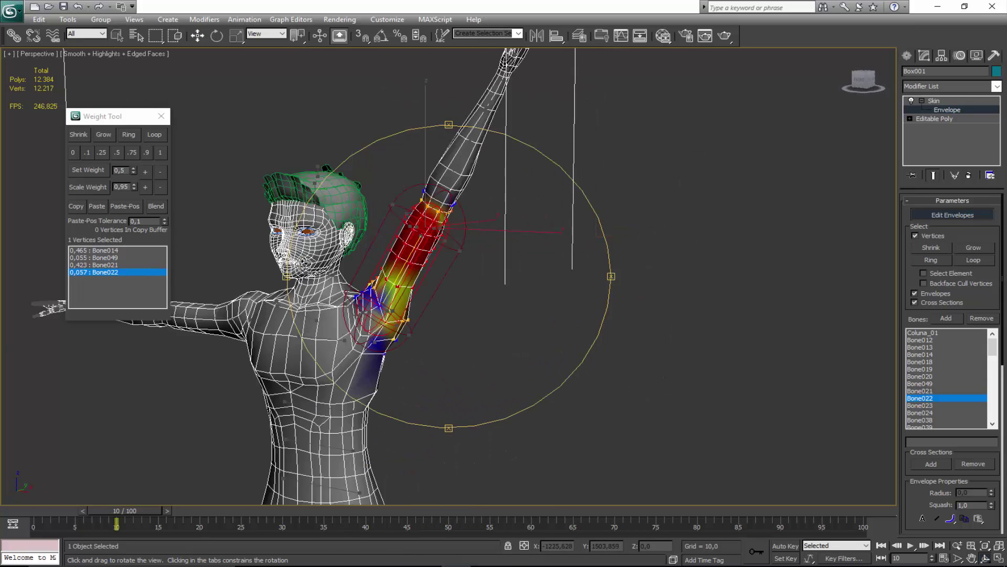
Scrub the animation to frame 29 so the character's left arm hangs down and the shoulder deformation can be examined.
alt+middle_drag(379, 285, 422, 311)
scroll(434, 271, down, 5)
scroll(453, 288, up, 3)
scroll(422, 315, up, 2)
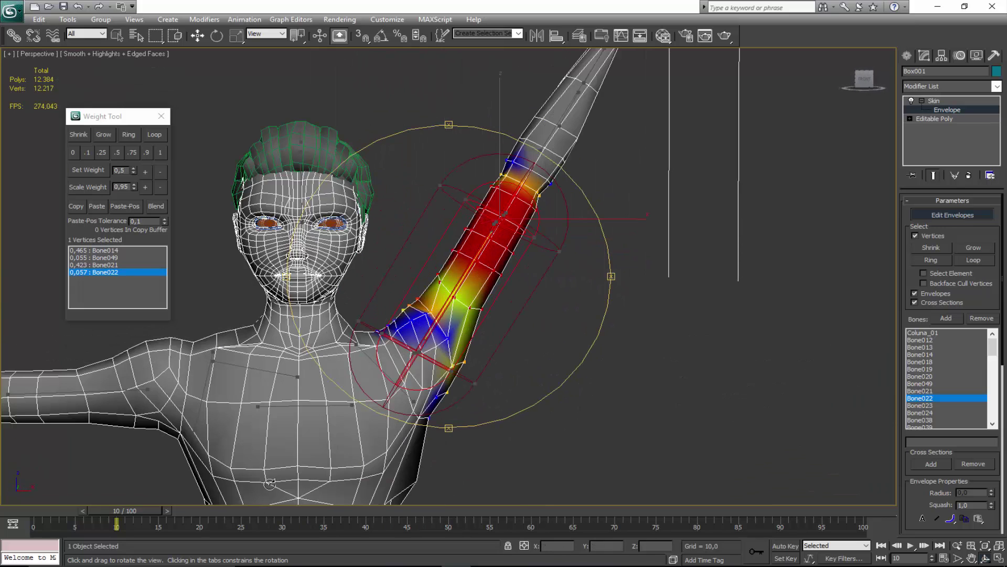
drag(153, 505, 325, 502)
key(ctrl+r)
middle_drag(359, 371, 318, 248)
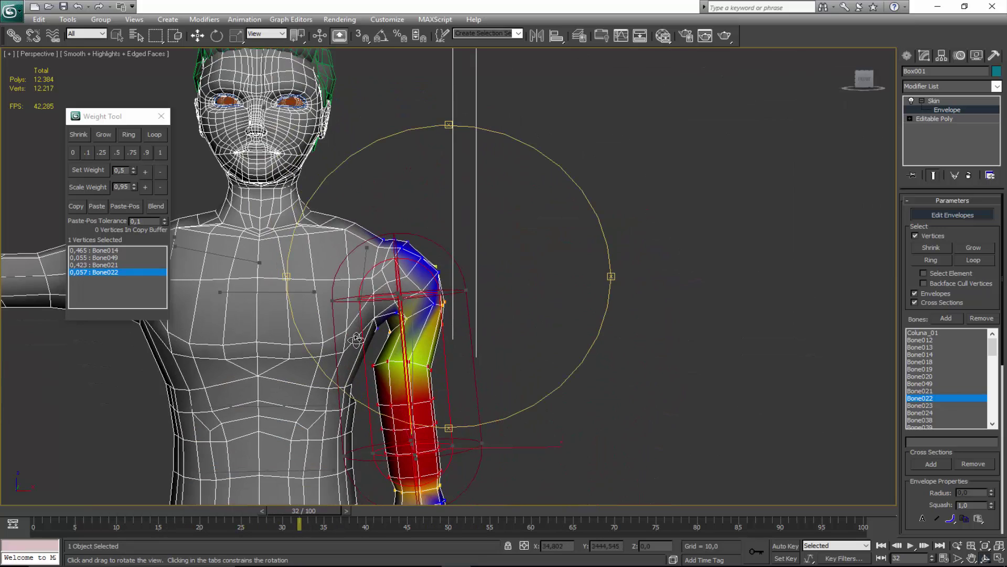
alt+middle_drag(356, 340, 349, 278)
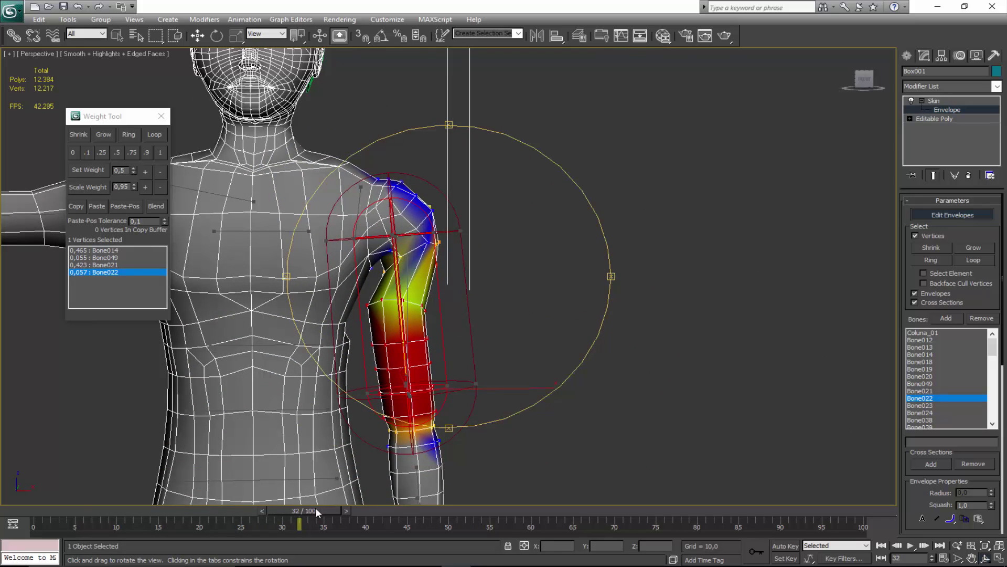
drag(316, 508, 294, 512)
alt+middle_drag(435, 336, 418, 279)
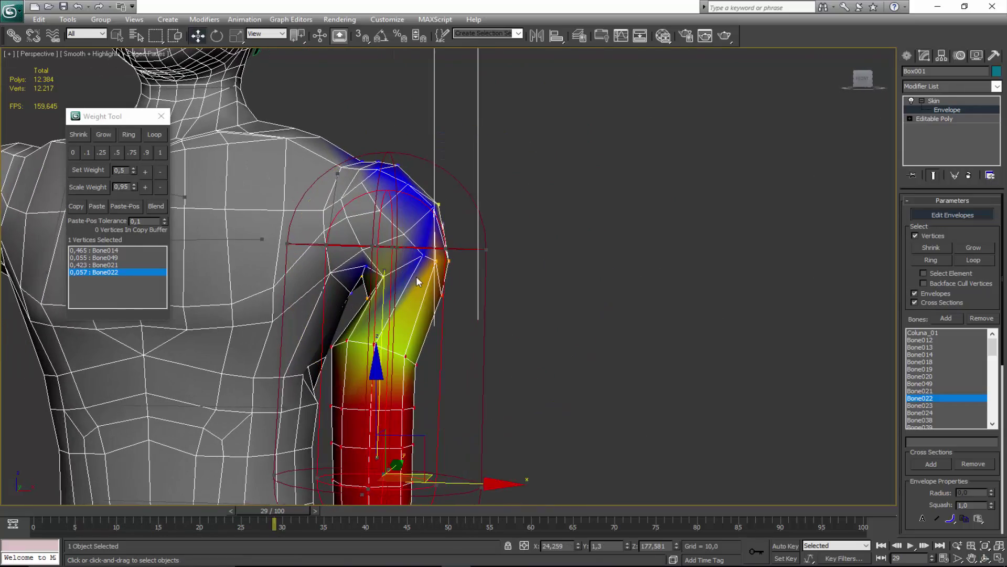
Select the vertex loop around the left upper arm just below the armpit and give it full weight 1 on Bone022.
click(435, 262)
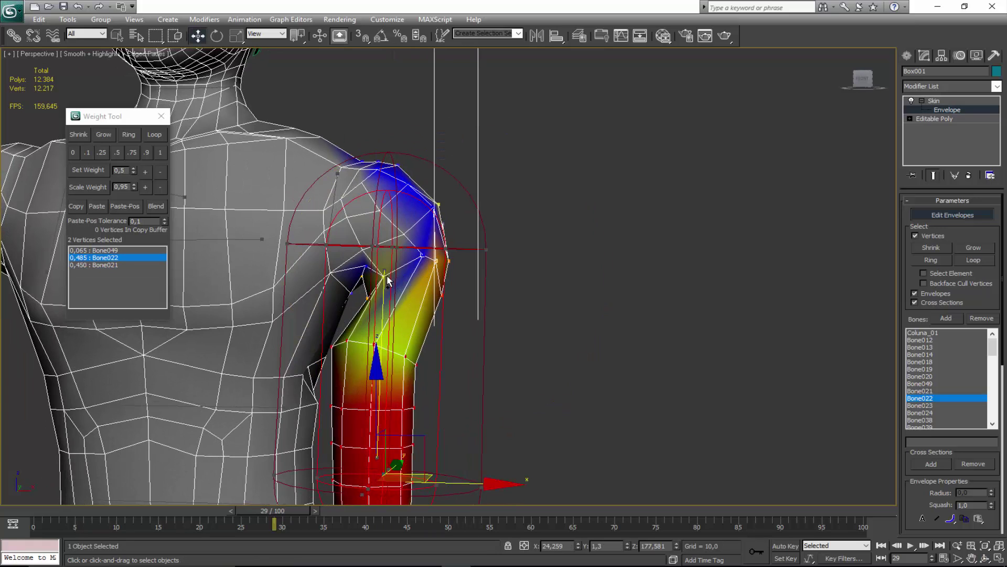
click(154, 134)
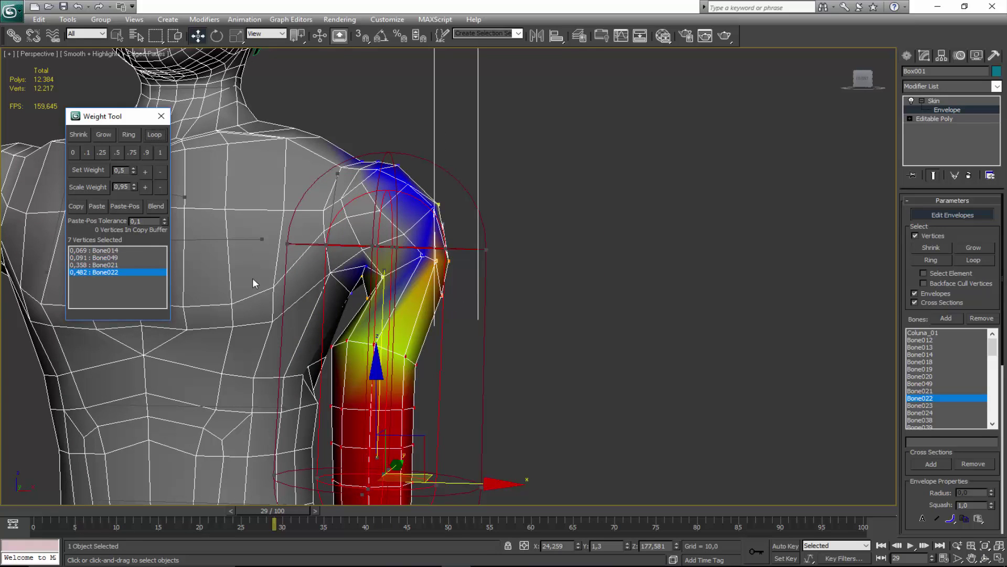
drag(226, 508, 281, 518)
click(117, 152)
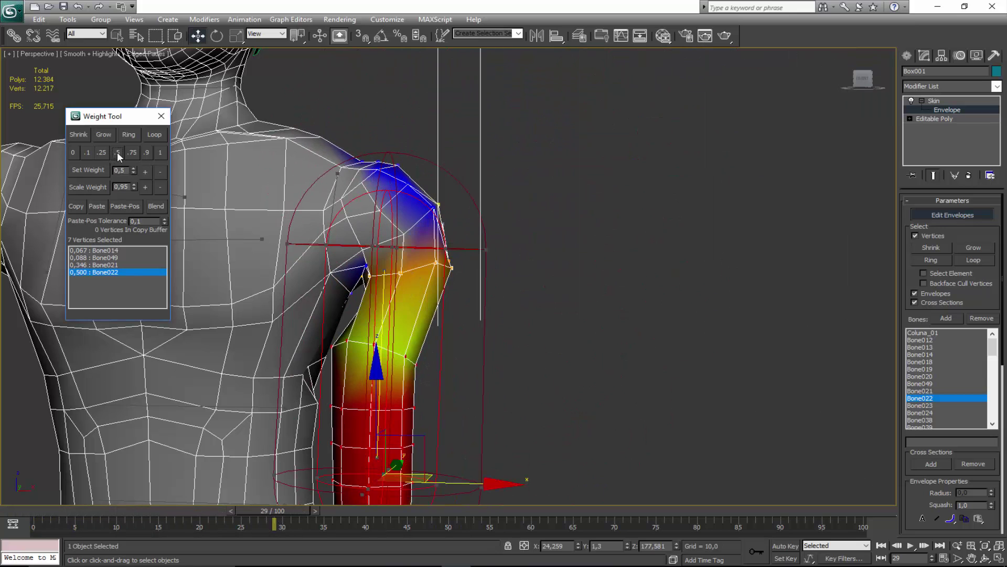
key(ctrl+r)
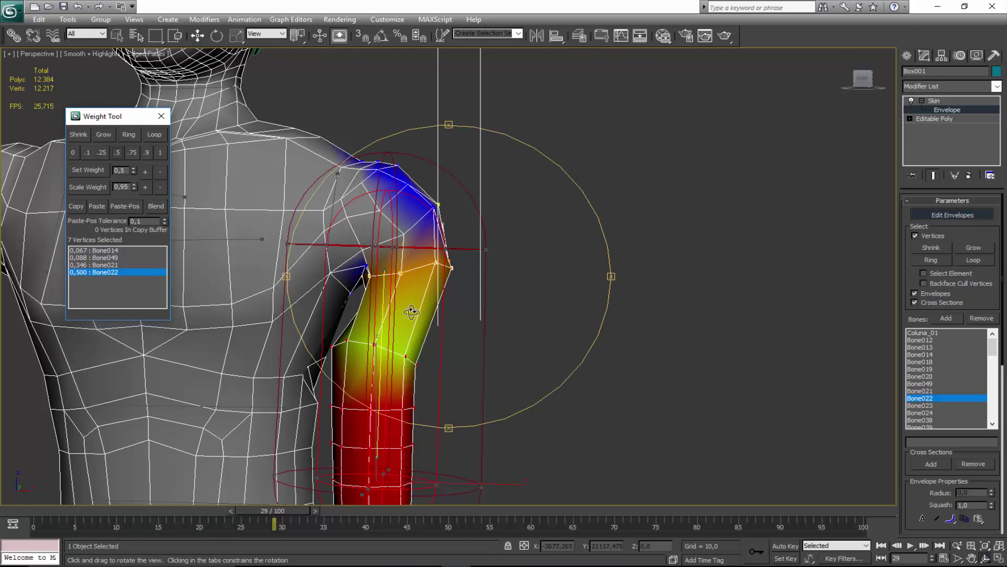
drag(412, 313, 435, 299)
click(119, 164)
click(160, 152)
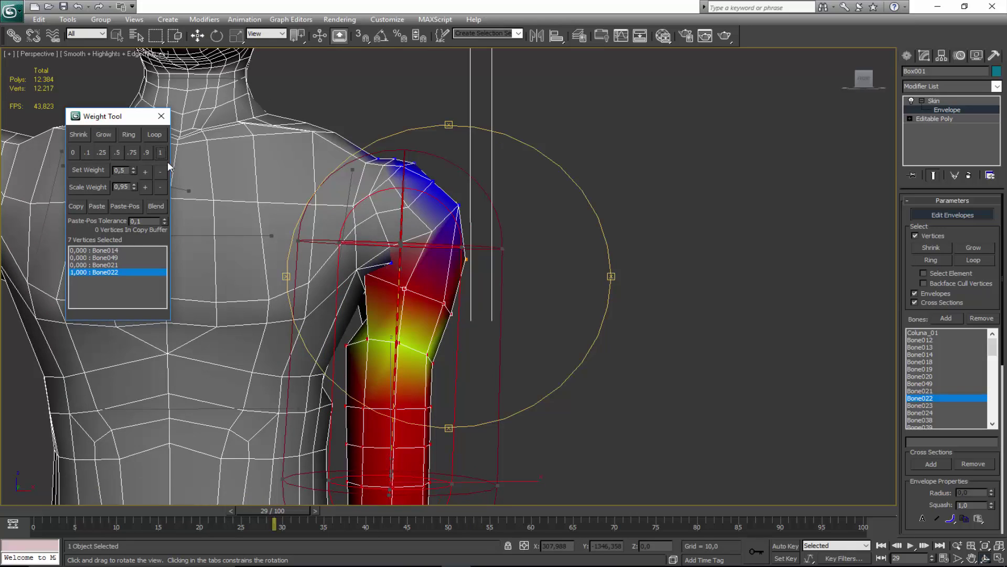
Choose Bone021 for the same upper-arm loop and raise its weight there to 0.3.
drag(371, 300, 214, 289)
middle_drag(362, 234, 366, 247)
right_click(334, 226)
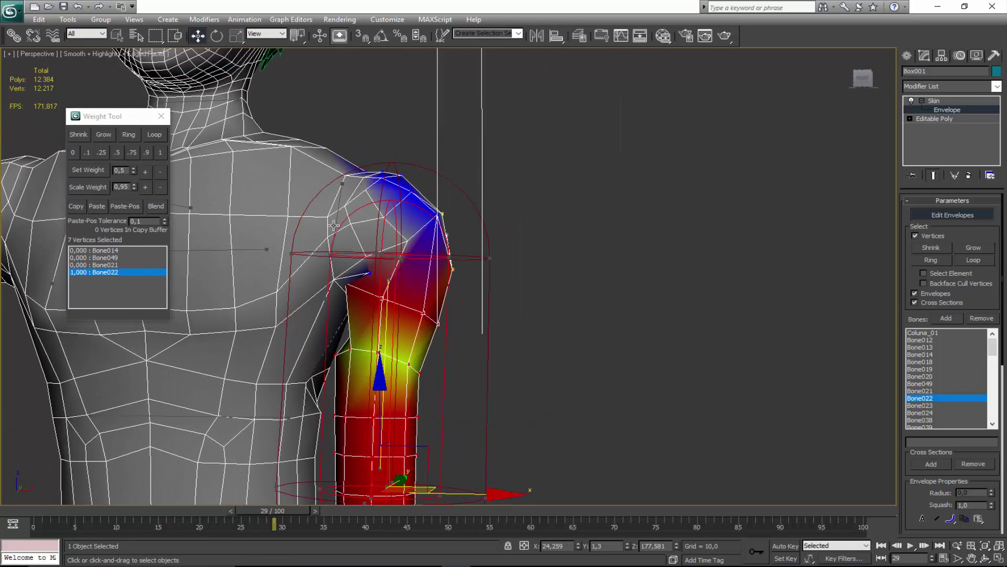
click(334, 223)
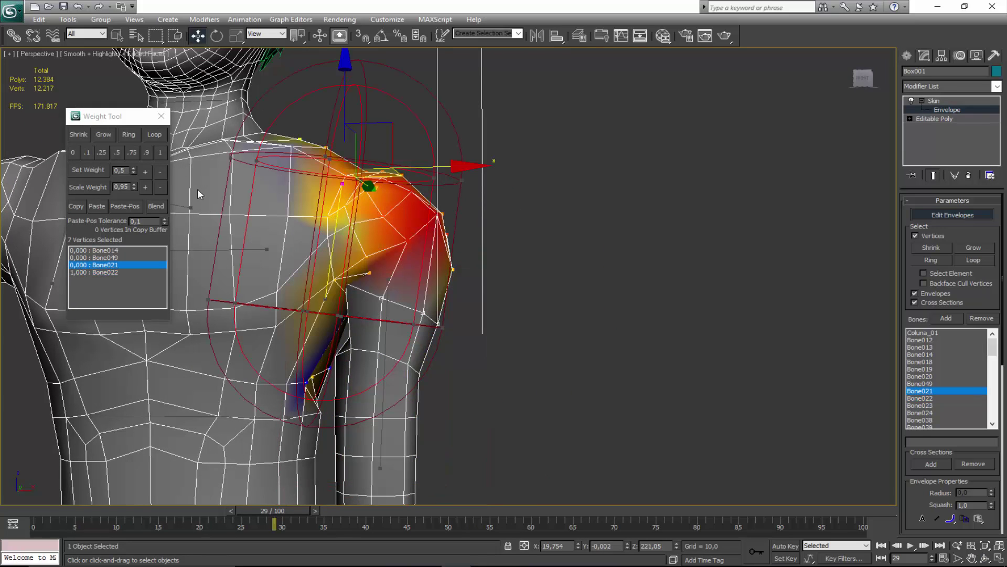
click(146, 172)
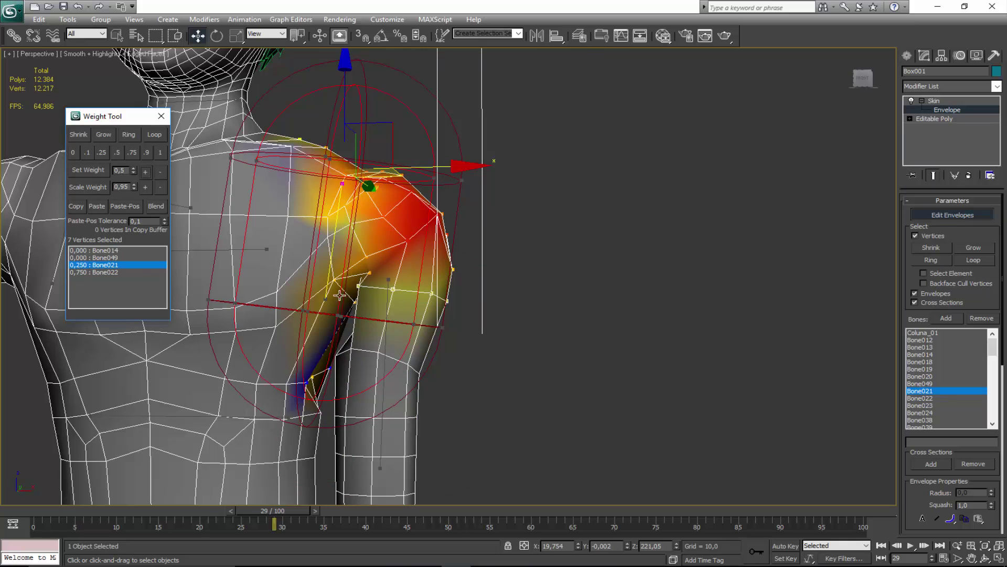
click(145, 171)
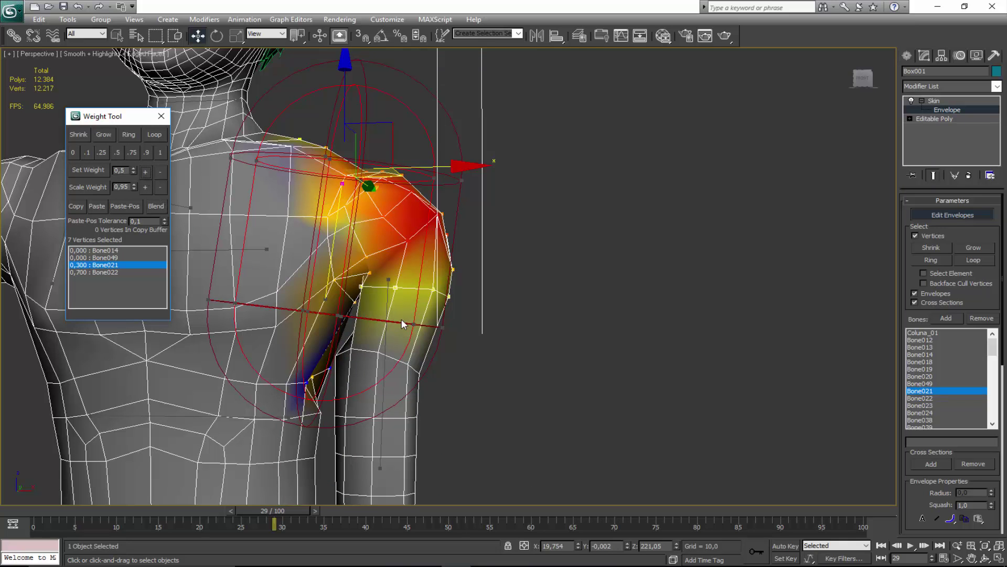
alt+middle_drag(435, 328, 415, 303)
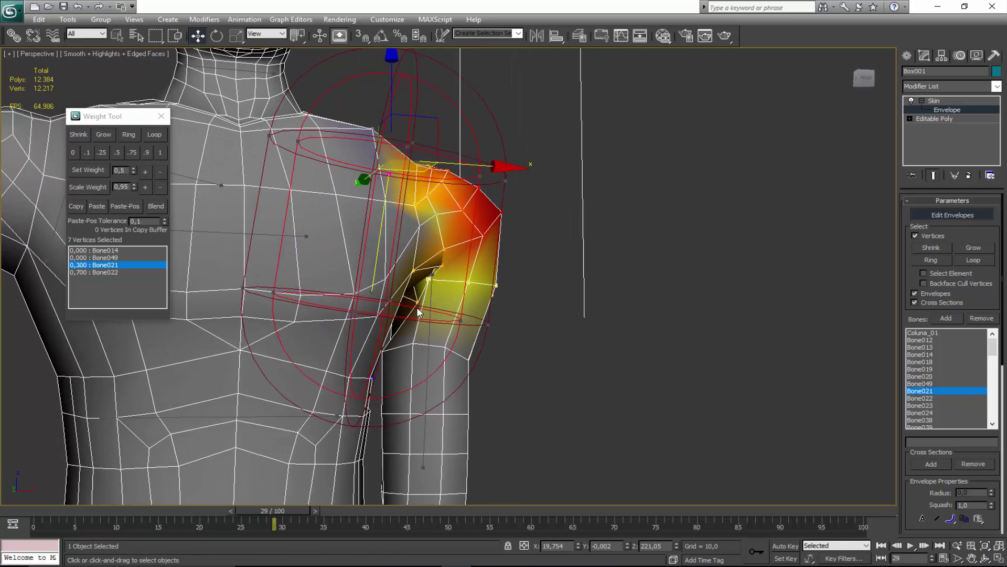
Select the single inner-arm vertex at the left armpit and raise its Bone022 weight in repeated small increments.
click(415, 303)
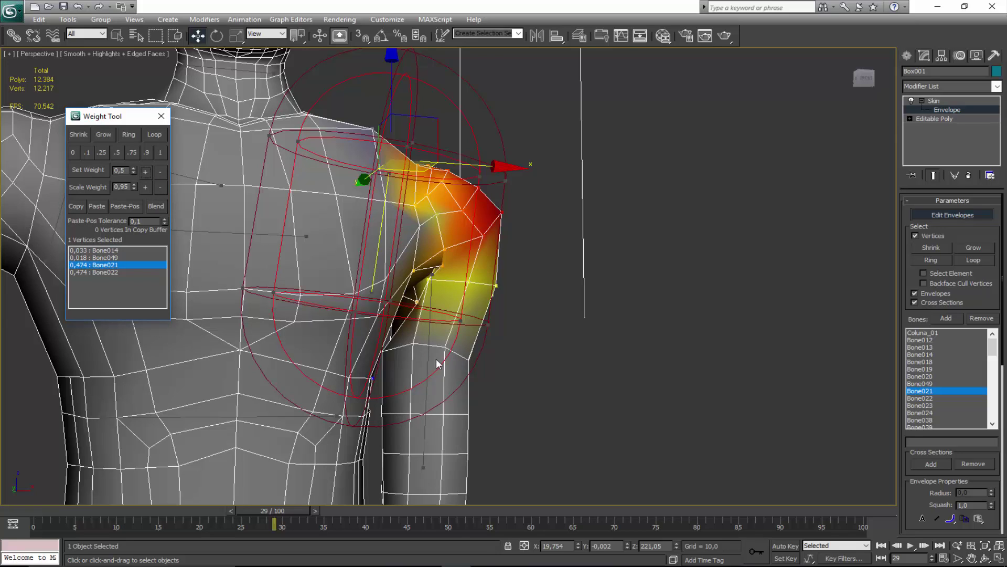
click(105, 271)
click(145, 171)
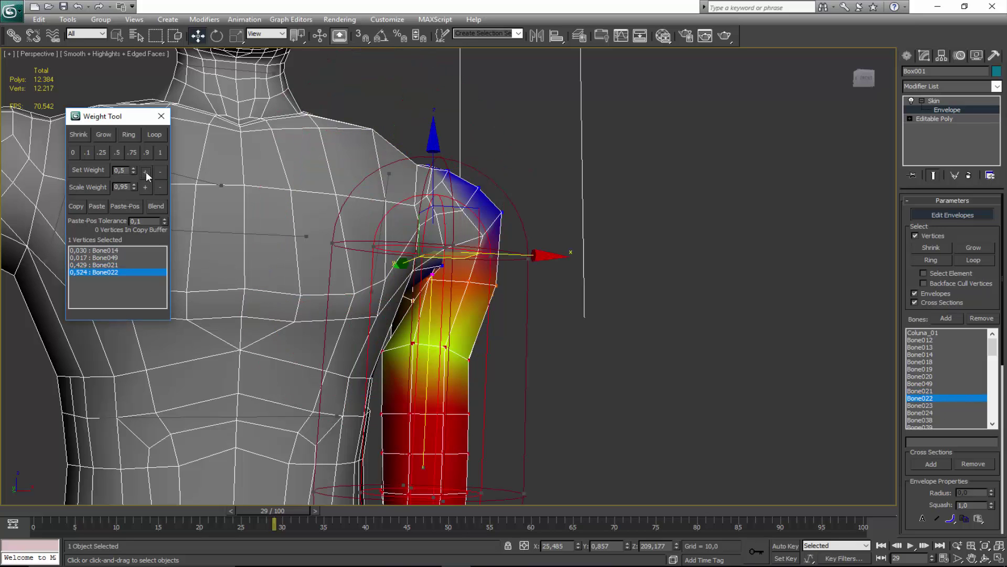
click(145, 171)
click(146, 171)
click(146, 171)
click(146, 172)
Select the protruding vertex on the outer side of the left upper arm and raise its Bone022 weight to 0.671.
alt+middle_drag(538, 316, 577, 308)
click(432, 268)
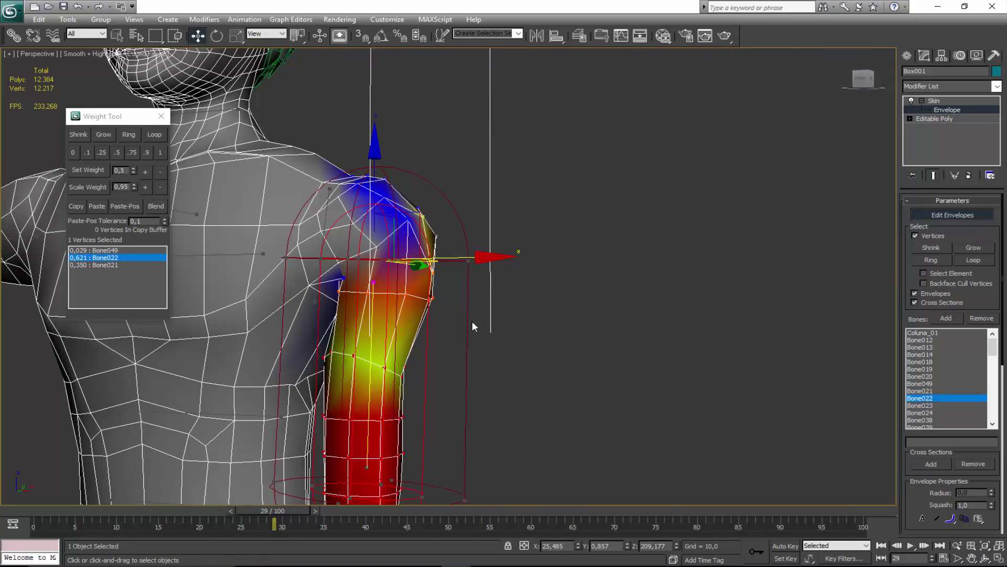
alt+middle_drag(433, 286, 388, 307)
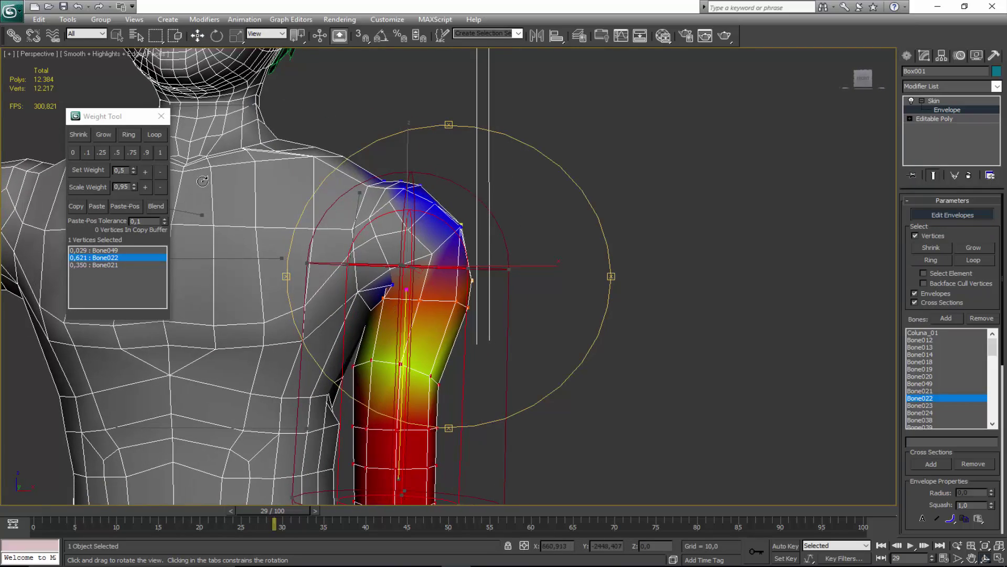
click(145, 171)
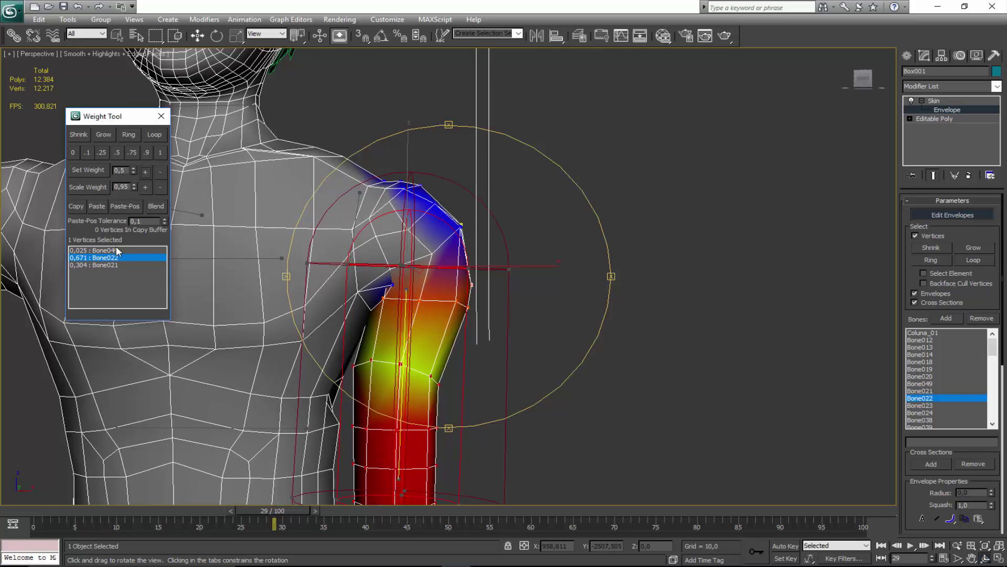
Set the outer-arm vertex's Bone049 weight to 0 and raise its Bone021 weight to 0.562.
click(115, 250)
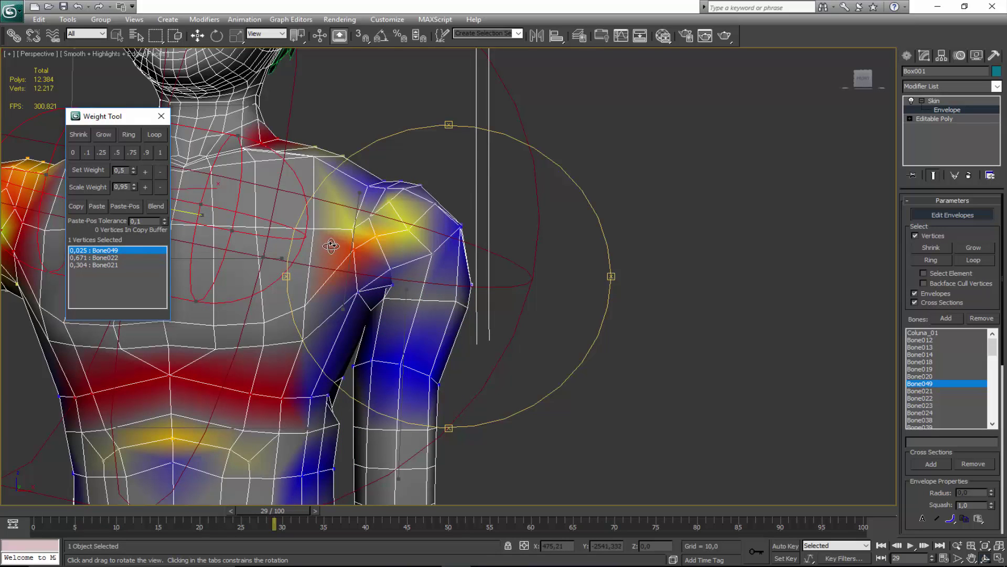
click(73, 152)
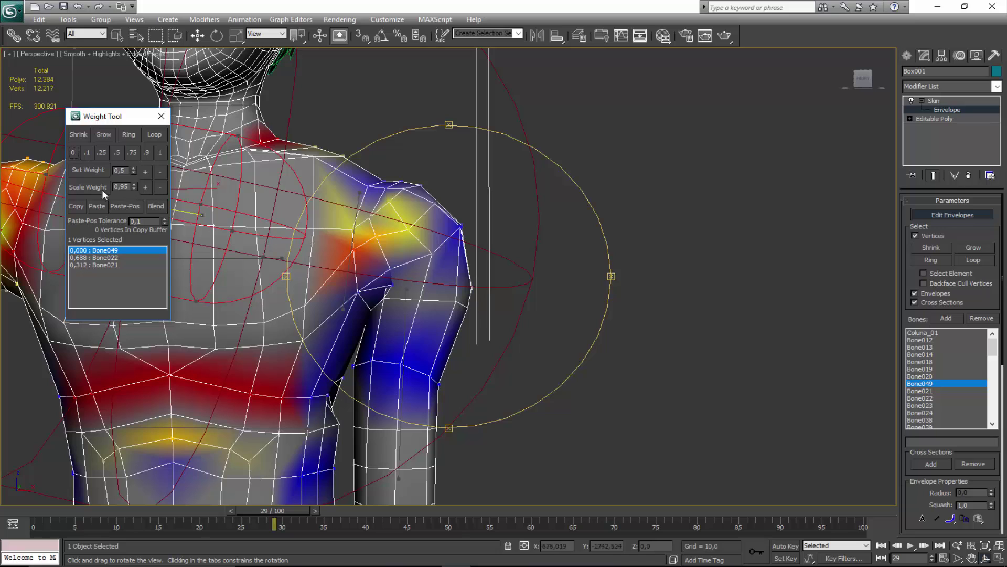
click(109, 265)
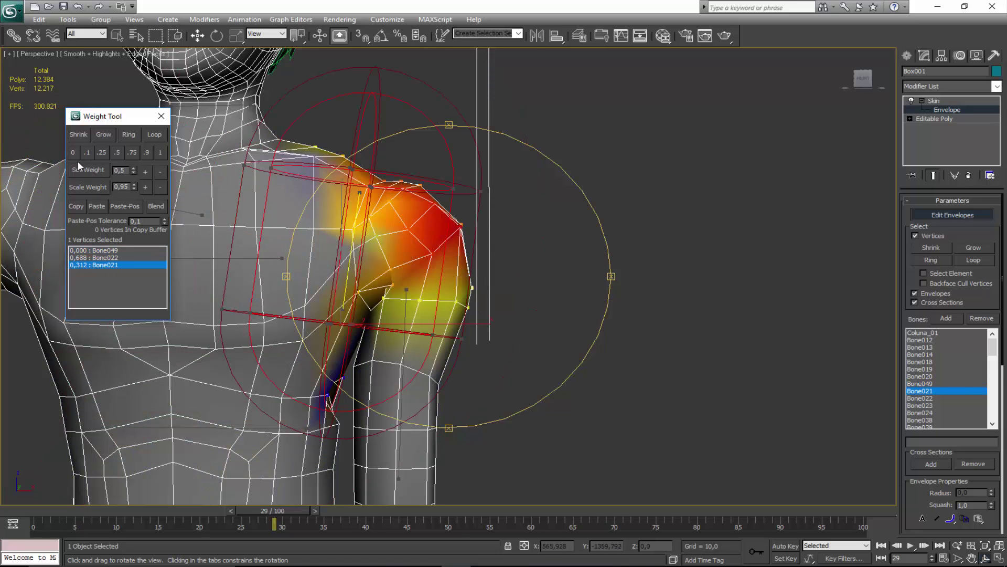
click(147, 173)
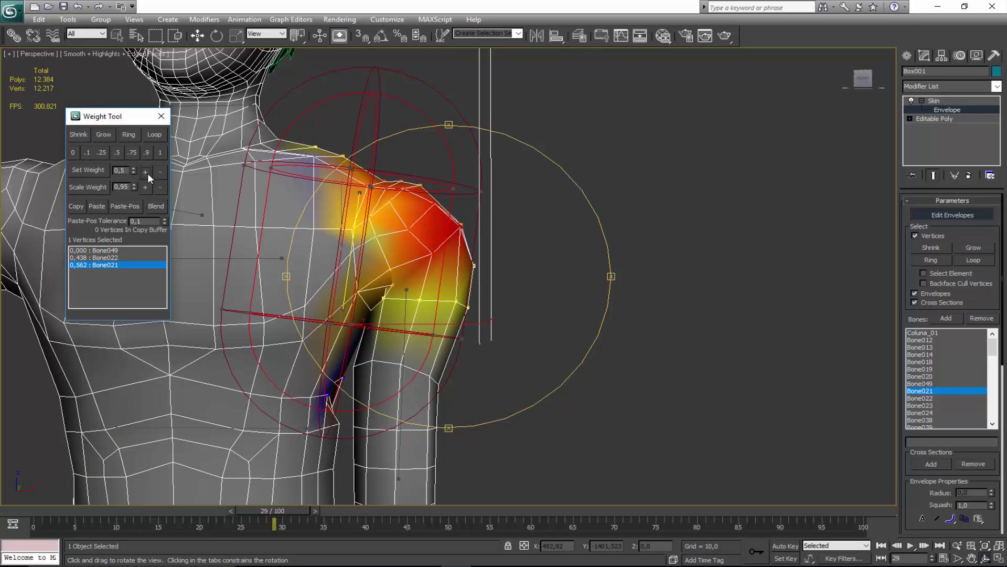
In a side view, raise the Bone022 weight of the front shoulder vertex in repeated small increments.
alt+middle_drag(451, 277, 331, 242)
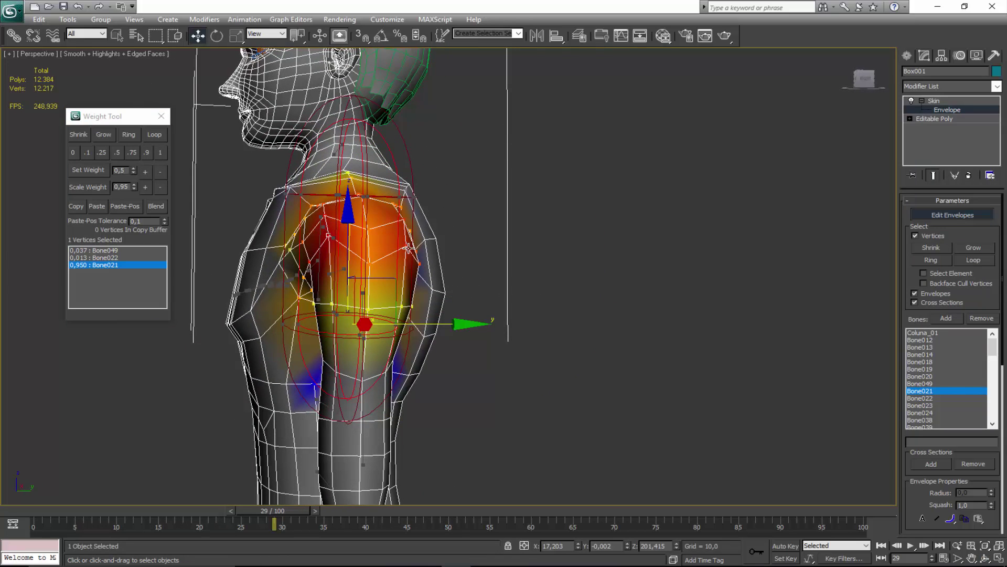
click(360, 404)
click(363, 406)
click(363, 406)
click(364, 422)
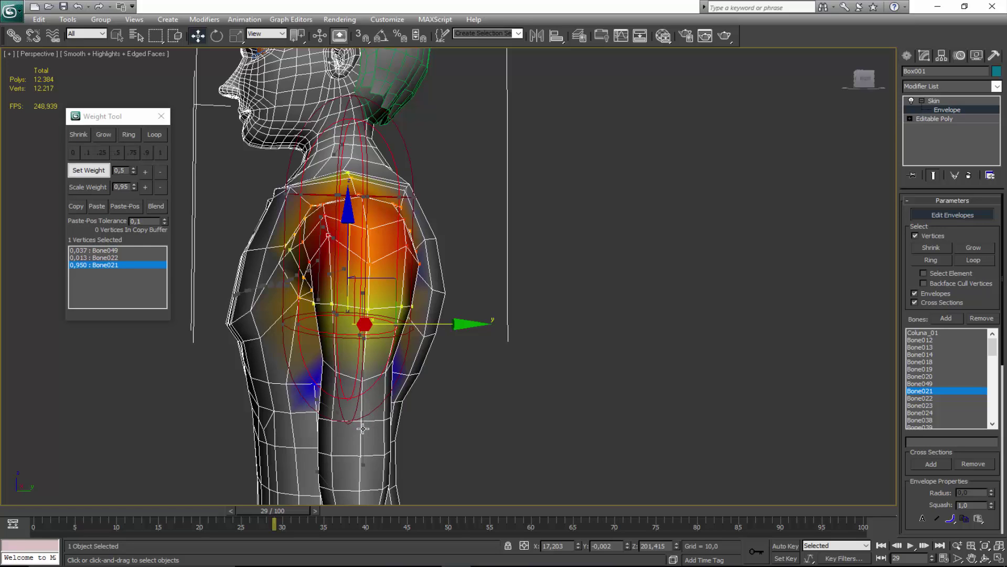
click(364, 428)
click(364, 442)
click(362, 447)
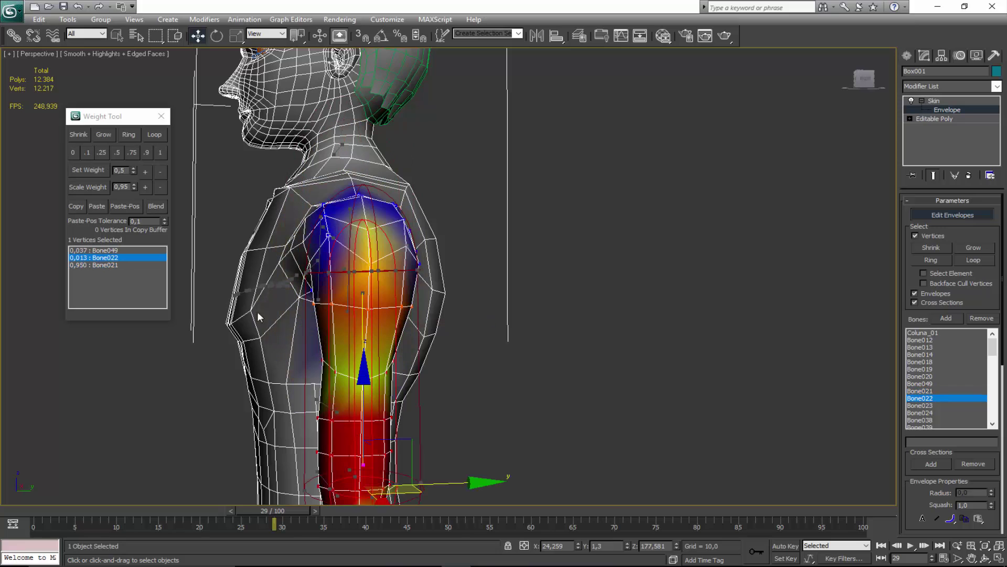
click(146, 172)
click(145, 172)
click(146, 172)
click(145, 172)
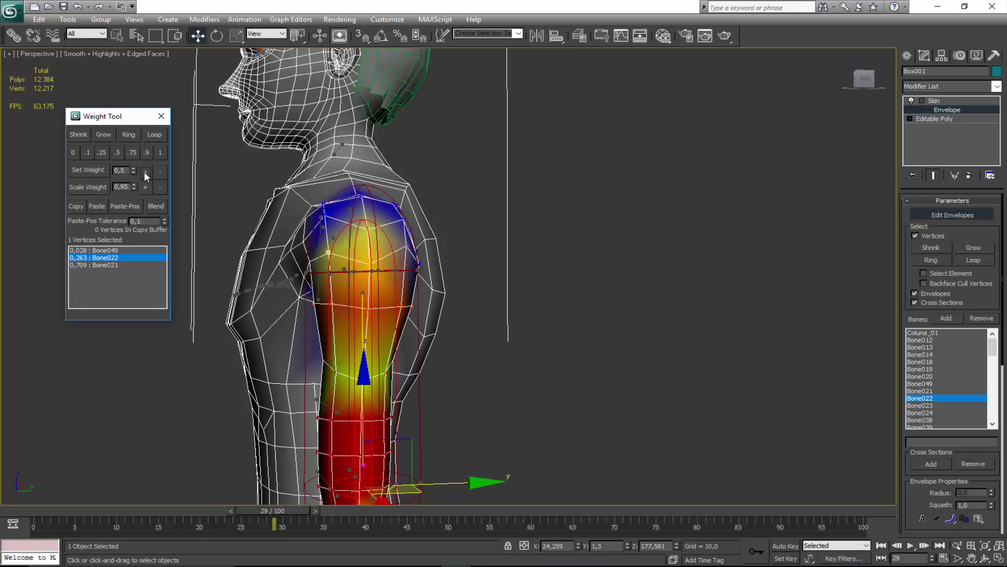
click(145, 172)
click(145, 172)
Select the matching vertex on the back of the left shoulder and raise its Bone022 weight to 0.303.
click(402, 246)
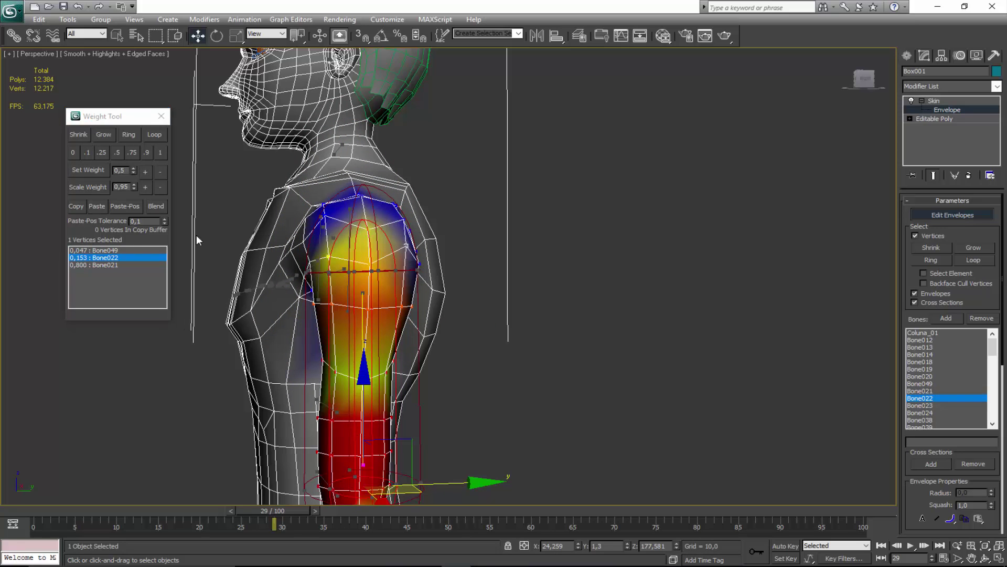
click(150, 171)
click(150, 171)
click(150, 171)
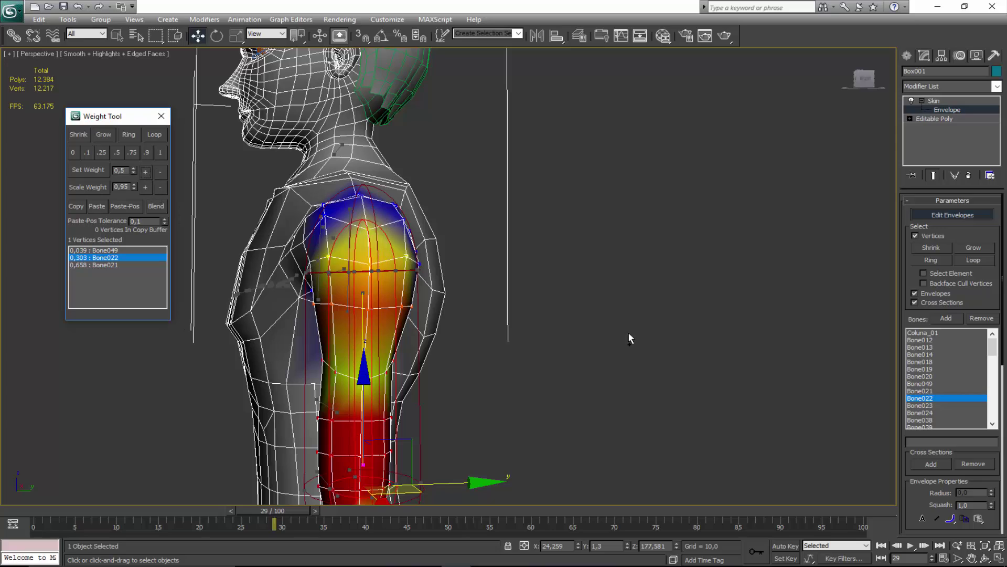
Select the front armpit vertex that has no Bone022 influence and raise its Bone022 weight to 0.25.
alt+middle_drag(628, 332, 515, 328)
click(412, 298)
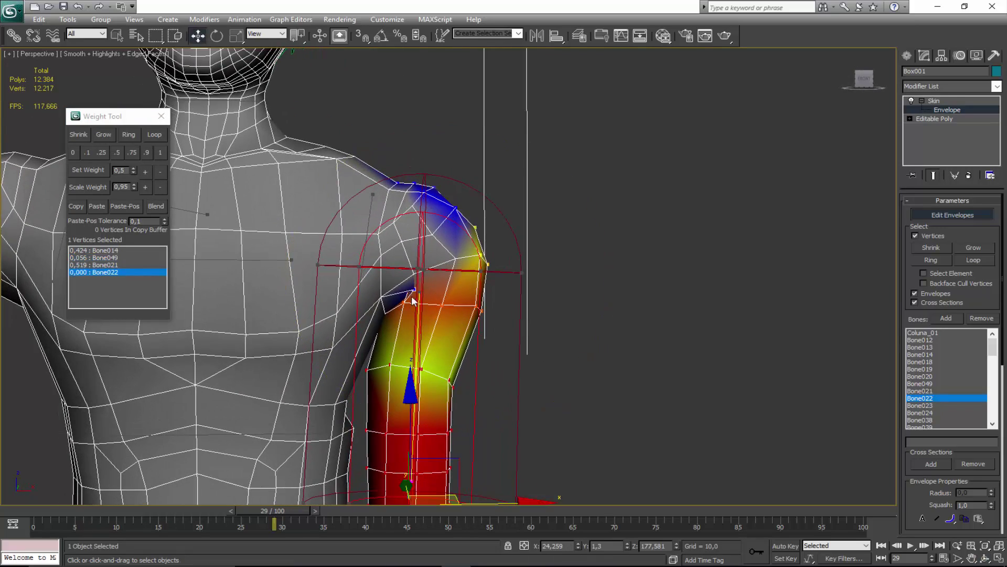
click(147, 172)
click(147, 172)
click(147, 172)
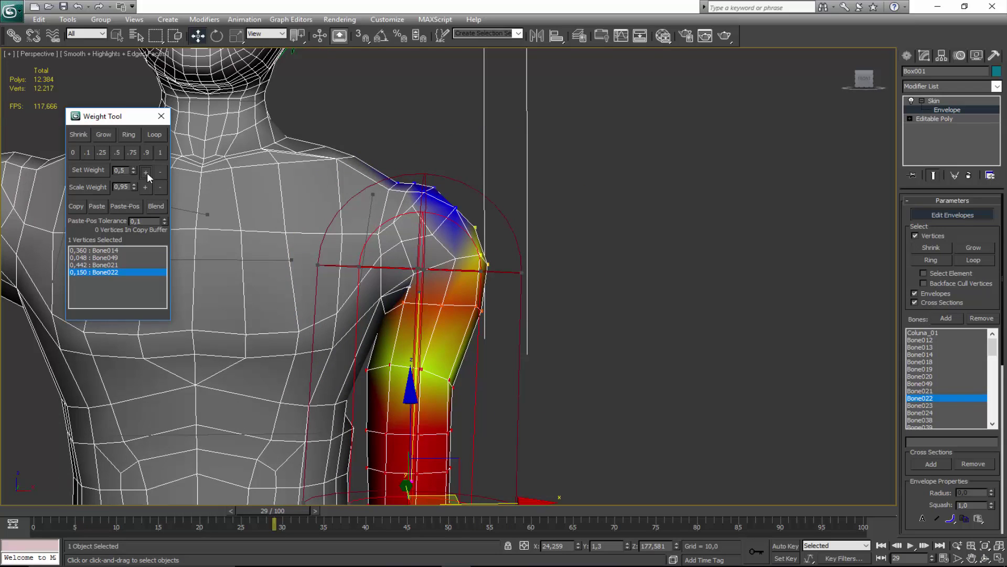
click(147, 172)
click(147, 172)
Select the back armpit vertex through the wireframe display and raise its Bone022 weight to 0.220.
alt+middle_drag(595, 352, 388, 317)
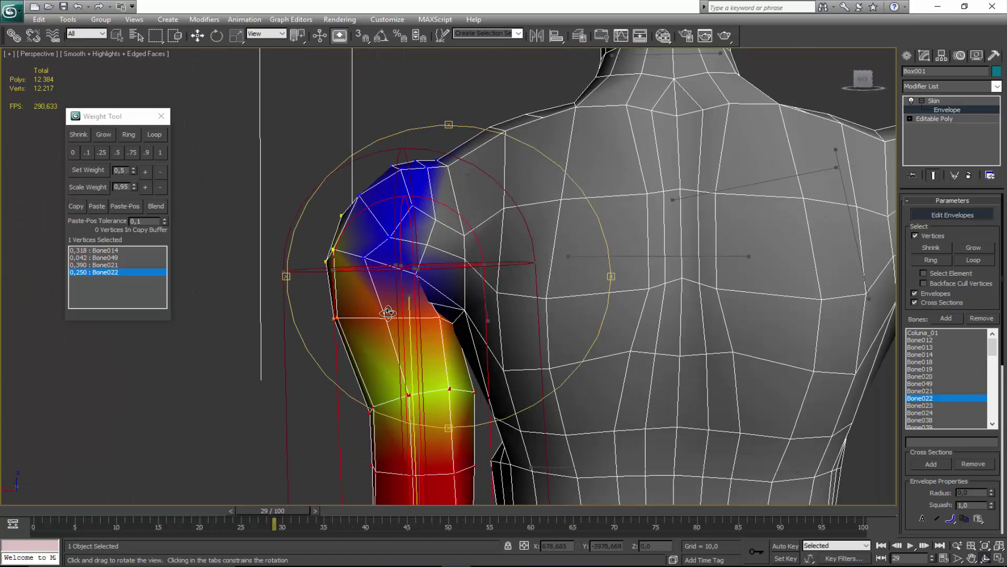
key(F3)
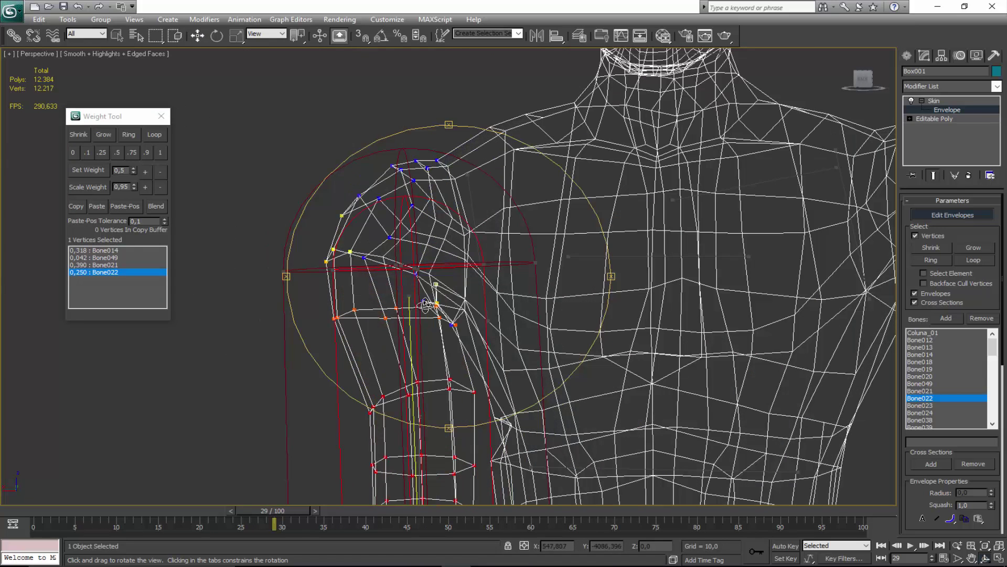
click(424, 303)
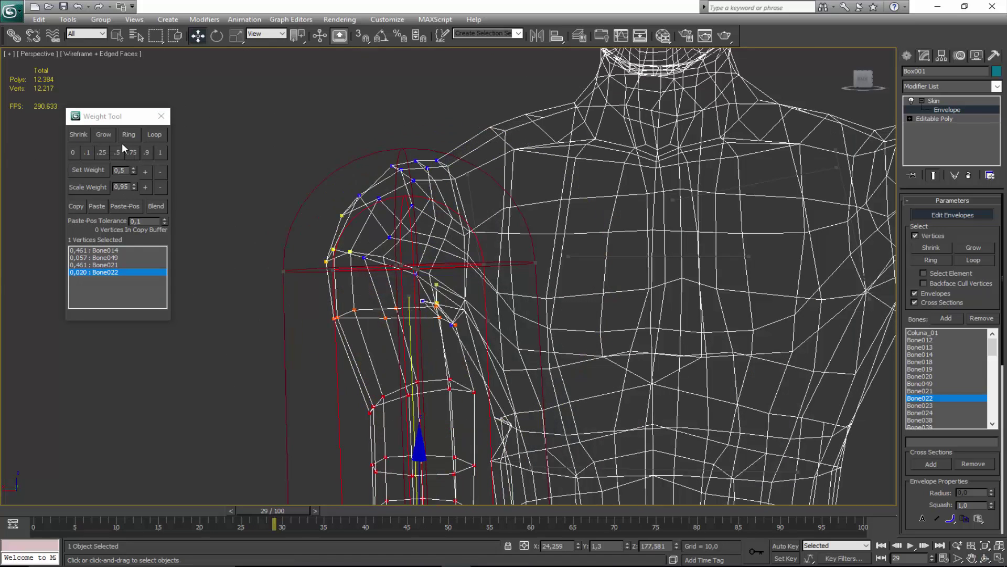
key(F3)
click(146, 168)
click(147, 169)
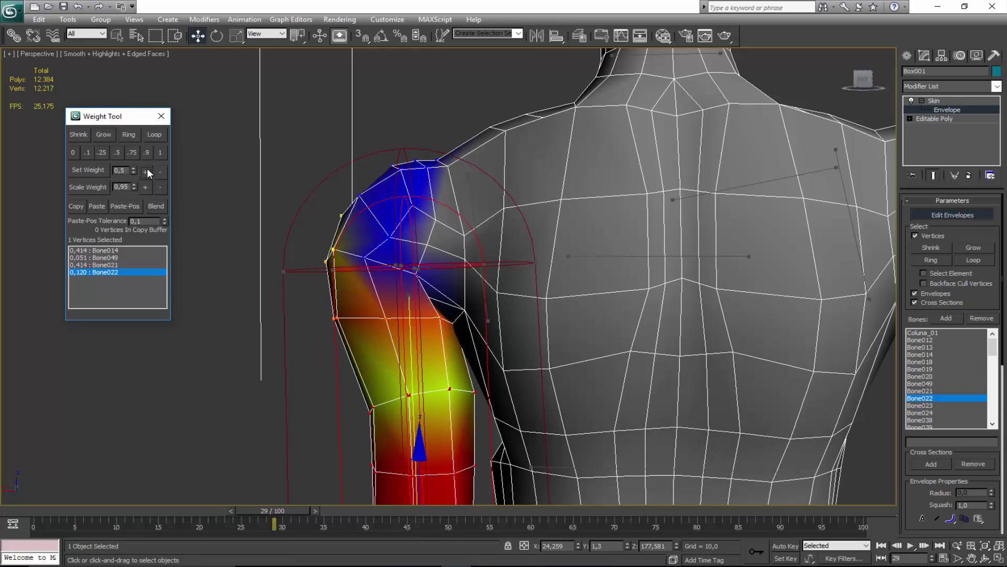
click(146, 169)
click(147, 168)
Select the outer vertex on the front of the left shoulder and raise its Bone022 weight to 0.151.
alt+middle_drag(419, 269, 446, 273)
scroll(449, 252, up, 4)
click(461, 245)
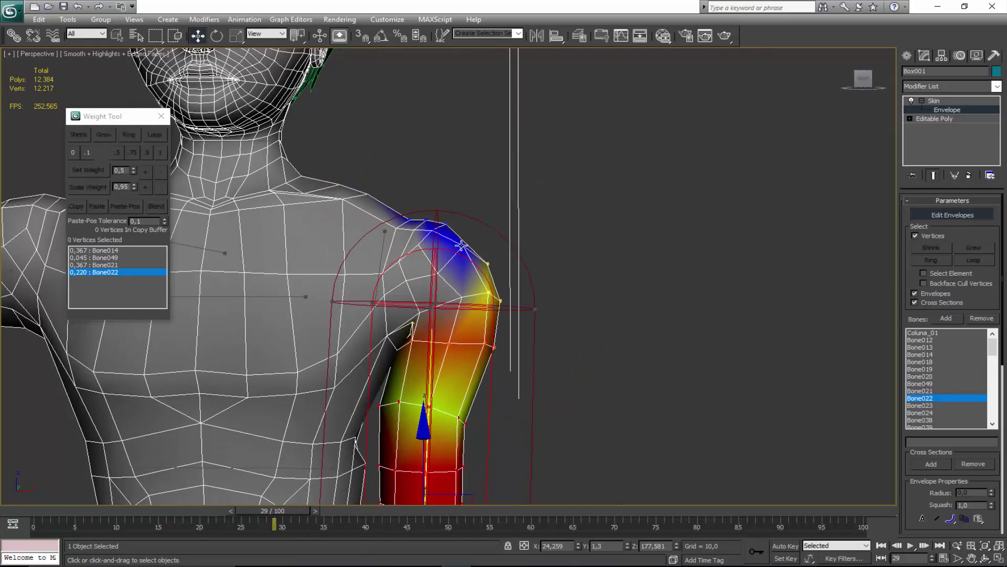
click(460, 245)
mouse_move(508, 288)
alt+middle_down()
mouse_move(351, 293)
mouse_move(493, 289)
alt+middle_up()
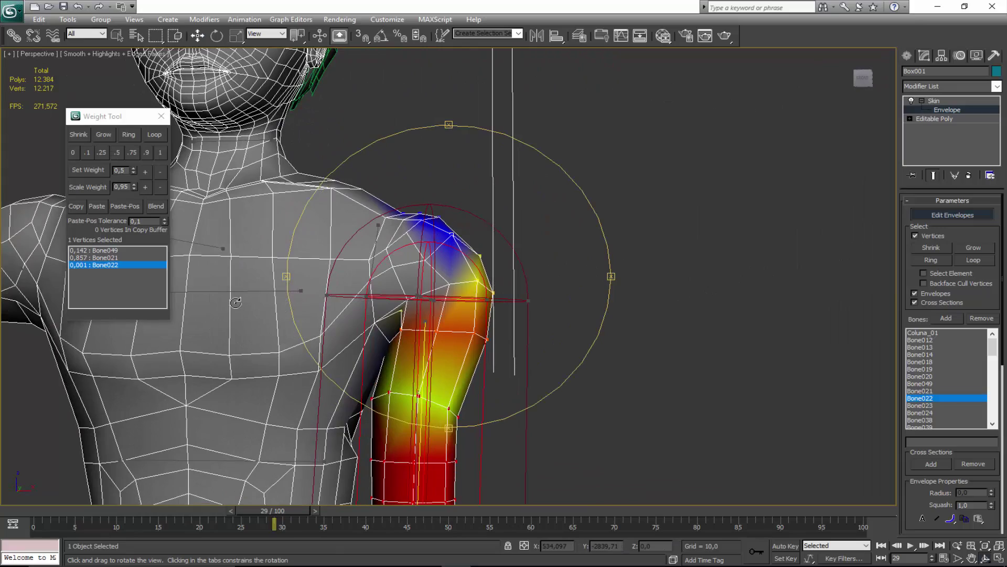
click(151, 168)
click(150, 168)
click(150, 169)
Orbit around the left shoulder, select another upper shoulder vertex and raise its Bone022 weight to 0.145.
alt+middle_drag(272, 293, 433, 273)
click(399, 255)
click(150, 169)
click(150, 169)
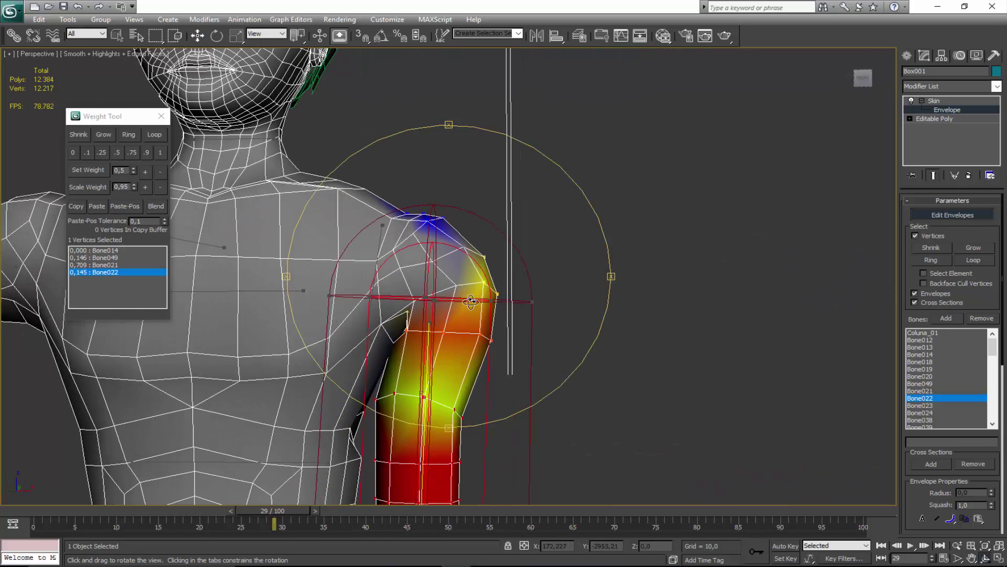
Try a Bone022 weight of 0.050 on the inner front shoulder vertex and undo it.
click(432, 260)
click(147, 171)
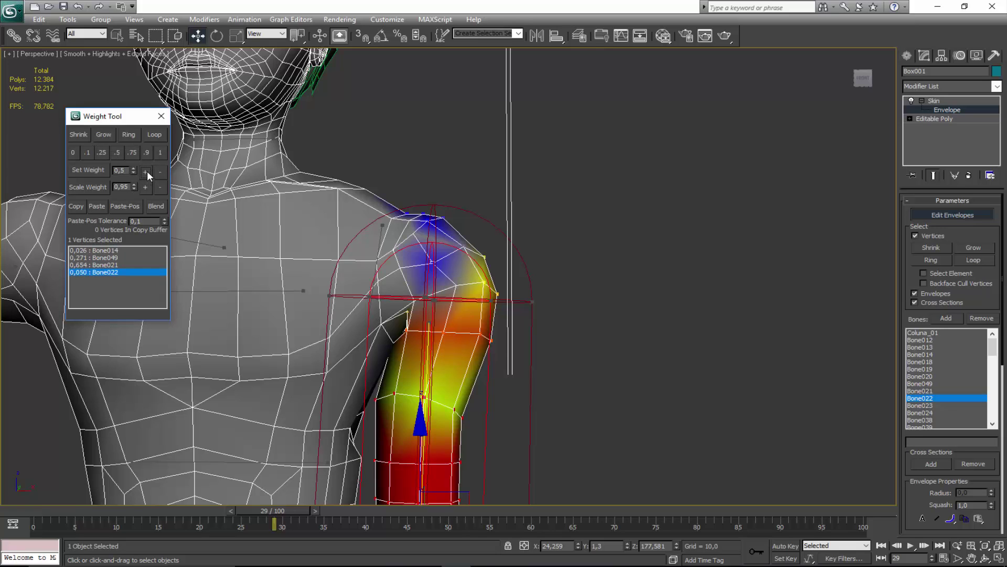
key(ctrl+z)
Reselect the outer front shoulder vertex and raise its Bone022 weight by one more increment.
click(465, 246)
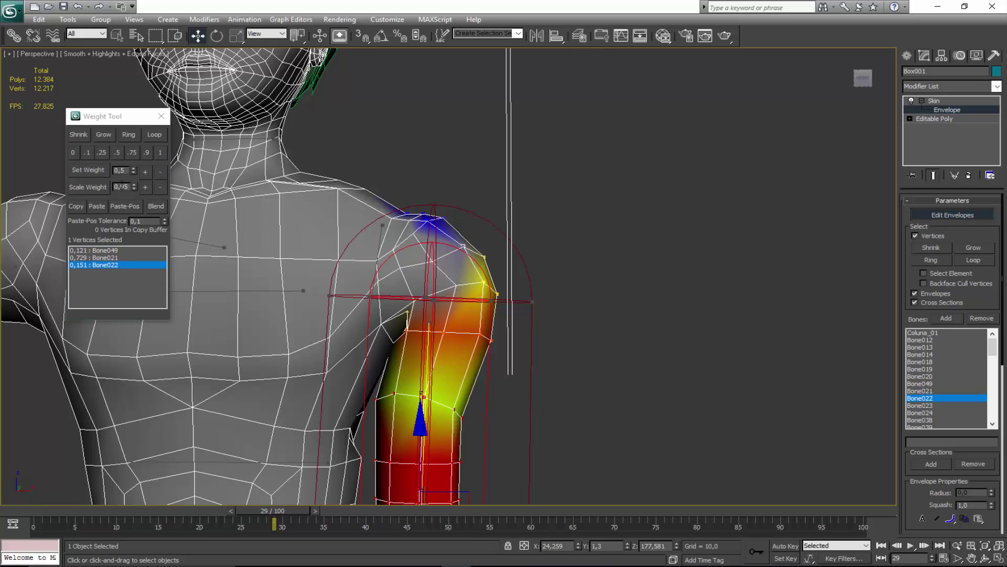
click(145, 172)
Try raising the Bone022 weight of the rear shoulder vertex, checking the Bone021 influence in between.
alt+middle_drag(229, 207, 214, 257)
click(463, 283)
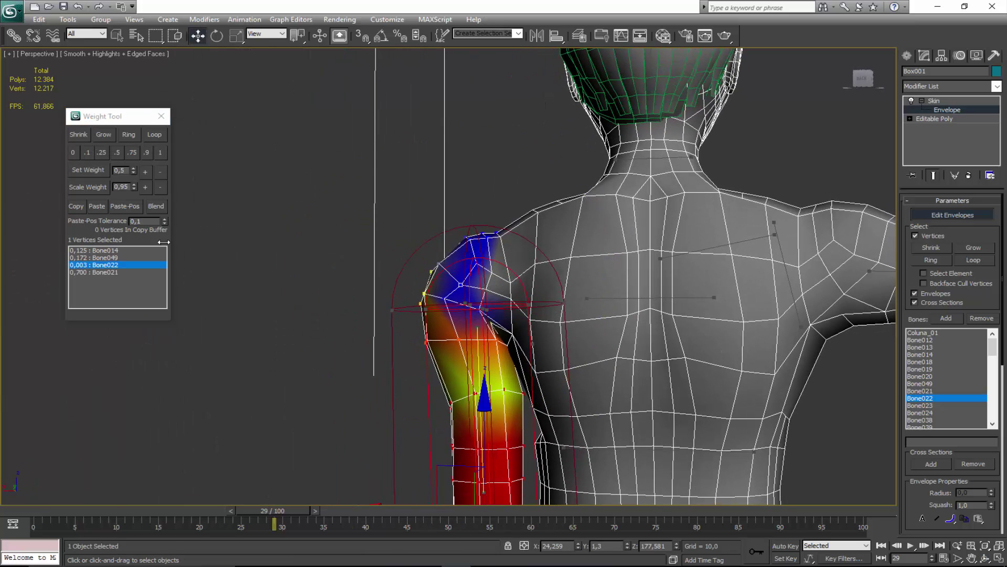
click(146, 174)
key(ctrl+z)
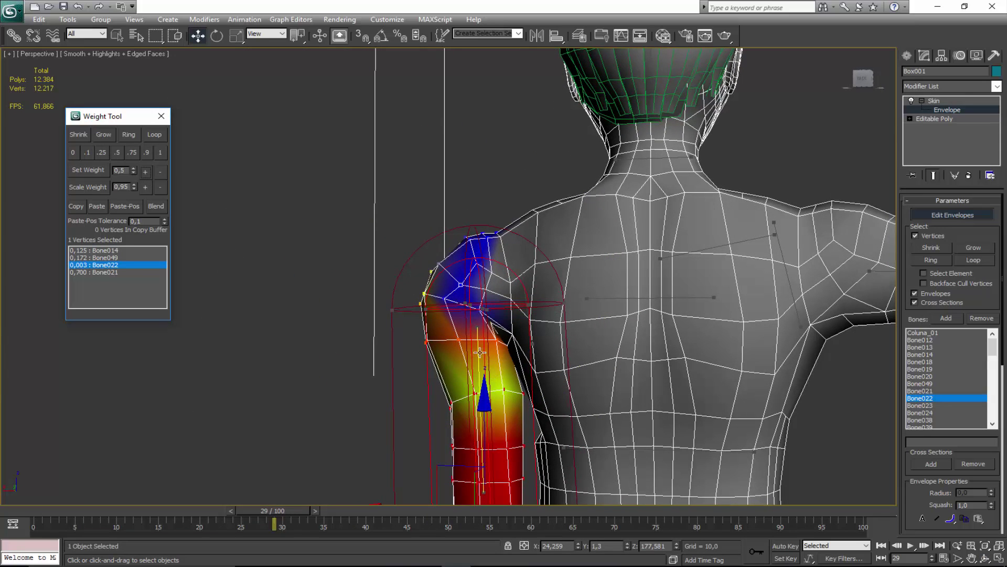
click(524, 278)
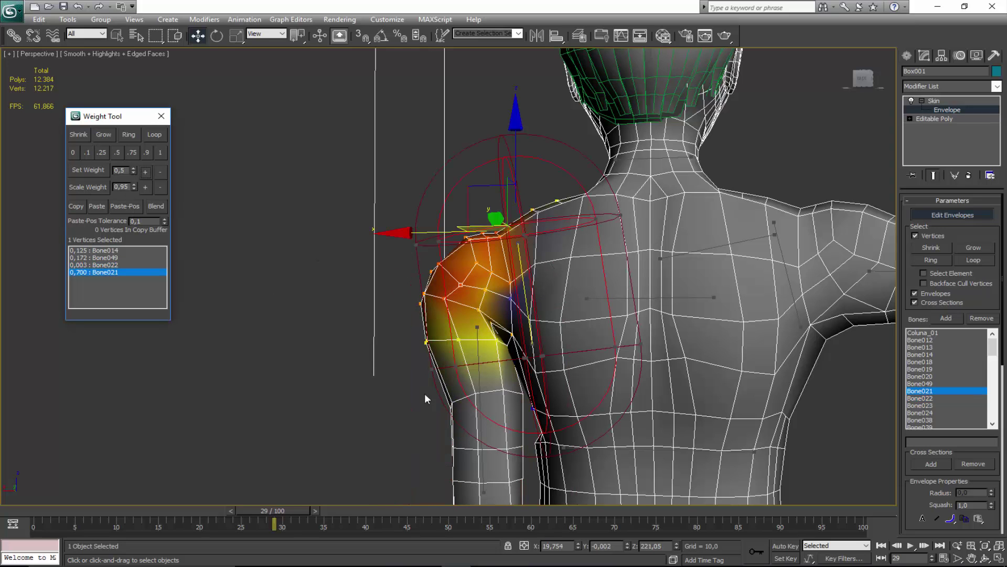
click(479, 385)
click(145, 172)
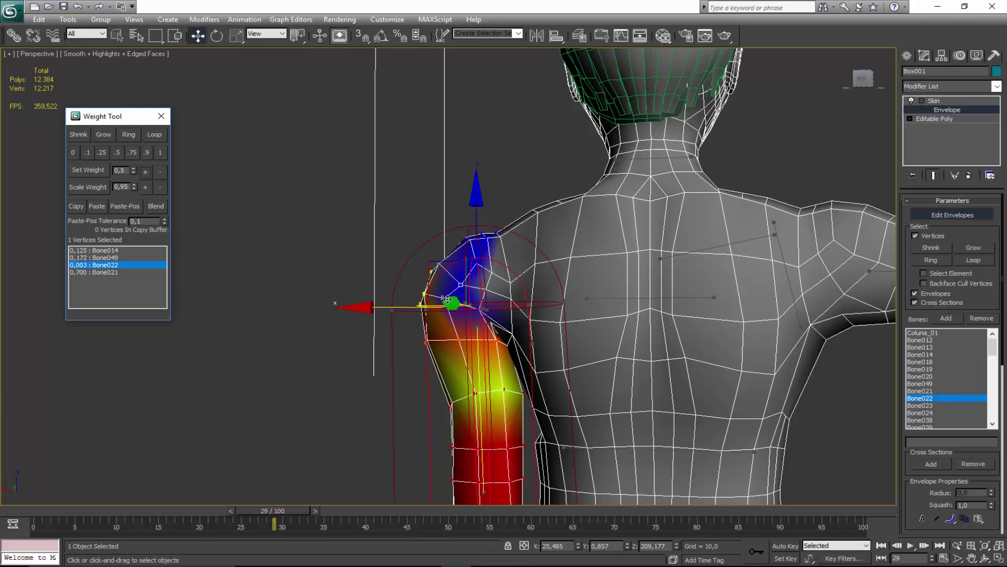
Select the adjacent outer rear shoulder vertex and examine its Bone049 influence.
middle_drag(465, 326, 460, 325)
scroll(459, 325, up, 3)
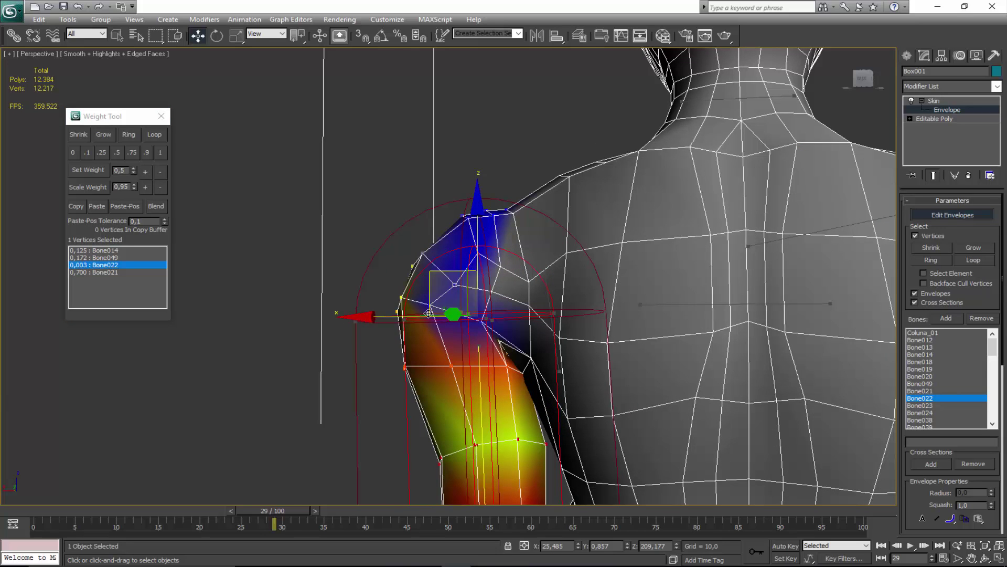
click(434, 310)
click(430, 307)
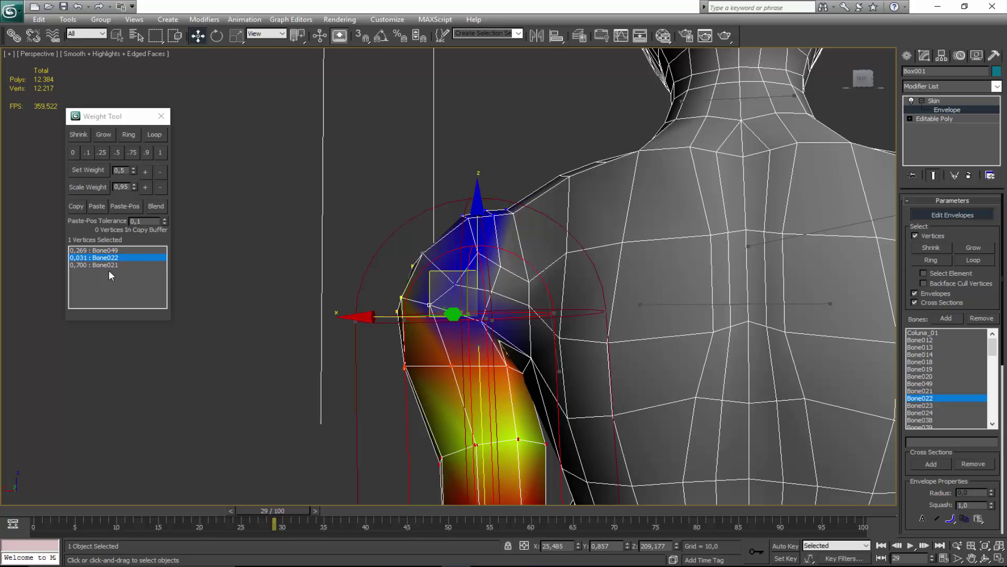
click(109, 250)
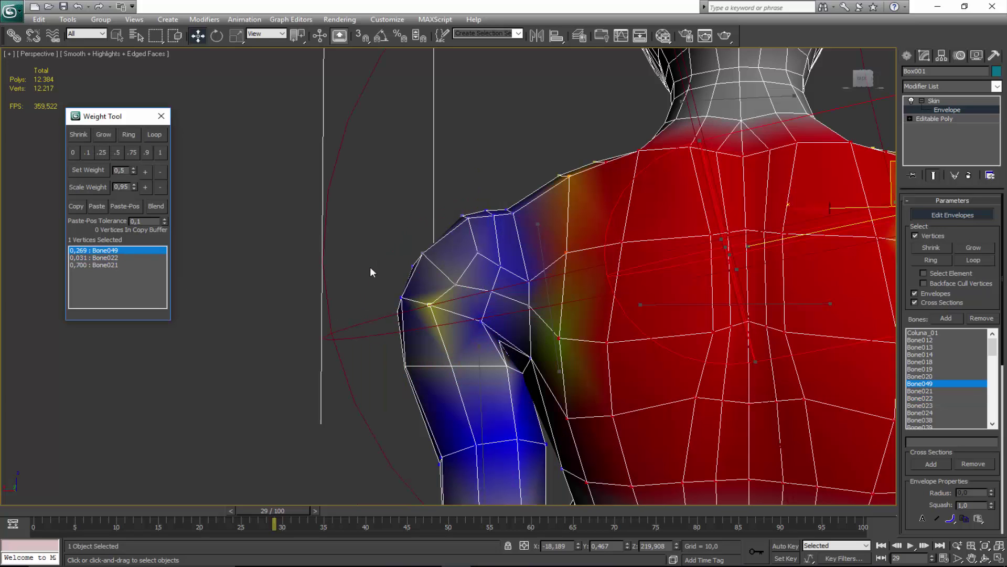
Reselect the inner of the two rear shoulder vertices and set its Bone049 weight to 0.
click(456, 285)
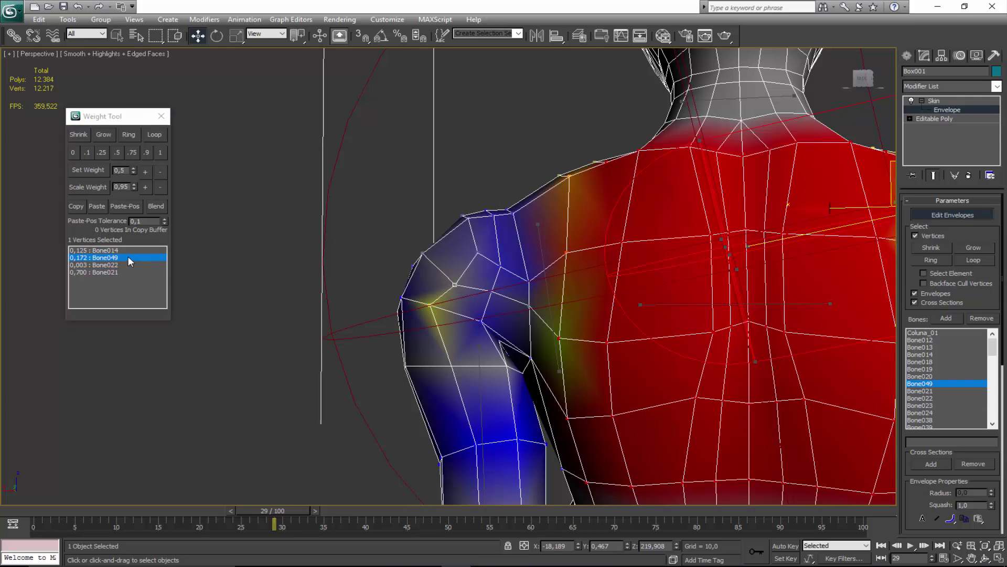
click(114, 251)
click(113, 258)
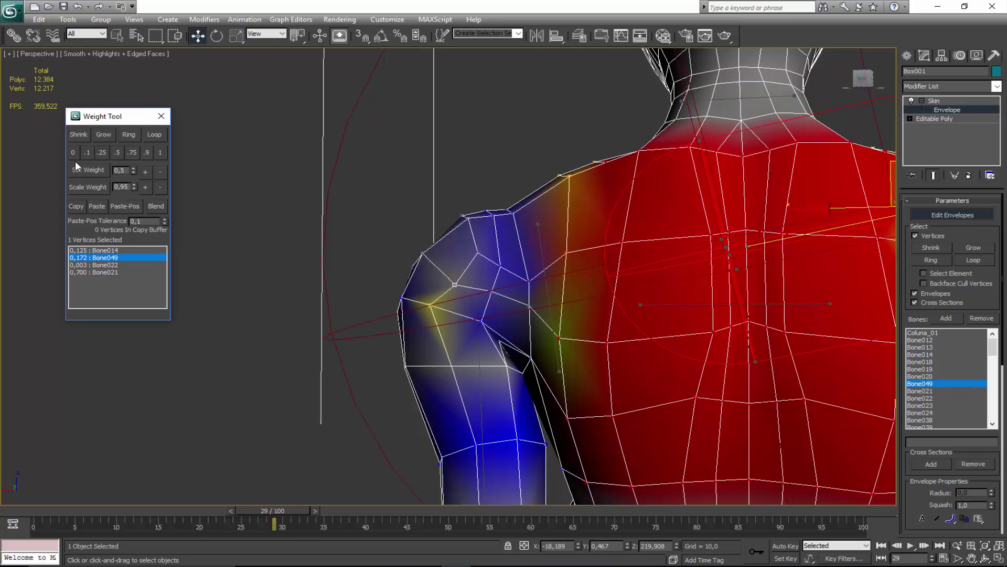
click(73, 152)
Compare the rear shoulder vertex's bone influences and set its Bone014 weight to 0.
click(109, 251)
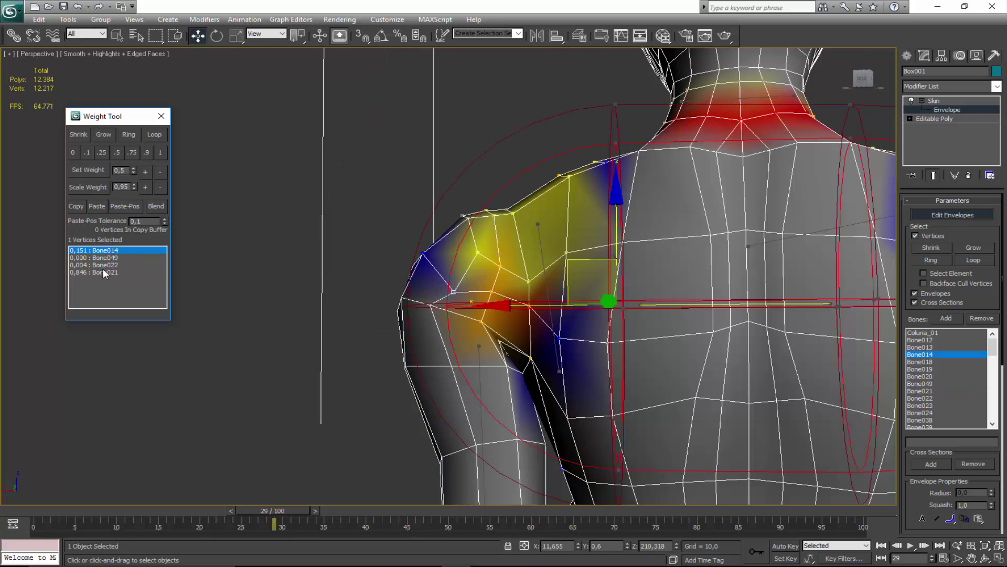
click(105, 265)
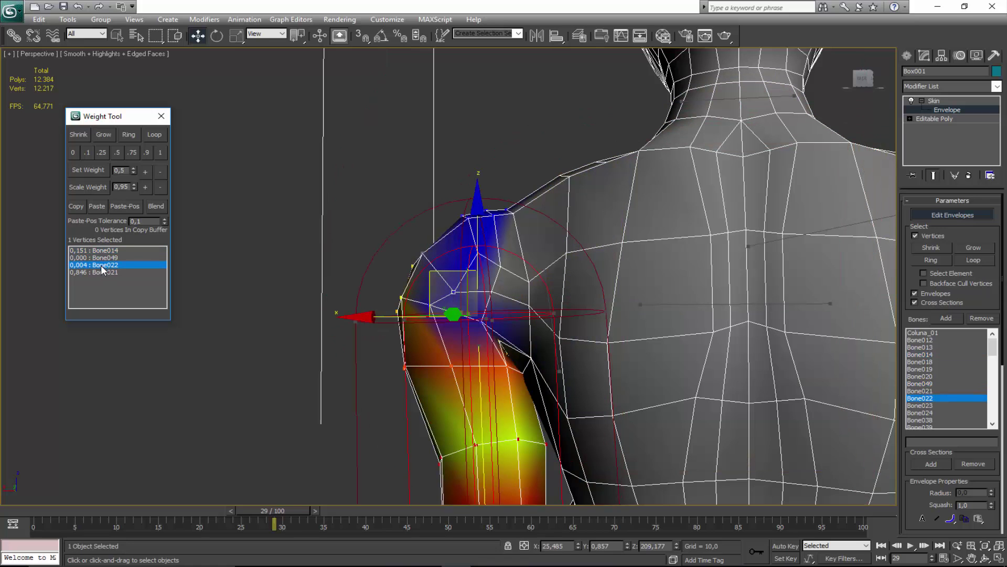
click(102, 270)
click(109, 266)
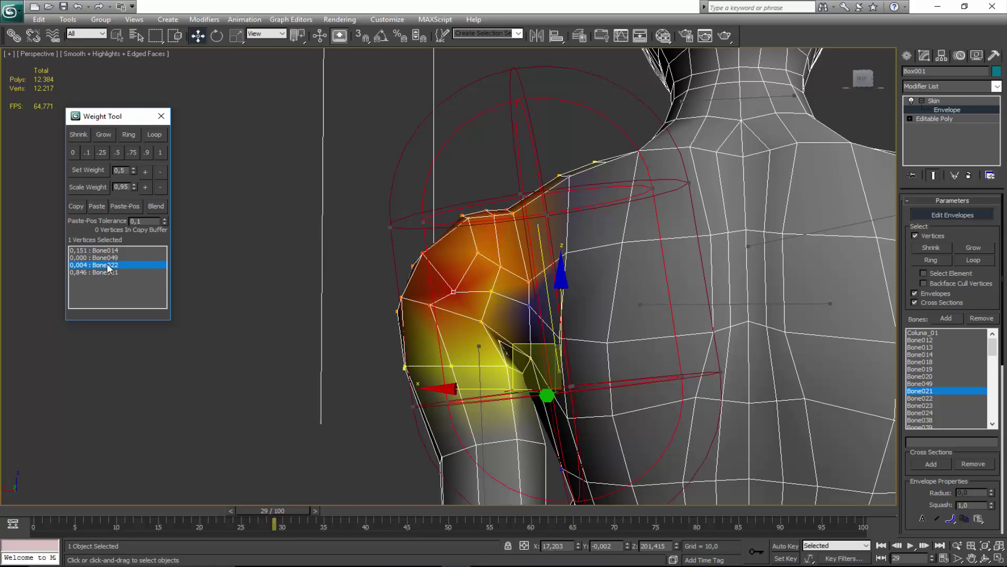
click(108, 251)
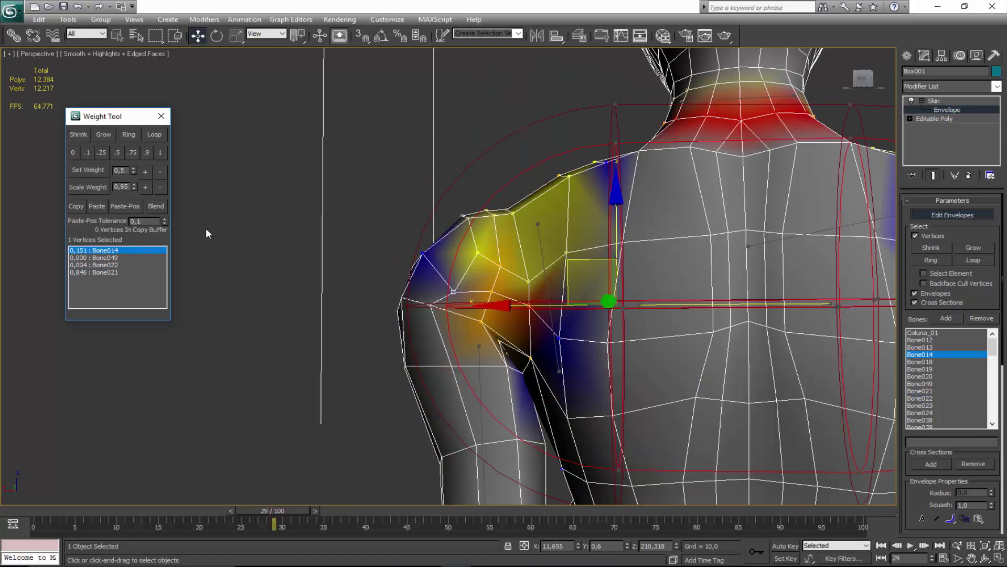
click(73, 152)
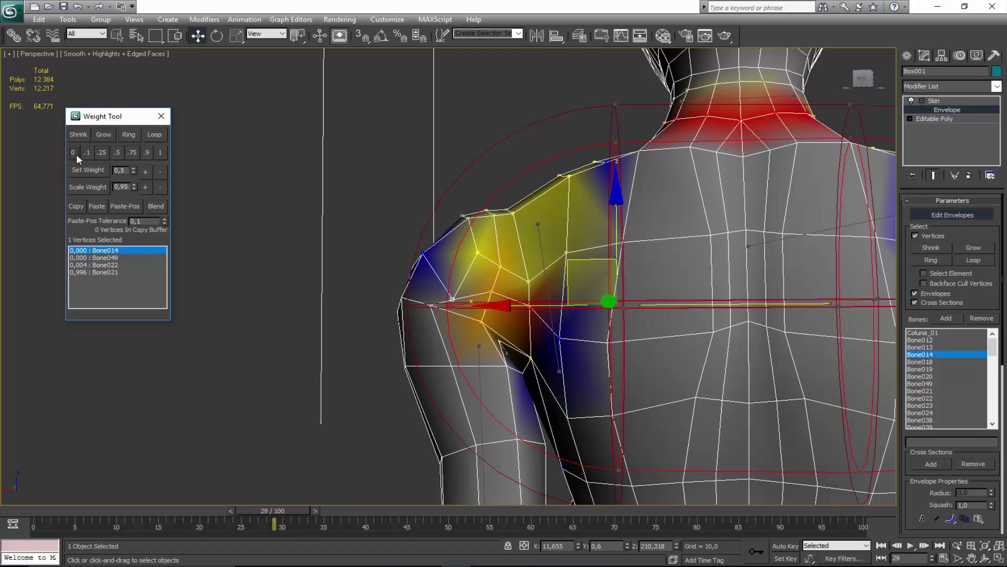
Raise the rear shoulder vertex's Bone022 weight to 0.104 in small increments, comparing it with the Bone021 influence.
click(100, 273)
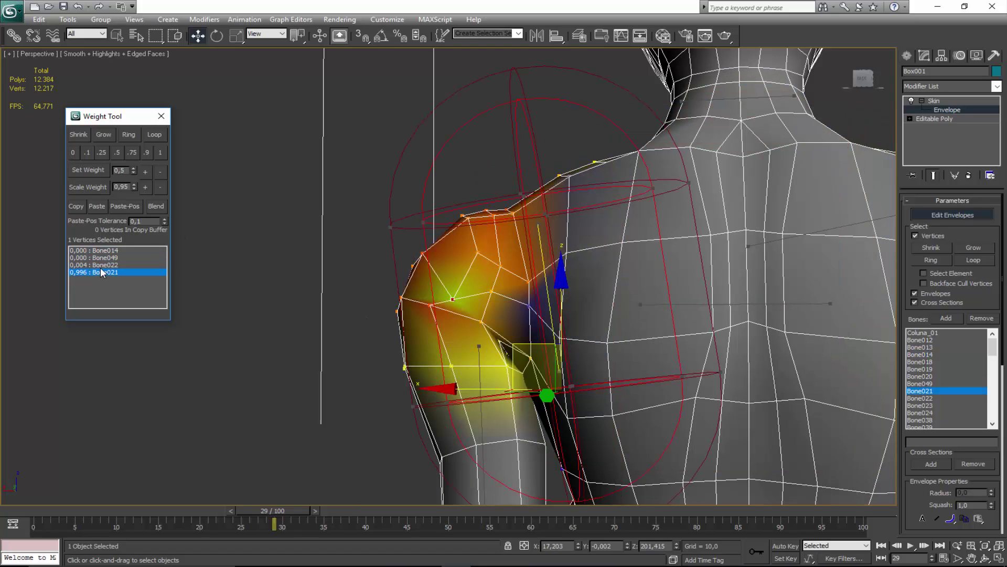
click(99, 265)
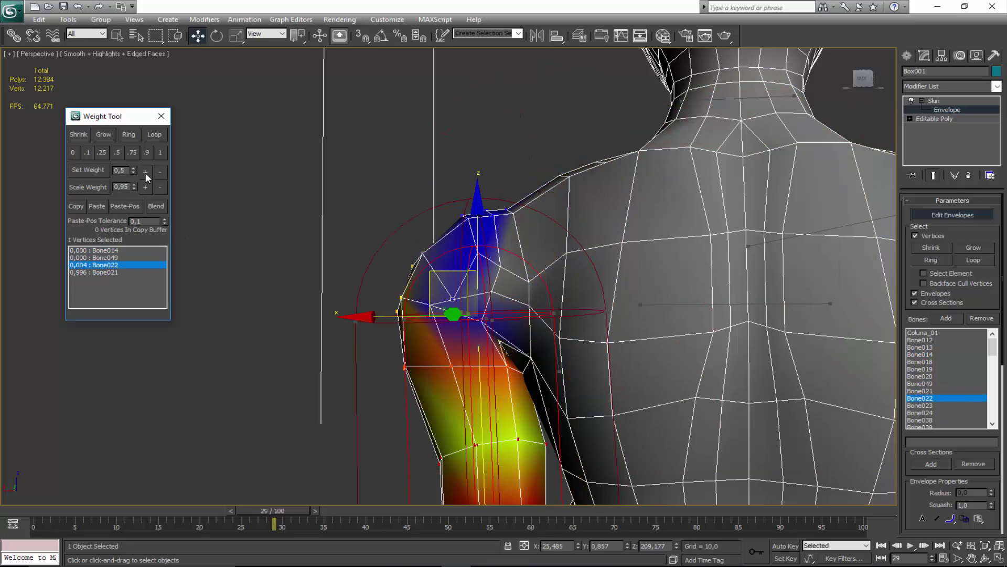
click(146, 172)
click(112, 270)
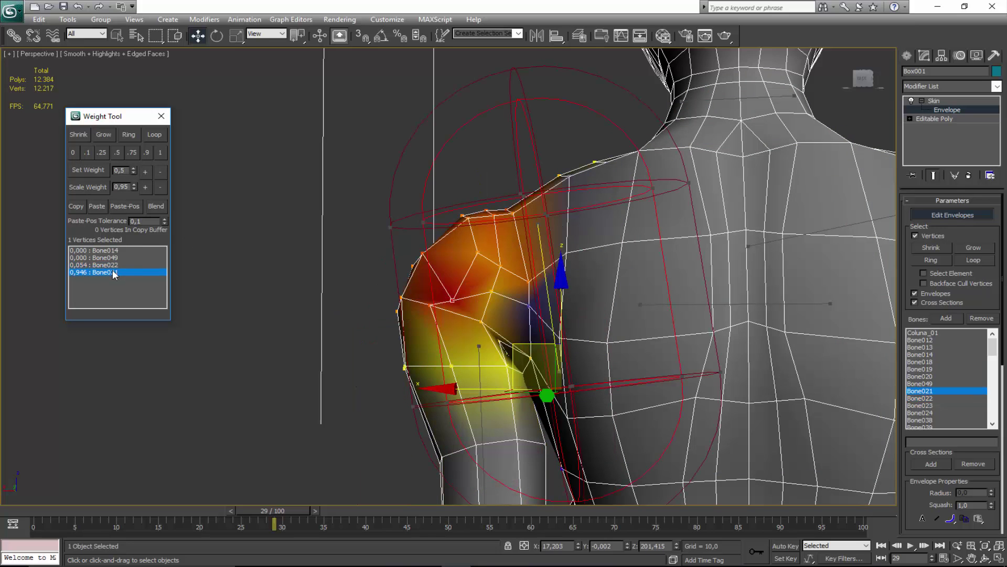
click(113, 268)
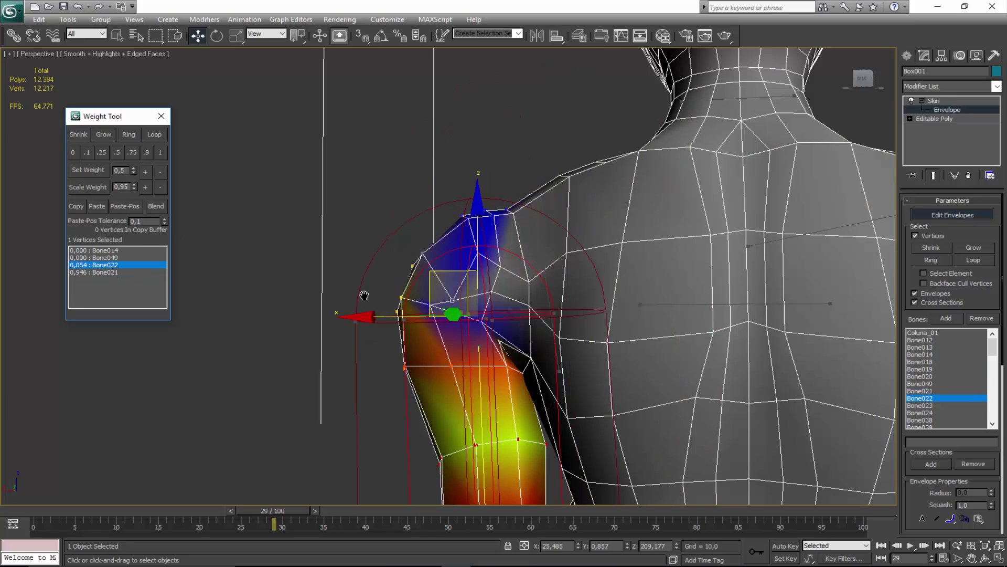
scroll(364, 295, down, 3)
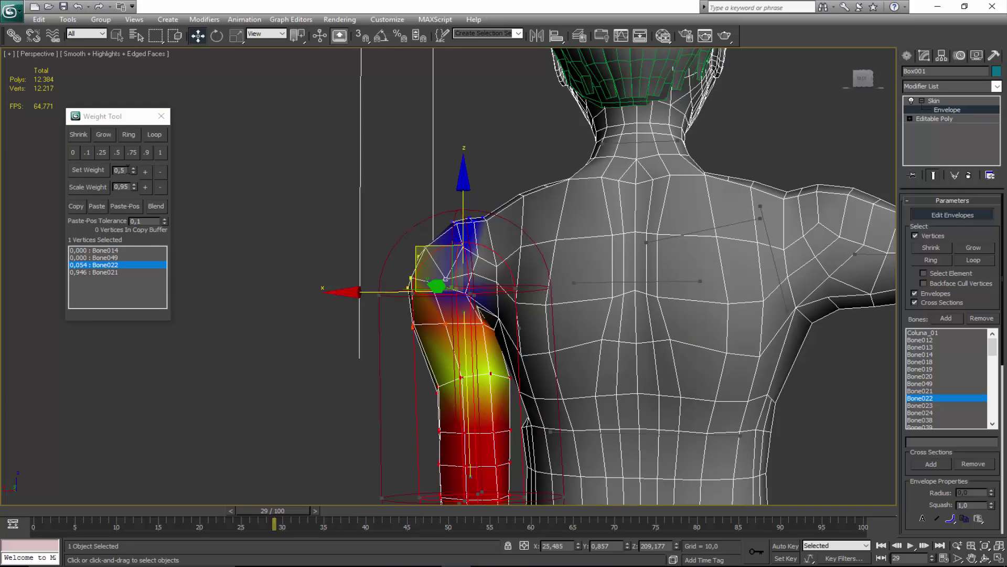
click(144, 172)
Set the rear shoulder vertex's Bone021 weight to 1.
click(103, 273)
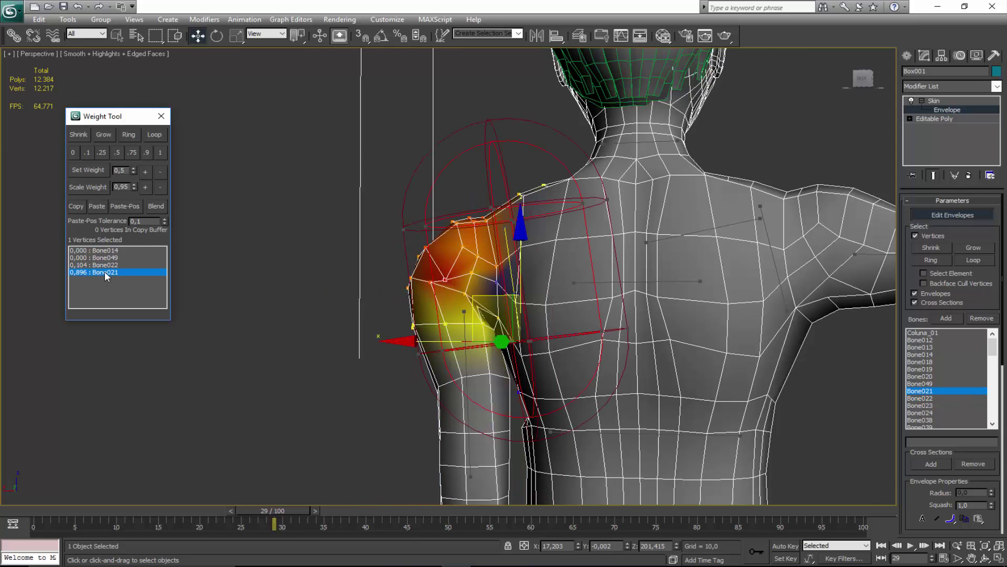
click(162, 156)
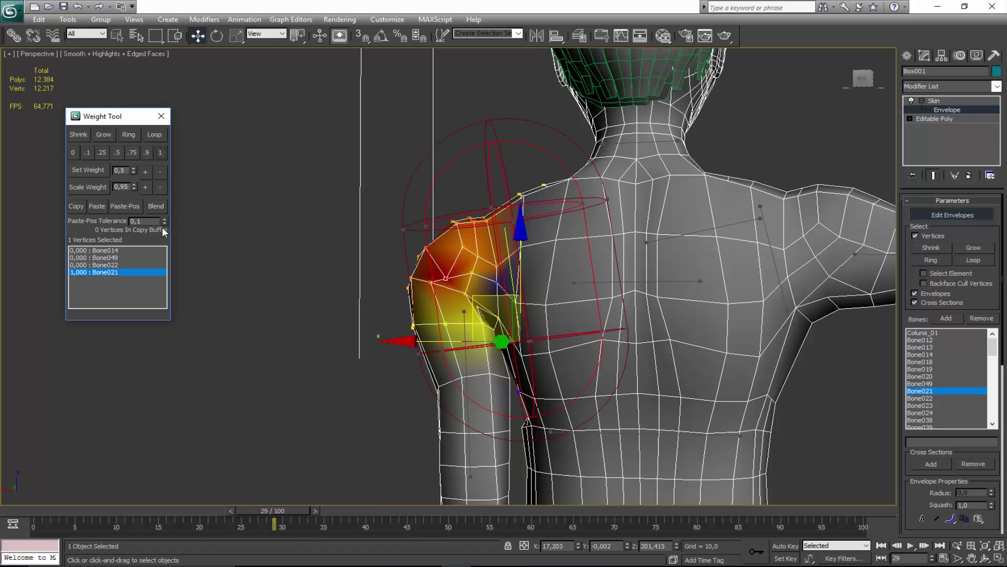
Try raising the same rear shoulder vertex's Bone022 weight in several increments and undo them.
click(111, 265)
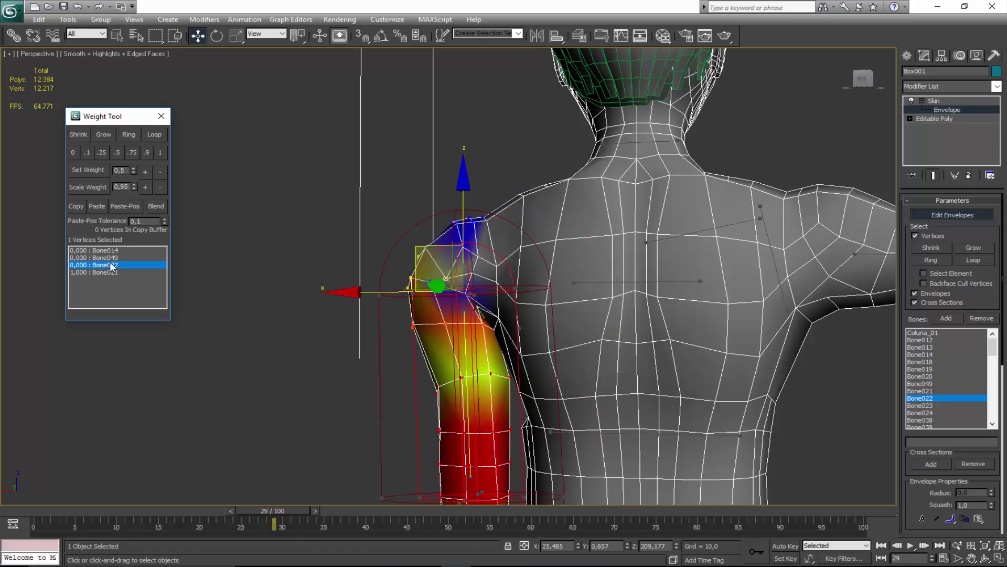
click(145, 172)
click(144, 173)
click(144, 173)
key(ctrl+z)
key(ctrl+z)
key(ctrl+z)
key(ctrl+z)
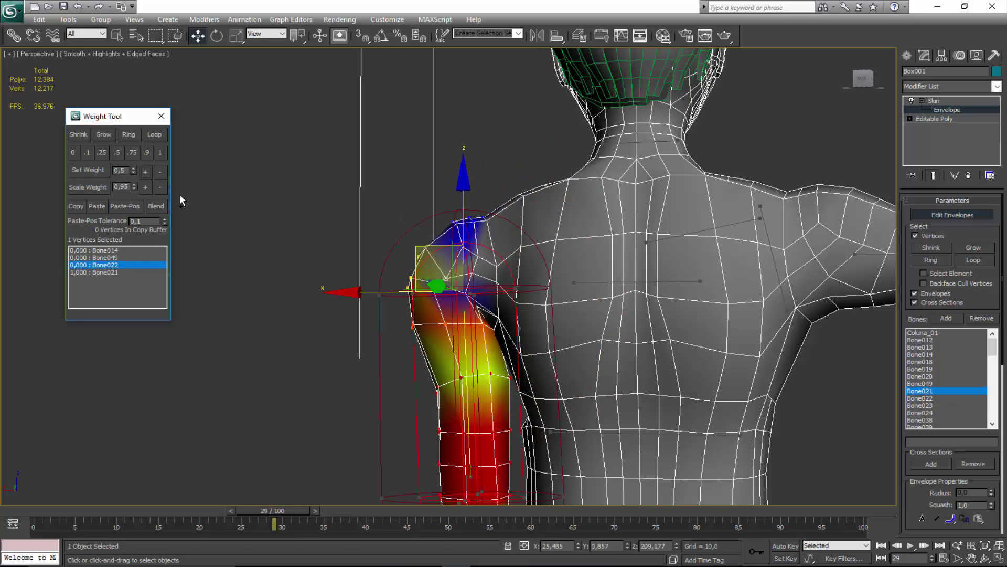
Choose Bone014 and raise its weight on the rear shoulder vertex to 0.400.
click(587, 282)
click(147, 172)
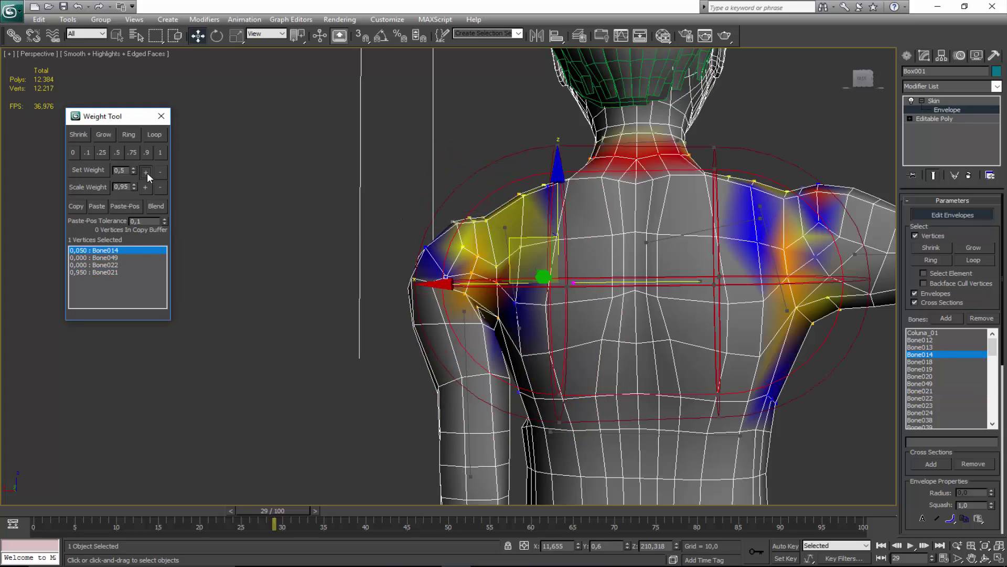
click(147, 172)
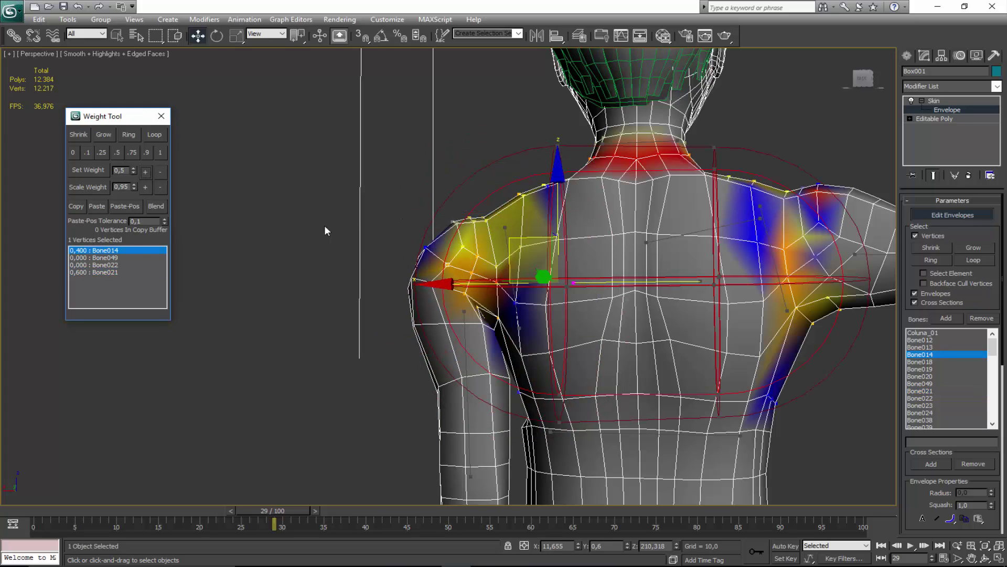
Select the outer vertex at the back of the left upper arm and raise its Bone022 weight to 0.331 in increments.
click(432, 282)
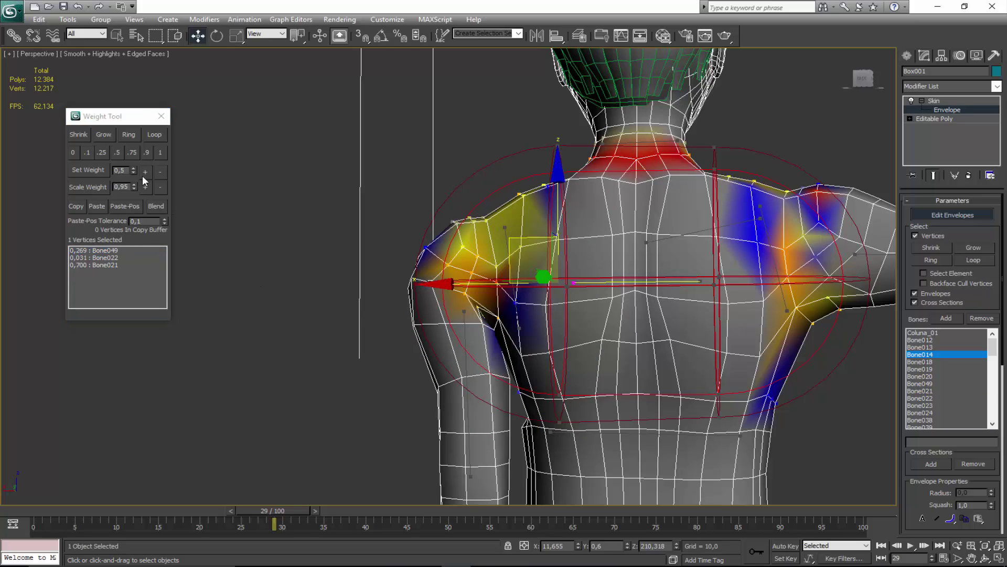
click(93, 257)
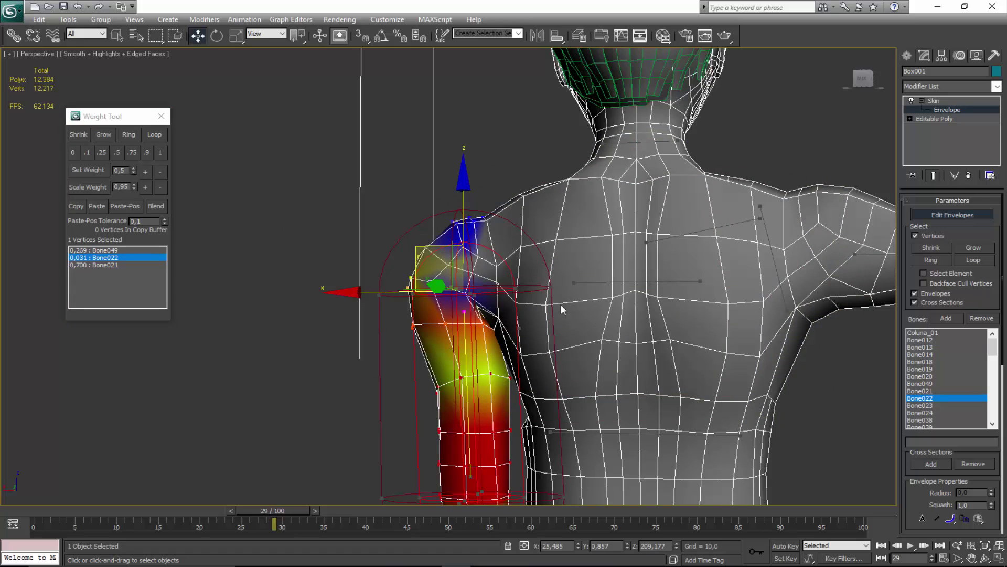
click(146, 173)
click(146, 173)
click(146, 173)
click(146, 173)
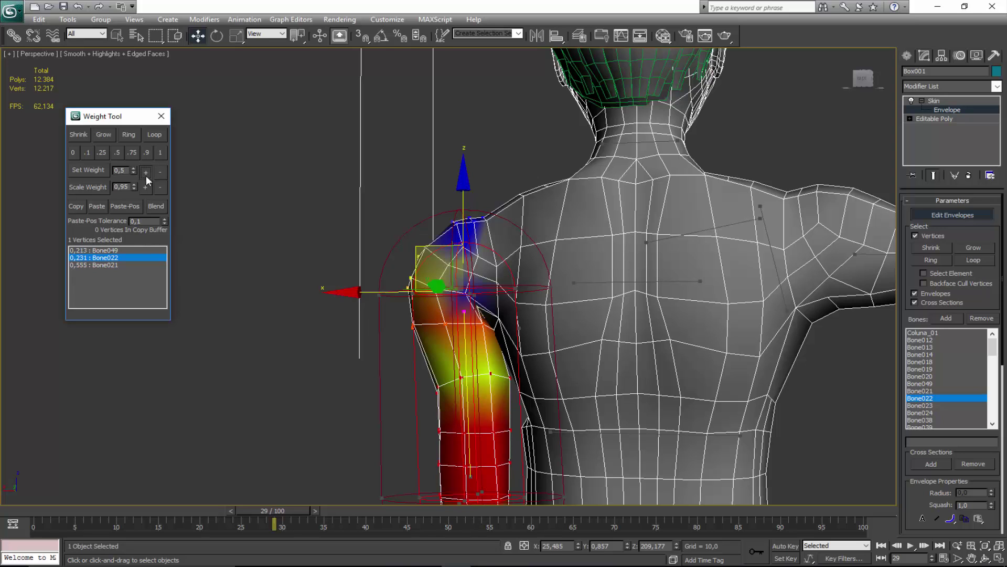
click(146, 173)
Raise the Bone022 weight to 0.107 on the vertex just above the rear armpit opening.
scroll(268, 262, up, 2)
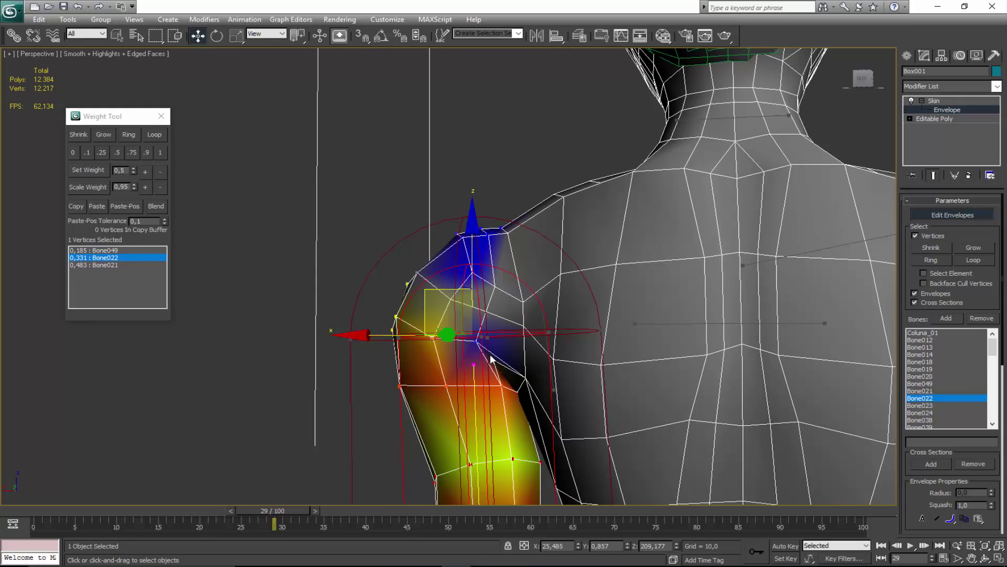
click(476, 340)
click(146, 172)
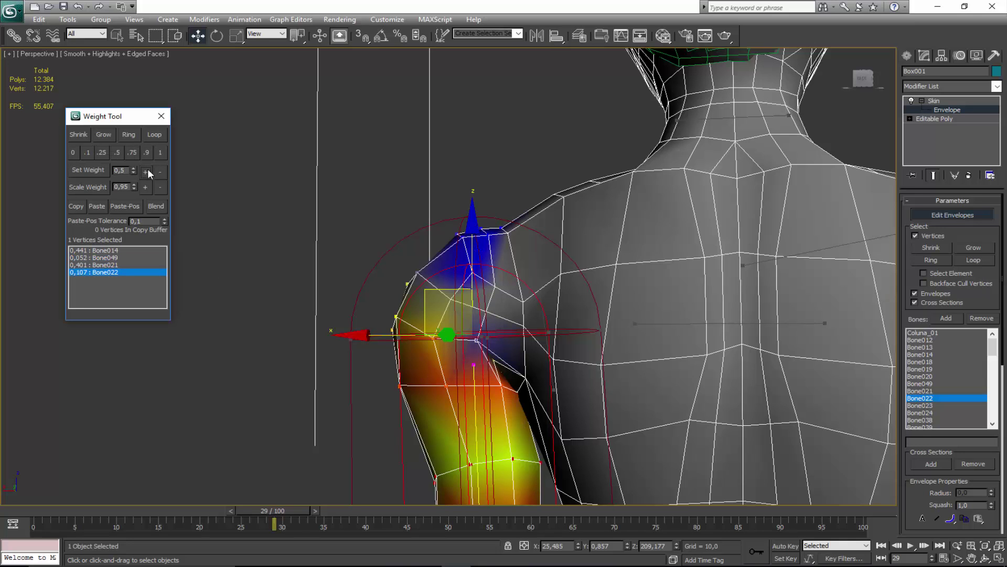
Select the vertex at the top of the rear armpit opening, try raising its Bone022 weight, and undo the increase.
scroll(427, 309, down, 3)
key(ctrl+r)
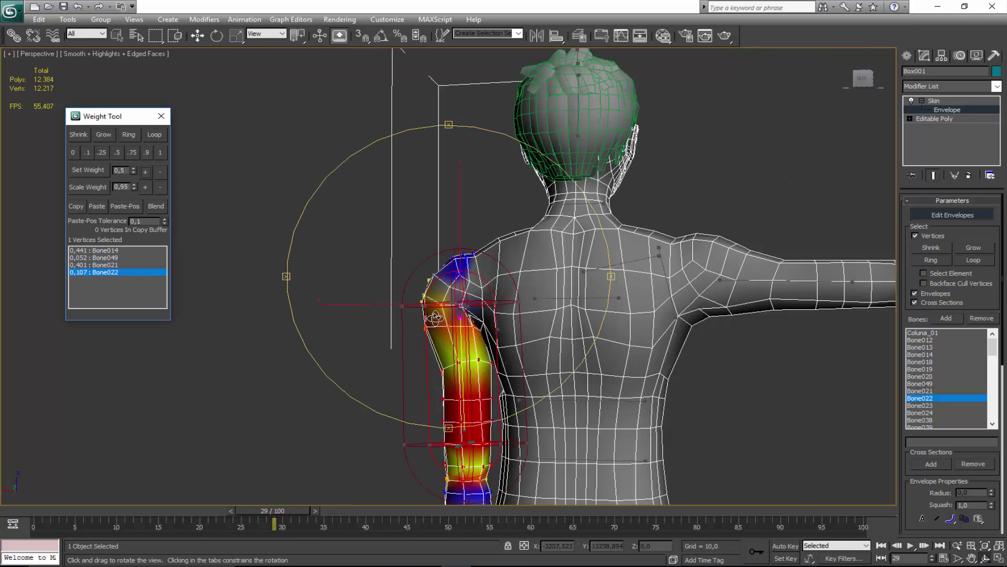
middle_drag(453, 334, 452, 311)
scroll(453, 304, up, 3)
right_click(487, 312)
click(488, 308)
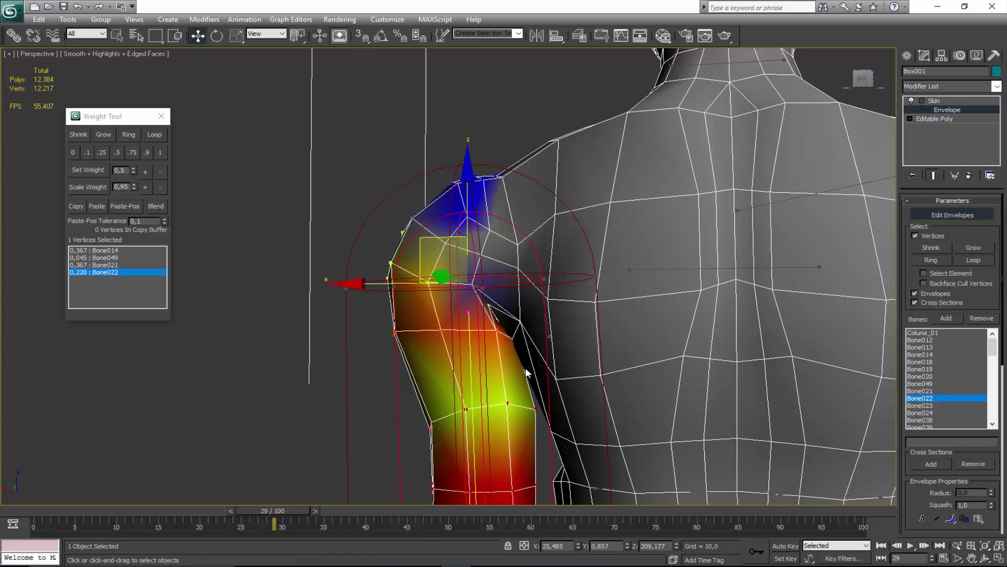
click(146, 171)
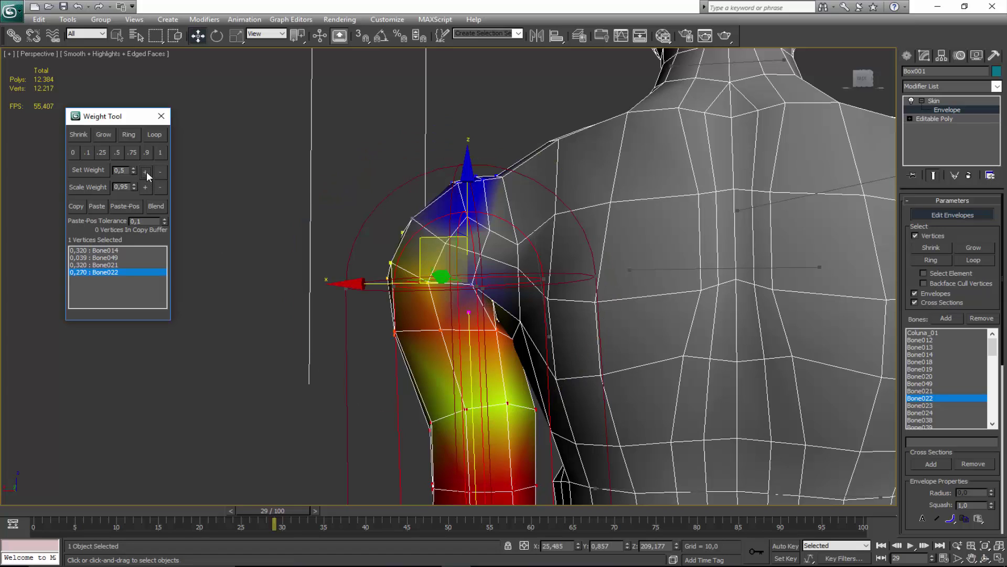
key(ctrl+z)
On the selected armpit vertex, raise the Bone021 weight to 0.467 and set both Bone014 and Bone049 to 0.
click(104, 266)
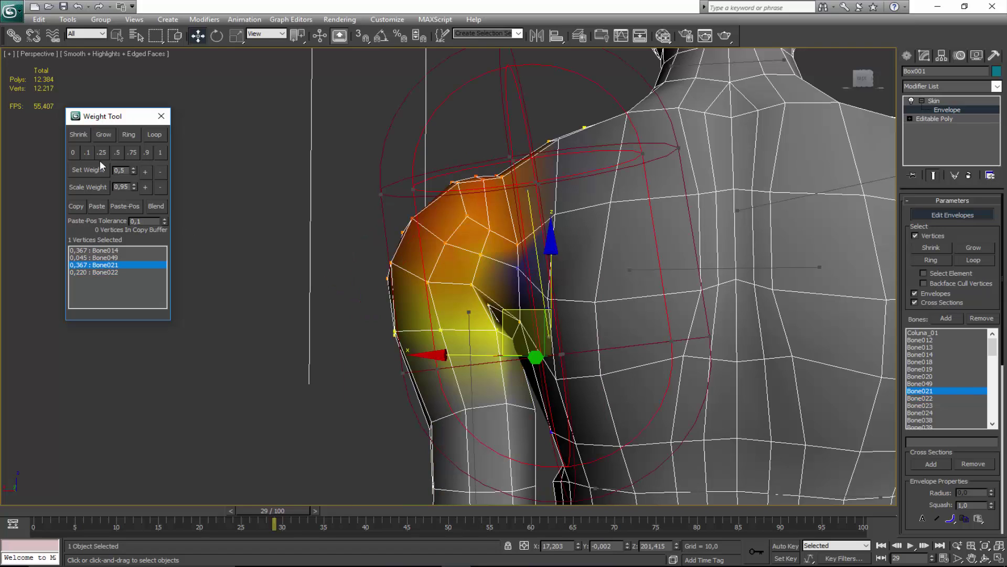
click(144, 172)
click(114, 251)
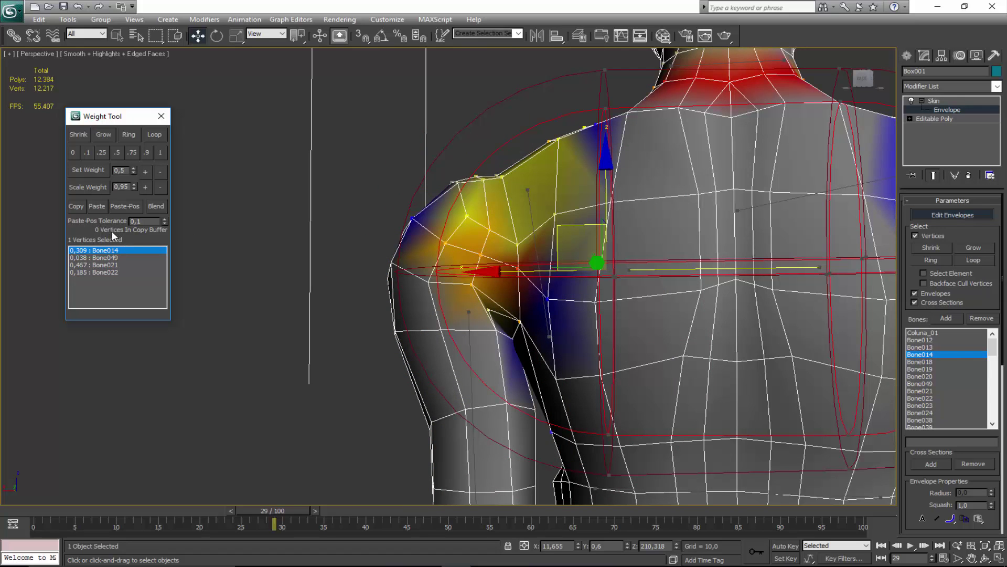
click(74, 152)
click(115, 258)
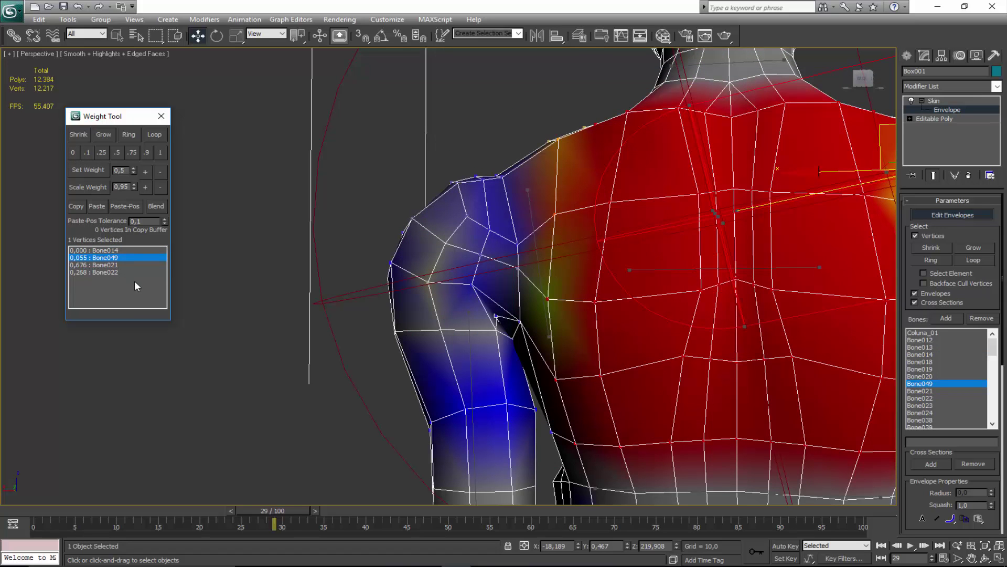
click(75, 153)
Select the vertices around the left shoulder and upper arm from the front, set their Bone049 weight to 0, and deselect them.
scroll(234, 279, down, 3)
alt+middle_drag(384, 284, 455, 297)
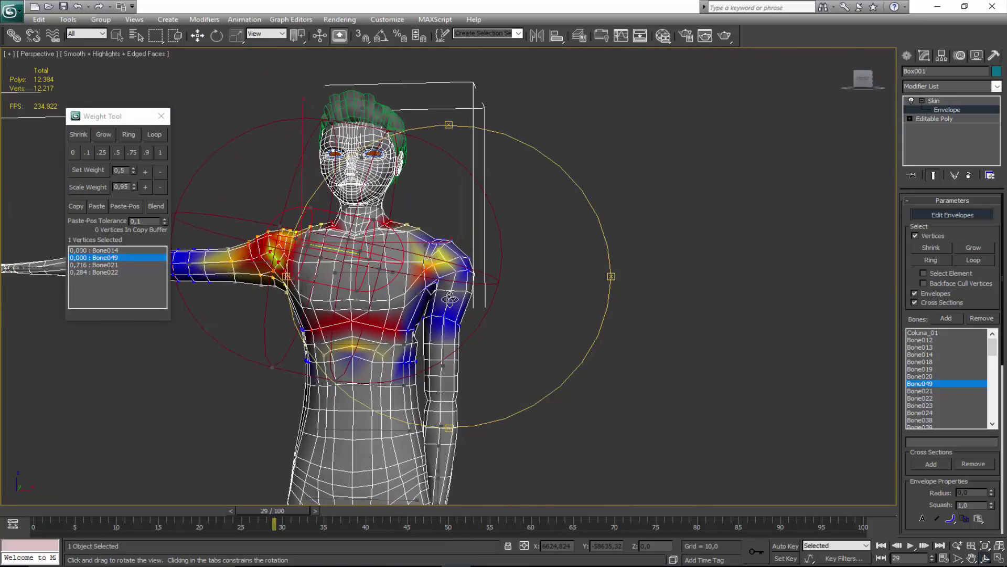
scroll(454, 302, up, 2)
drag(455, 304, 458, 305)
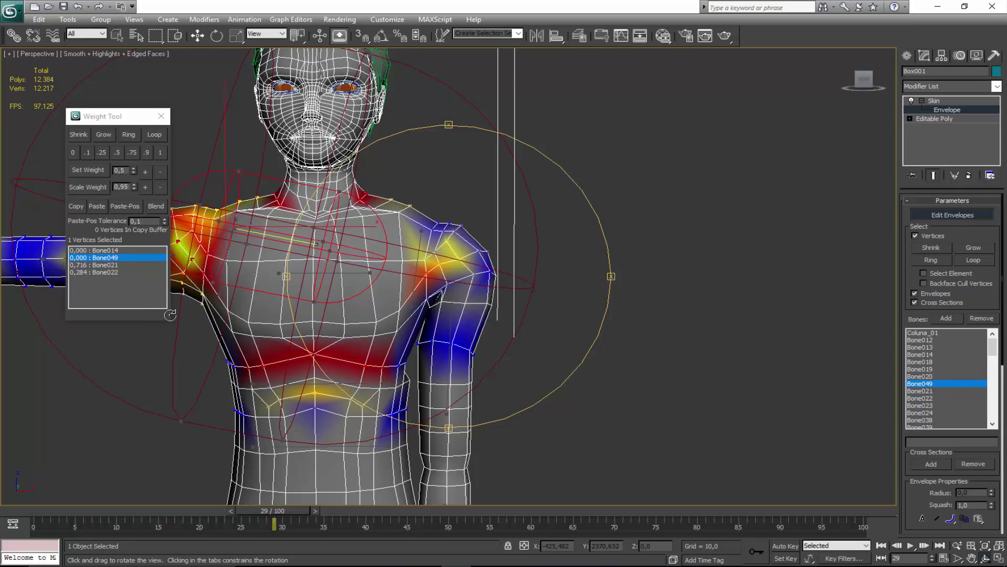
scroll(329, 314, down, 3)
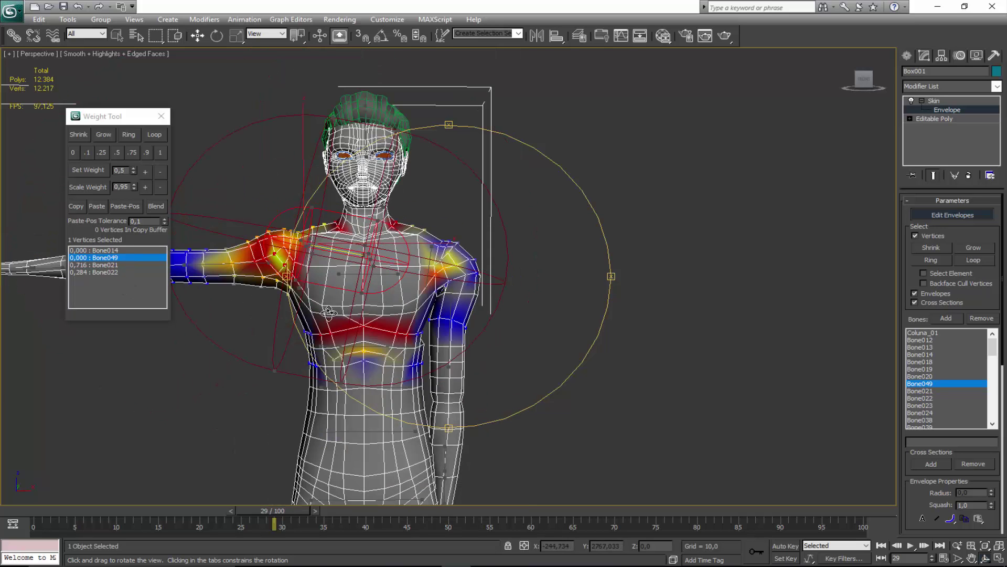
drag(455, 296, 444, 296)
key(w)
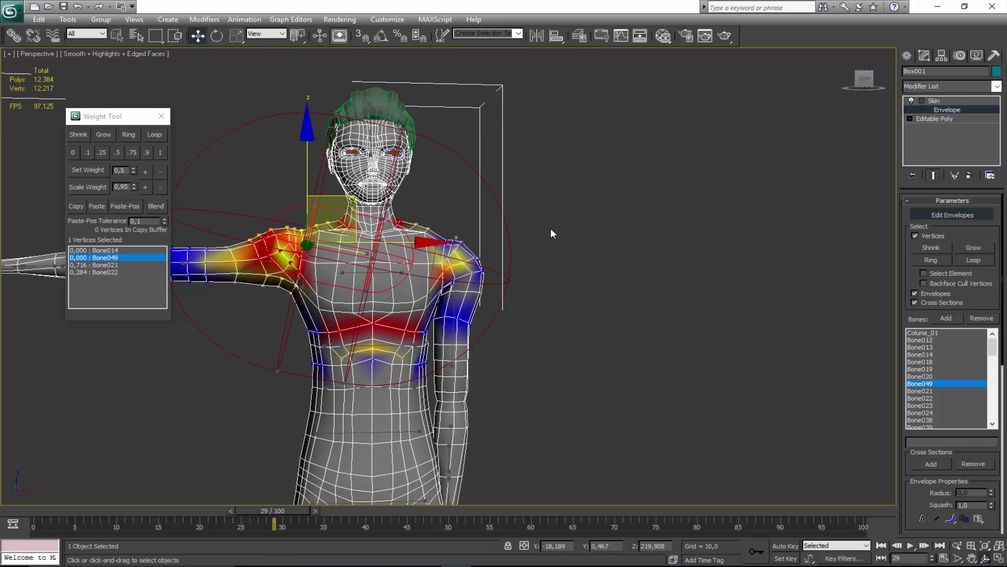
drag(610, 183, 406, 363)
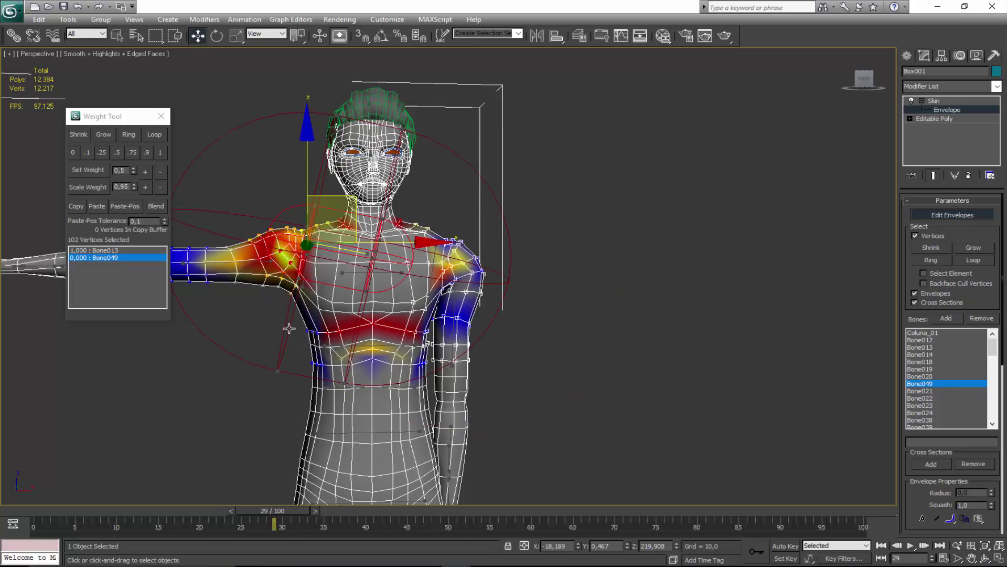
click(73, 152)
middle_drag(446, 266, 447, 279)
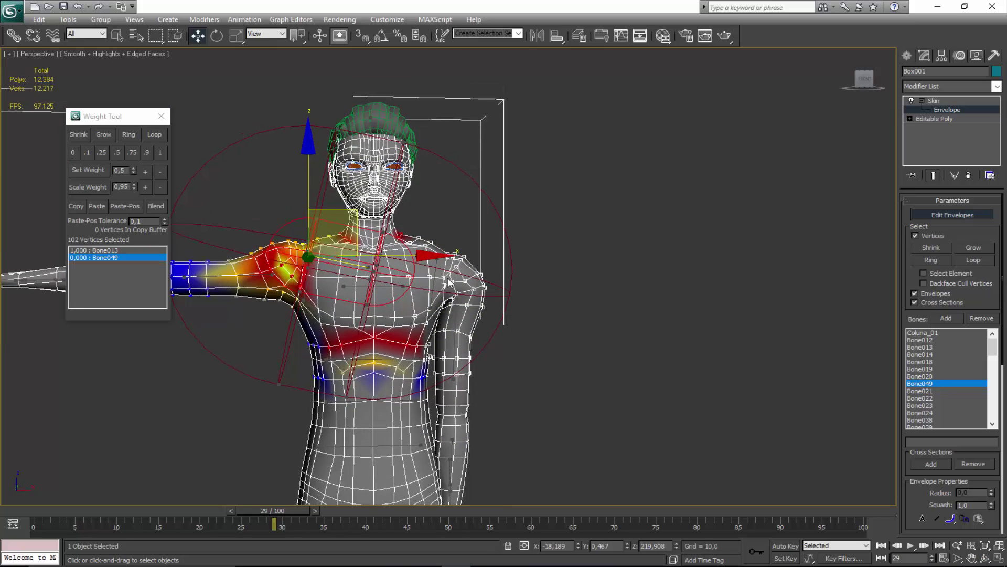
click(581, 238)
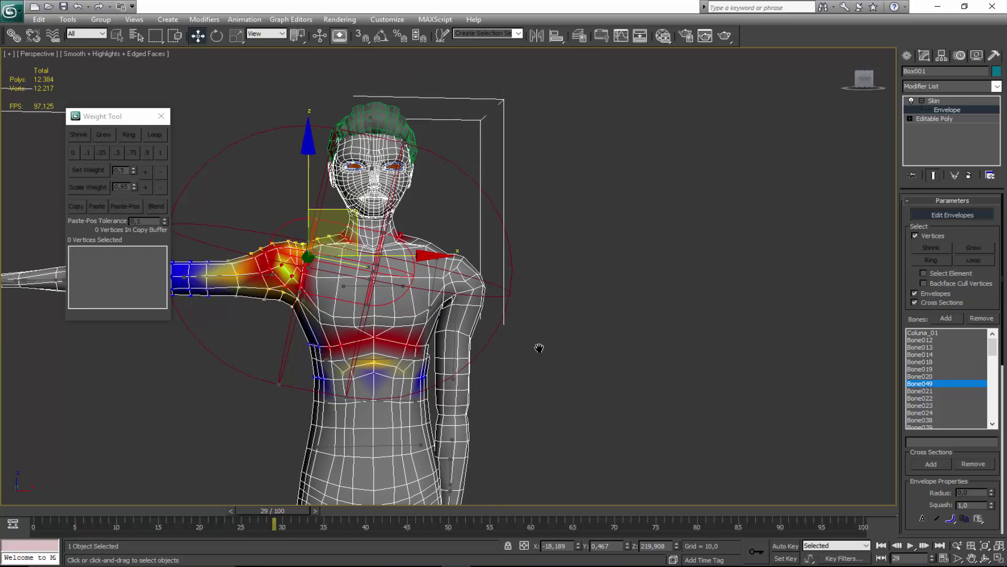
Choose Bone014 from behind and set its weight to 0 on the two torso-side vertices below the left armpit.
scroll(503, 306, up, 4)
alt+middle_drag(349, 312, 212, 313)
scroll(400, 308, up, 3)
alt+middle_drag(401, 308, 426, 321)
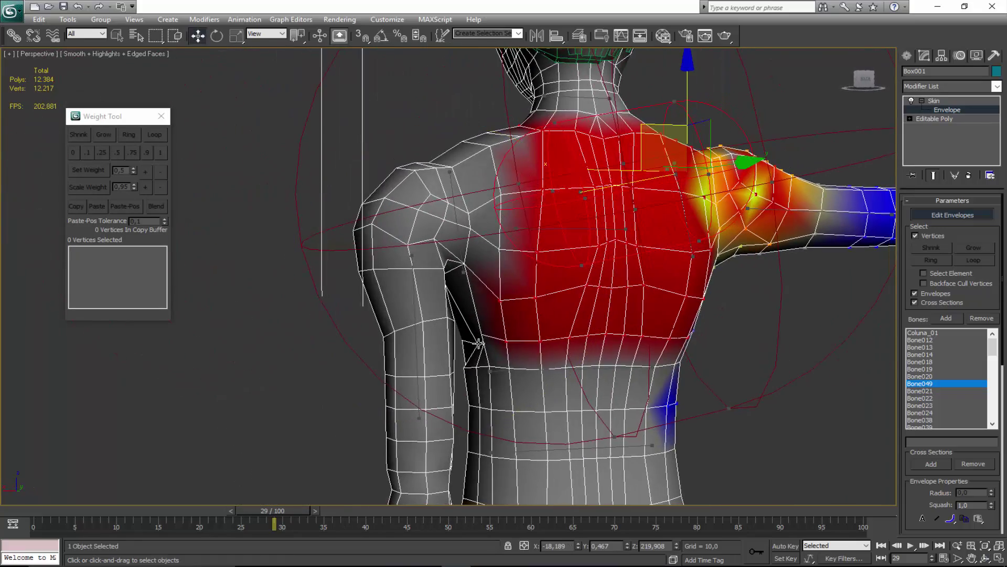
click(606, 231)
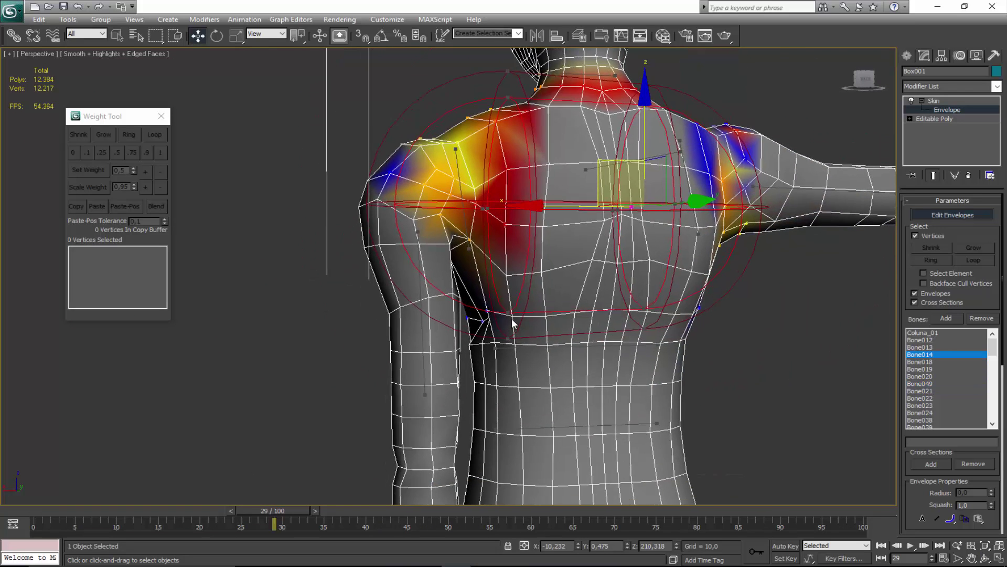
scroll(512, 318, up, 2)
click(498, 340)
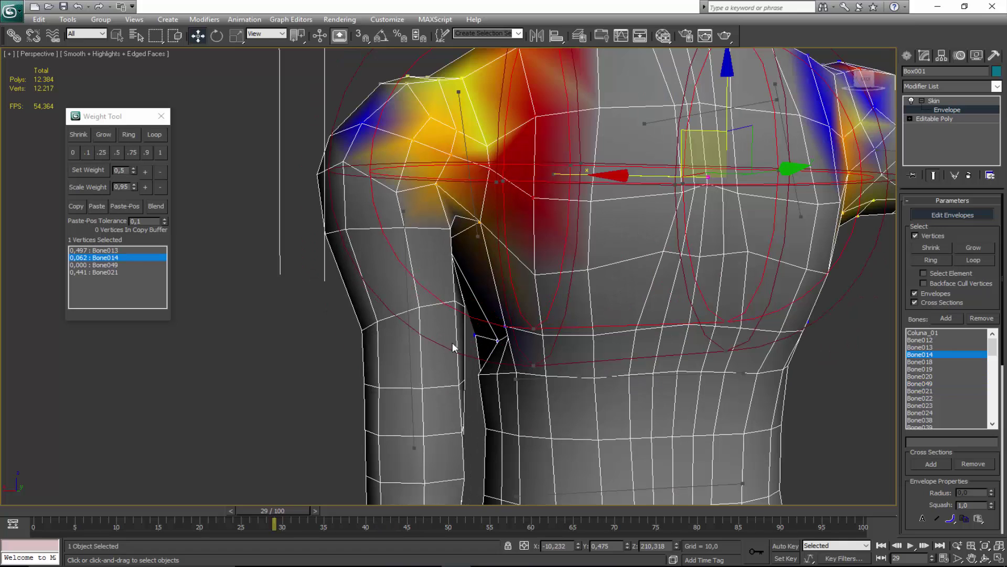
alt+middle_drag(489, 357, 477, 339)
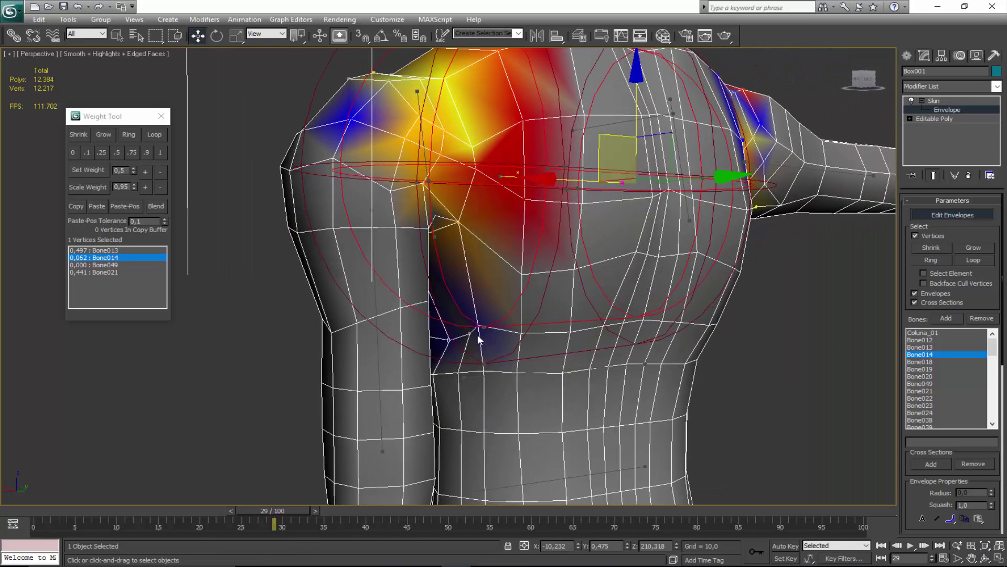
click(77, 152)
Compare the Bone013, Bone014 and Bone021 influences on the two torso-side vertices and raise their Bone013 weight to 0.930.
click(99, 250)
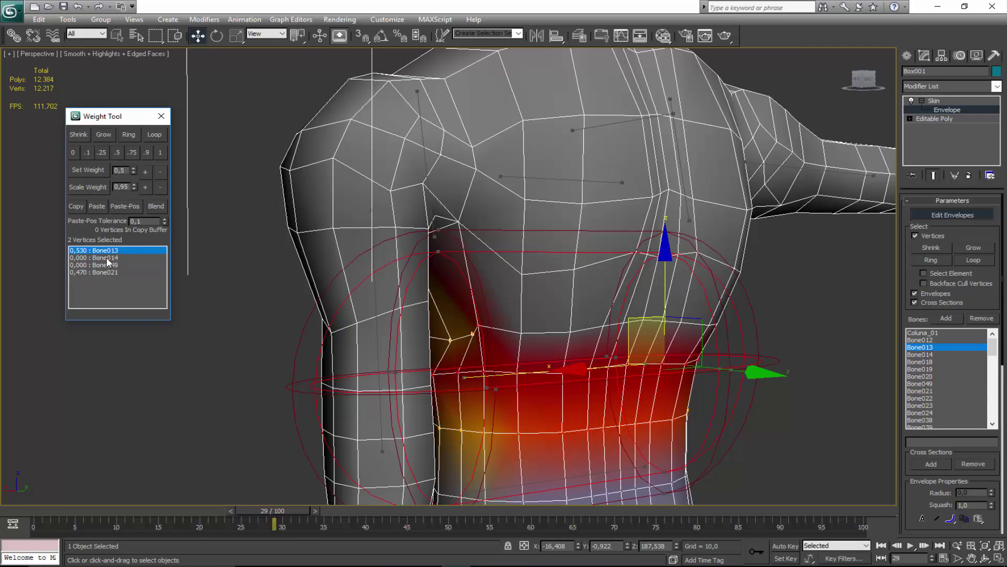
click(107, 272)
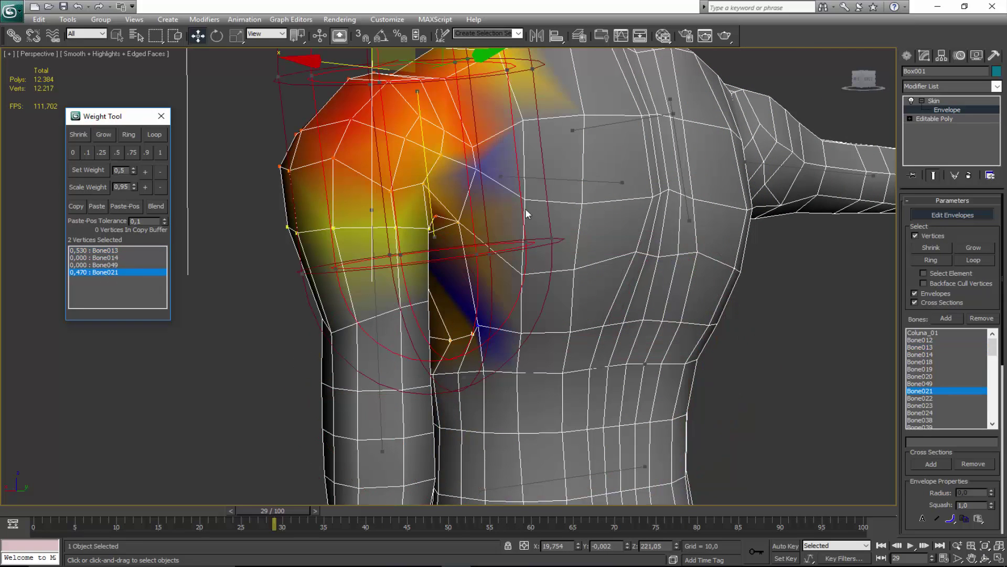
click(574, 180)
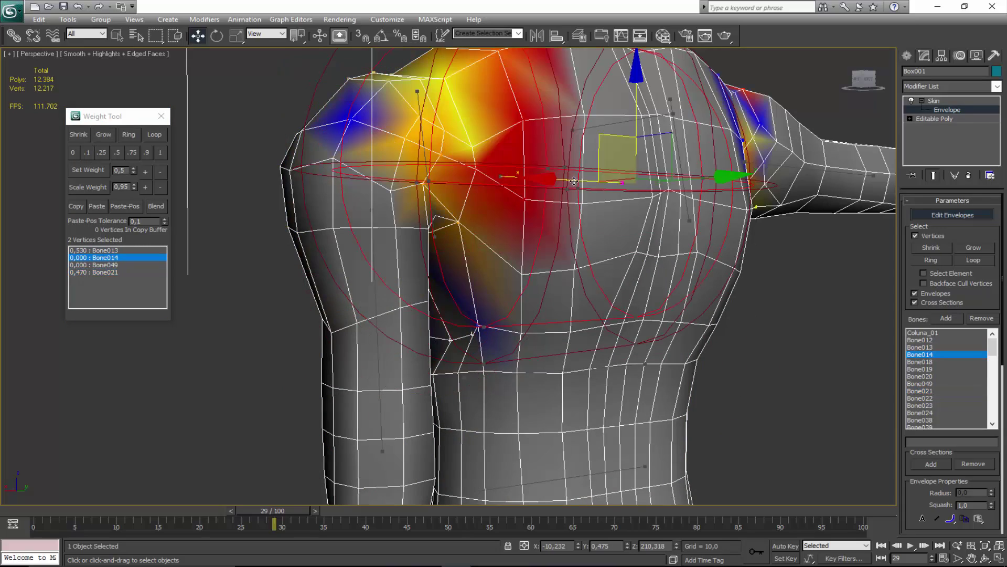
alt+middle_drag(574, 181, 476, 295)
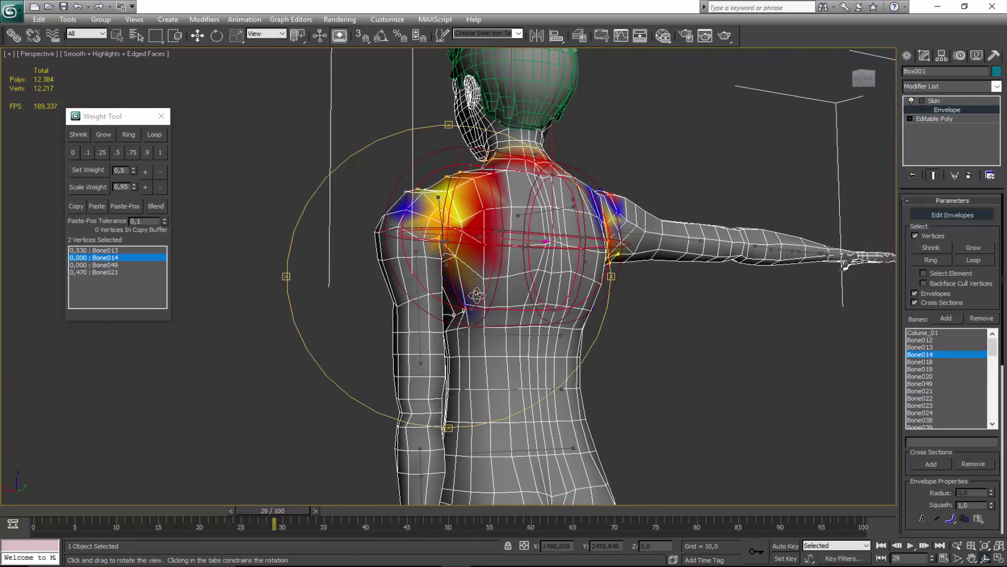
scroll(477, 295, up, 5)
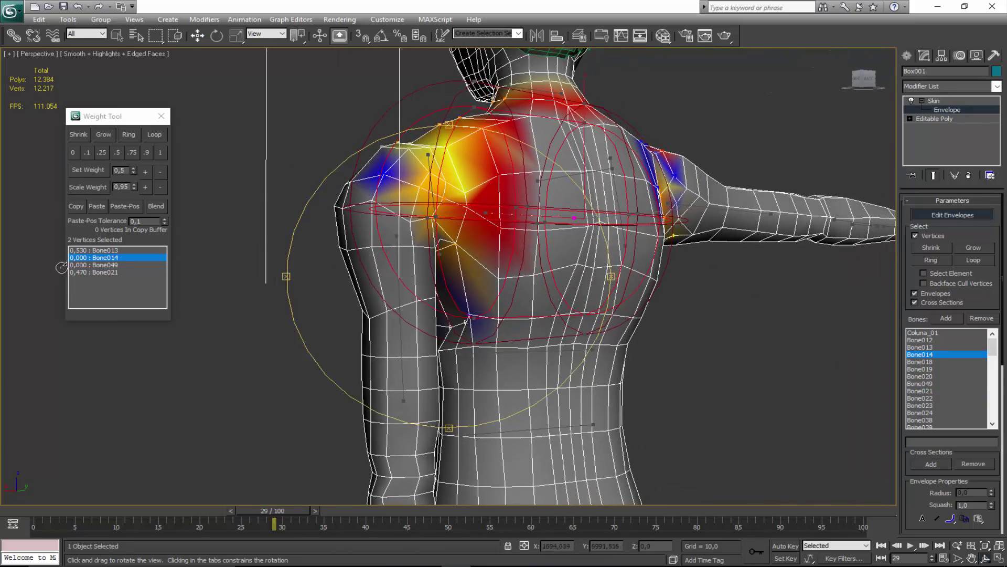
click(103, 273)
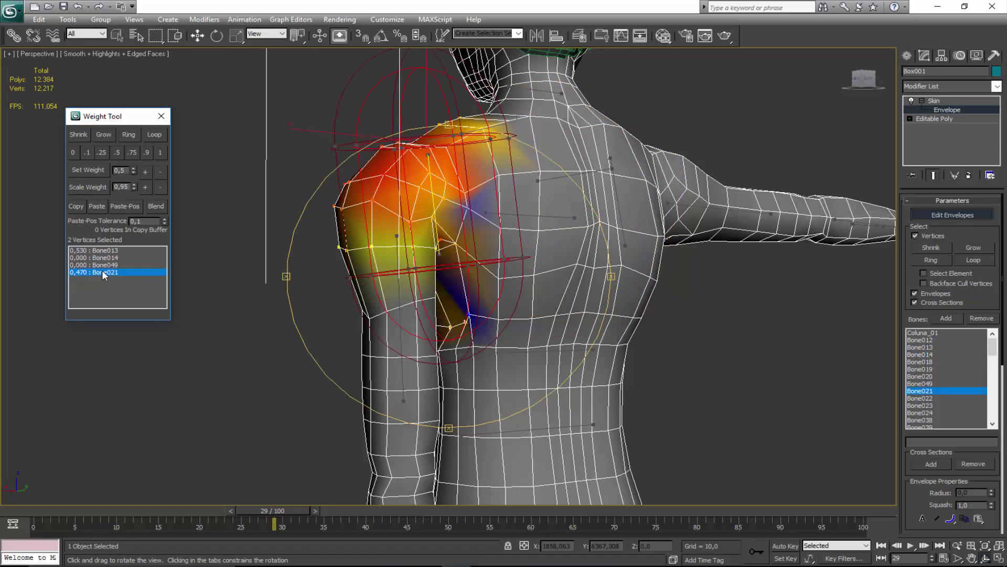
click(540, 350)
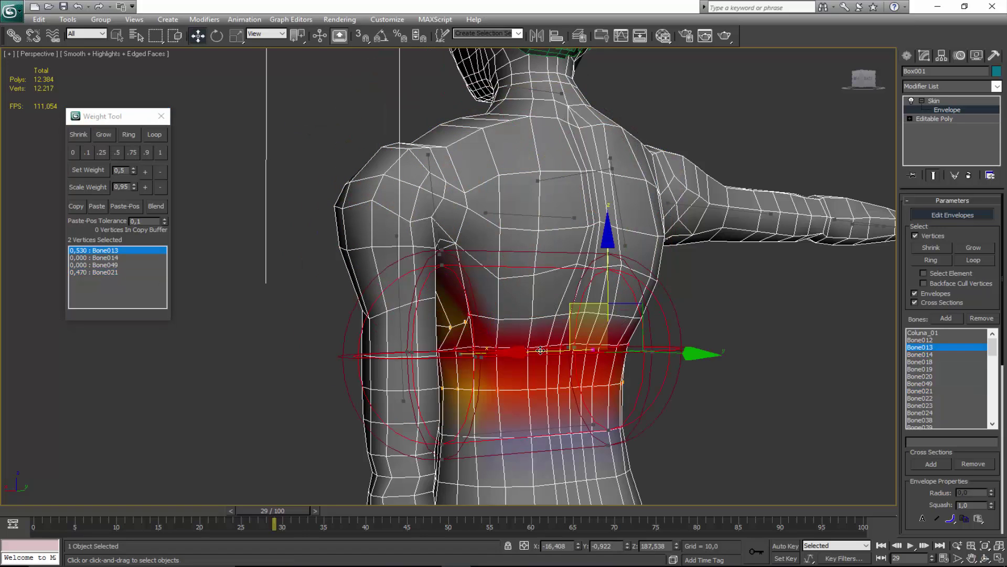
click(145, 171)
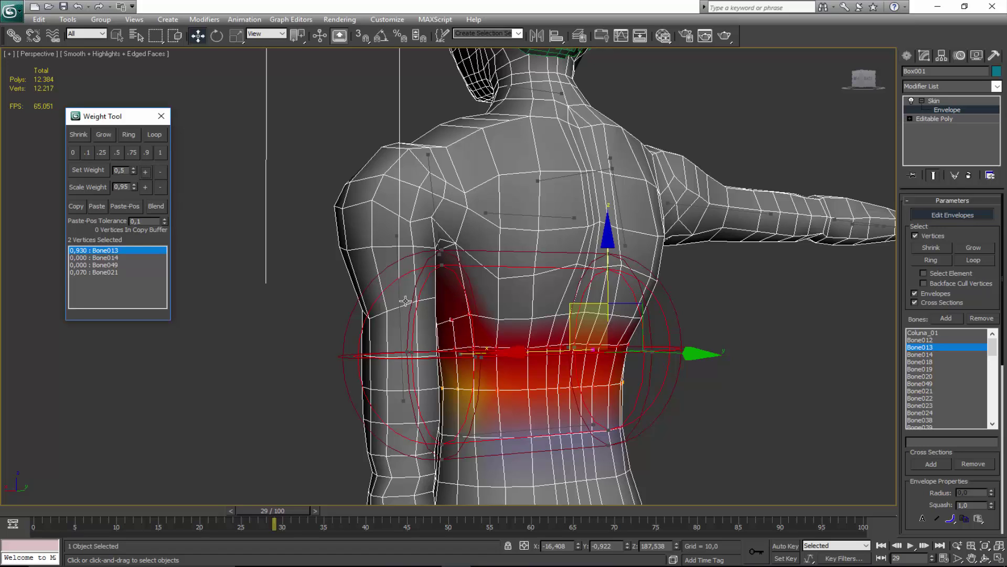
Leave envelope editing and examine the deformation of the left shoulder and armpit from the front.
scroll(420, 300, down, 3)
key(ctrl+r)
drag(373, 277, 527, 273)
mouse_move(527, 274)
alt+middle_down()
mouse_move(584, 276)
mouse_move(511, 280)
alt+middle_up()
scroll(444, 303, down, 2)
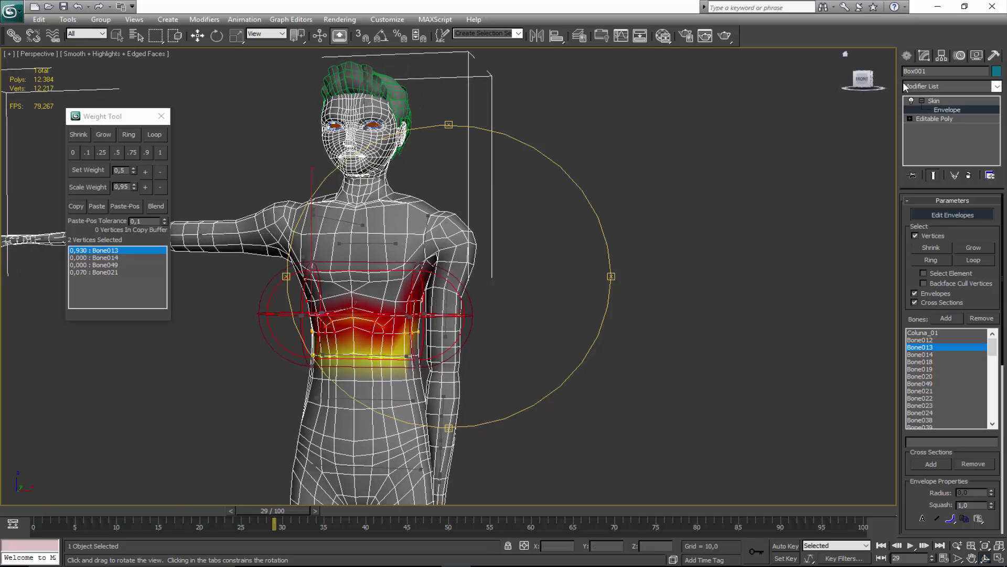
click(926, 100)
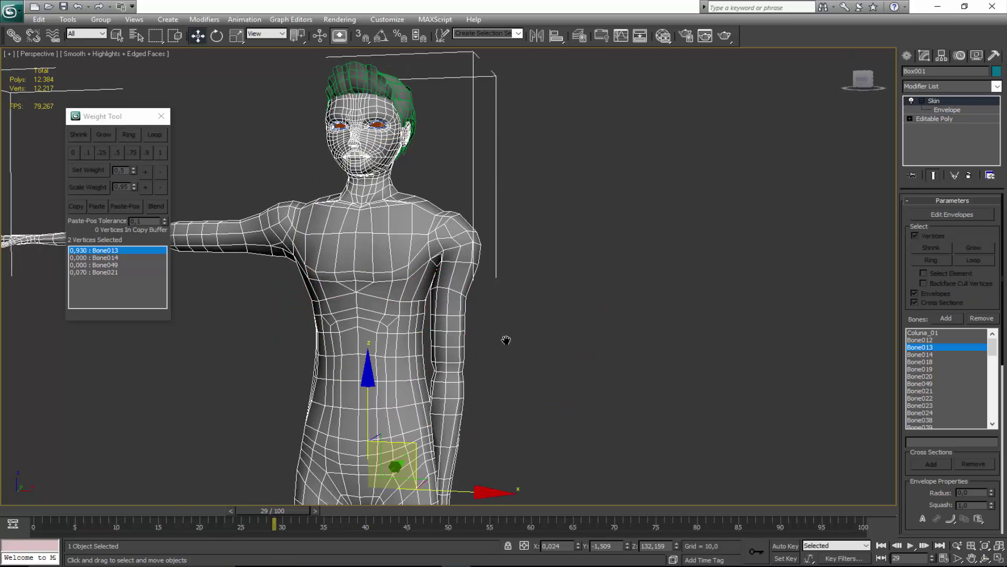
alt+middle_drag(506, 337, 480, 335)
scroll(484, 338, up, 5)
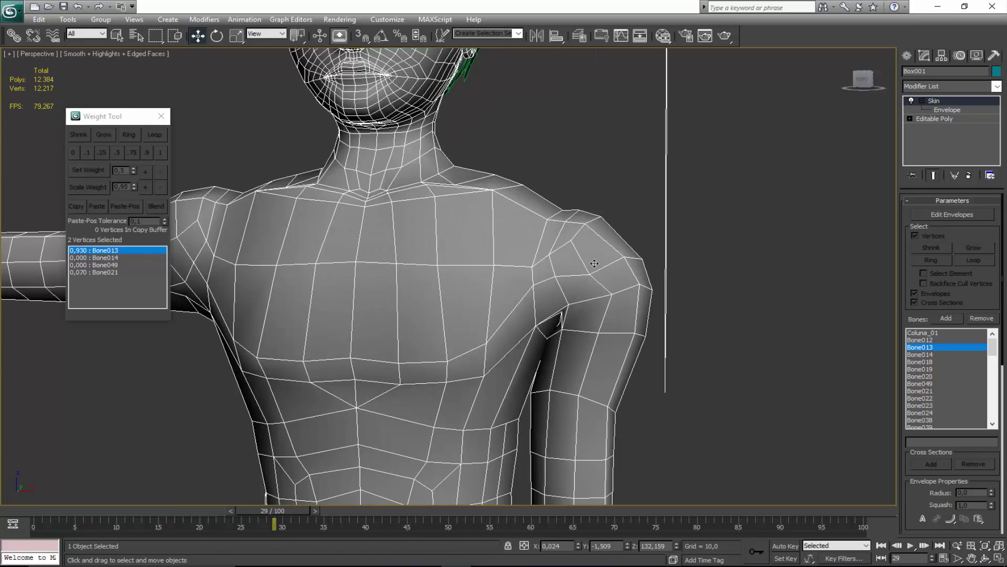
Resume envelope editing, select three vertices at the left shoulder, and raise their Bone021 weight to 1.000.
click(939, 109)
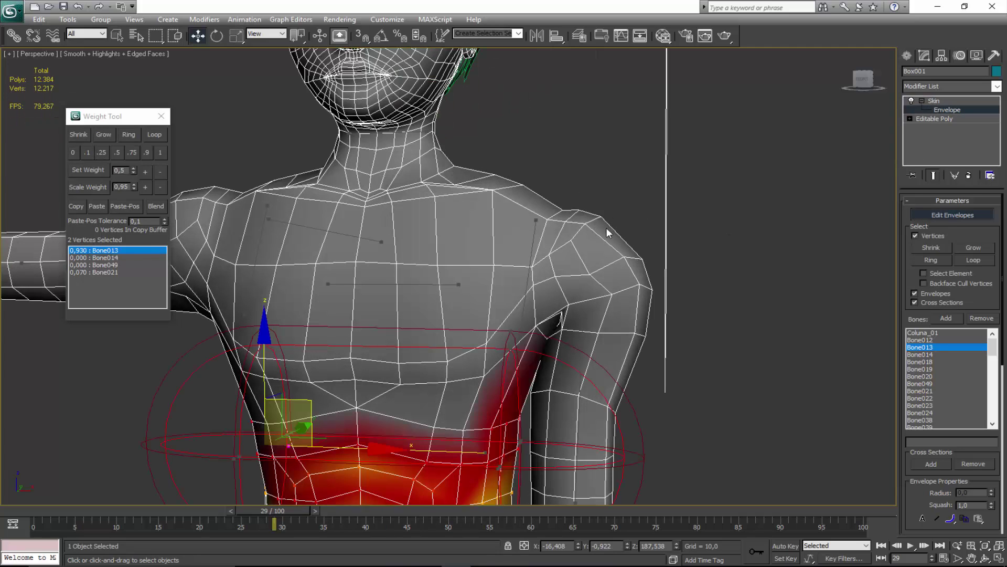
alt+middle_drag(584, 251, 549, 218)
drag(515, 245, 511, 245)
alt+middle_drag(568, 257, 295, 273)
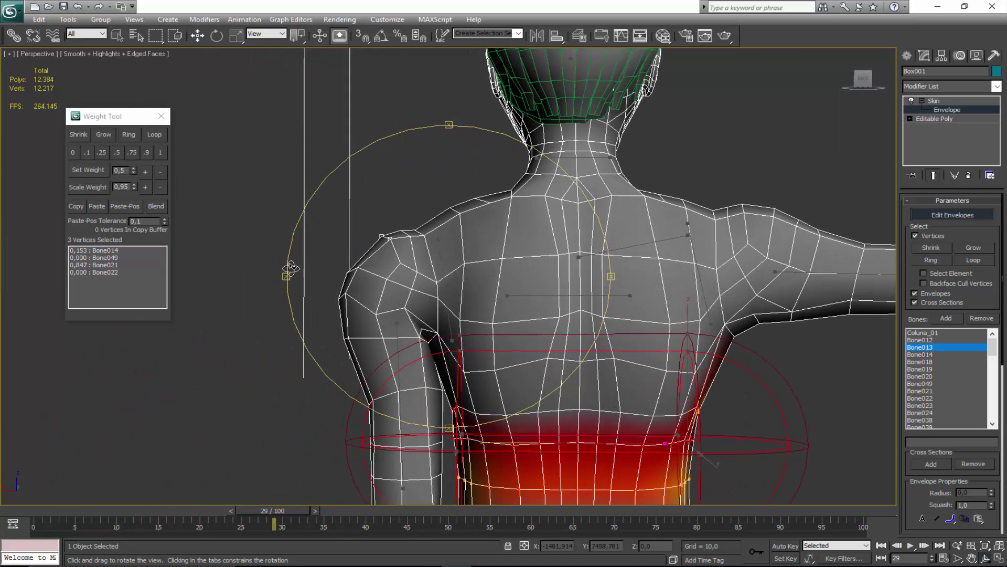
click(442, 268)
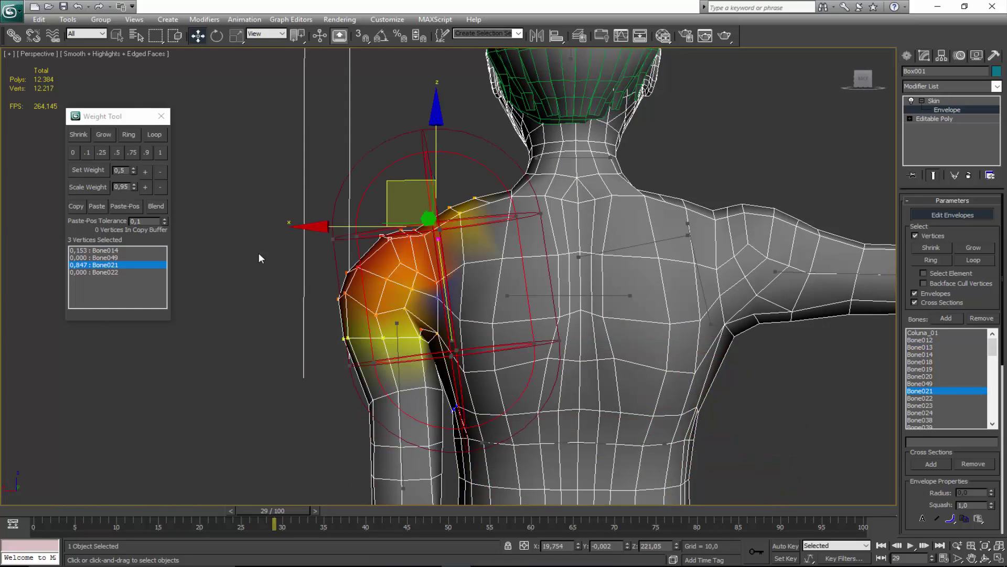
click(146, 172)
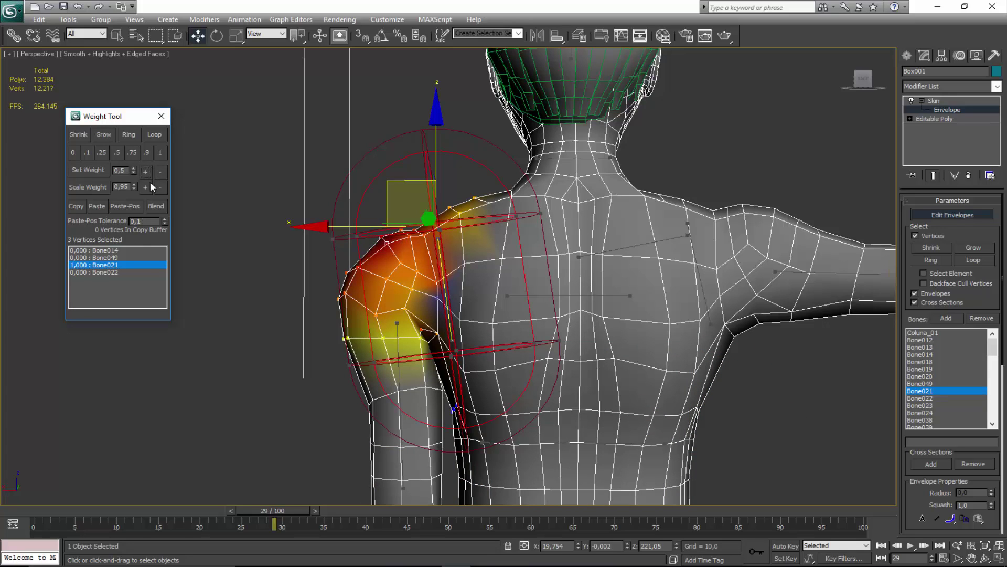
Select three vertices where the left shoulder meets the upper arm and raise their Bone021 weight to 0.924.
alt+middle_drag(426, 309, 626, 310)
drag(595, 278, 594, 284)
alt+middle_drag(594, 284, 159, 278)
click(109, 265)
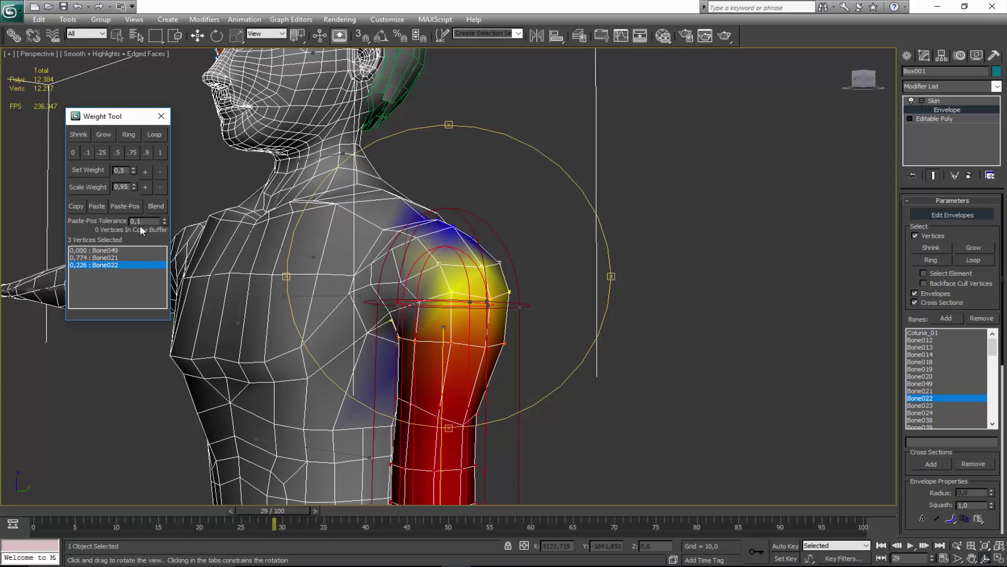
click(149, 170)
key(ctrl+z)
click(118, 257)
click(150, 173)
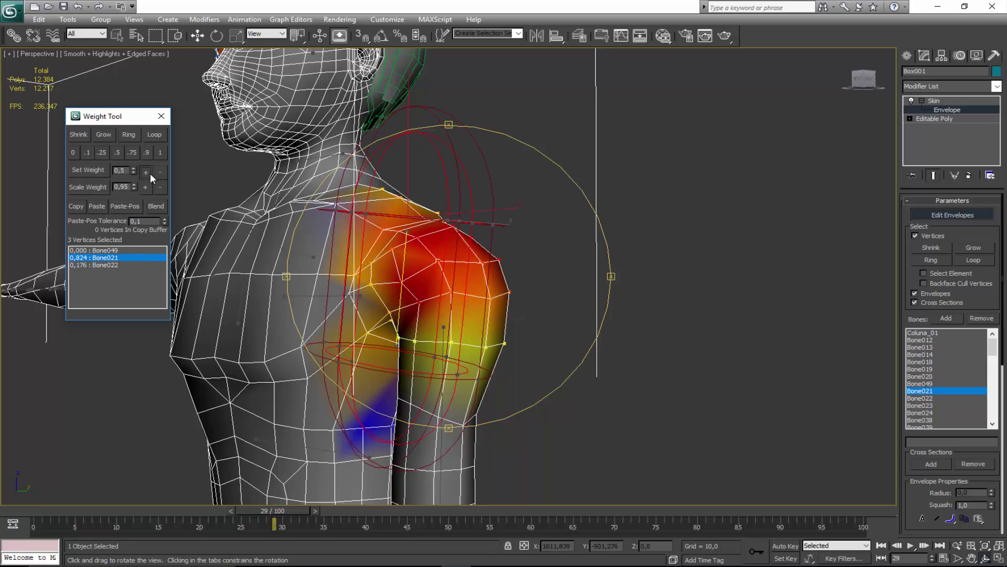
click(150, 173)
click(150, 174)
Examine the left shoulder from several sides, move the animation to frame 50, and inspect the armpit up close with nothing selected.
drag(474, 305, 505, 299)
scroll(511, 313, down, 4)
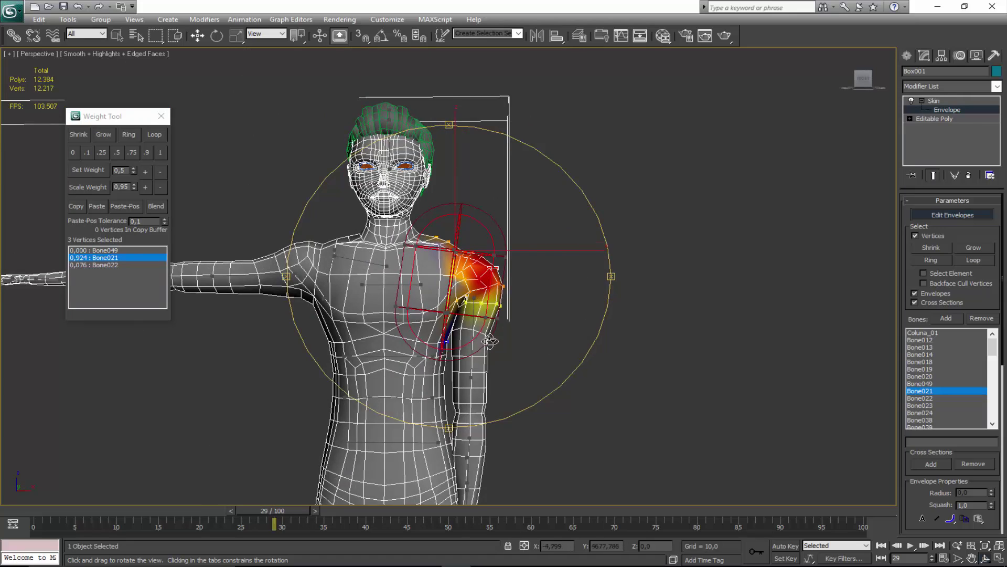
scroll(481, 326, up, 3)
drag(477, 347, 427, 496)
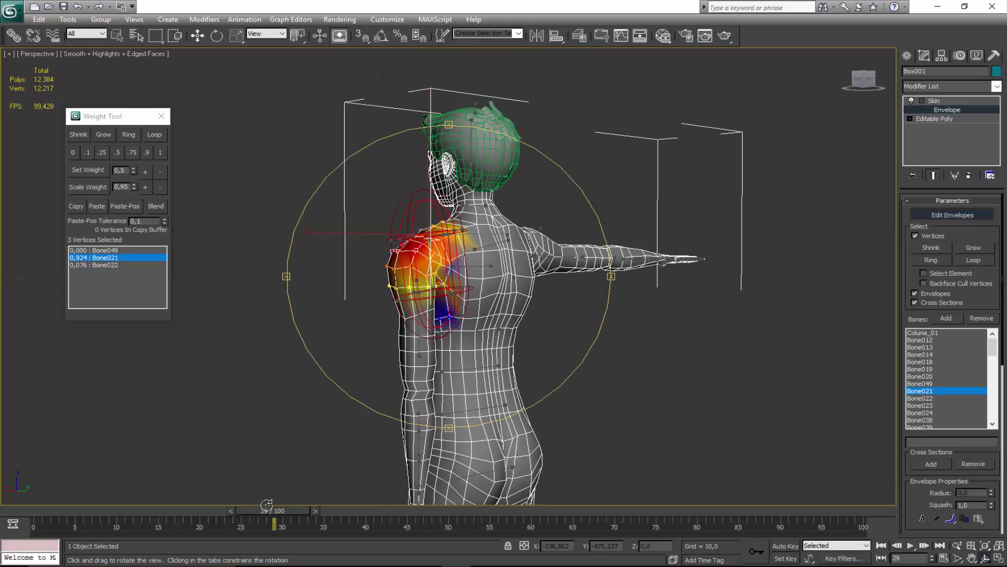
drag(267, 508, 449, 517)
alt+middle_drag(383, 335, 512, 336)
scroll(472, 315, up, 5)
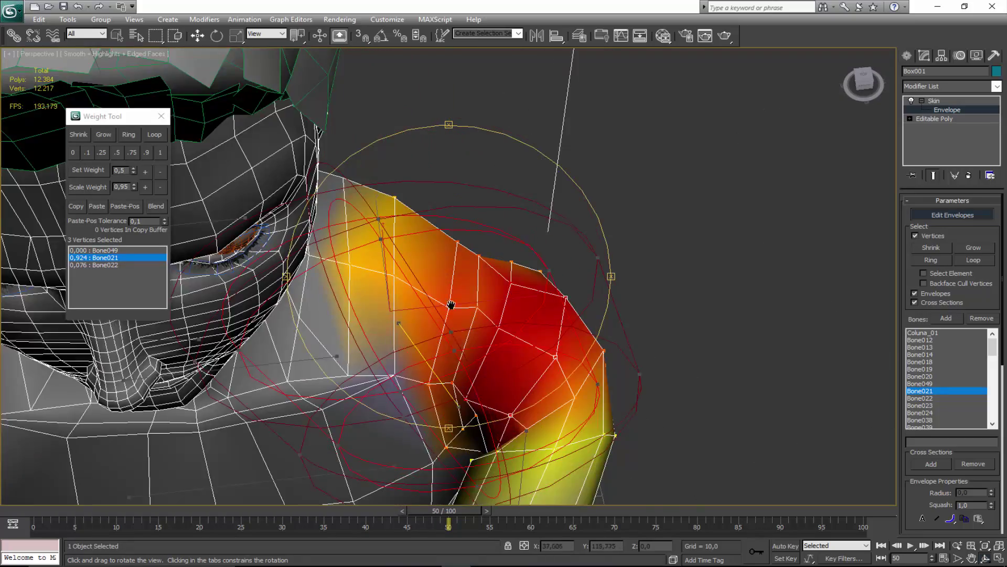
alt+middle_drag(449, 304, 419, 257)
middle_drag(560, 218, 461, 281)
right_click(465, 278)
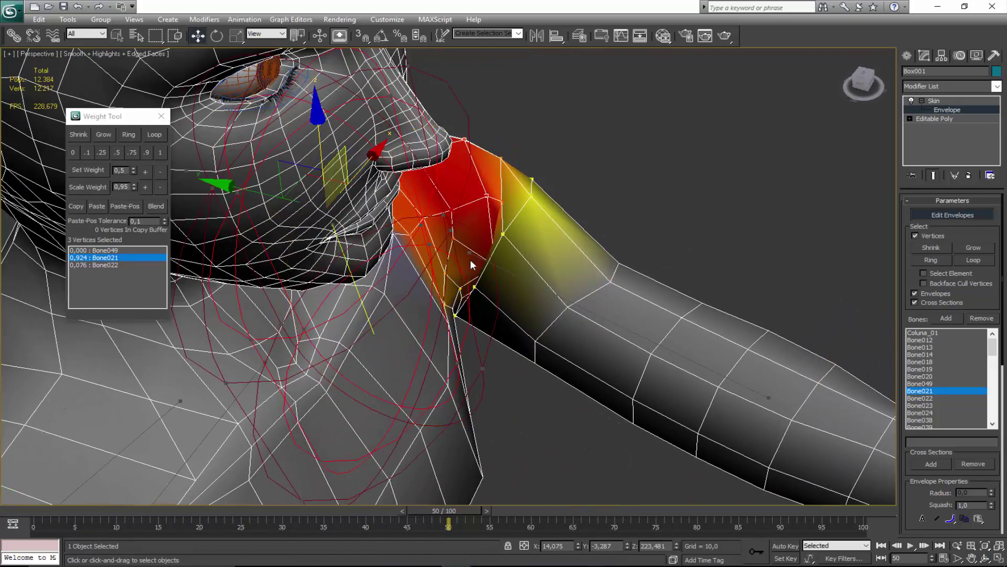
scroll(467, 283, up, 3)
click(430, 307)
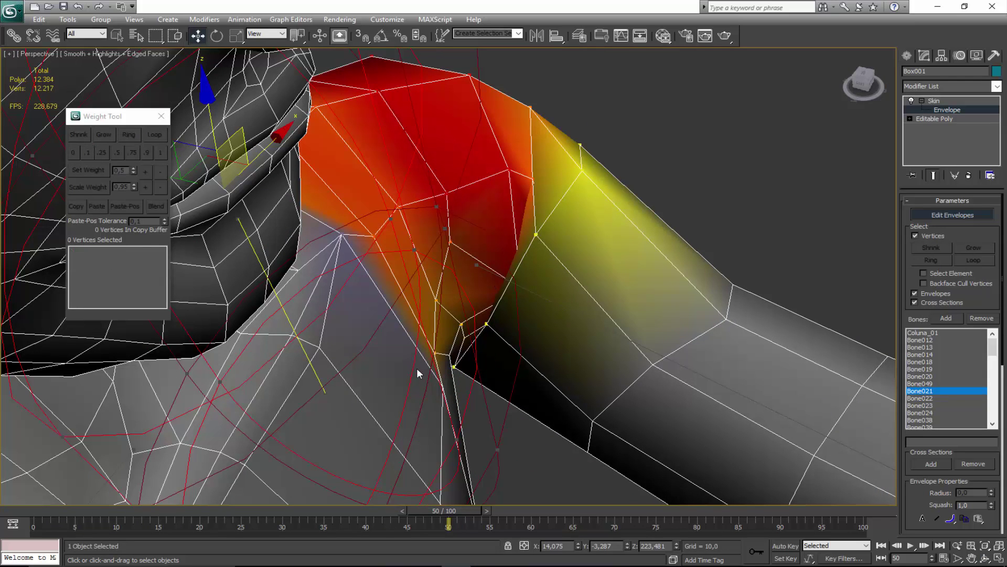
Compare frames 47 and 50, then select two left armpit vertices and set their Bone014 weight to 0.
drag(466, 508, 439, 509)
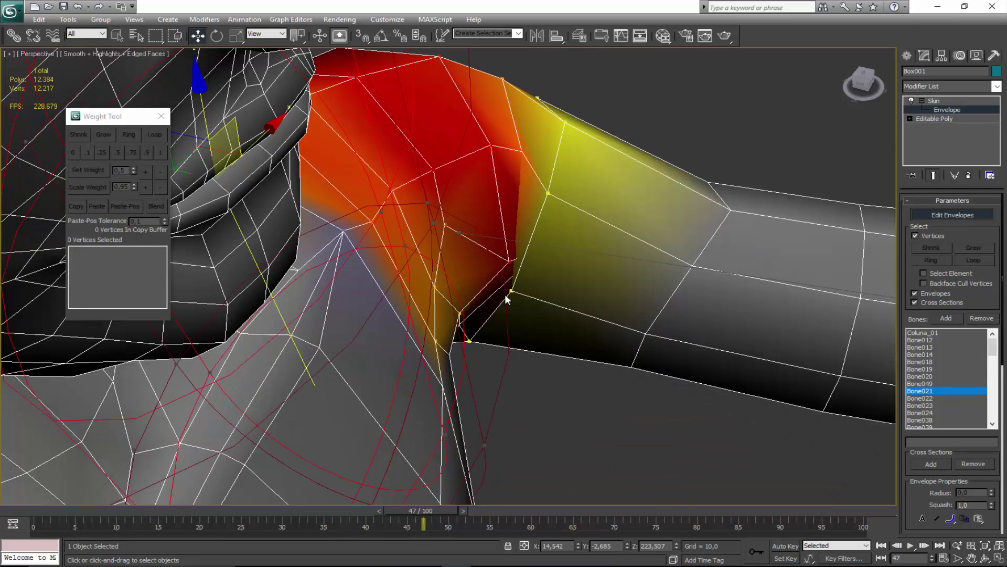
click(510, 261)
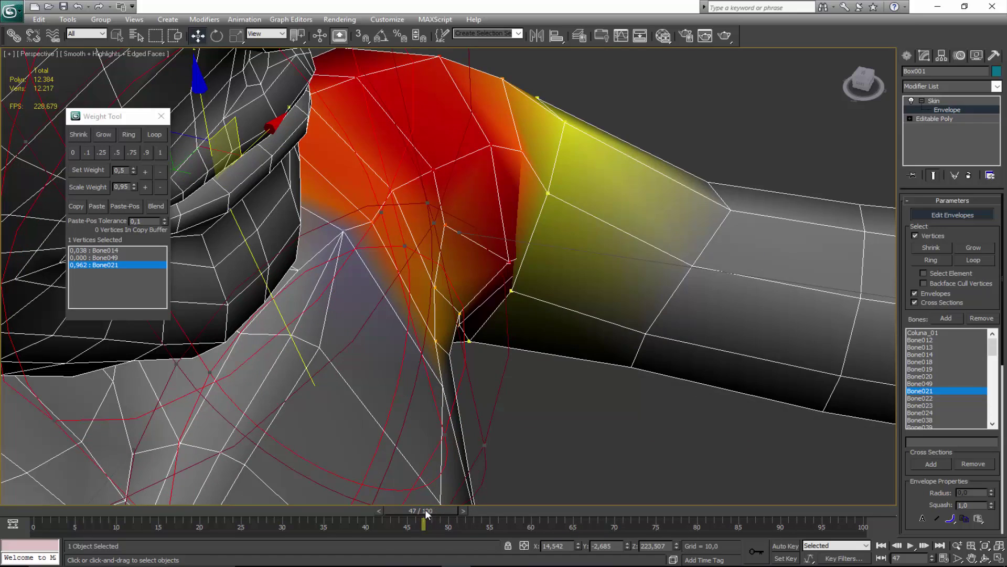
drag(425, 509, 450, 501)
click(112, 251)
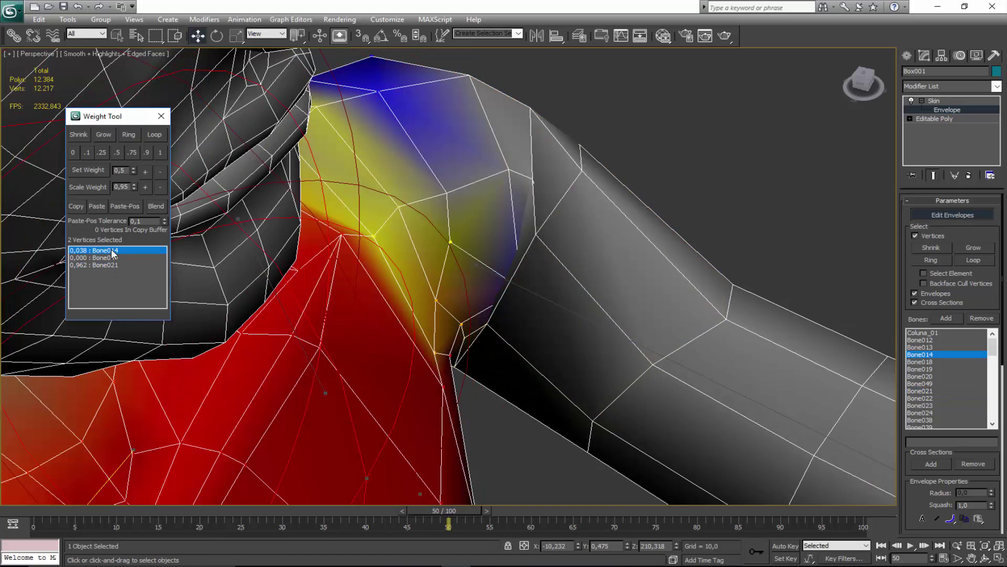
click(74, 153)
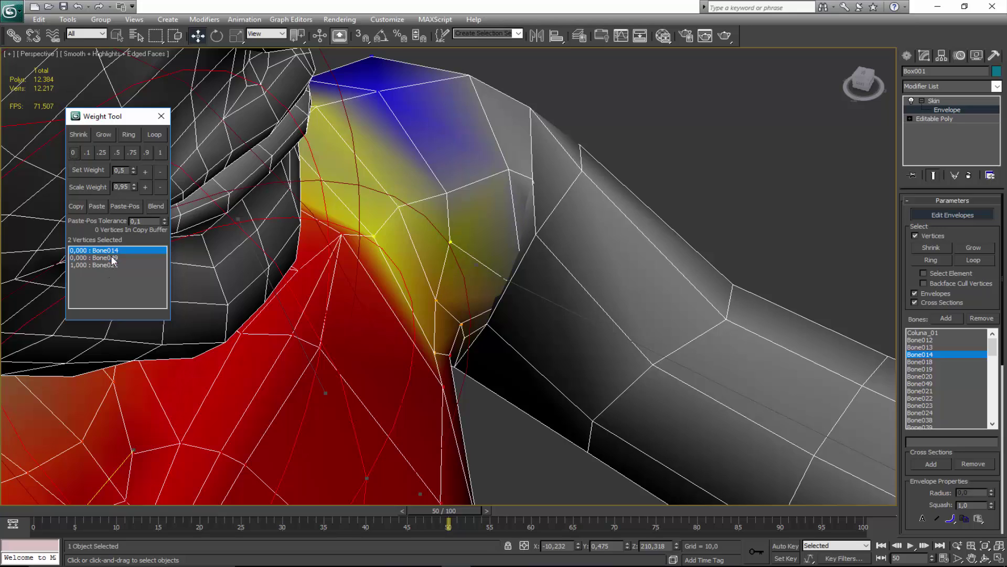
click(113, 257)
Choose the upper-arm bone Bone022 and raise its weight to 0.200 on the two selected armpit vertices.
alt+middle_drag(133, 270, 409, 288)
click(356, 242)
scroll(408, 288, up, 3)
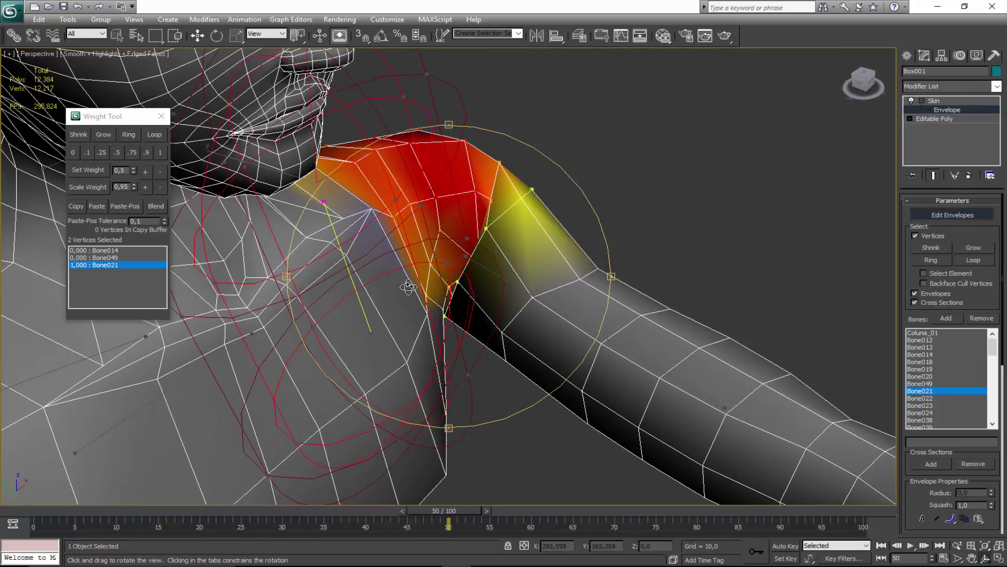
click(583, 326)
middle_drag(486, 309, 496, 327)
click(145, 171)
click(145, 171)
click(145, 172)
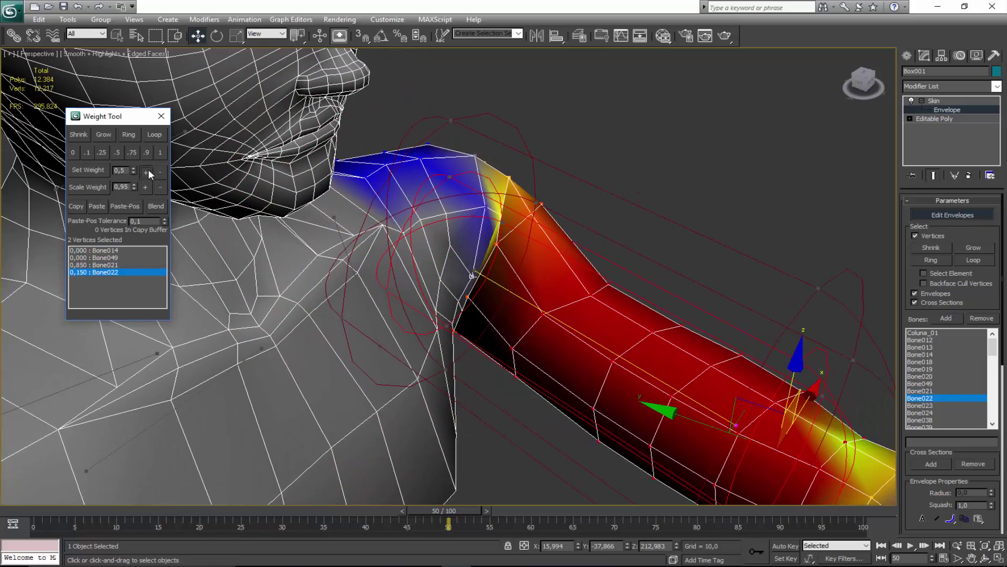
click(145, 171)
Select the single inner armpit vertex influenced by Bone014 and give it a Bone022 weight of 0.050.
alt+middle_drag(392, 270, 344, 270)
click(340, 268)
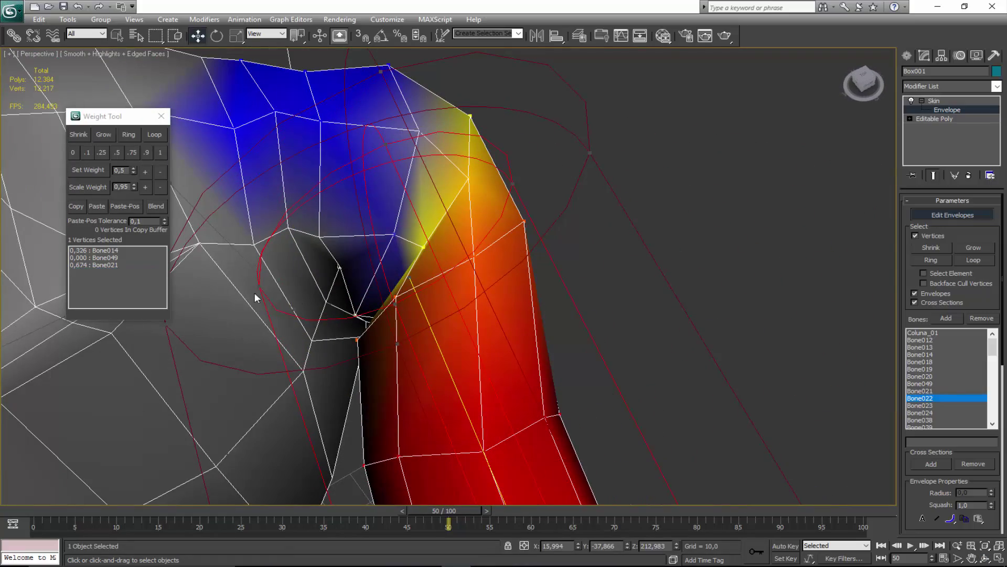
click(145, 172)
click(145, 171)
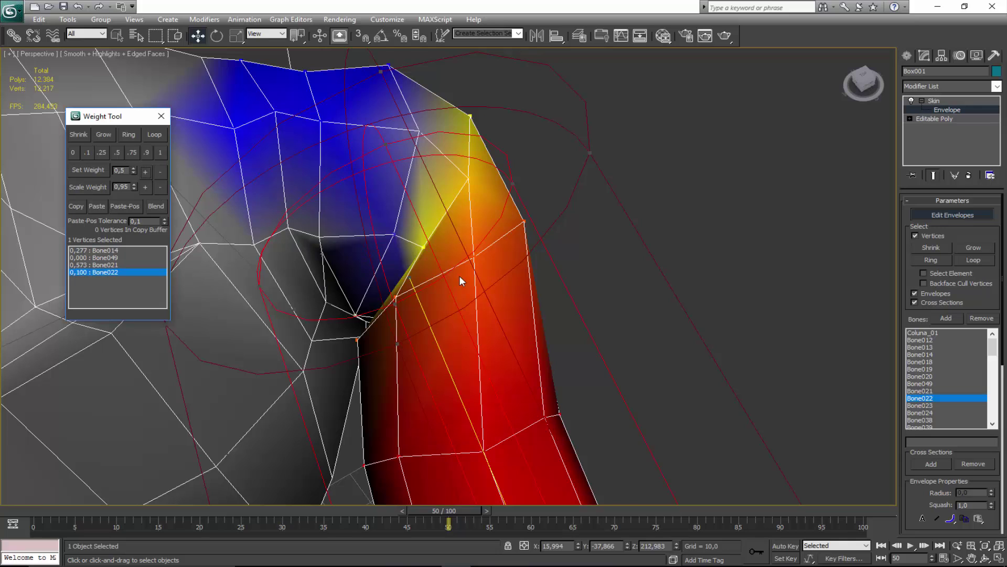
key(ctrl+z)
key(ctrl+z)
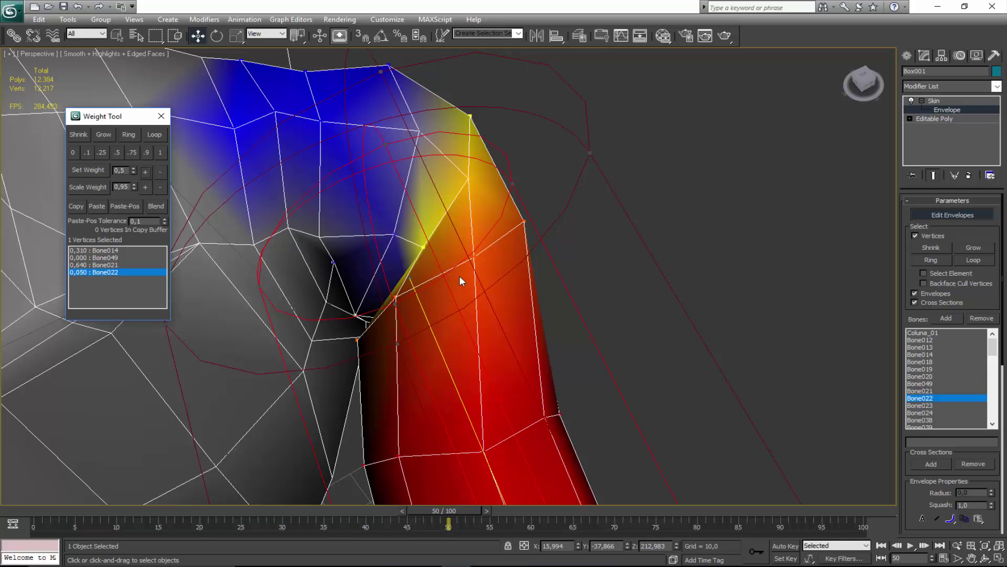
Check the Bone014 influence on the inner armpit vertex and raise its Bone021 weight to 0.690.
click(93, 251)
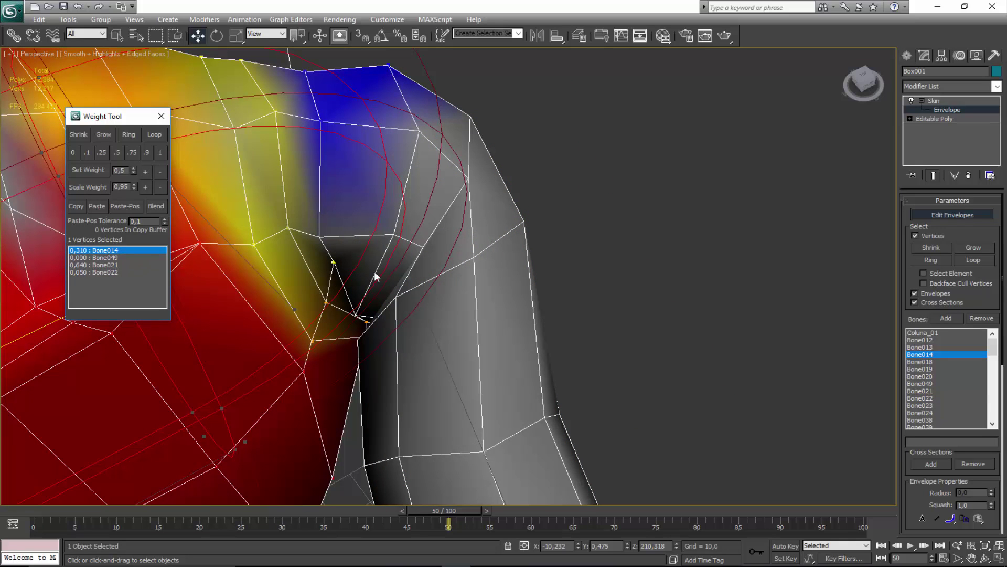
key(ctrl+r)
scroll(461, 310, down, 7)
drag(461, 310, 464, 267)
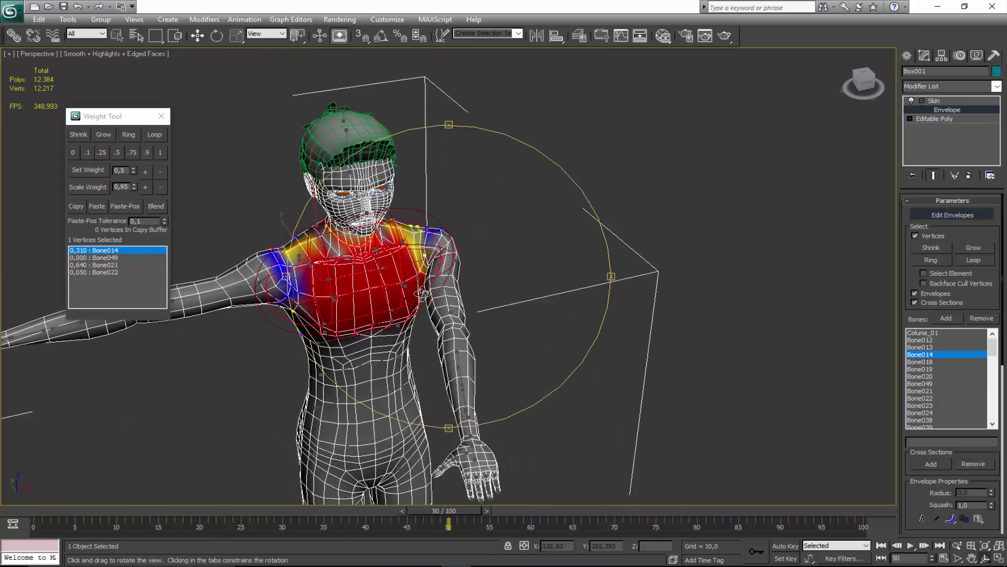
click(122, 265)
alt+middle_drag(271, 267, 275, 267)
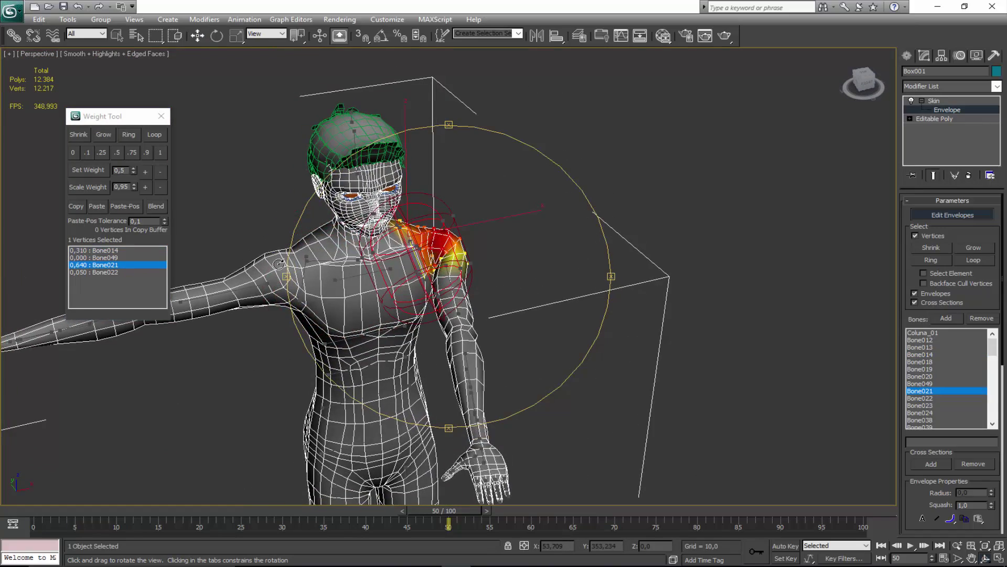
scroll(274, 267, up, 5)
scroll(274, 267, up, 2)
click(144, 170)
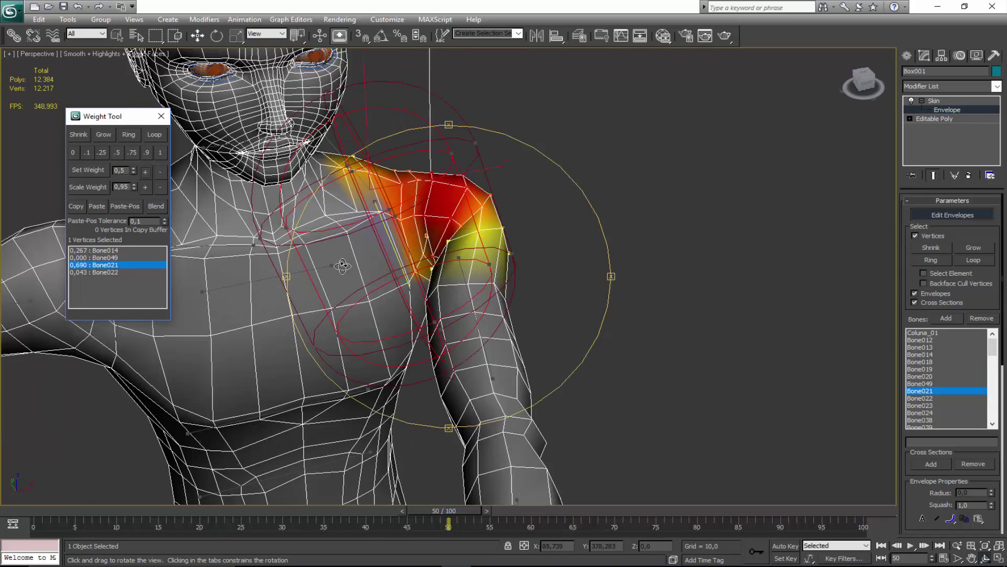
Use wireframe display to select a hidden left armpit vertex and raise its Bone021 weight to 0.850.
alt+middle_drag(391, 284, 416, 283)
scroll(409, 283, up, 3)
alt+middle_drag(336, 316, 400, 310)
key(F3)
key(w)
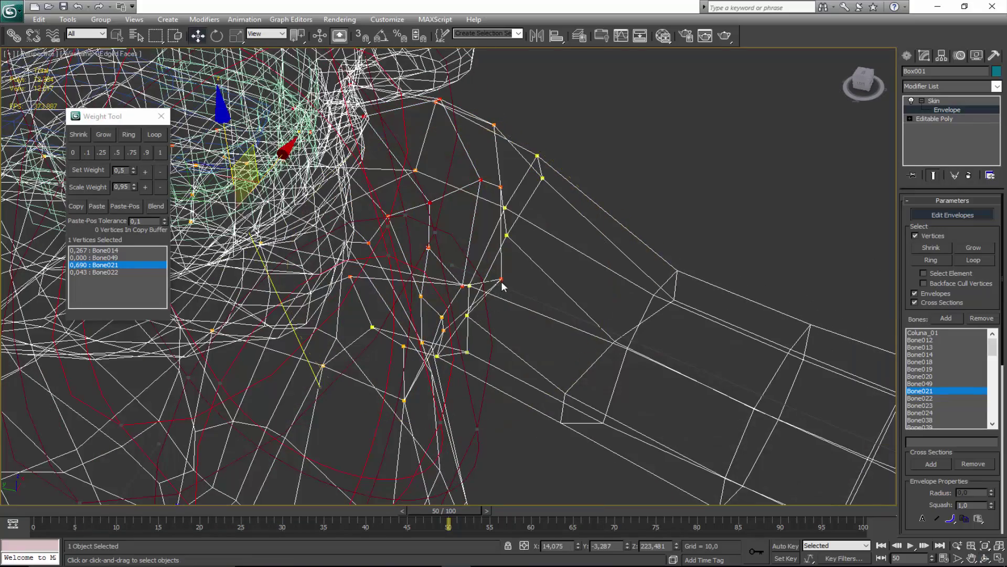
click(484, 285)
key(F3)
alt+middle_drag(441, 314, 400, 314)
key(F3)
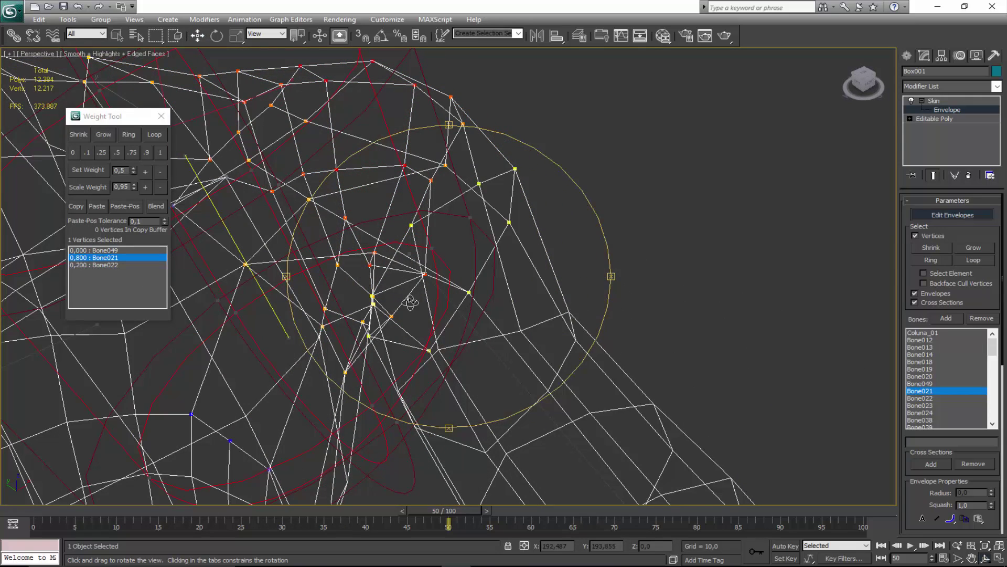
key(w)
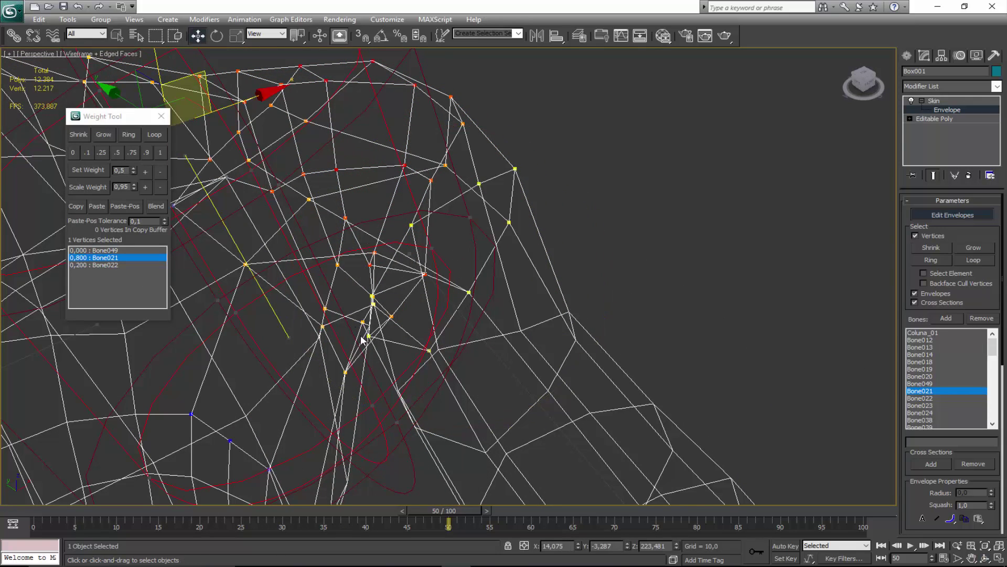
click(103, 266)
click(111, 257)
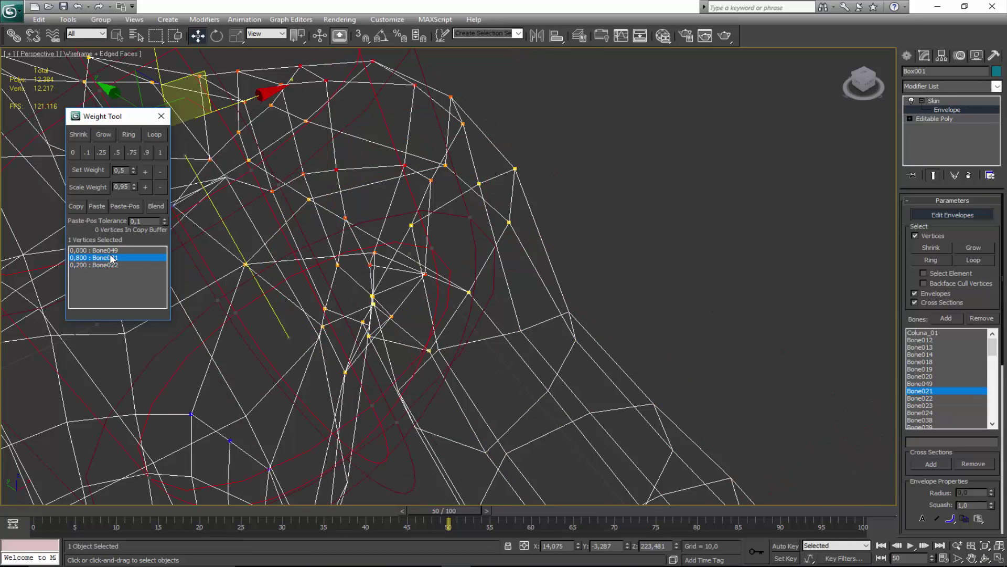
click(148, 171)
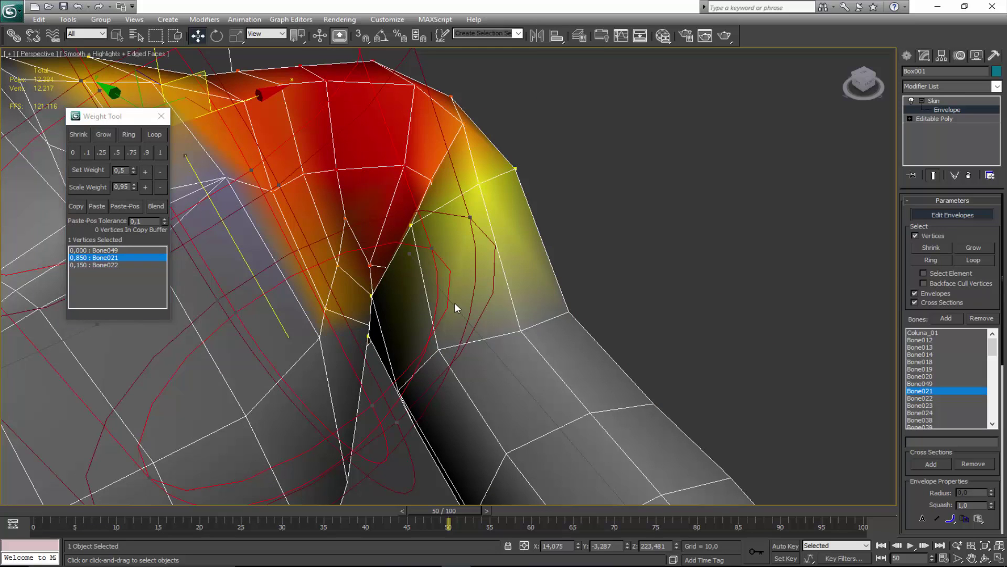
Choose Bone022 in shaded display, set its weight to 0.500 on the selected armpit vertex, and inspect the armpit.
click(449, 303)
key(F3)
click(146, 171)
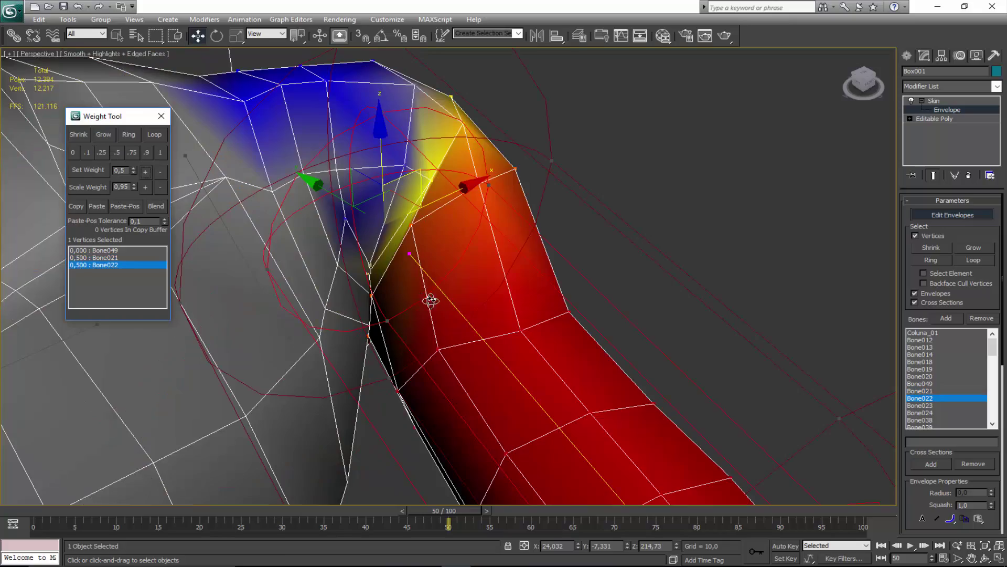
alt+middle_drag(430, 300, 352, 361)
scroll(294, 297, up, 3)
key(w)
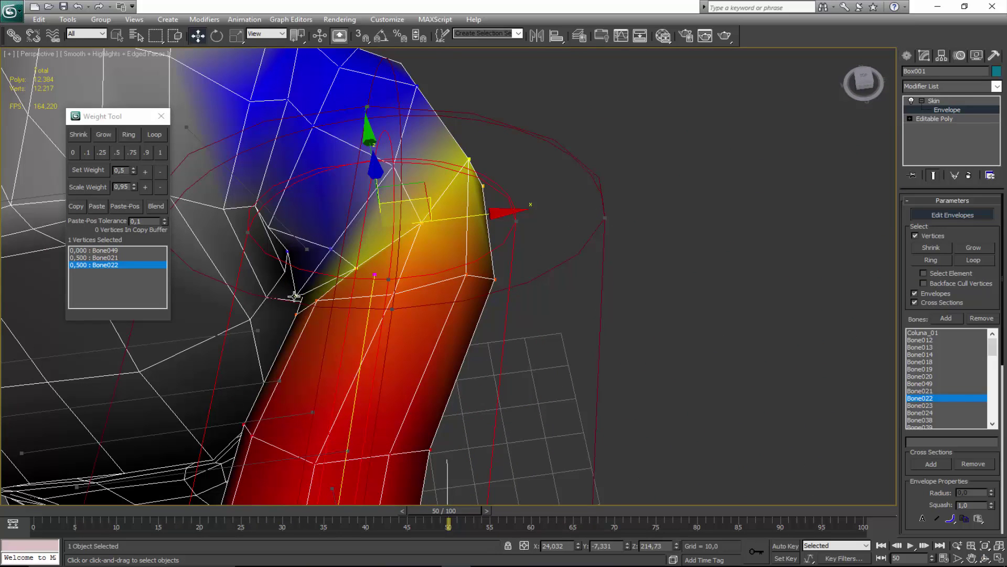
Increase the Bone022 weight on the adjacent lower armpit vertex, then select the inner armpit vertex beside it.
click(295, 294)
alt+middle_drag(324, 184, 290, 201)
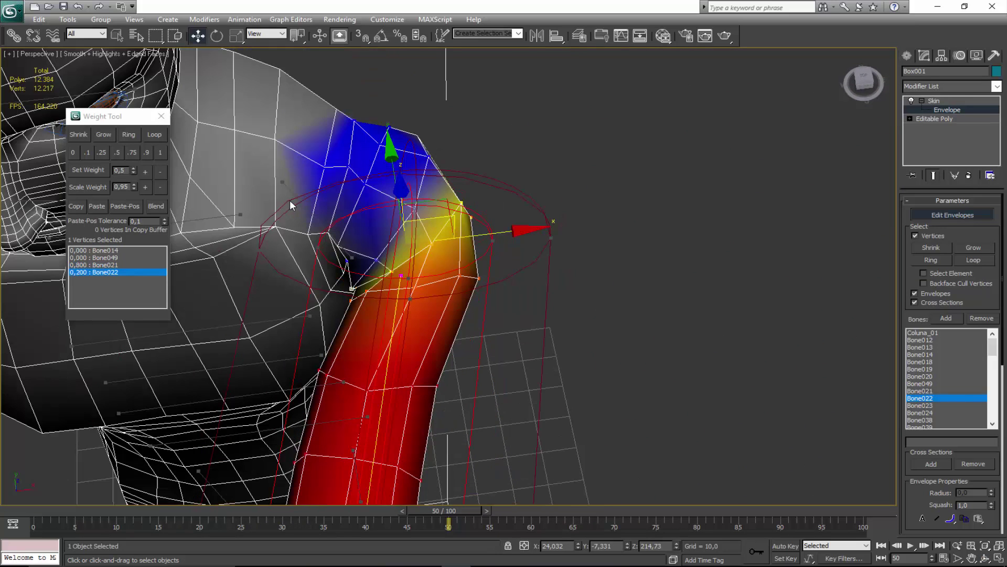
click(93, 265)
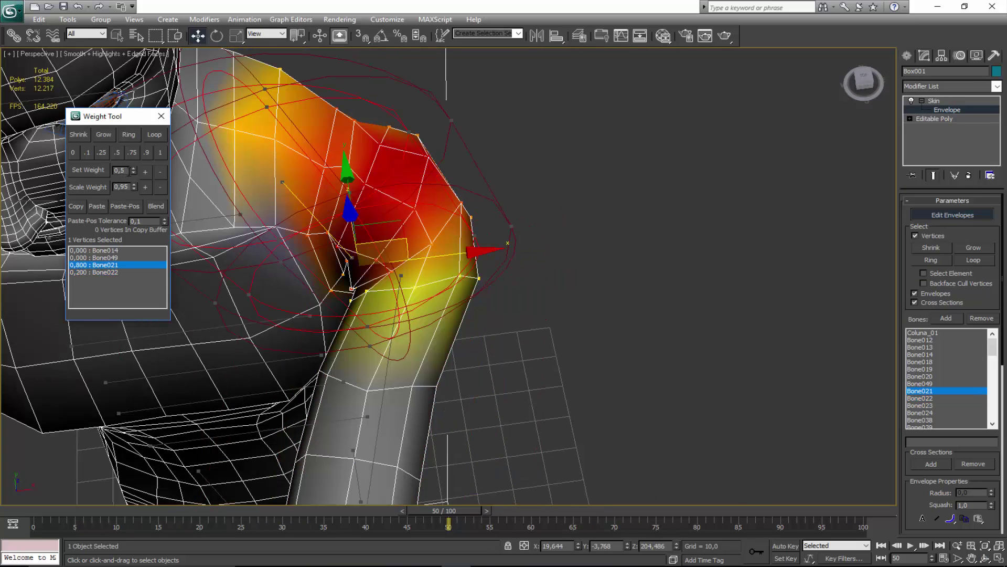
click(145, 172)
click(113, 272)
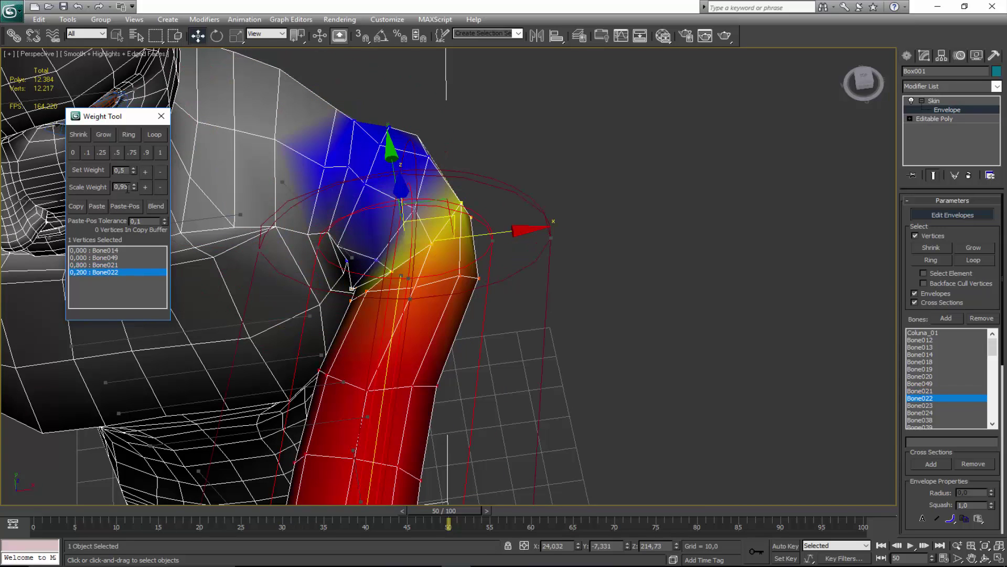
click(146, 174)
click(146, 173)
click(146, 173)
click(348, 260)
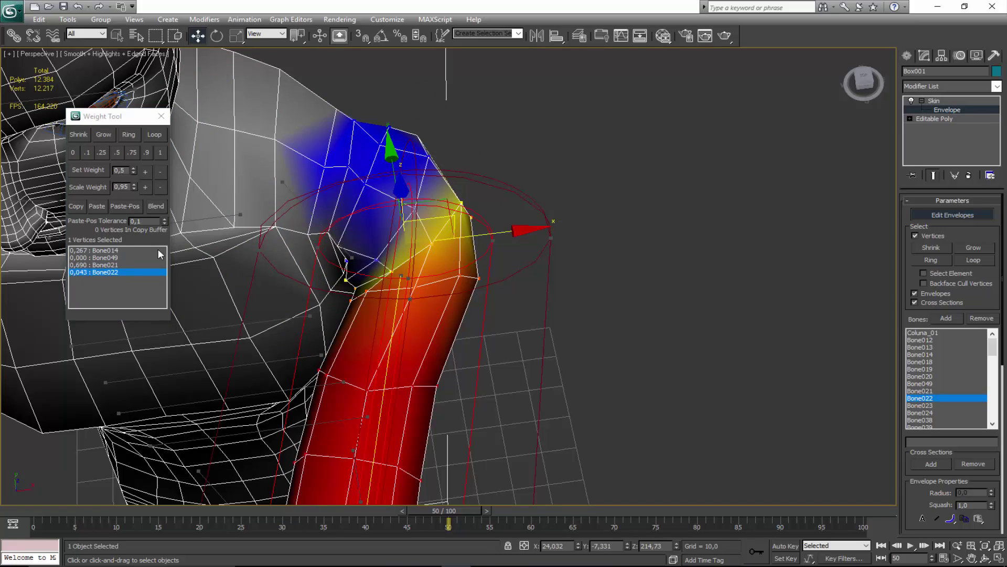
Select the innermost front armpit vertex and raise its Bone014 weight to 0.100.
click(345, 282)
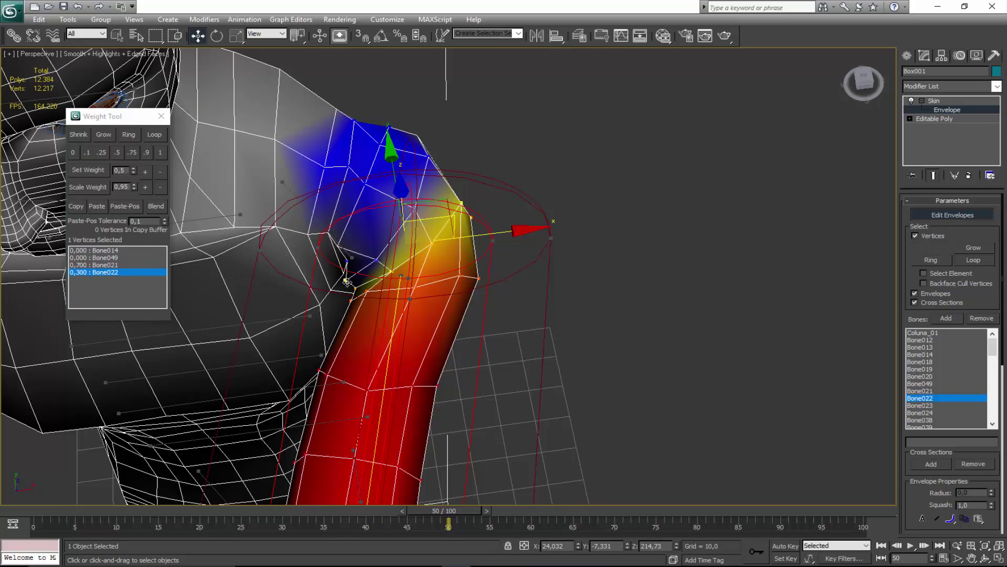
click(114, 257)
click(129, 251)
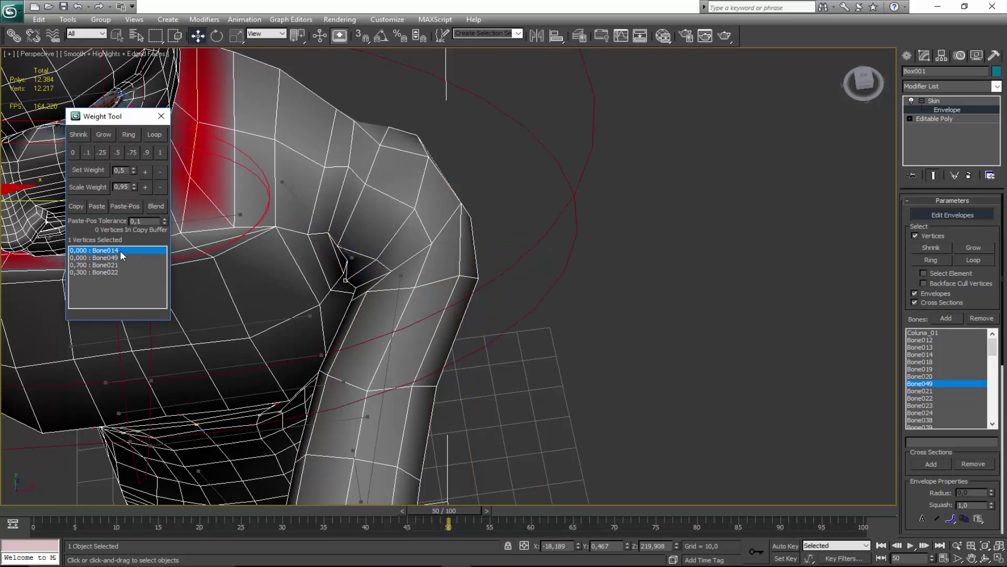
click(144, 173)
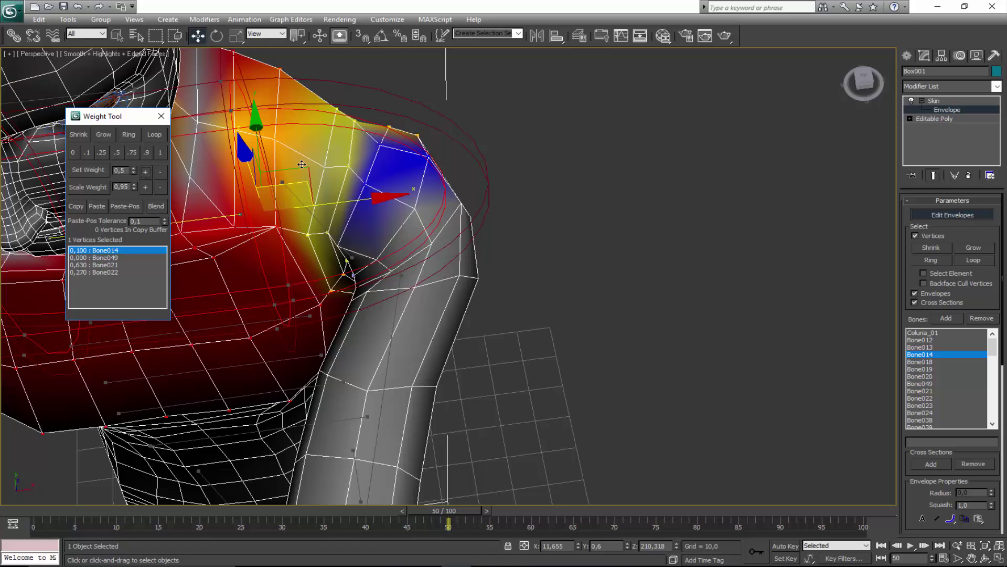
Select the front armpit vertex on the upper arm side and raise its Bone022 weight to 0.421.
click(397, 264)
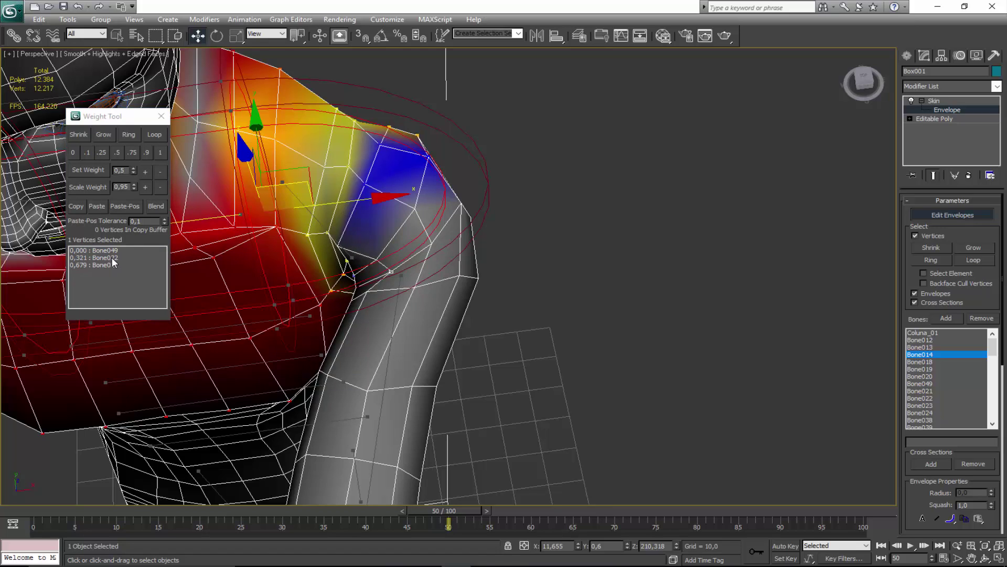
click(112, 257)
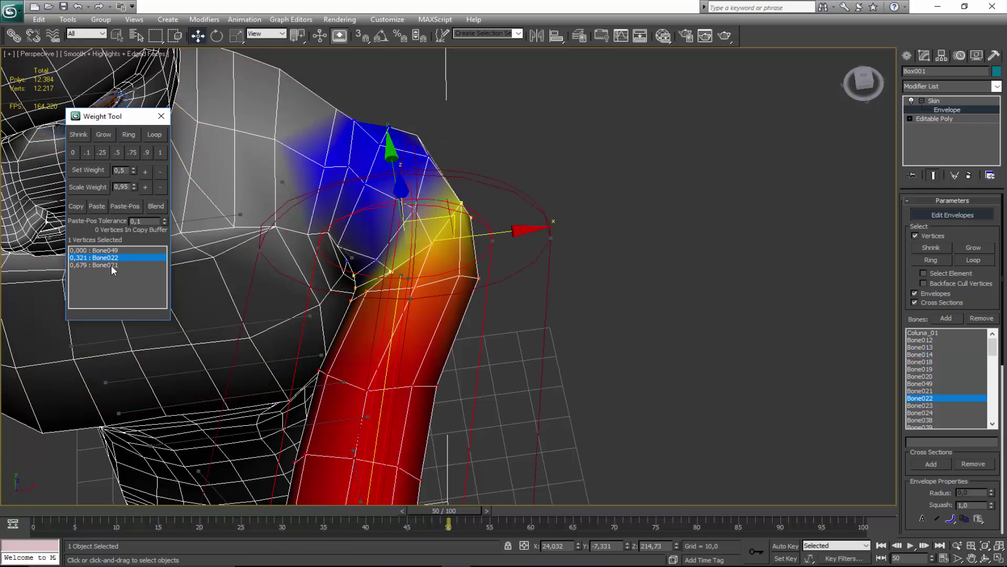
click(146, 172)
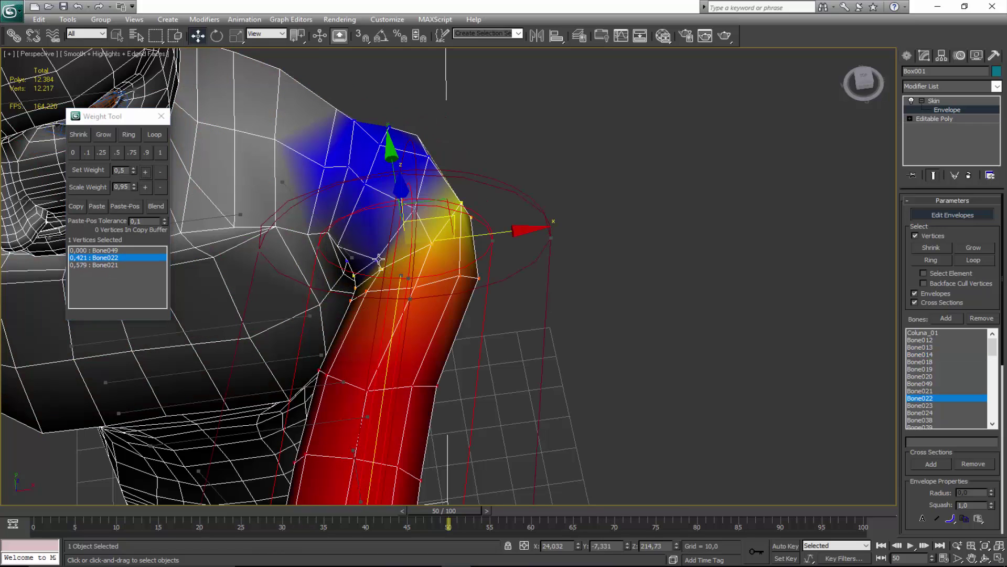
Increase the Bone022 weight on the adjacent armpit vertex and raise it to 0.194 on the front shoulder vertex above.
click(377, 259)
click(149, 170)
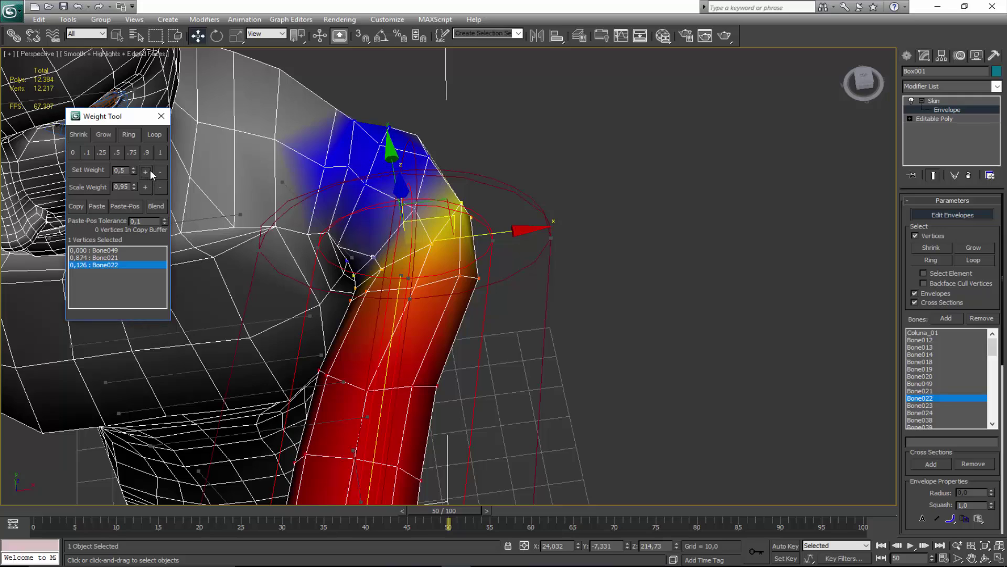
click(413, 212)
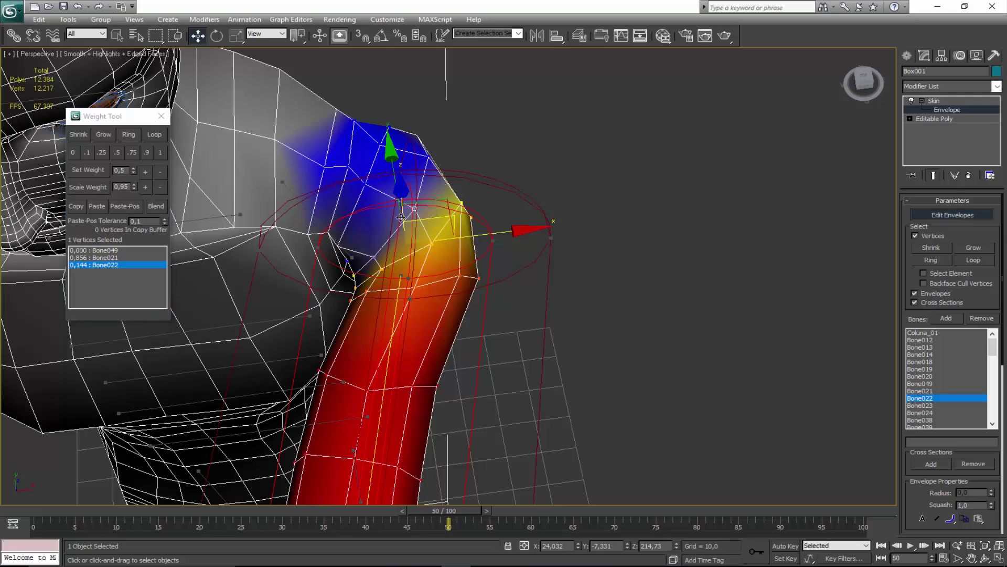
click(145, 172)
Select the outer shoulder vertex from the side and raise its Bone022 weight to 0.100.
scroll(406, 219, down, 3)
alt+middle_drag(406, 219, 568, 260)
key(w)
click(534, 226)
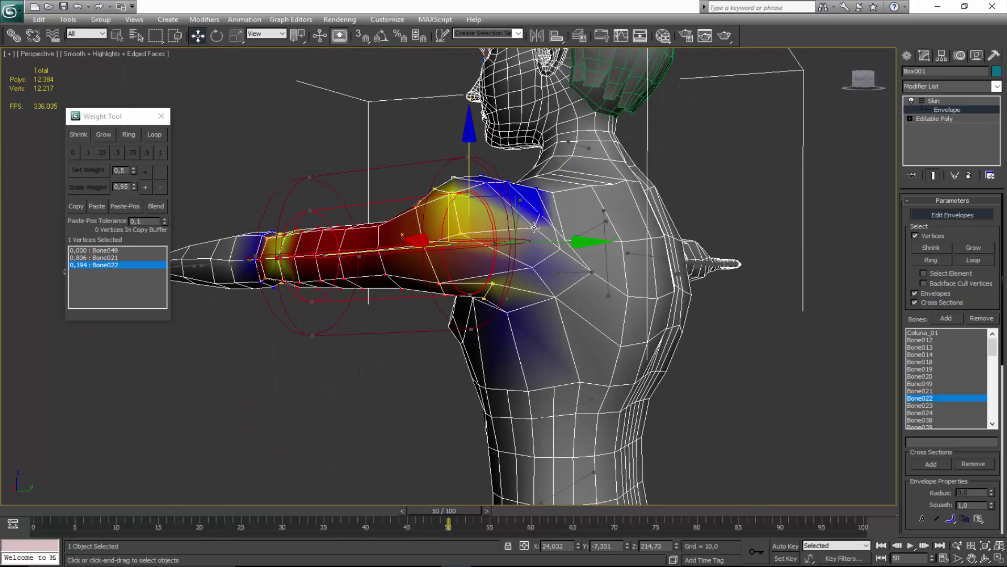
click(146, 171)
click(147, 171)
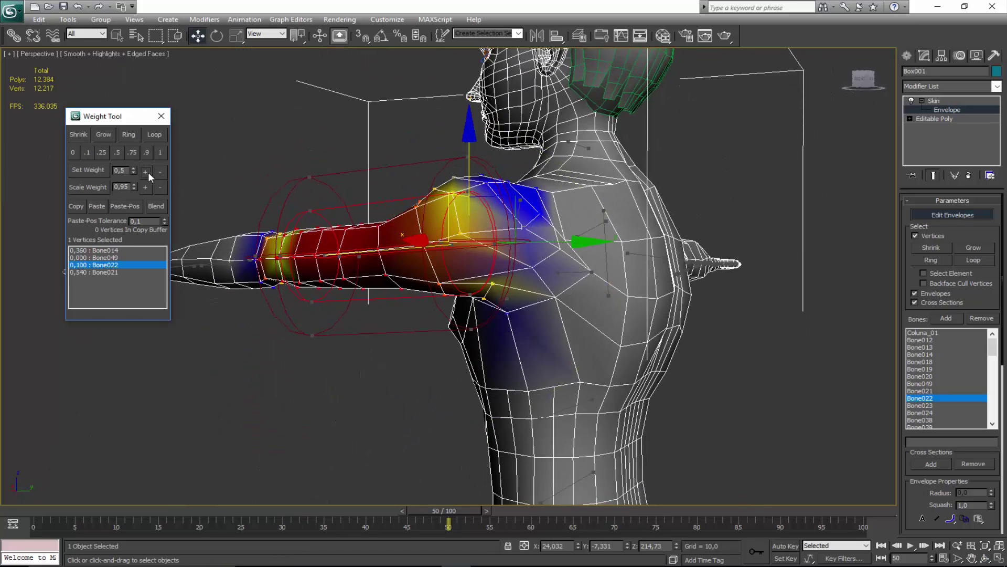
Select the rear shoulder vertex and inspect the Bone014 influence on it from behind and from the side.
click(555, 297)
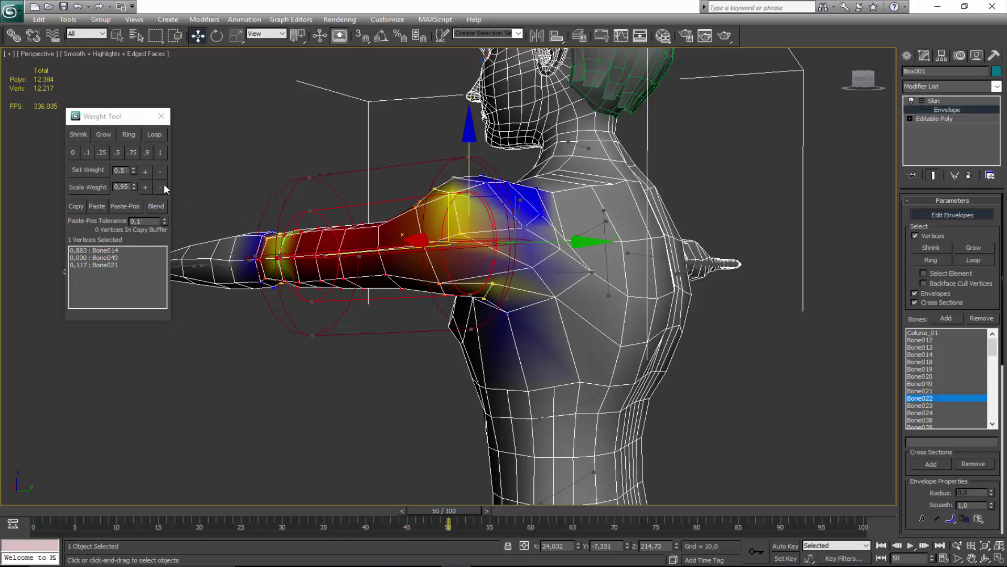
click(576, 271)
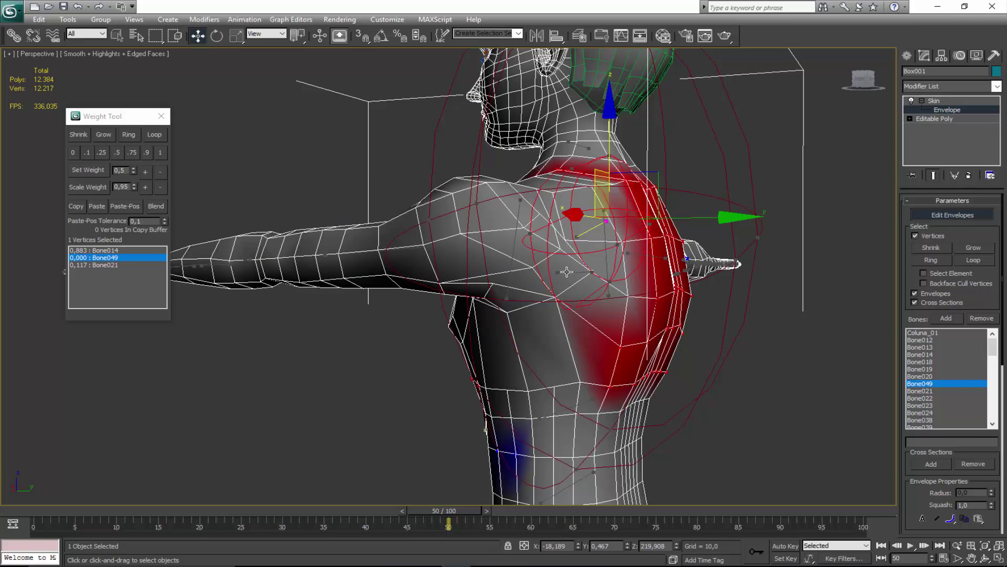
click(566, 271)
key(ctrl+r)
drag(573, 273, 410, 241)
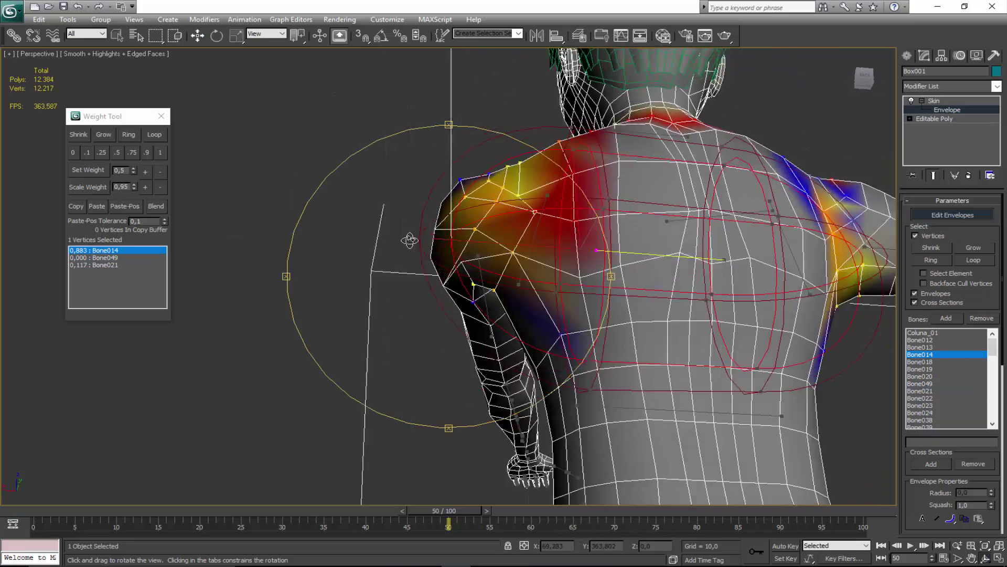
alt+middle_drag(410, 240, 304, 246)
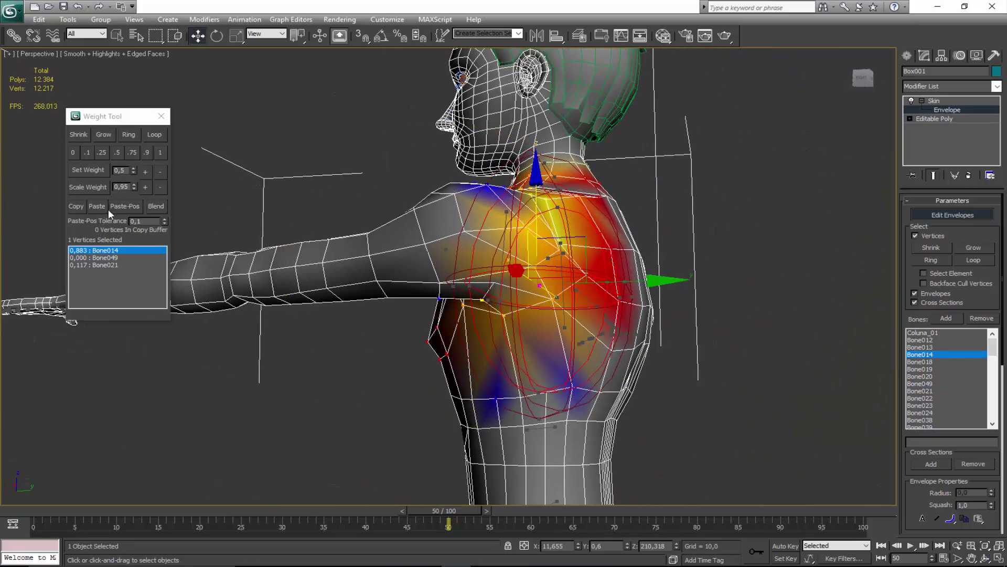
Try increasing the Bone014 weight on the selected rear shoulder vertex and undo the last increase.
click(146, 171)
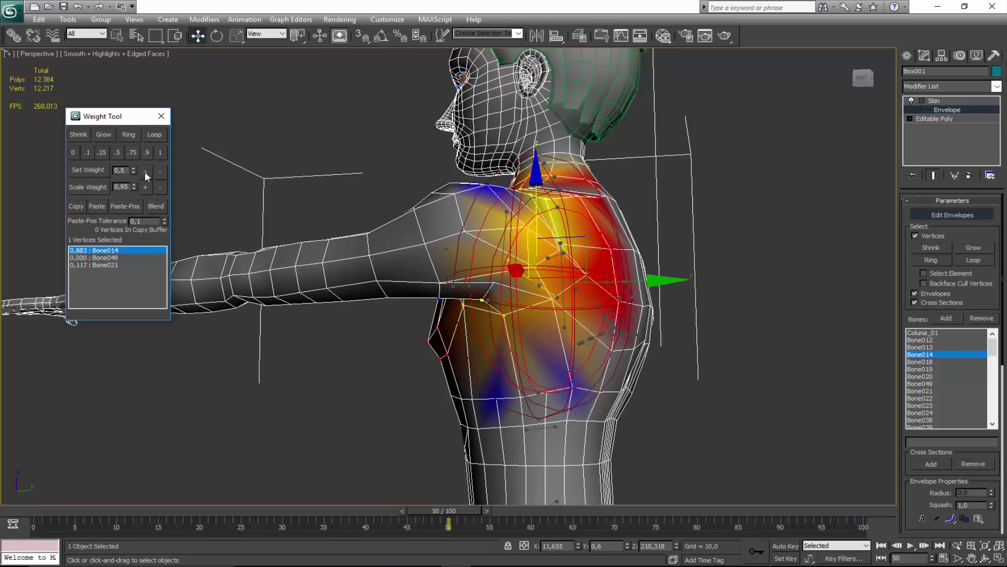
click(145, 172)
click(145, 172)
key(ctrl+z)
Choose Bone021 and substantially increase its weight on the rear shoulder vertex.
alt+middle_drag(539, 316, 398, 307)
key(w)
click(509, 226)
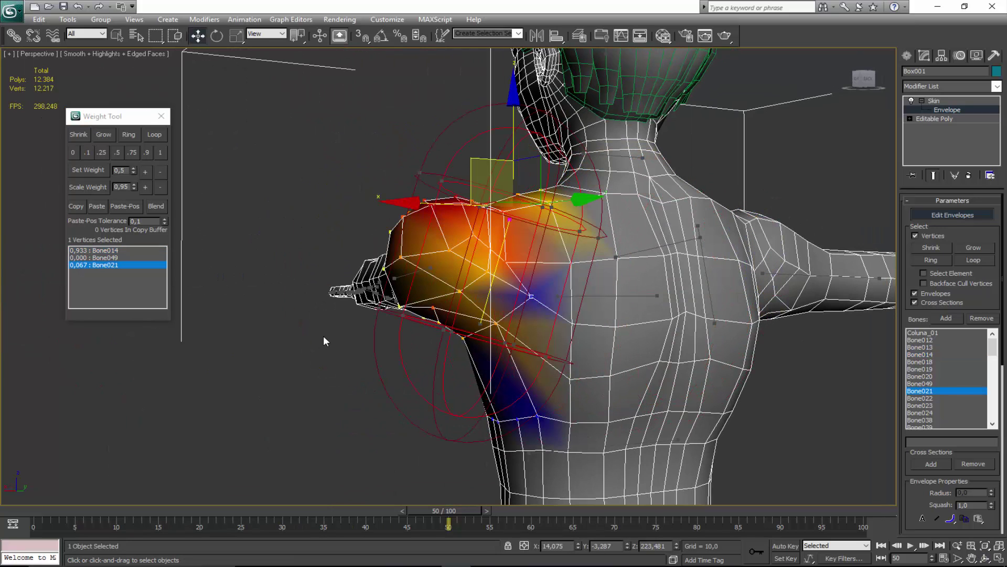
click(140, 175)
click(141, 175)
click(140, 175)
click(141, 175)
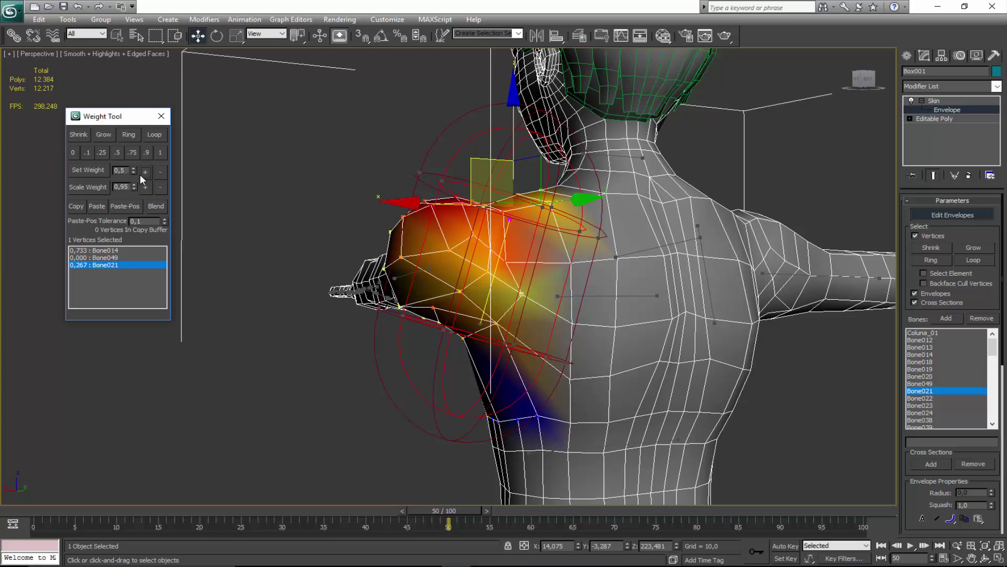
click(140, 175)
click(140, 176)
click(140, 175)
click(140, 175)
Choose Bone014 and raise its weight on the selected vertex behind the shoulder to 0.552.
alt+middle_drag(711, 360, 473, 307)
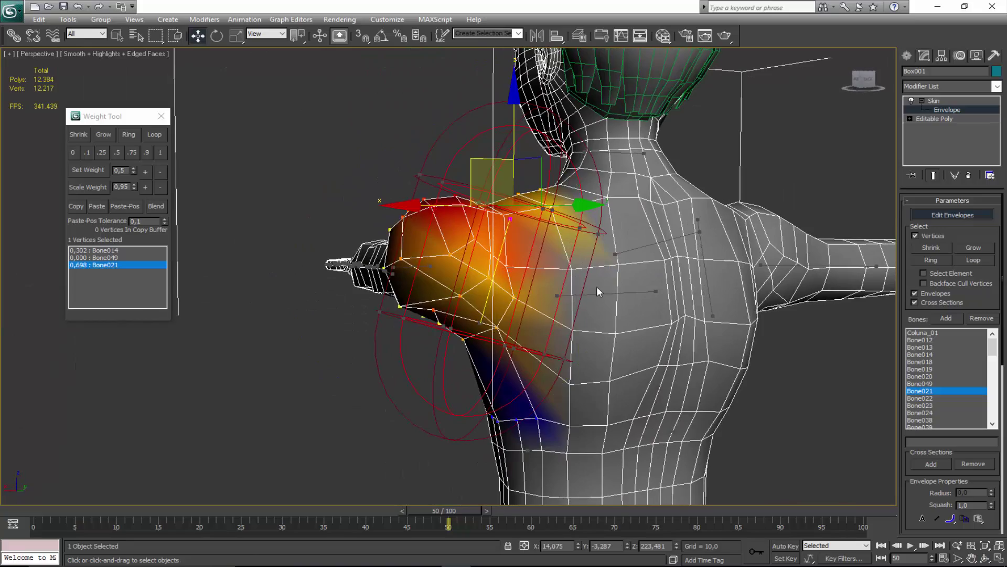
click(598, 294)
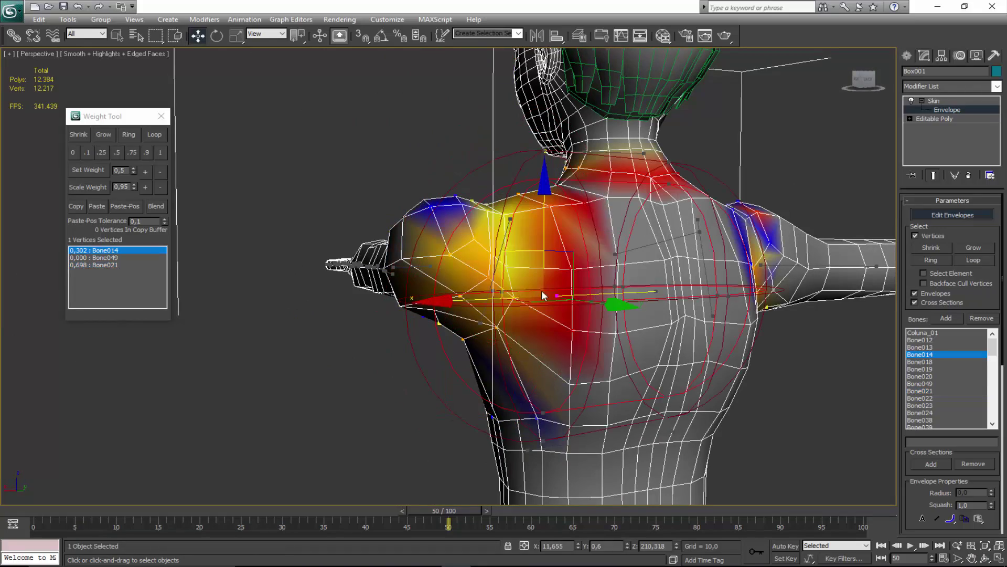
alt+middle_drag(437, 289, 264, 259)
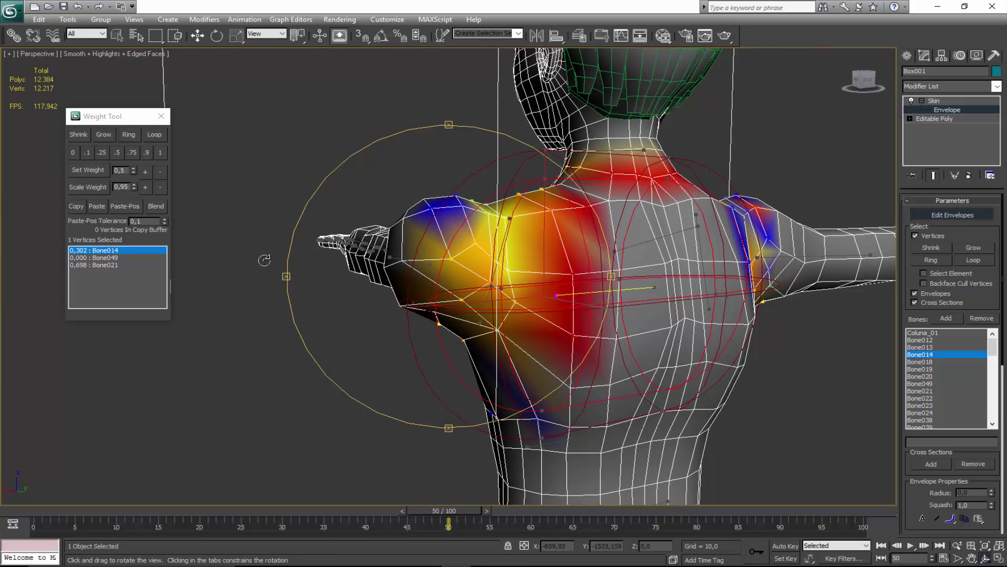
click(145, 173)
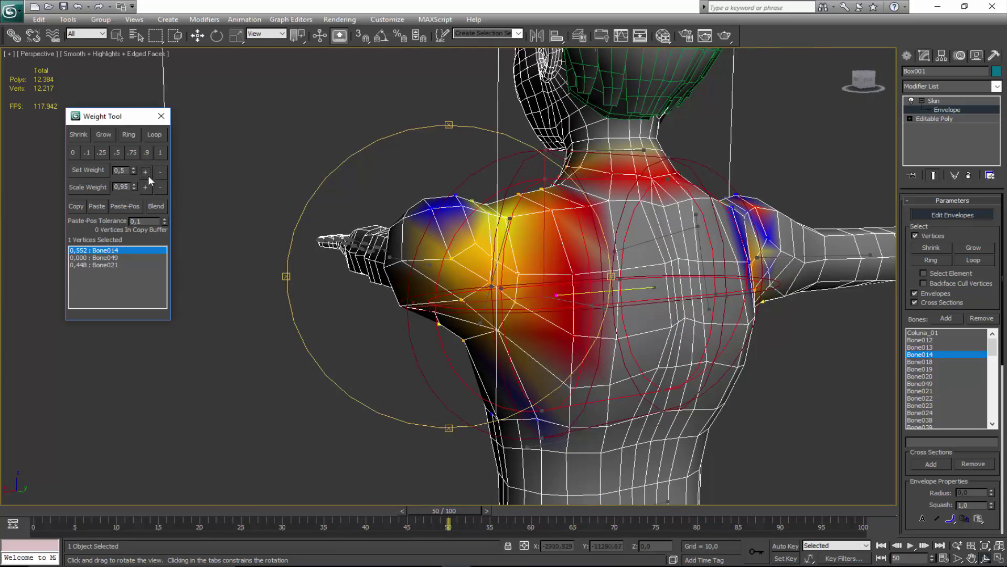
Increase the Bone014 weight on the inner front armpit vertex and raise it to 0.198 on the neighbouring front shoulder vertex.
alt+middle_drag(408, 285, 344, 275)
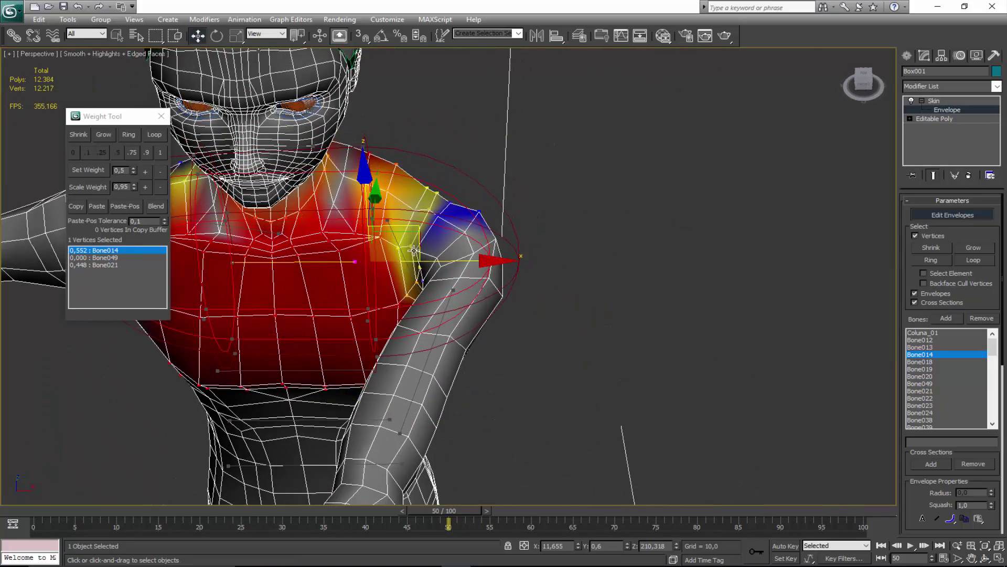
click(431, 297)
alt+middle_drag(430, 297, 352, 307)
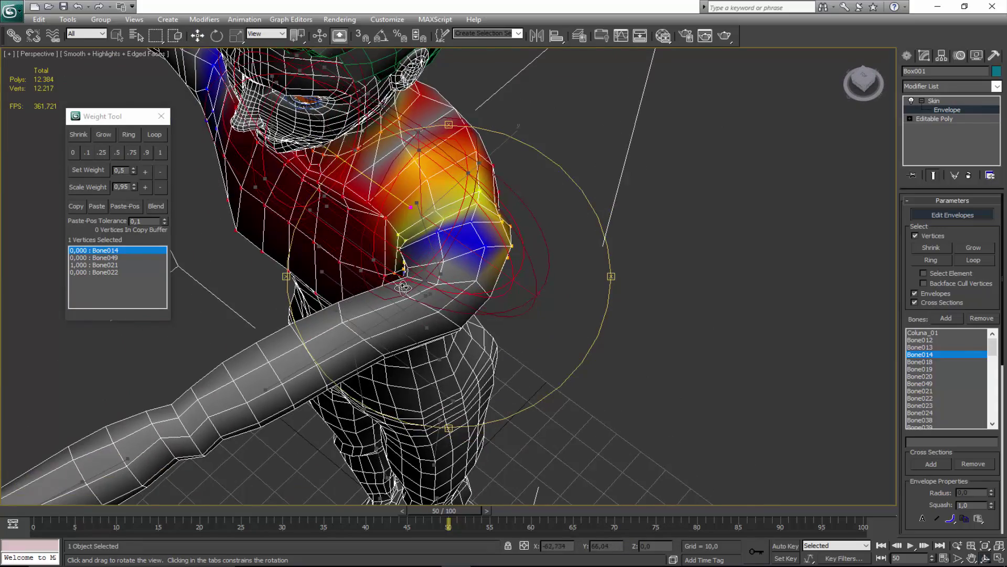
alt+middle_drag(403, 287, 390, 297)
click(145, 172)
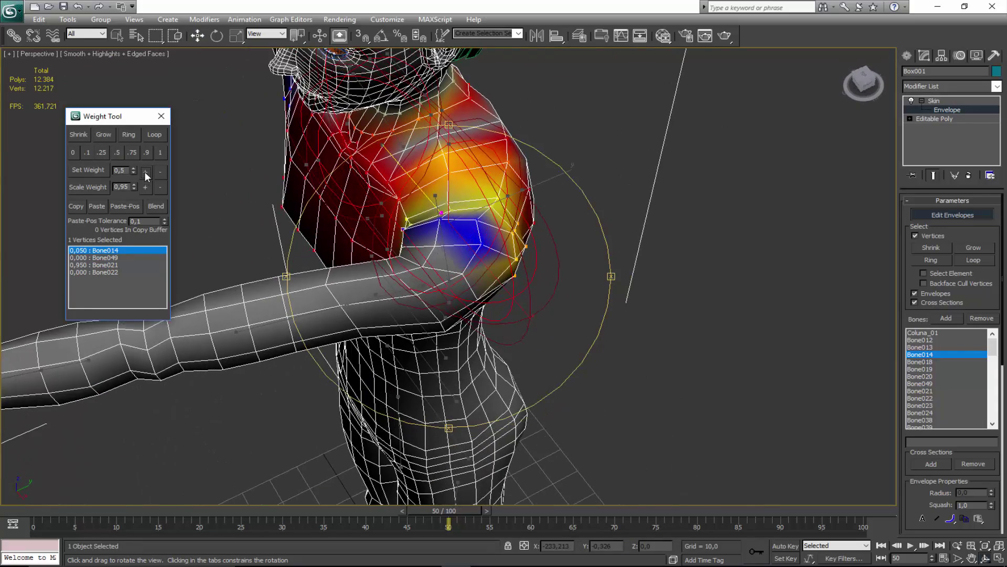
click(145, 172)
alt+middle_drag(462, 272, 472, 250)
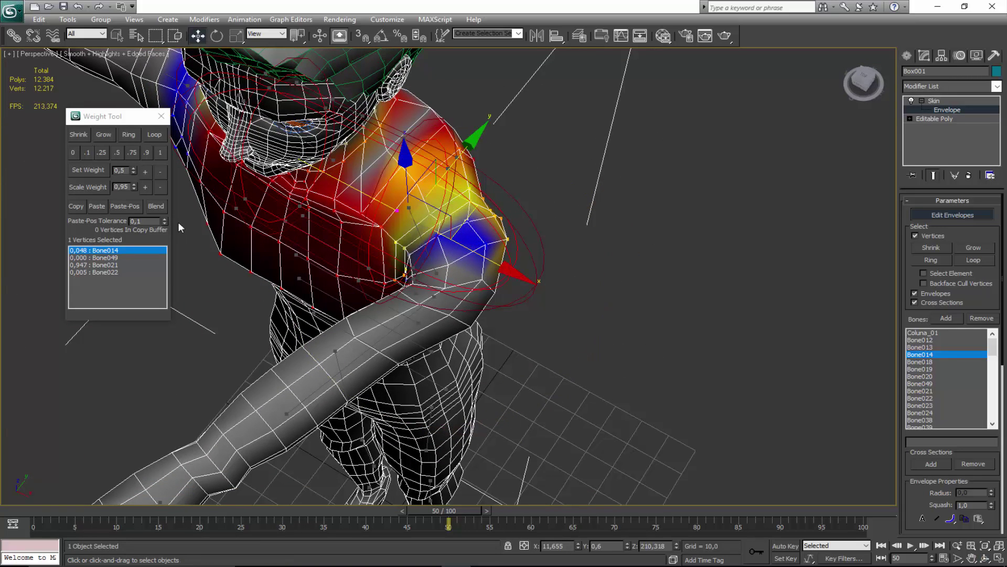
click(146, 172)
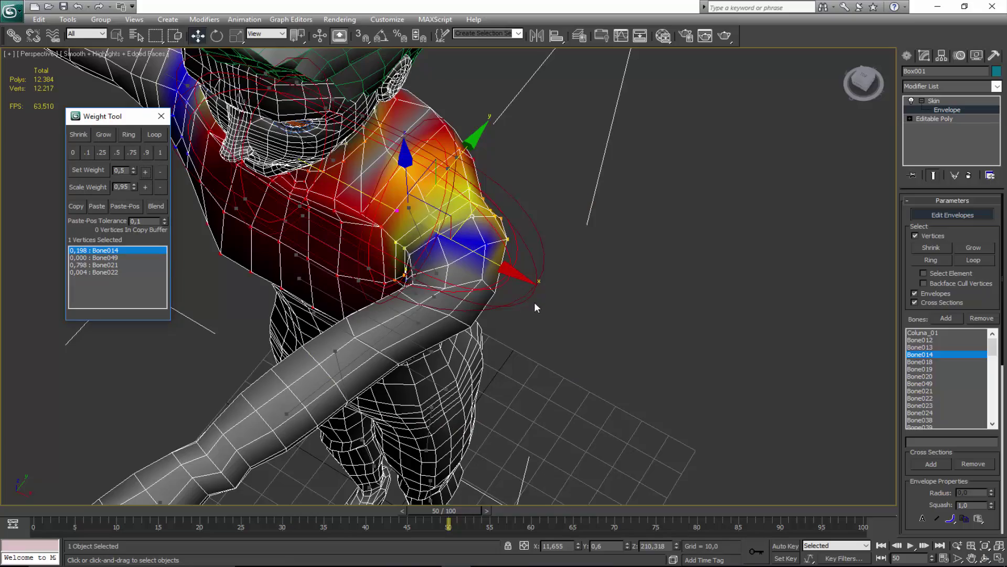
Move the animation to frame 48 and select the chest-side vertex at the left armpit, viewed from below.
alt+middle_drag(482, 305, 483, 280)
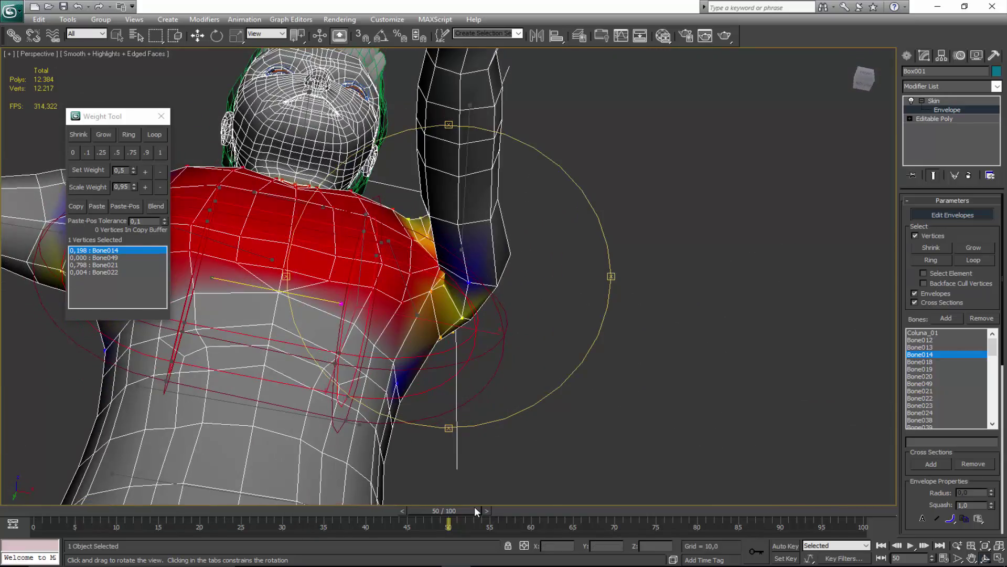
drag(471, 508, 459, 509)
key(w)
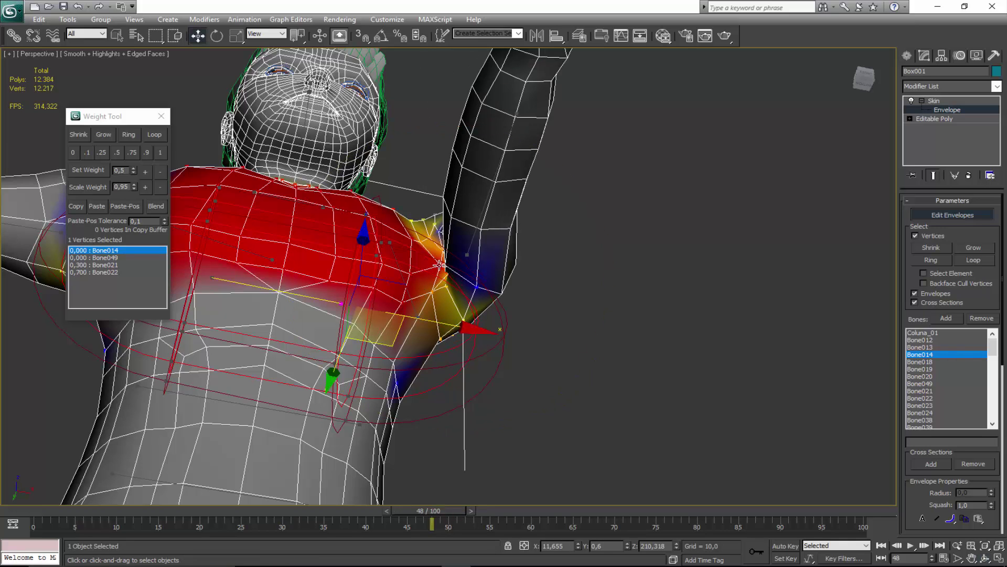
click(439, 266)
scroll(410, 358, up, 3)
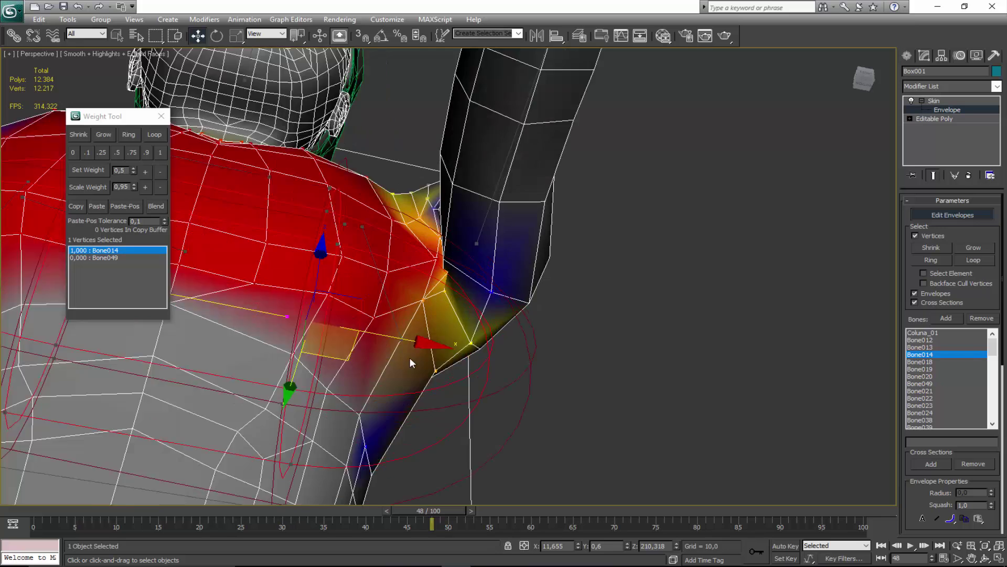
scroll(410, 359, up, 3)
Choose Bone022 and raise its weight on the selected chest-side armpit vertex to 0.200.
click(499, 205)
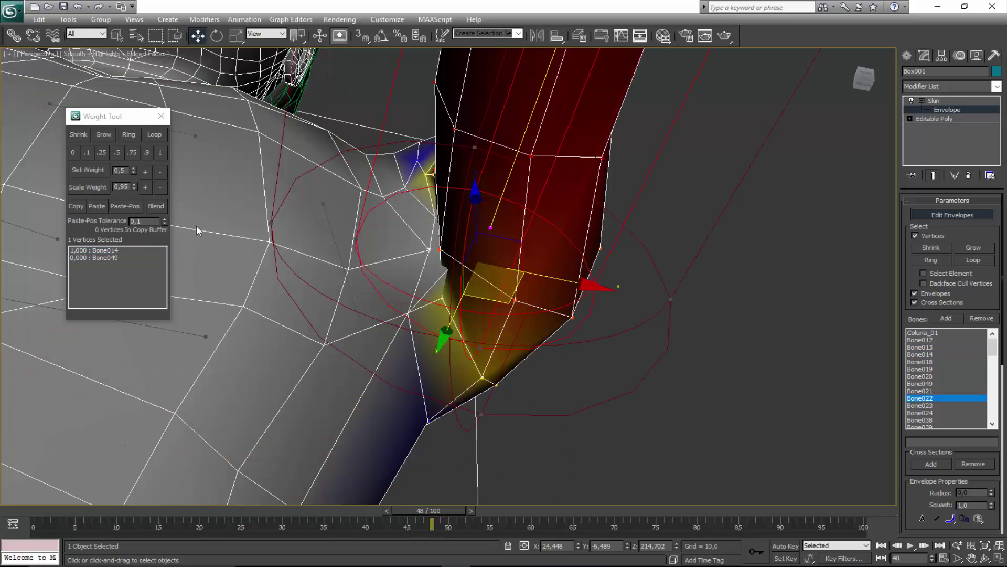
click(146, 172)
scroll(347, 279, down, 6)
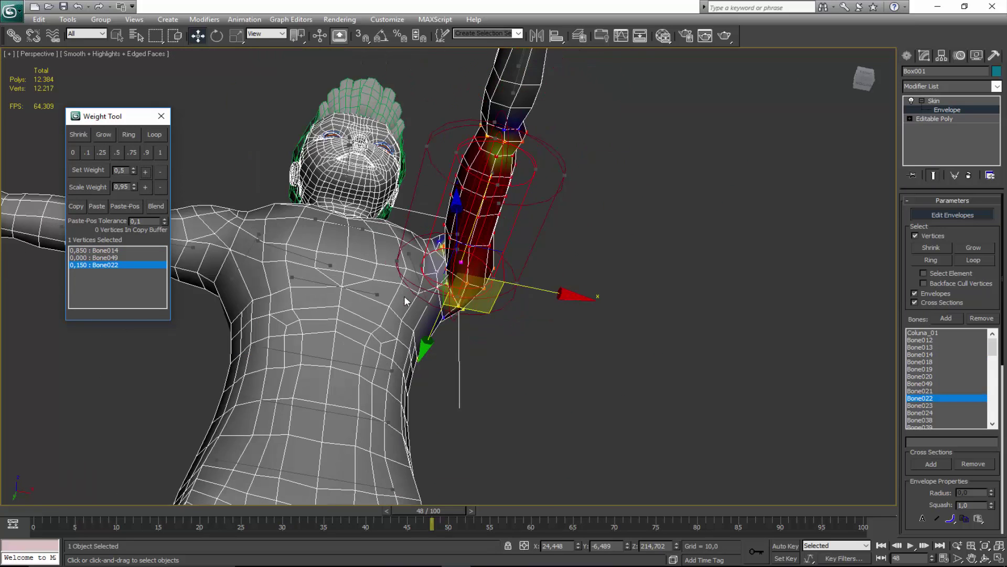
alt+middle_drag(414, 291, 256, 265)
click(149, 174)
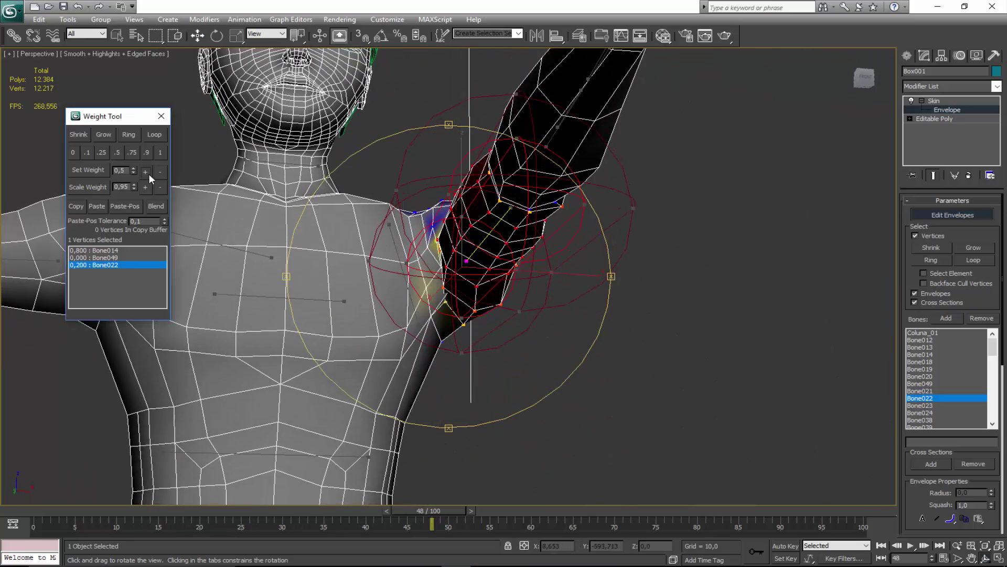
Inspect the shoulder from the side and move to frame 60 to check the deformation with the arm swung back.
drag(413, 292, 403, 319)
alt+middle_drag(403, 318, 443, 349)
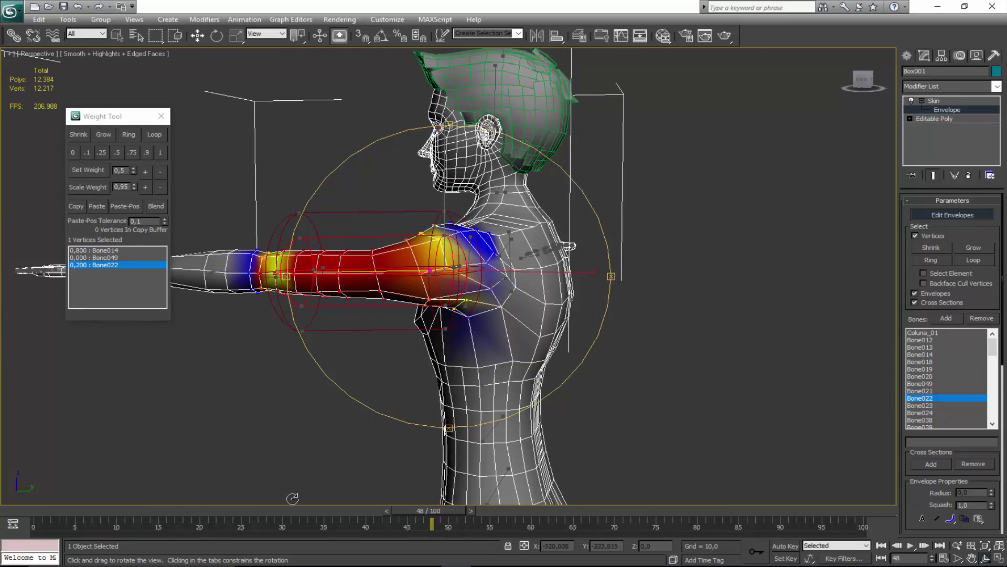
drag(437, 508, 535, 509)
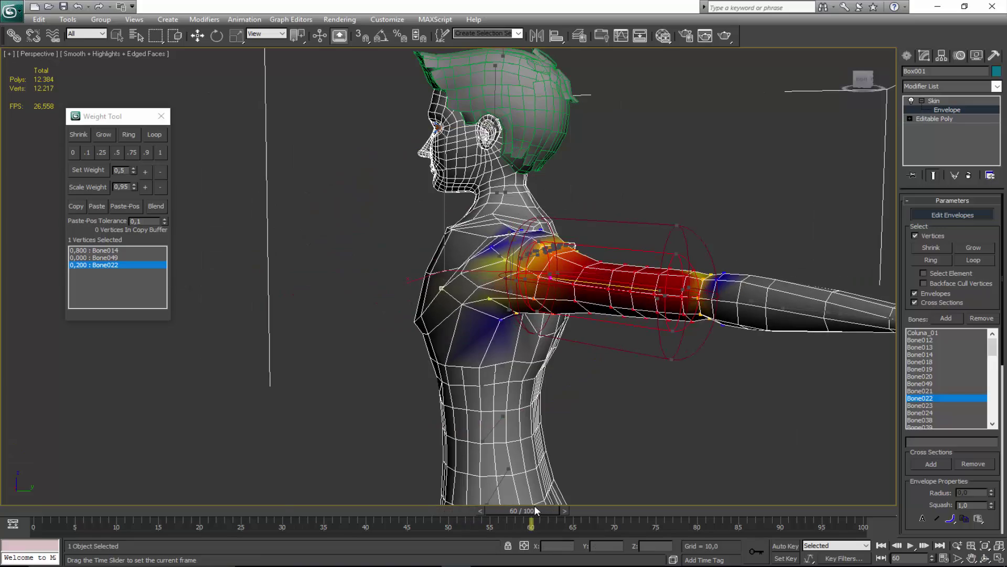
alt+middle_drag(399, 315, 492, 297)
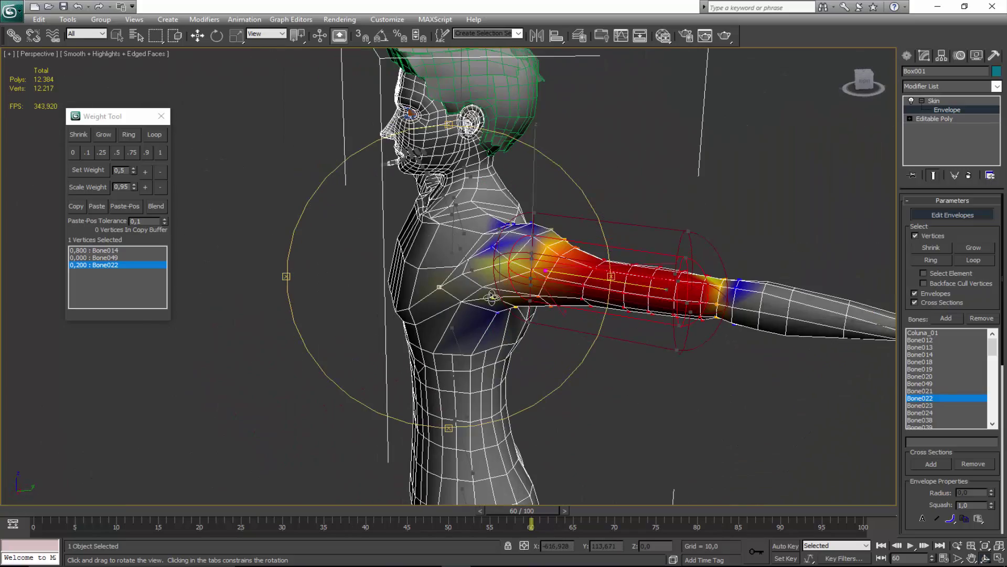
Move the animation to frame 10 and select the vertex where the left shoulder meets the collarbone, viewed from the front.
drag(140, 514, 108, 510)
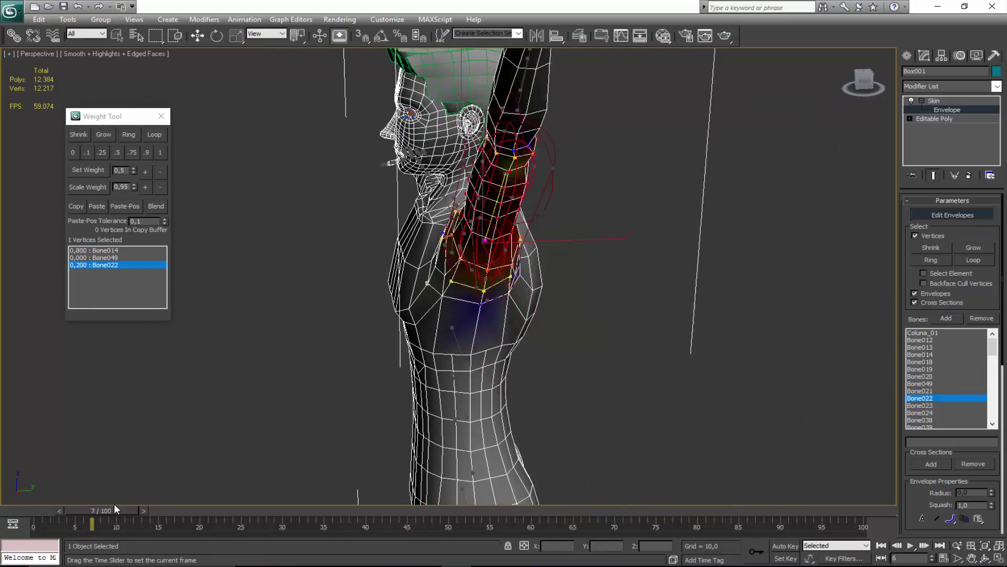
alt+middle_drag(409, 273, 456, 286)
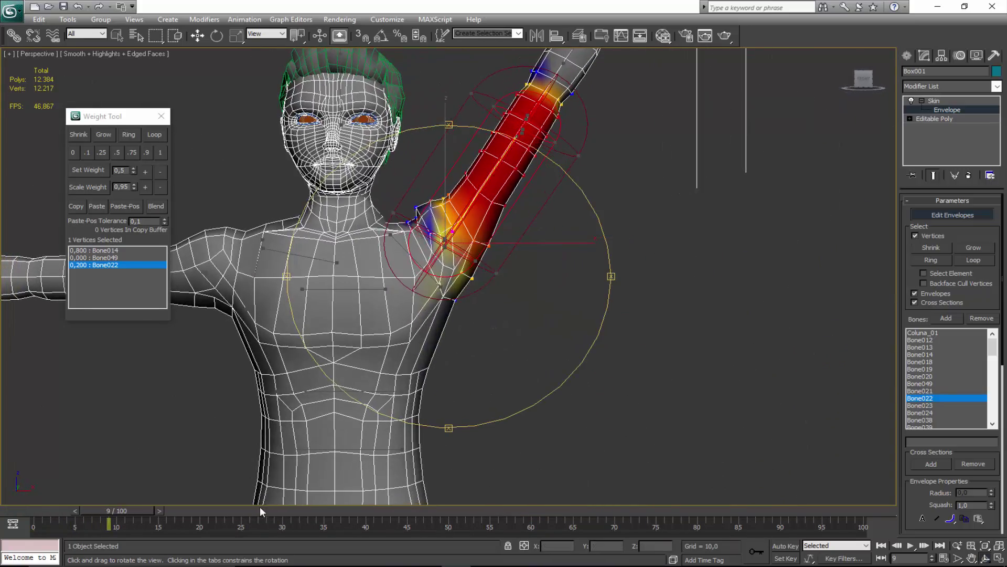
mouse_move(124, 510)
mouse_down()
mouse_move(556, 521)
mouse_move(117, 516)
mouse_up()
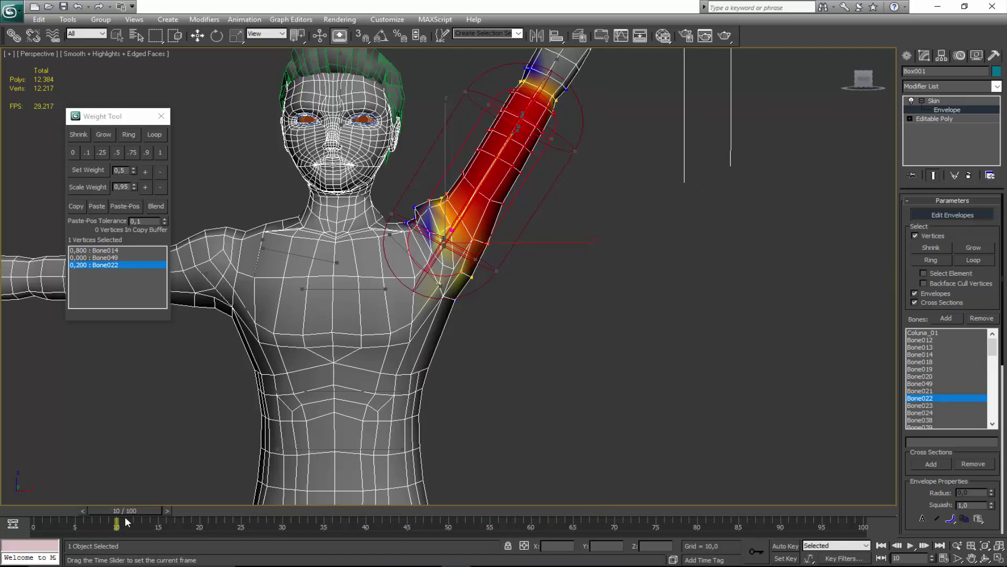
key(ctrl+r)
scroll(310, 347, up, 3)
middle_drag(311, 351, 326, 359)
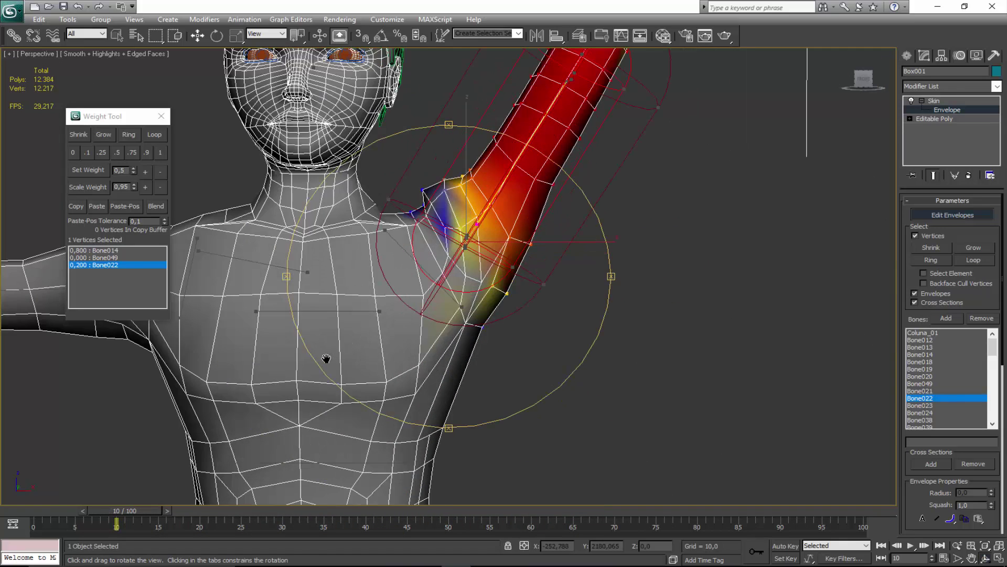
middle_drag(367, 306, 383, 347)
scroll(384, 317, up, 3)
key(w)
click(426, 259)
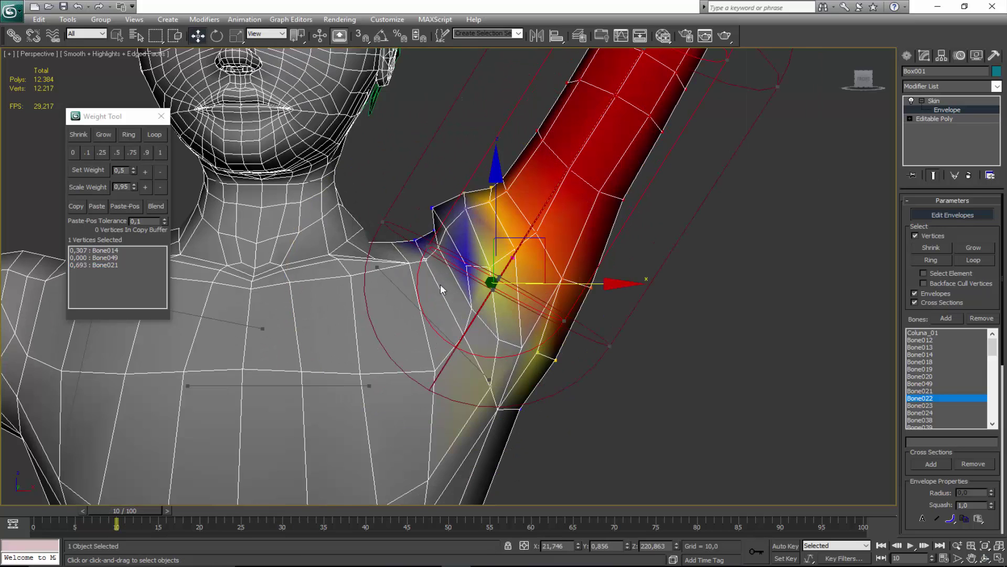
Try adding a Bone022 weight of 0.100 to the selected collarbone-side shoulder vertex and undo it.
click(146, 173)
click(147, 173)
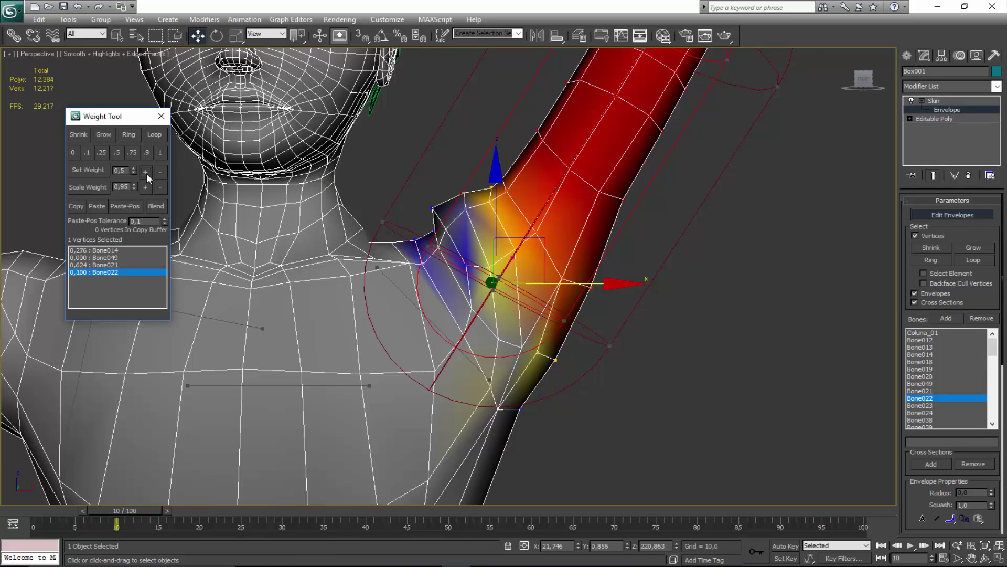
key(ctrl+z)
key(ctrl+z)
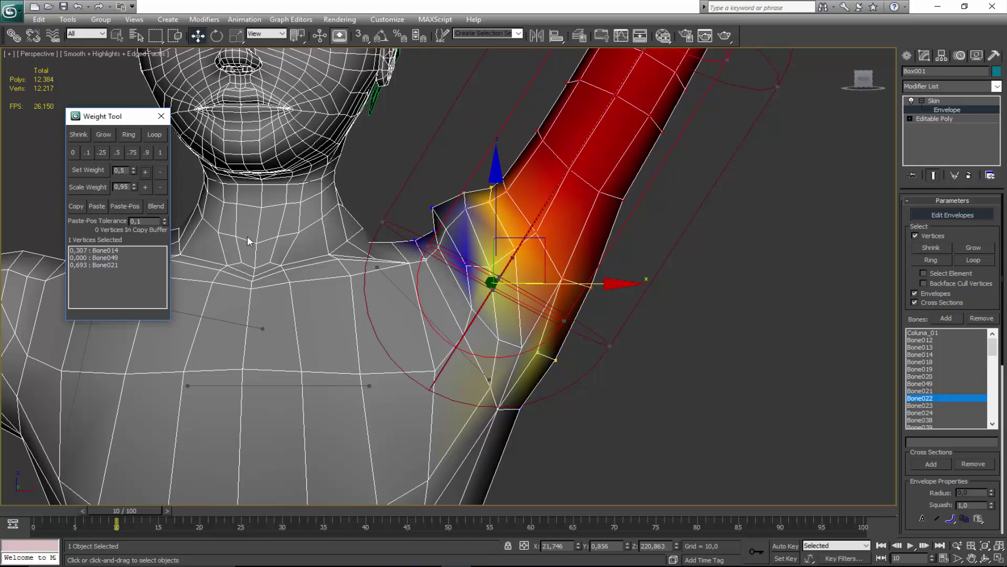
Choose Bone021 and raise its weight on the selected shoulder vertex, and to 0.818 and 0.801 on two neighbouring vertices.
click(434, 323)
click(147, 172)
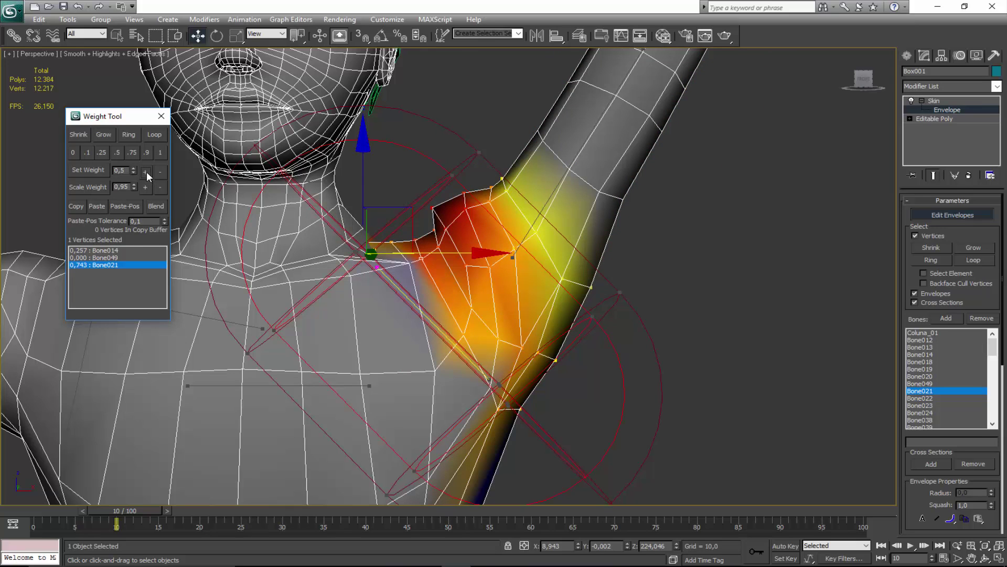
click(429, 240)
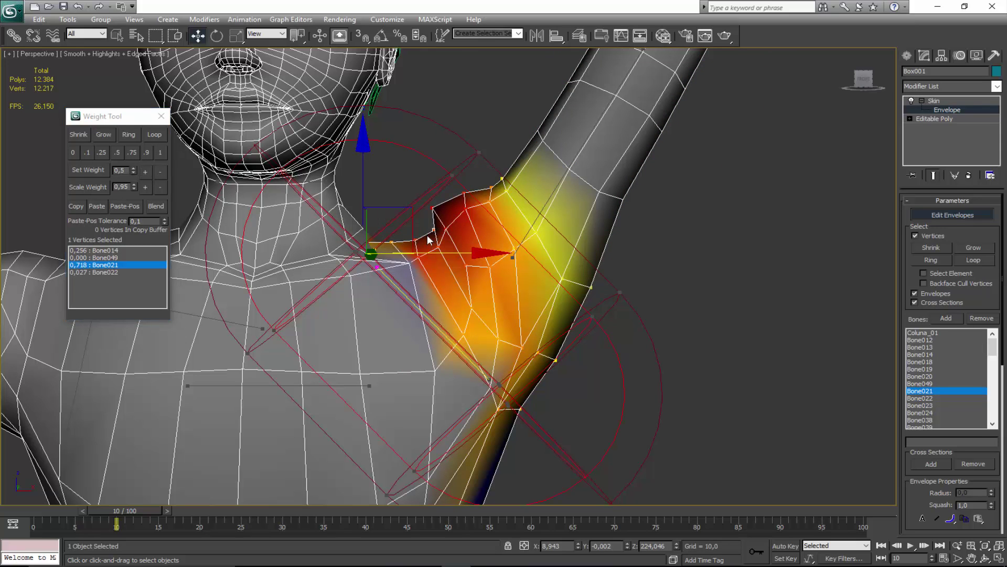
click(147, 173)
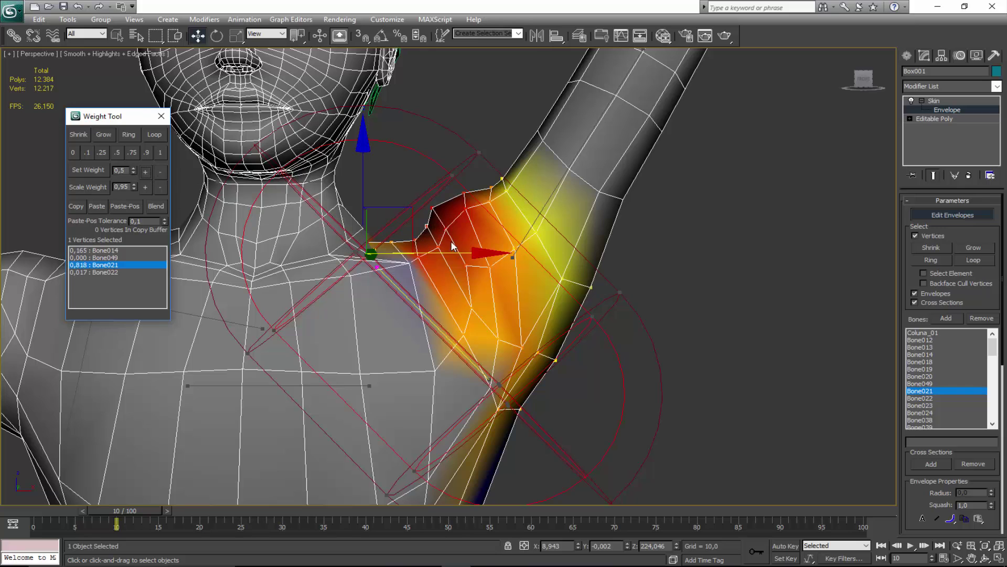
click(438, 247)
click(146, 171)
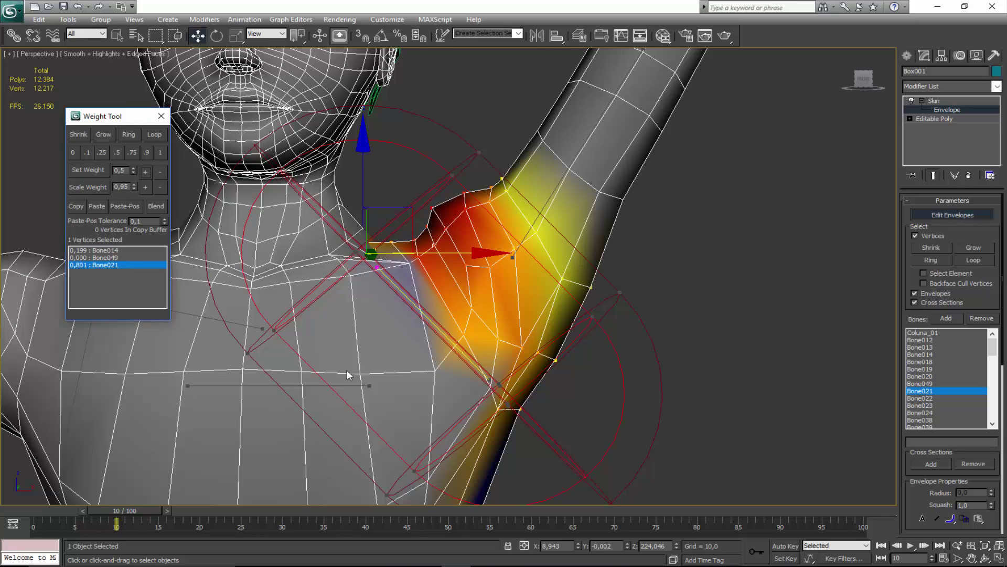
Select the raised peak vertex on top of the left shoulder and raise its Bone014 weight to 0.139.
click(432, 208)
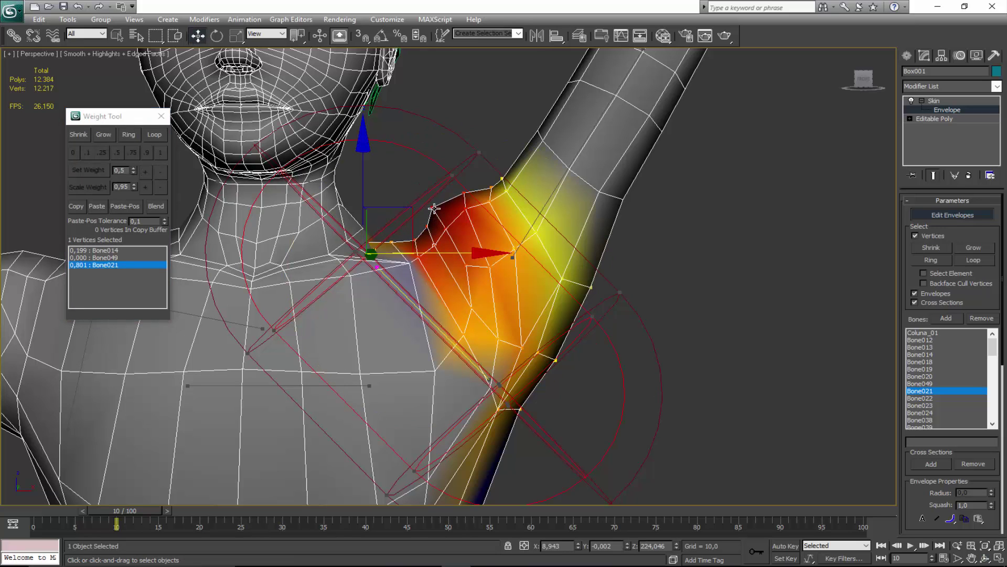
click(551, 193)
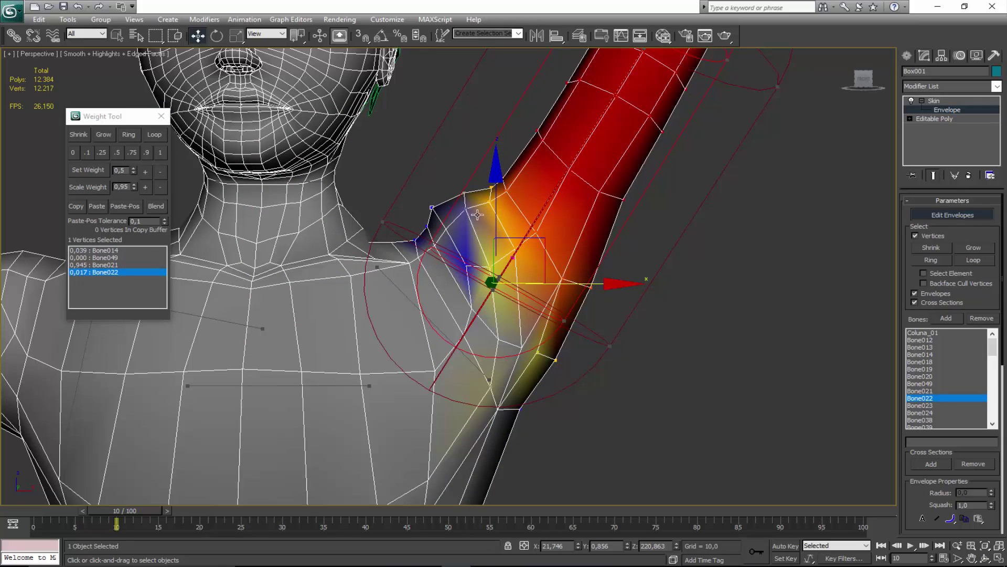
click(146, 172)
key(ctrl+z)
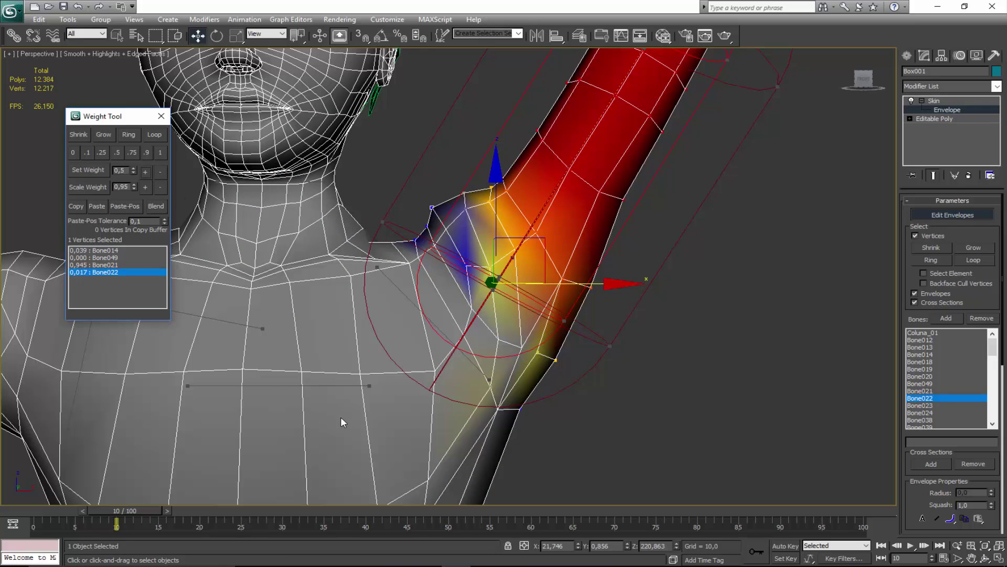
click(338, 385)
click(146, 172)
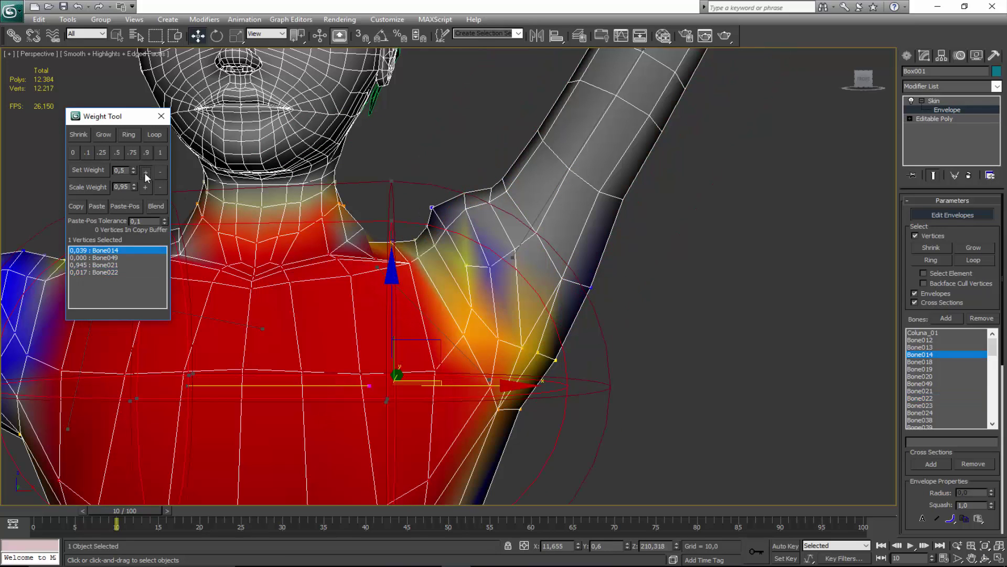
Move to frame 61 and select the two vertices in the back fold of the left armpit, viewed from behind.
alt+middle_drag(540, 202, 382, 304)
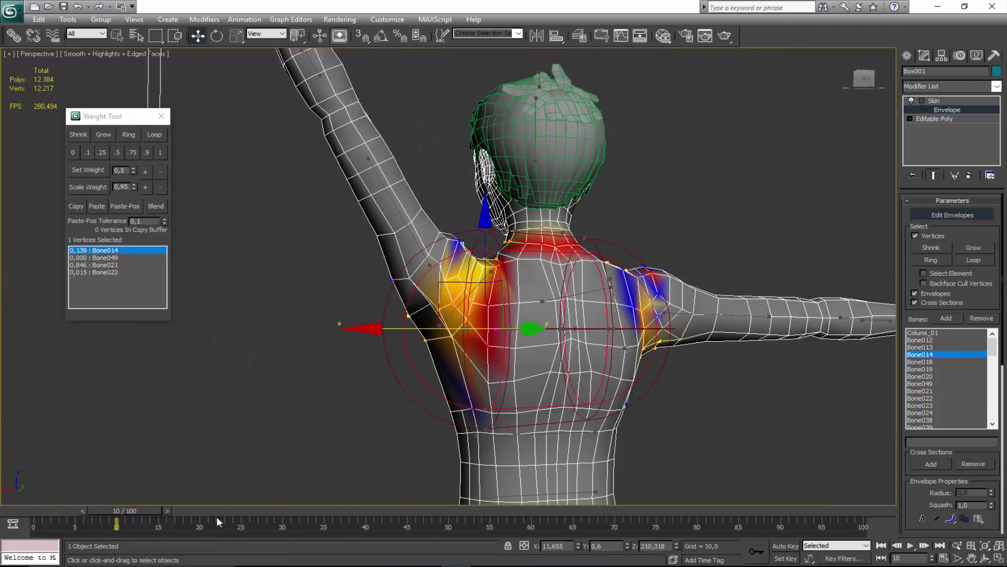
drag(125, 511, 538, 511)
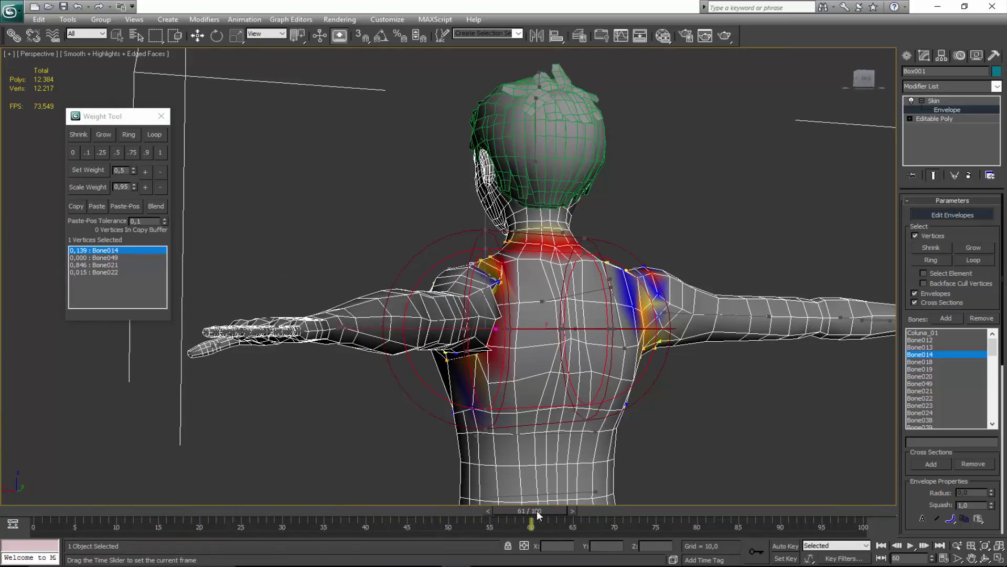
alt+middle_drag(456, 342, 399, 320)
scroll(403, 318, up, 3)
scroll(434, 313, up, 3)
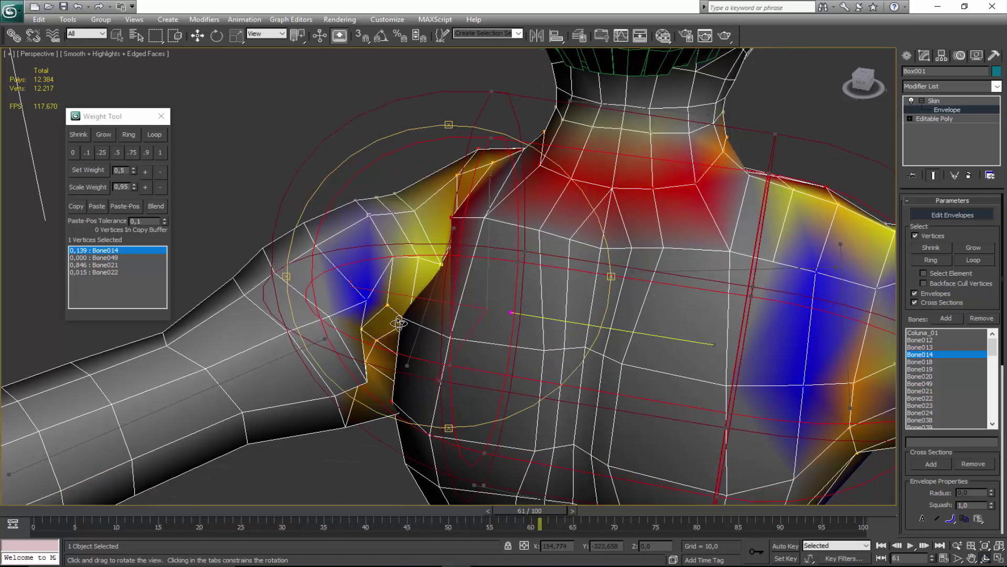
key(w)
click(362, 330)
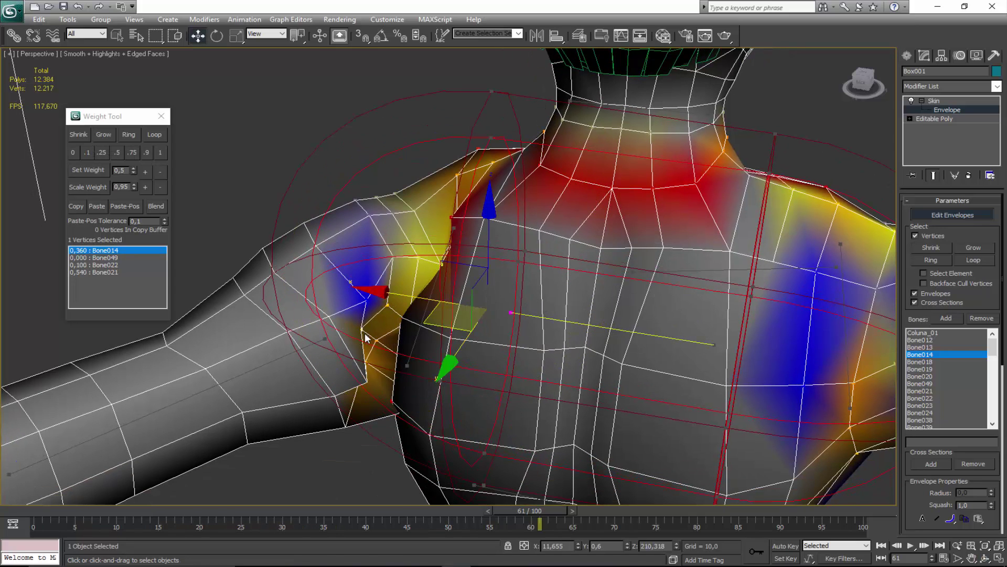
click(368, 381)
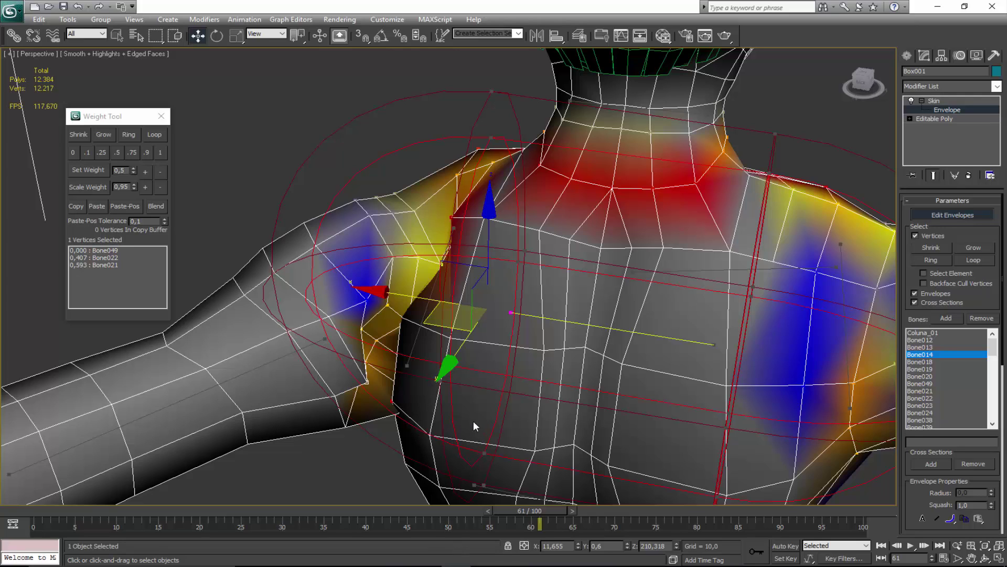
alt+middle_drag(478, 423, 390, 363)
click(344, 320)
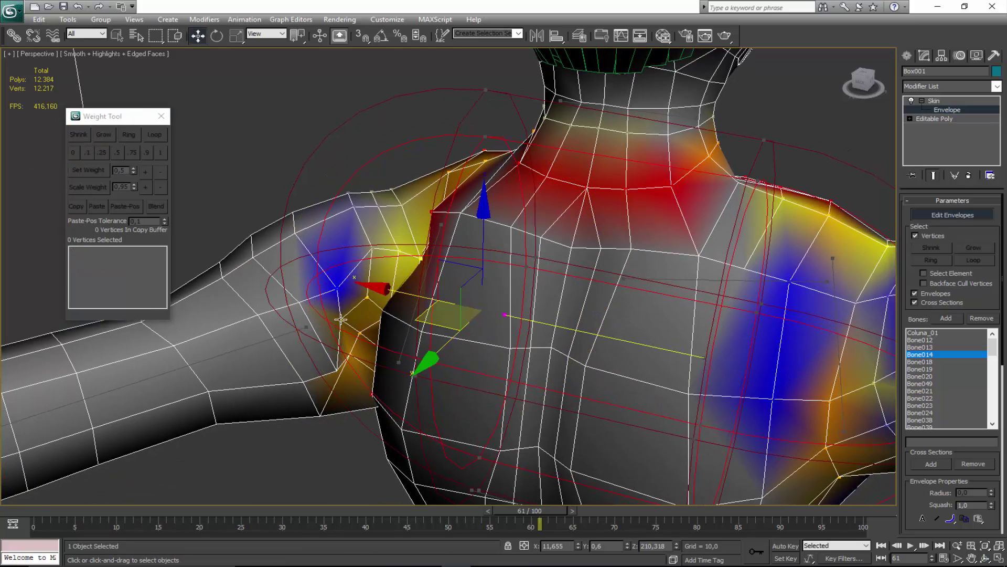
drag(344, 319, 363, 333)
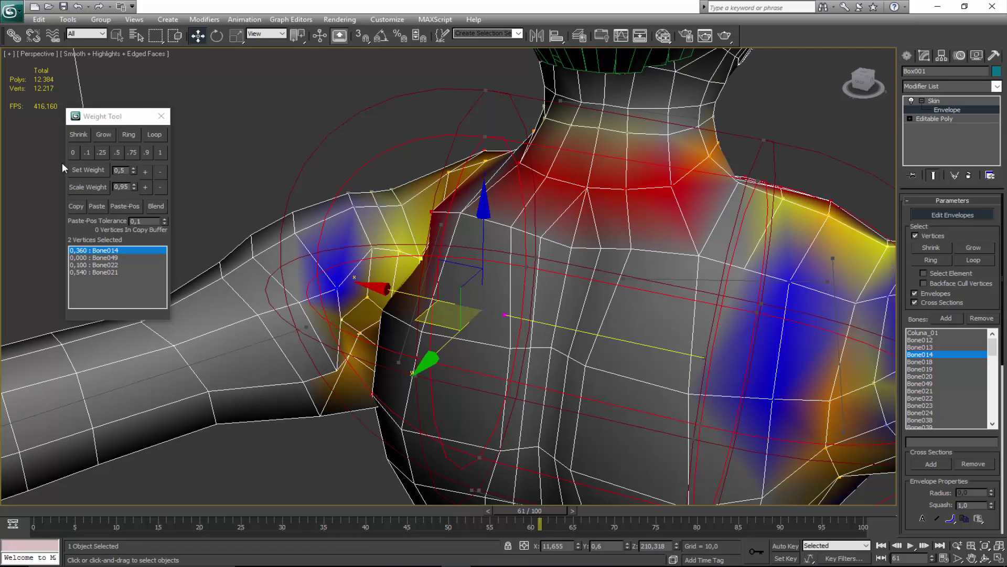
Choose Bone022 and raise its weight on the two selected rear armpit vertices to 0.350.
click(145, 171)
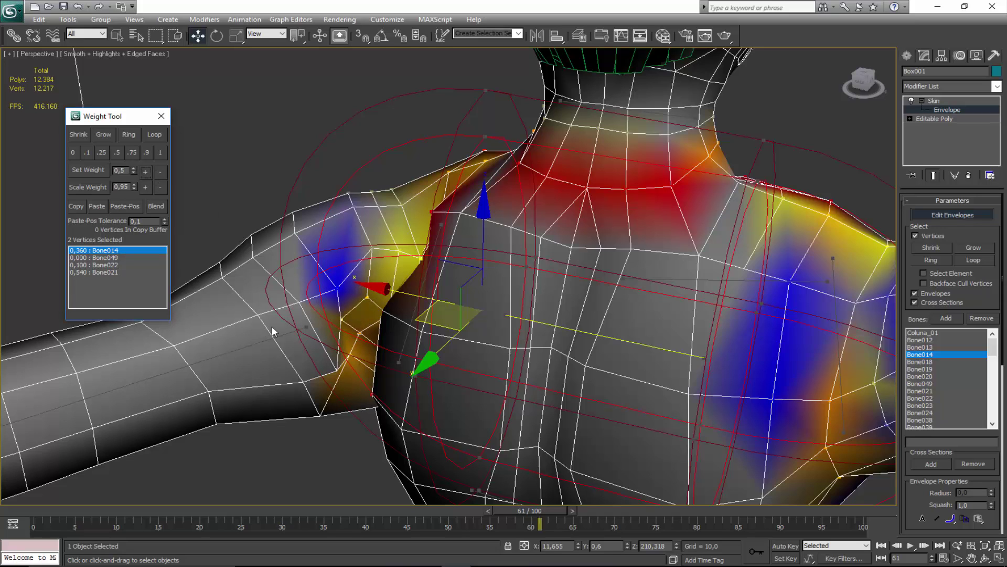
click(262, 341)
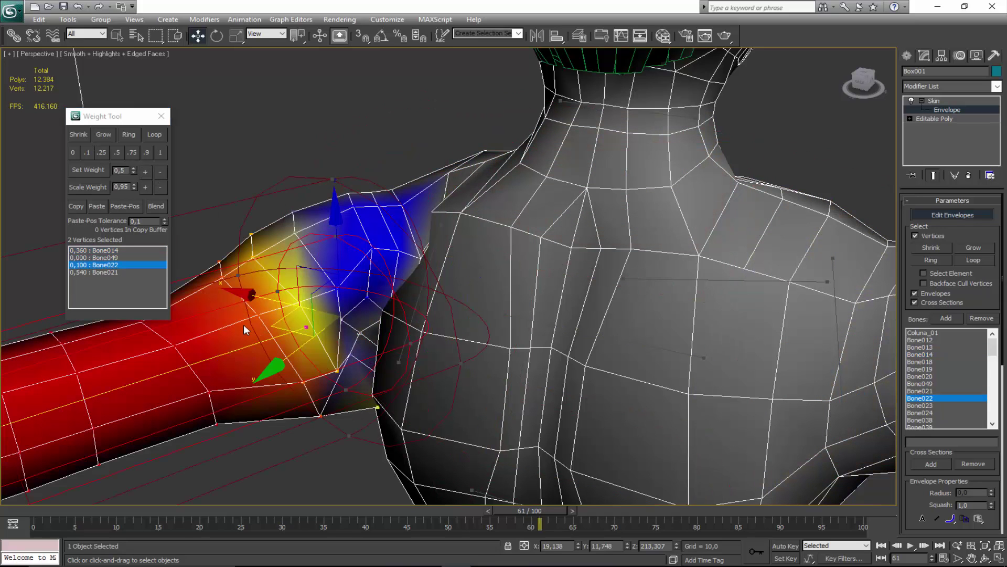
click(147, 173)
click(147, 173)
click(147, 173)
click(147, 173)
click(147, 173)
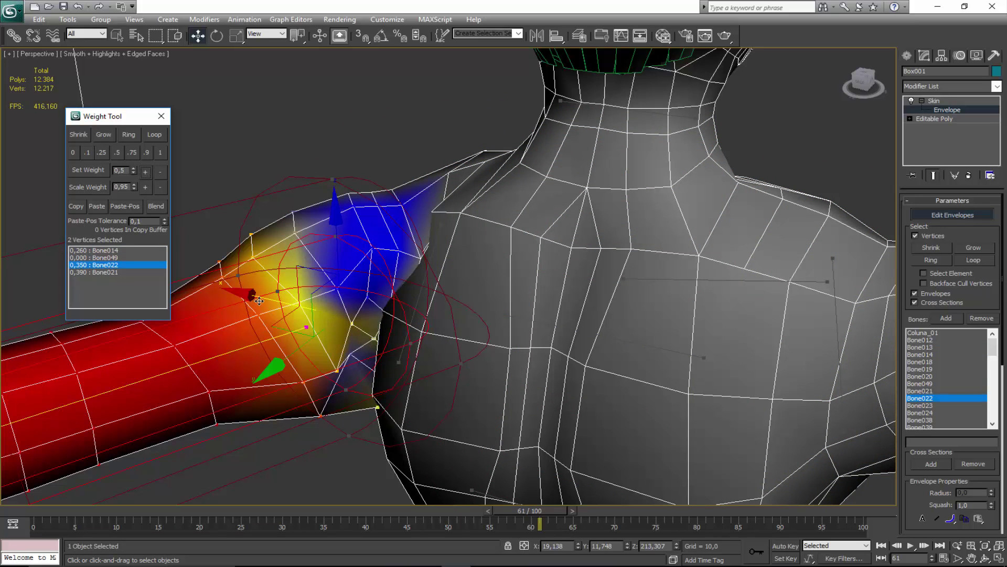
Select the neighbouring vertex in the rear armpit fold and increase its Bone022 weight.
click(352, 355)
key(ctrl+r)
drag(399, 371, 386, 281)
right_click(297, 245)
click(147, 172)
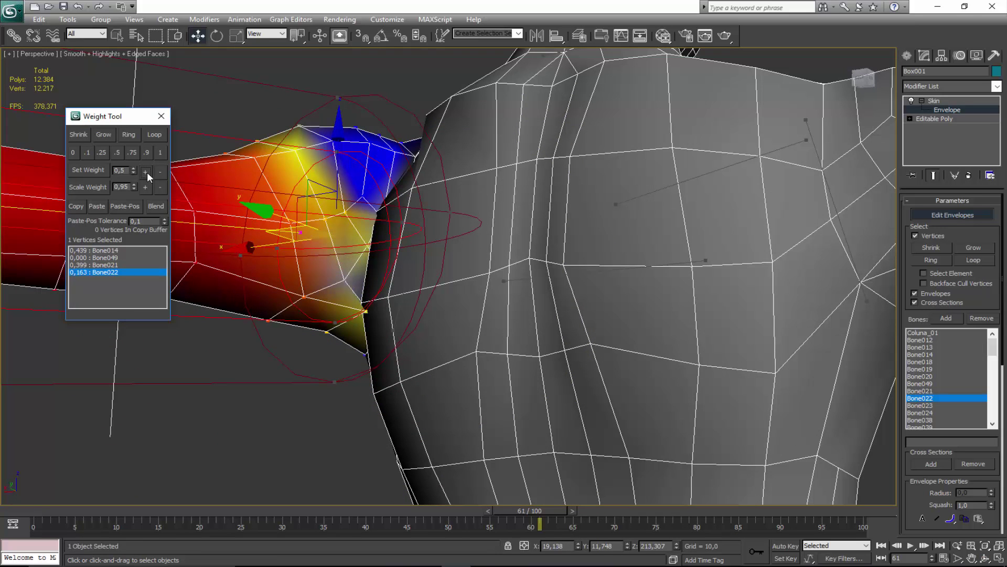
click(147, 172)
click(147, 173)
Select the arm-side vertex at the rear armpit and give it a Bone014 weight of 0.100.
key(ctrl+r)
drag(500, 295, 423, 346)
right_click(424, 347)
click(407, 356)
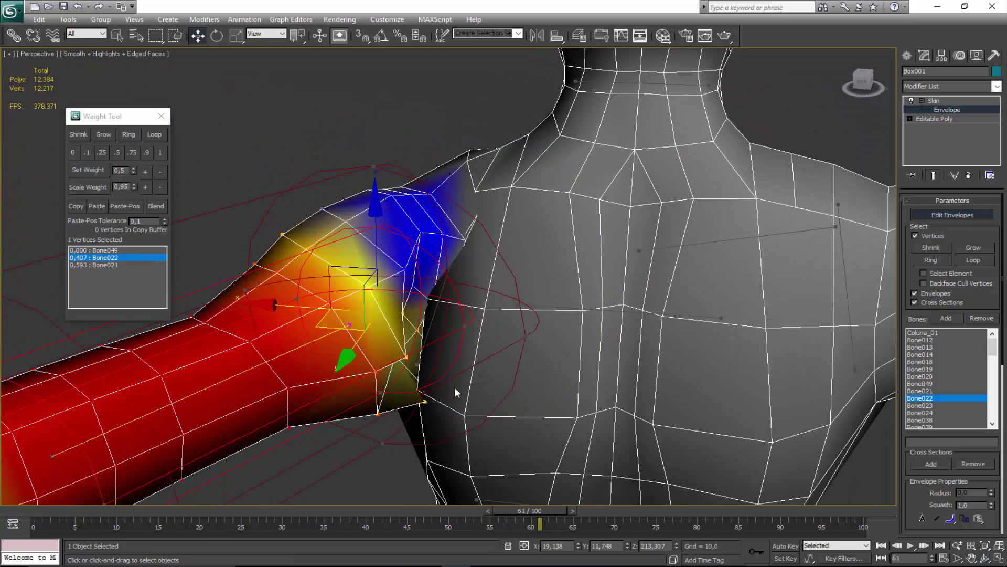
click(919, 354)
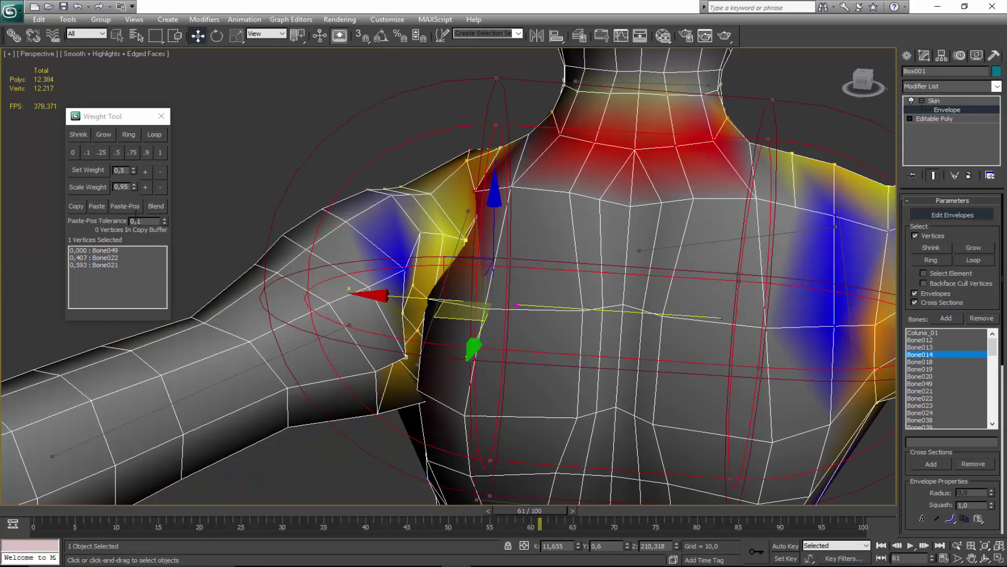
click(144, 171)
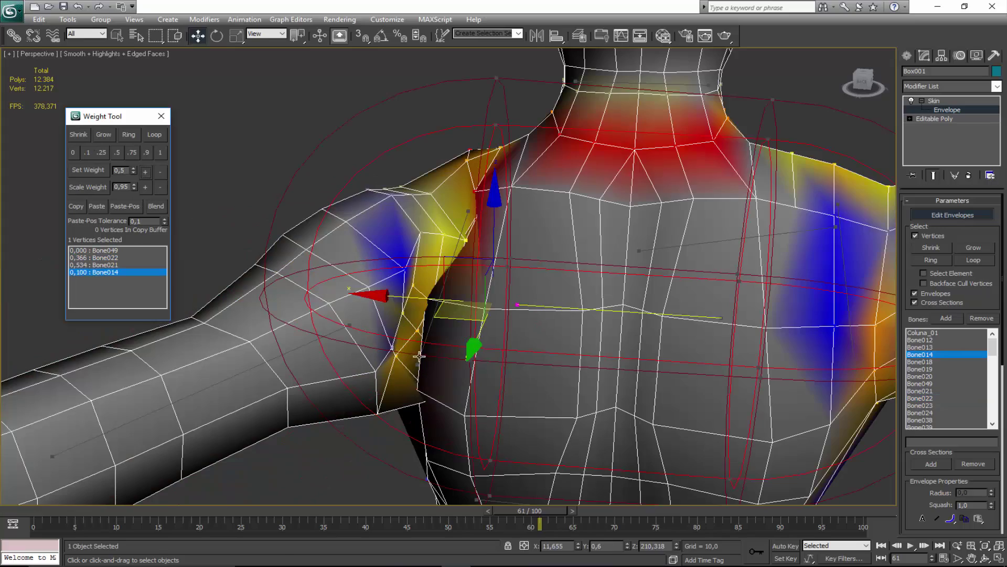
Select the next vertex under the left armpit from a low rear view and raise its Bone014 weight to 0.100.
alt+middle_drag(419, 356, 454, 270)
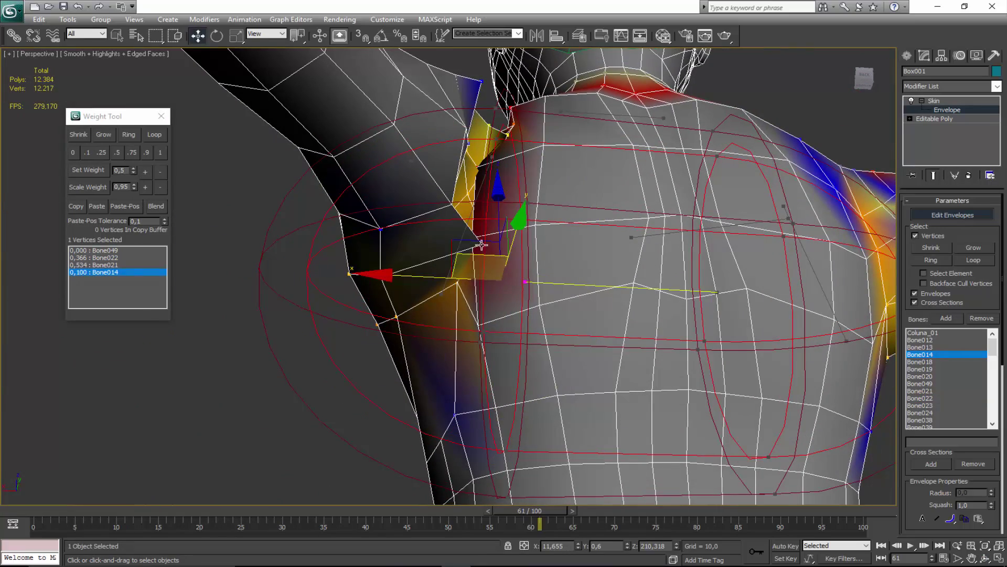
click(459, 283)
click(147, 172)
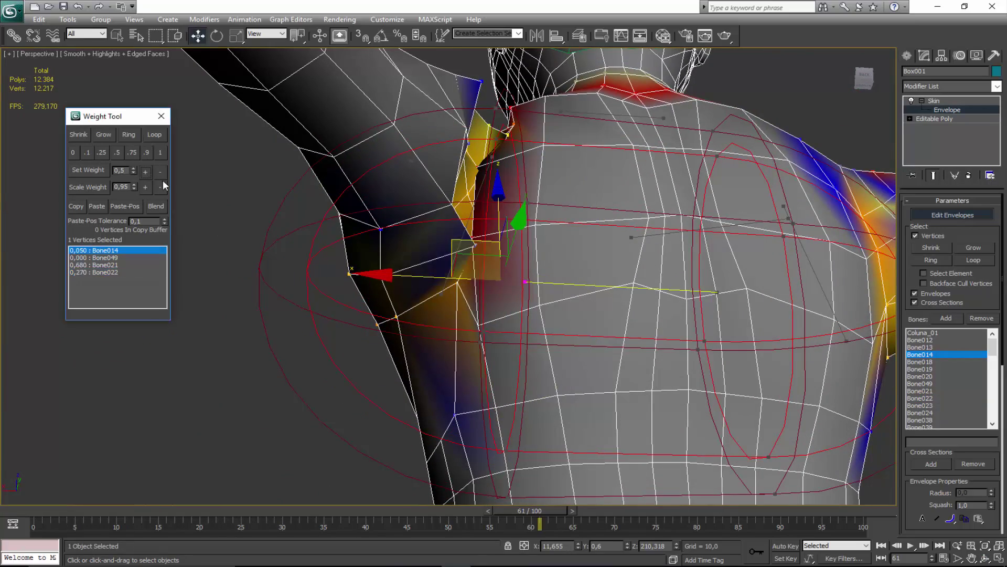
click(472, 240)
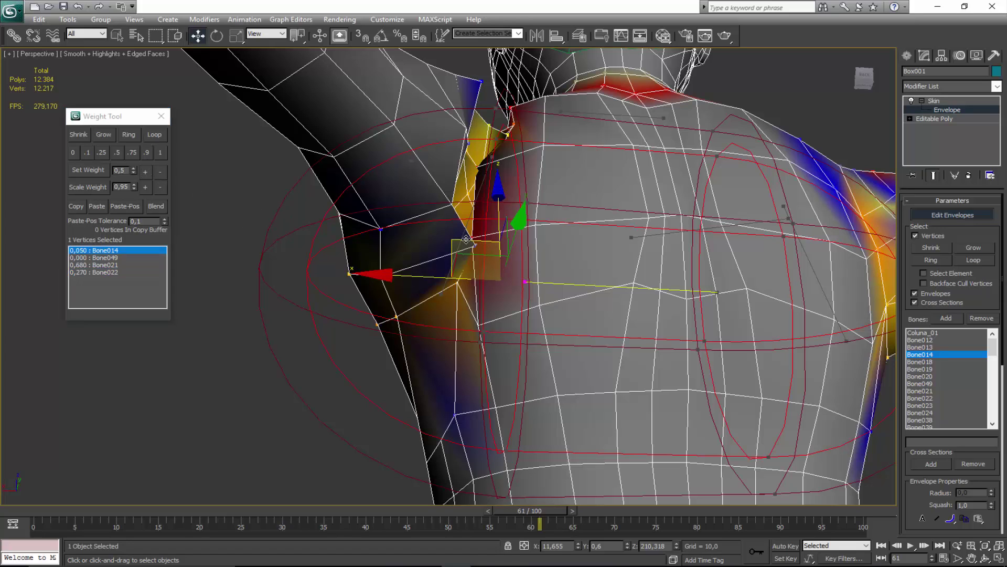
click(145, 172)
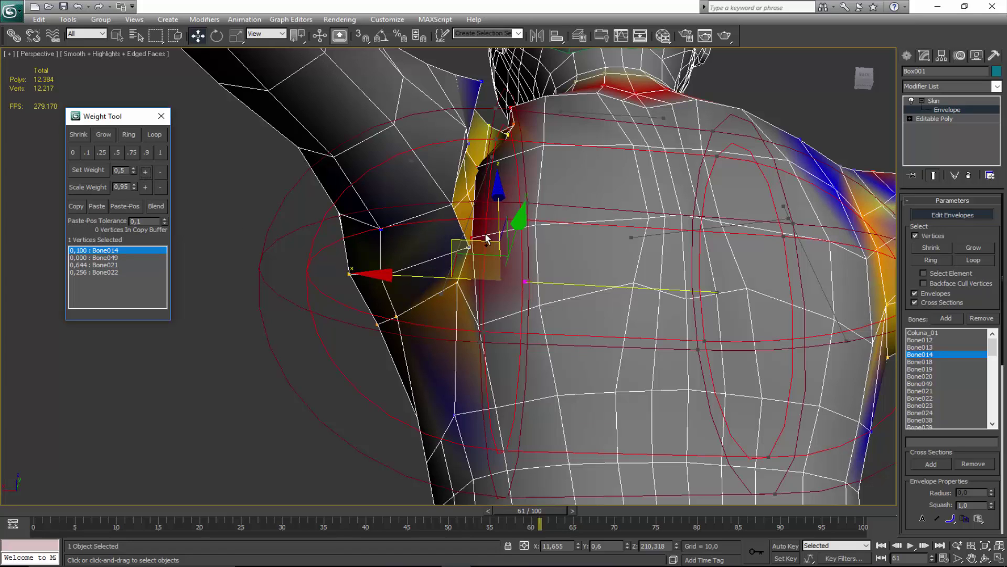
At frame 57, select two upper-back vertices beside the left shoulder blade and raise their Bone021 weight to 0.150.
middle_drag(477, 163, 474, 212)
drag(545, 506, 513, 509)
click(469, 221)
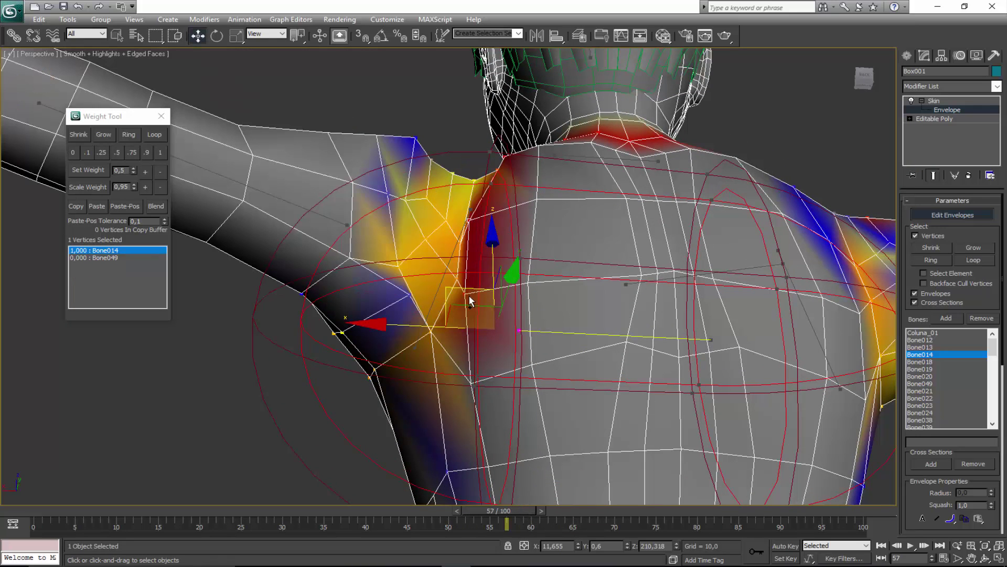
ctrl+click(464, 294)
middle_drag(466, 263, 454, 293)
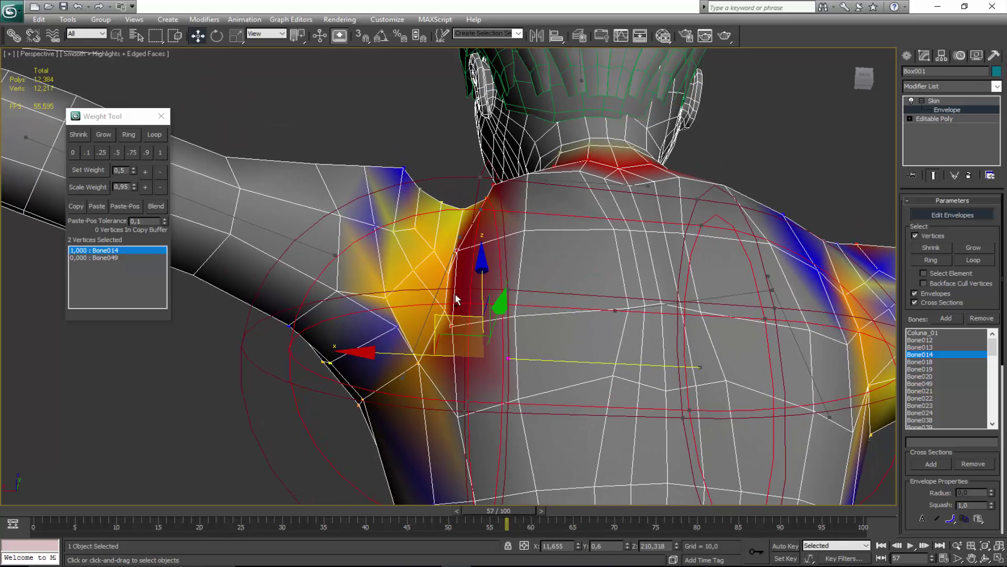
alt+middle_drag(429, 262, 427, 314)
click(433, 308)
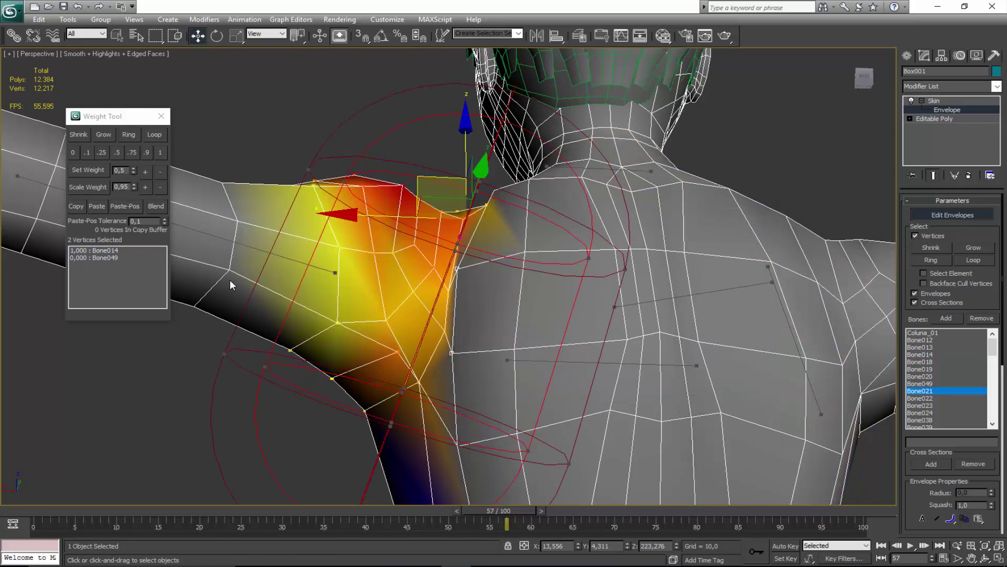
click(146, 174)
click(145, 174)
click(145, 174)
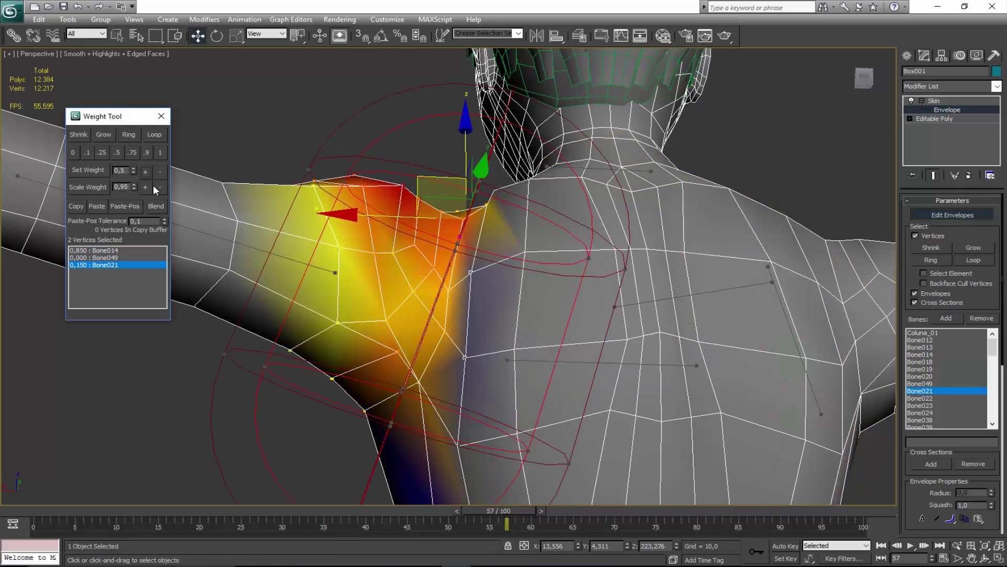
Select the upper-back vertex just above that pair and give it a Bone021 weight of 0.100.
alt+middle_drag(453, 256, 486, 256)
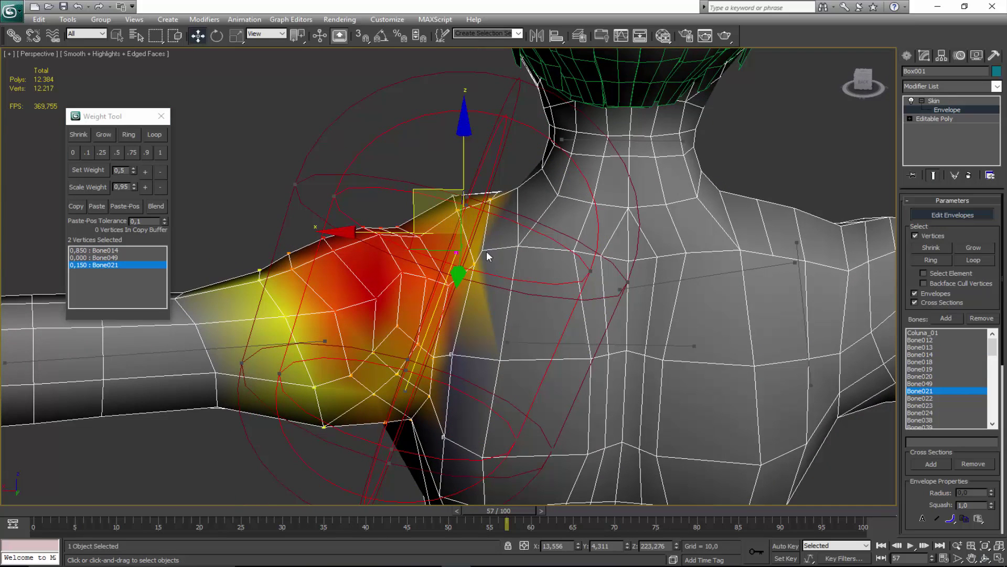
click(482, 250)
click(149, 171)
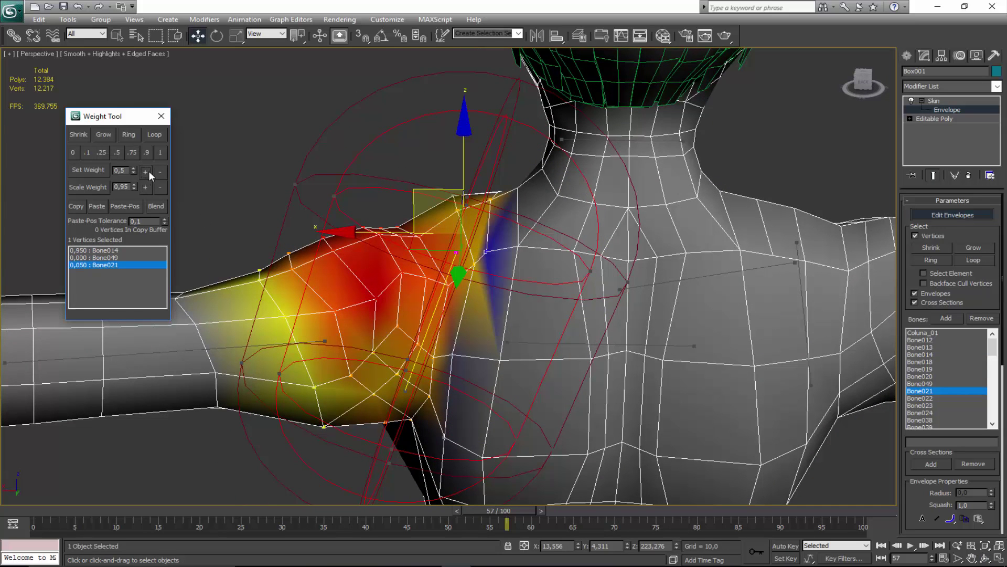
click(148, 172)
Select the vertex in the rear armpit fold and increase its Bone021 weight to 0.540.
alt+middle_drag(504, 310, 452, 278)
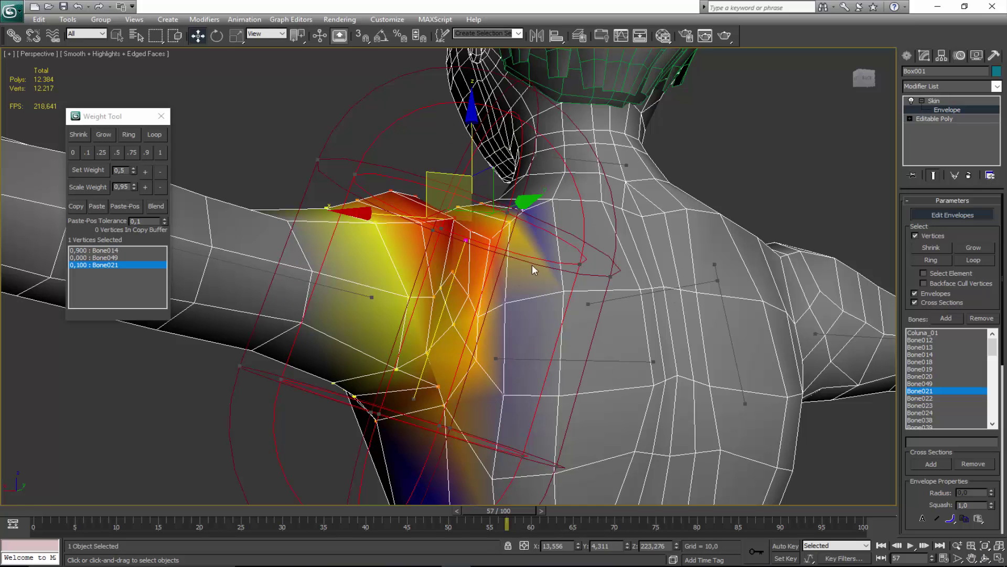
alt+middle_drag(533, 319, 428, 361)
click(403, 383)
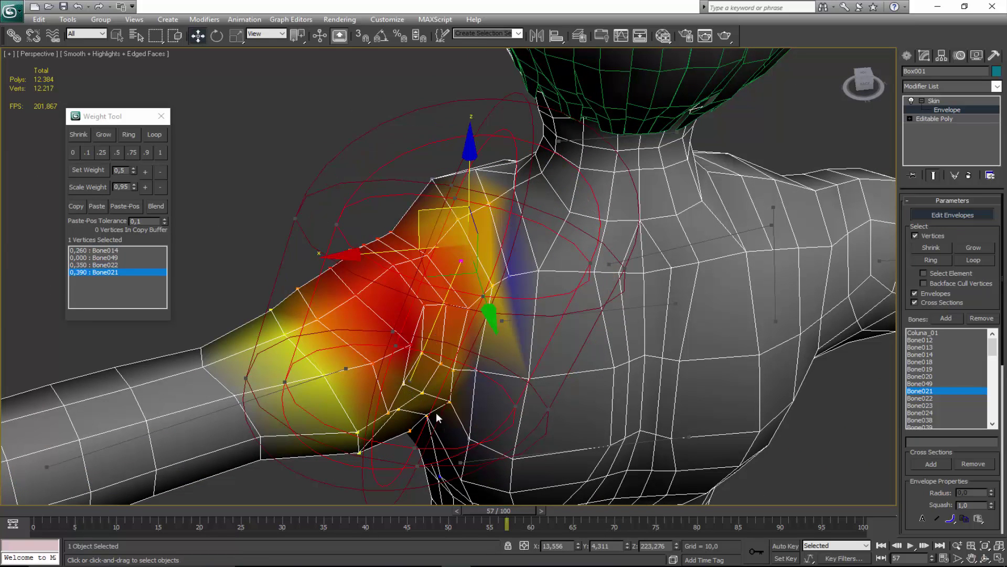
click(141, 172)
click(142, 172)
click(142, 172)
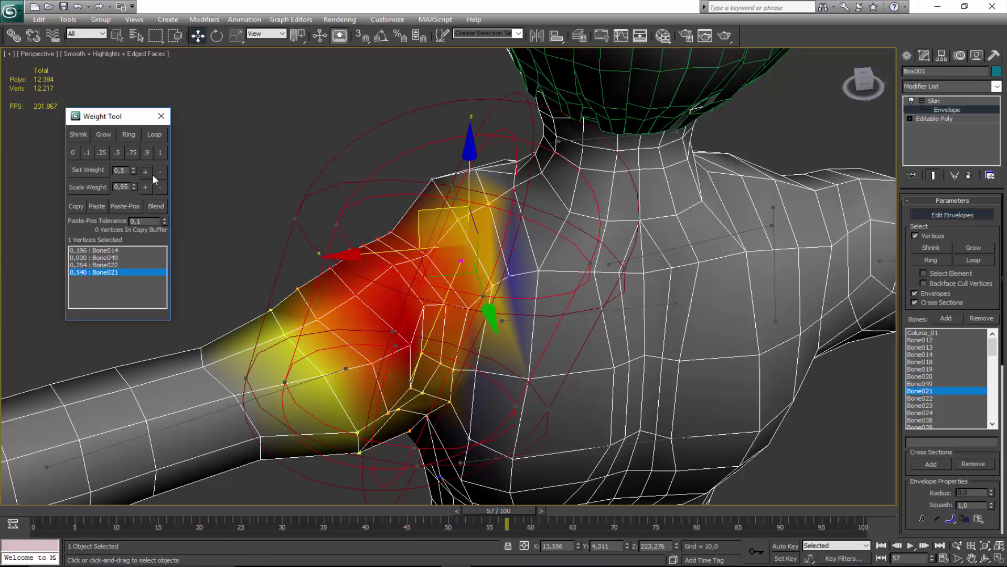
Select the adjacent vertex along the rear armpit fold and raise its Bone021 weight to 0.735.
click(421, 350)
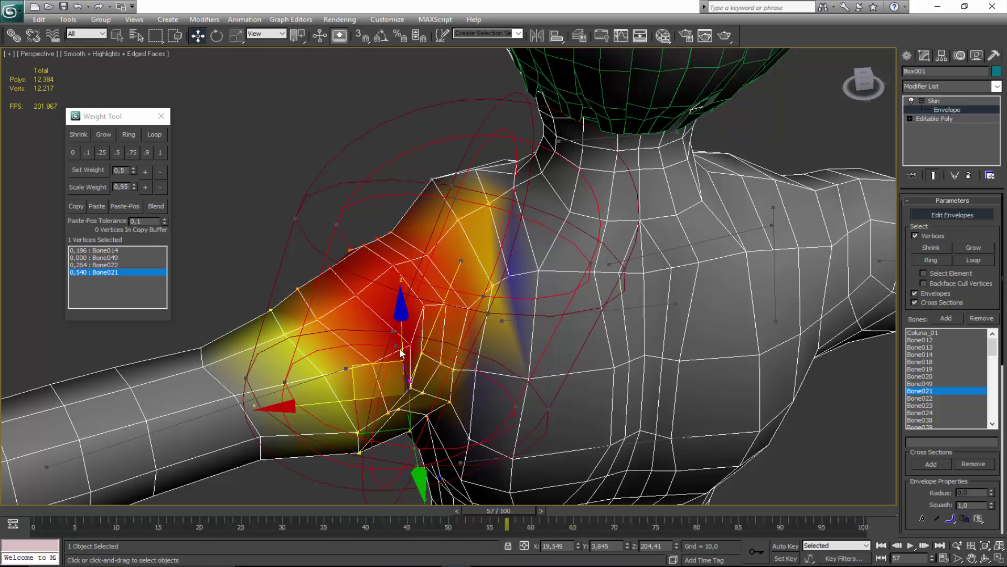
click(418, 358)
click(145, 172)
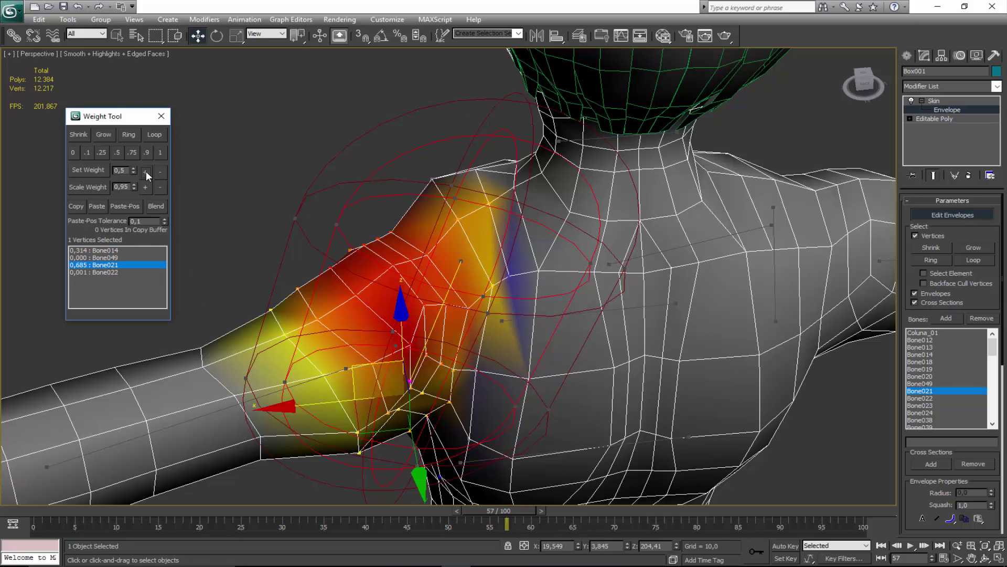
click(146, 172)
From a low side view, select the vertex where the arm meets the back and increase its Bone021 weight.
alt+middle_drag(458, 378, 493, 245)
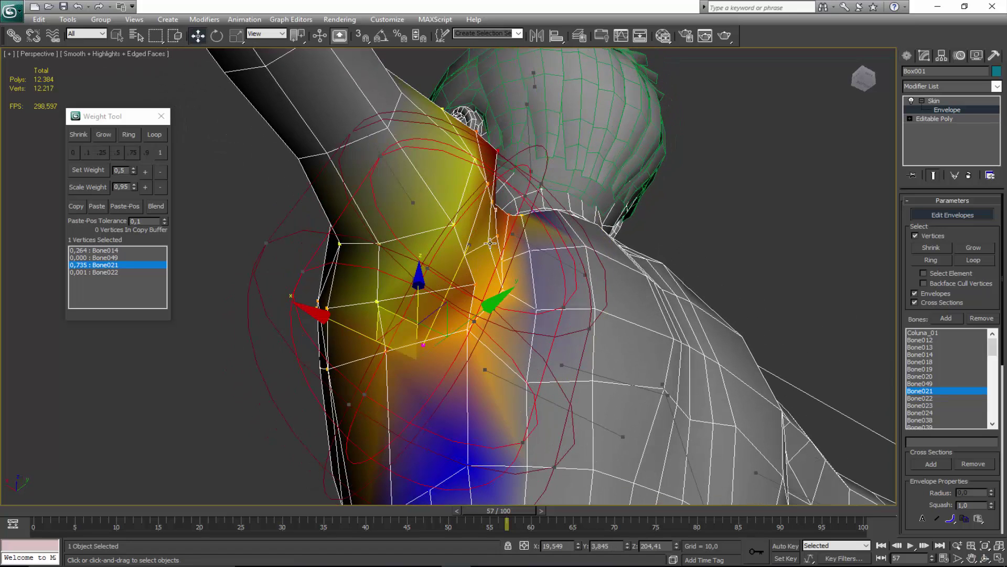
click(490, 243)
click(147, 173)
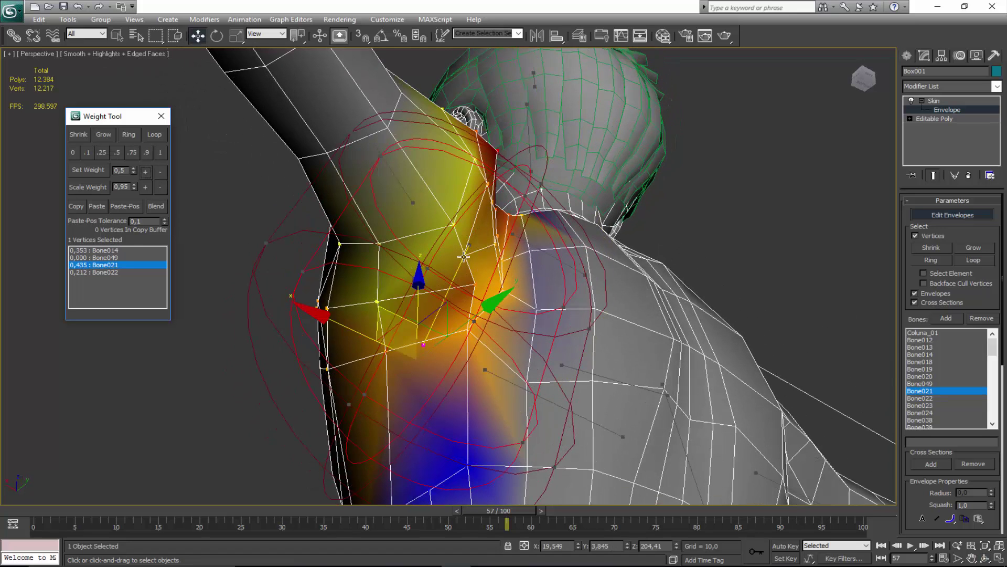
click(144, 175)
click(144, 175)
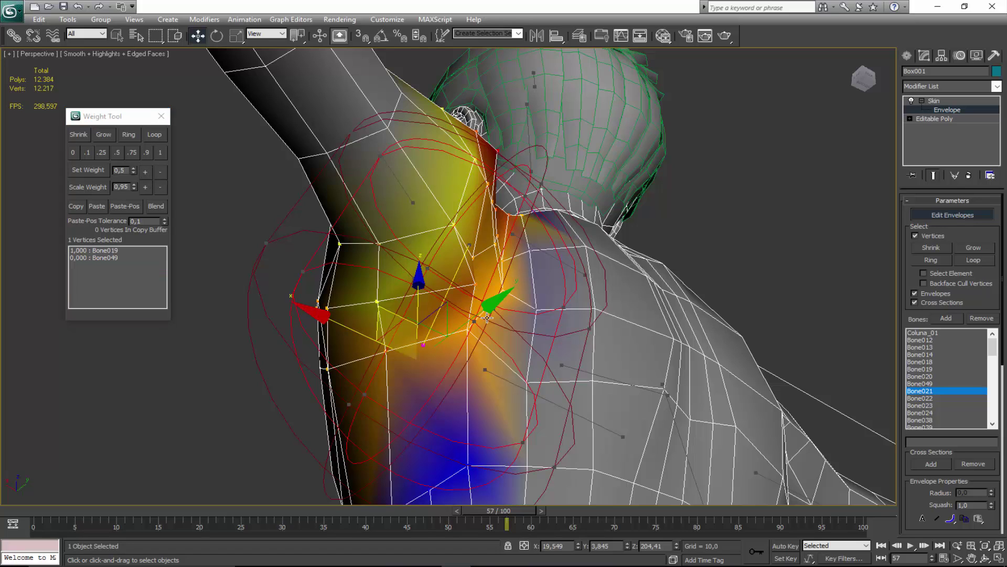
Choose Bone014 and raise its weight on the rear armpit vertex to 0.250.
alt+middle_drag(622, 314, 566, 356)
click(366, 371)
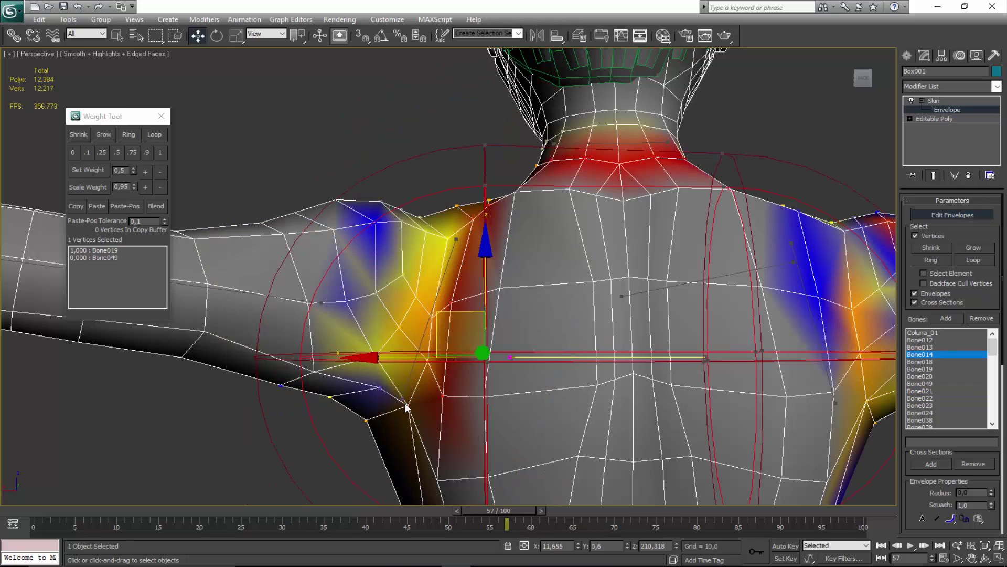
click(150, 169)
Select the neighbouring vertex in the armpit crease from a high rear view and adjust its Bone014 weight to 0.391.
alt+middle_drag(423, 377, 549, 330)
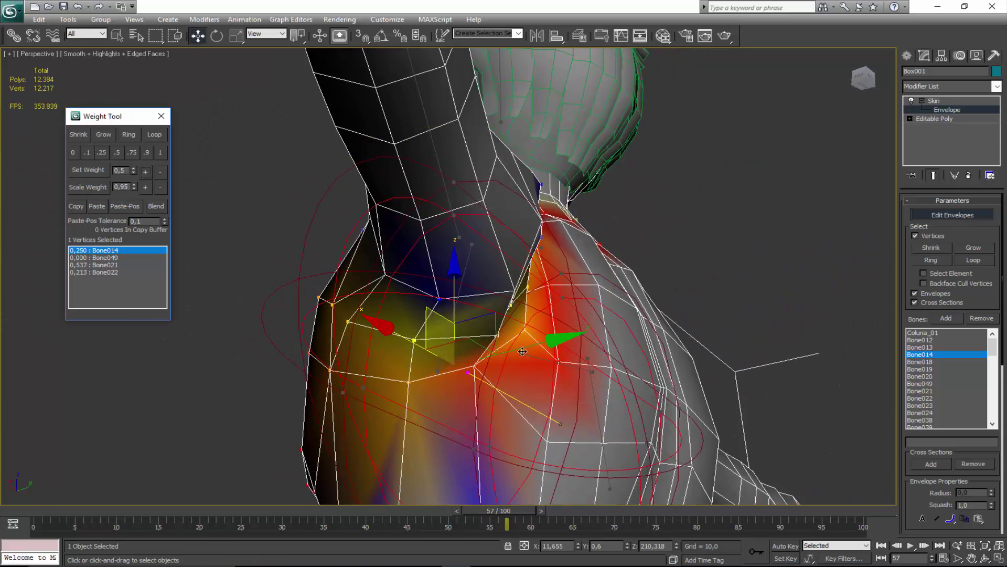
alt+middle_drag(546, 339, 463, 403)
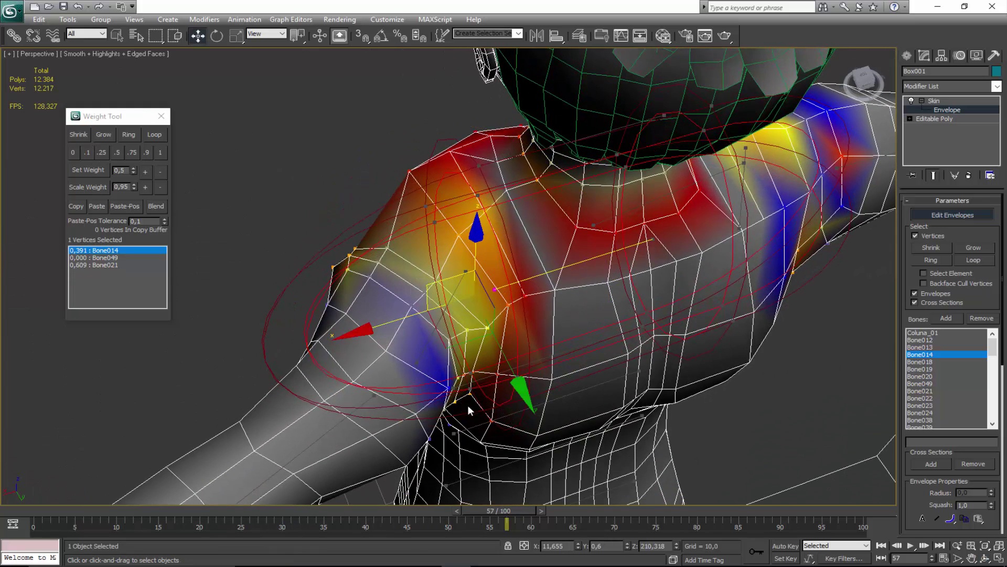
click(142, 172)
Examine the left shoulder's deformation from front, side and rear while scrubbing the animation up to frame 63, including with Bone021 selected.
scroll(475, 301, down, 5)
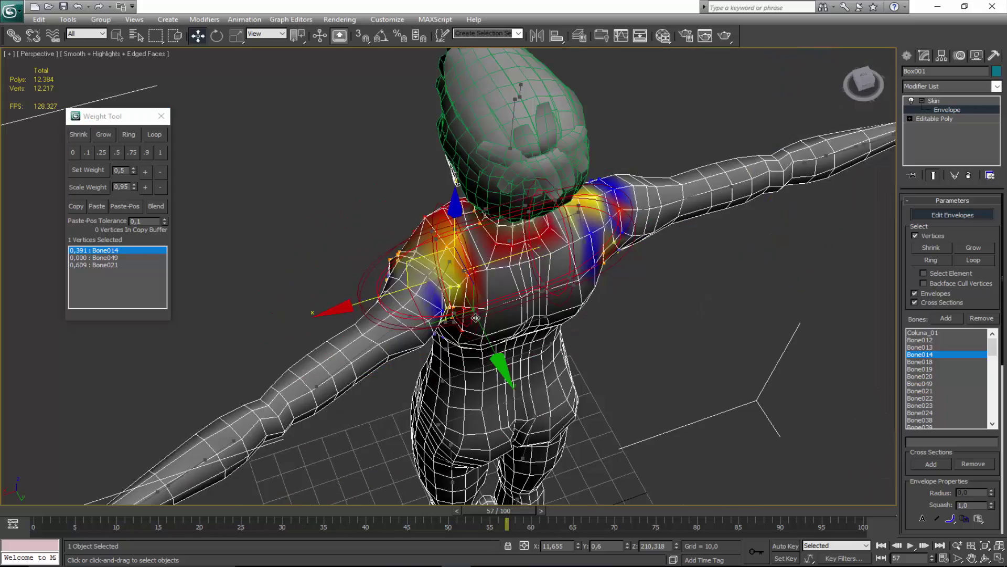
alt+middle_drag(446, 357, 487, 342)
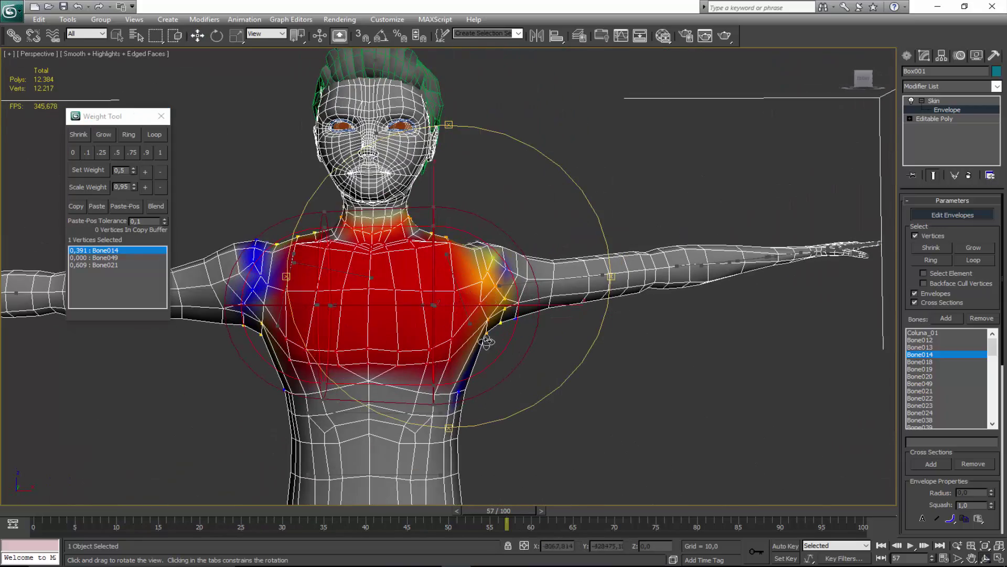
drag(516, 509, 462, 514)
alt+middle_drag(462, 344, 278, 362)
drag(448, 512, 532, 508)
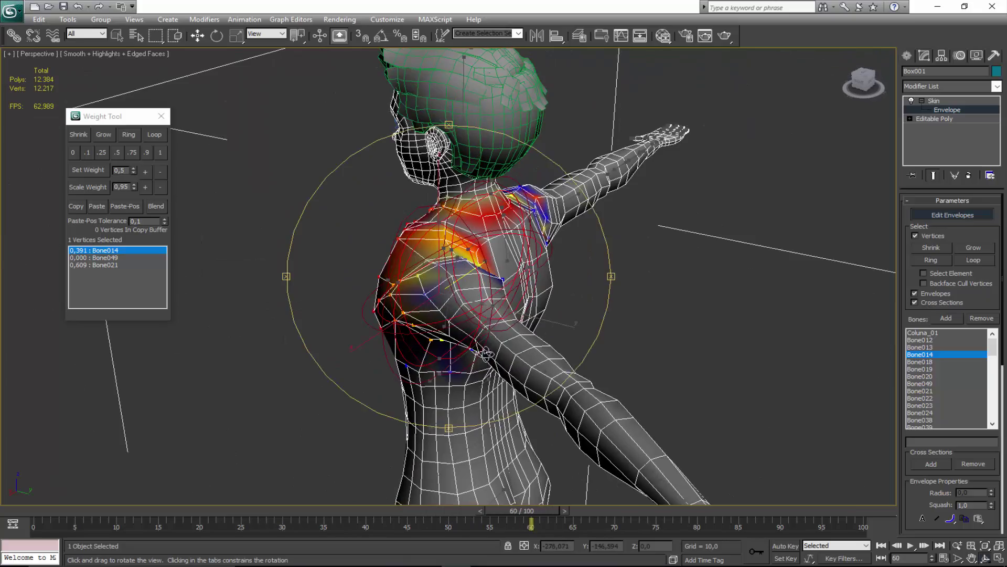
alt+middle_drag(399, 335, 385, 286)
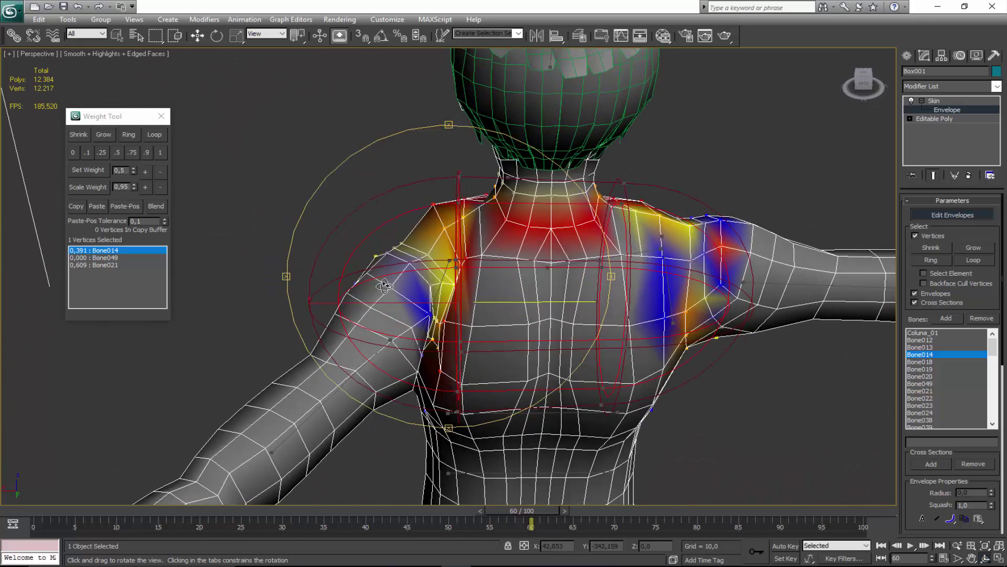
click(390, 340)
middle_drag(436, 373, 540, 382)
scroll(424, 338, down, 3)
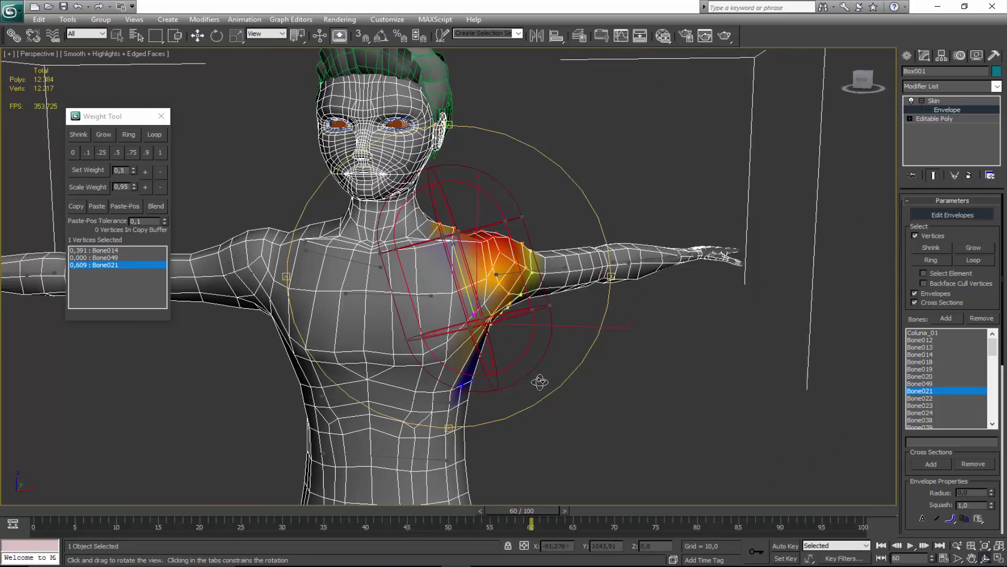
drag(528, 511, 557, 512)
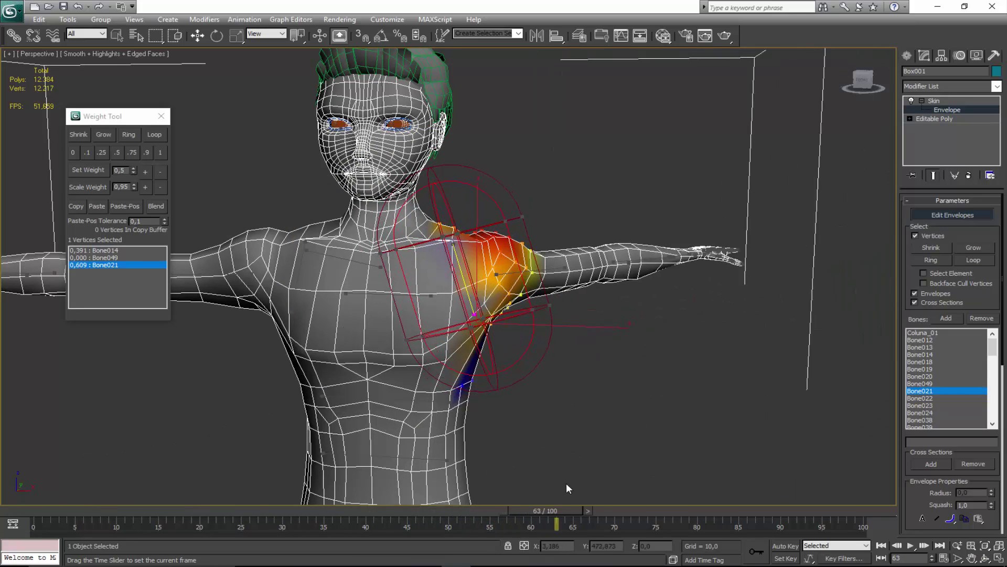